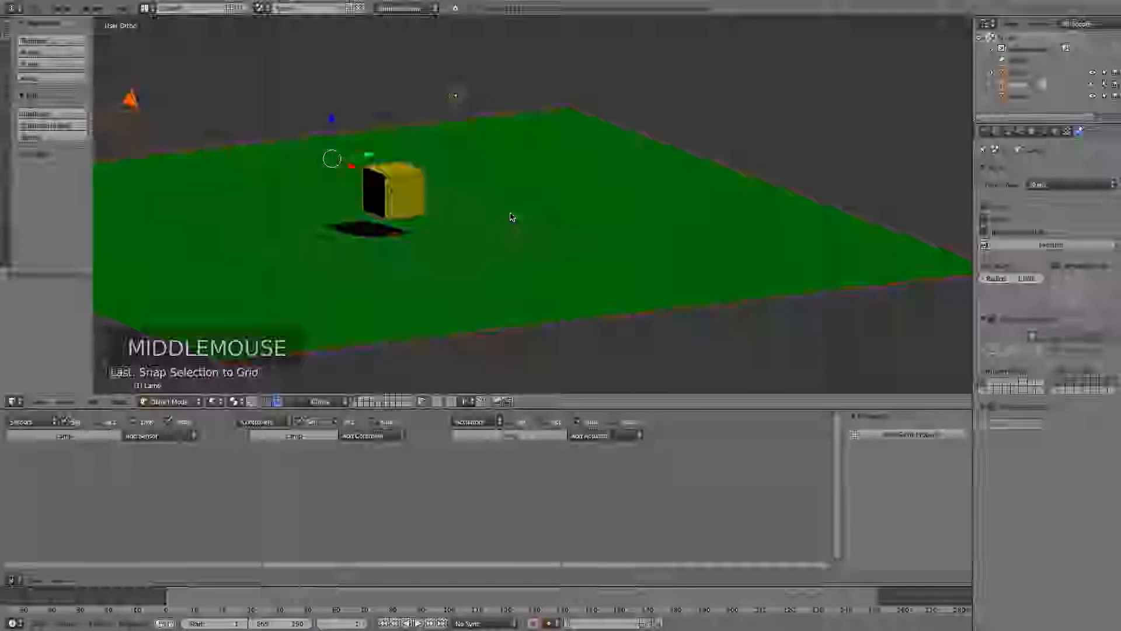
# - Place the 3D cursor at ground level near the far edge of the green plane, using the top and side views
pyautogui.press('KP_7')
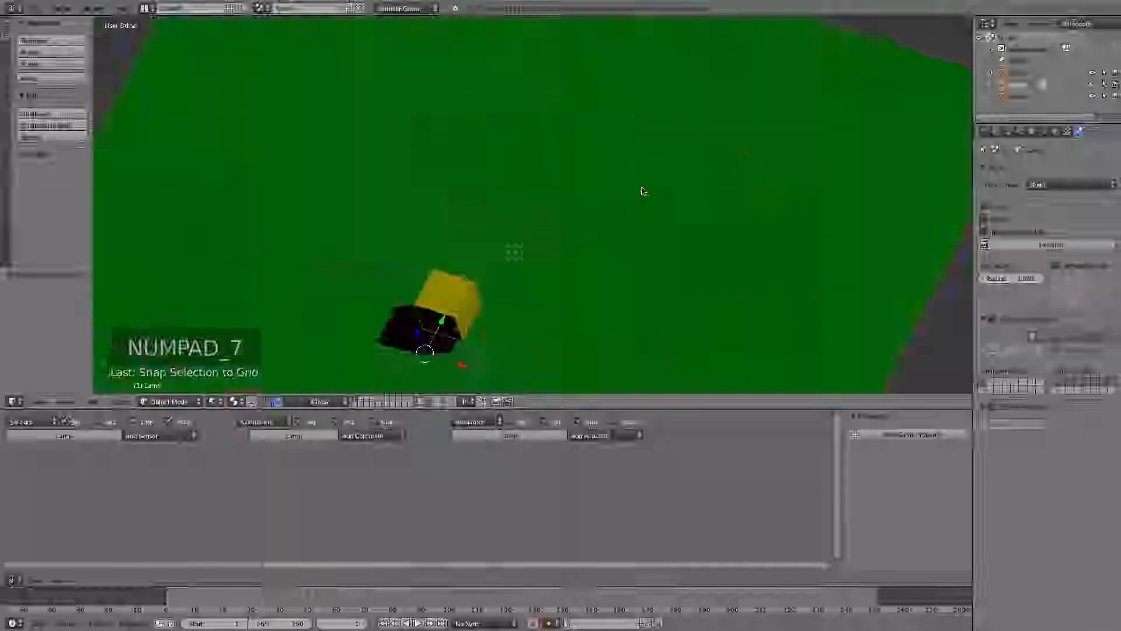
pyautogui.scroll(4, 606, 194)
pyautogui.scroll(-9, 603, 194)
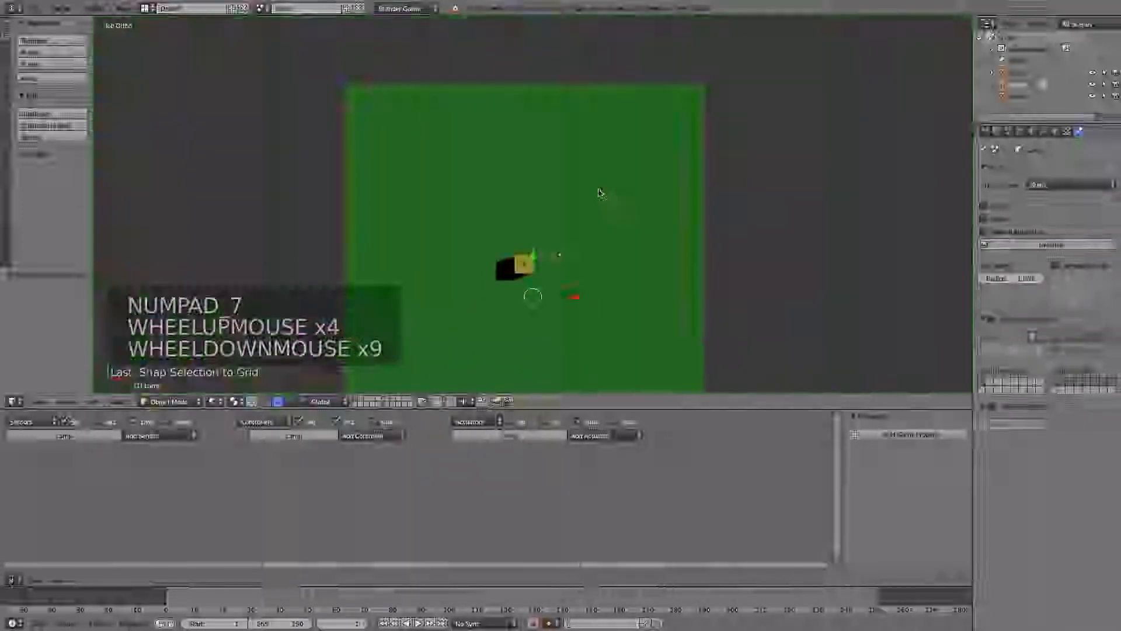
pyautogui.click(526, 108)
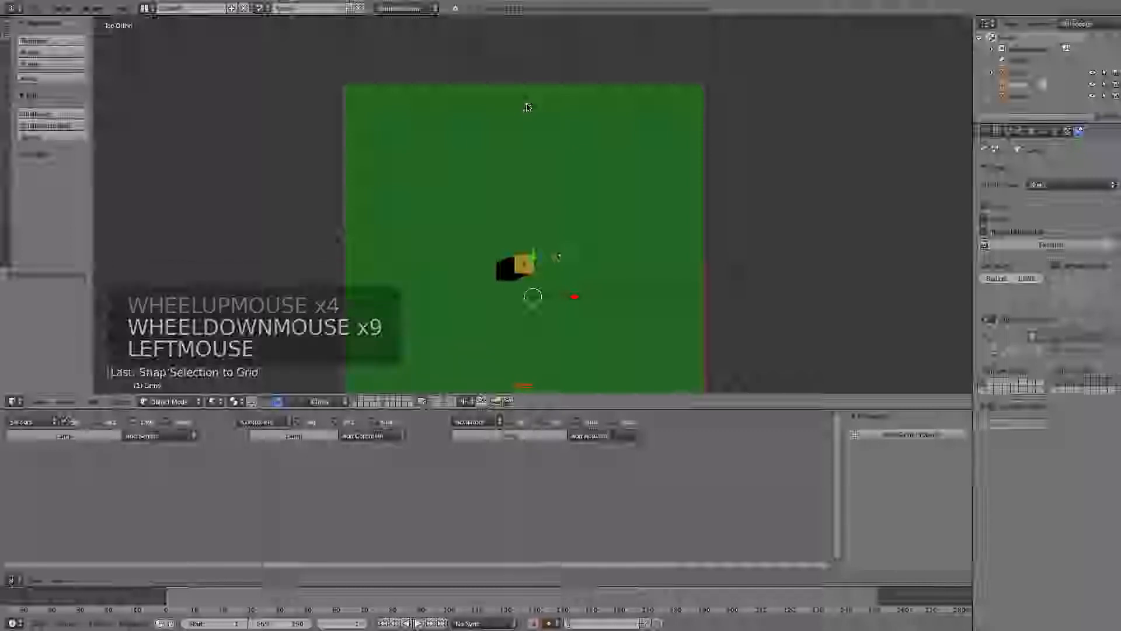
pyautogui.press('KP_3')
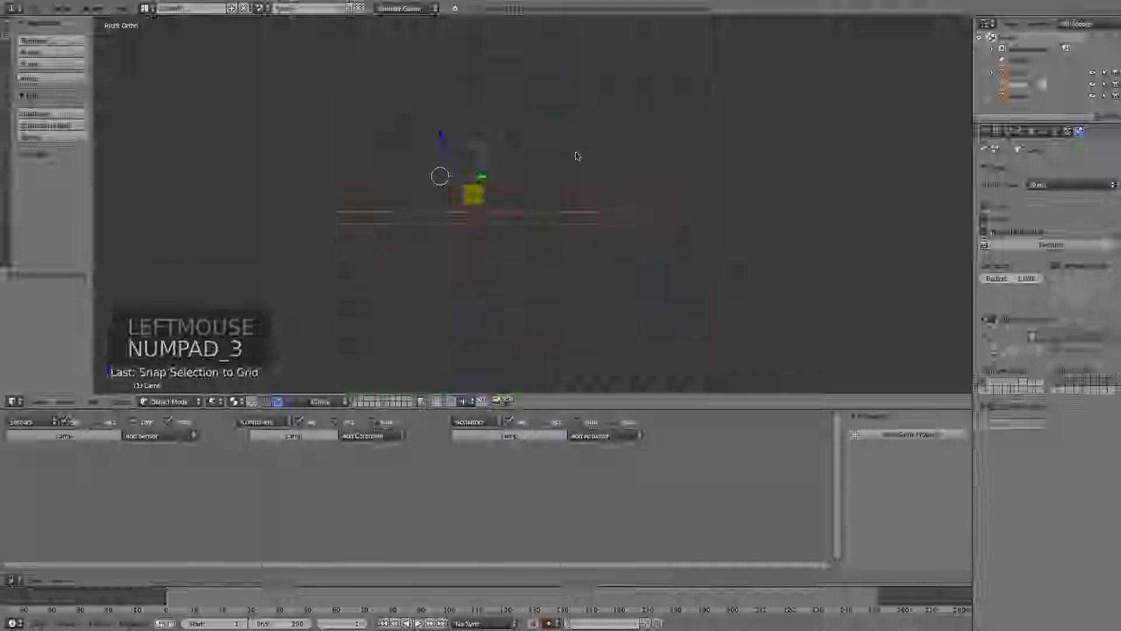
pyautogui.moveTo(623, 208); pyautogui.dragTo(594, 208, button='middle')
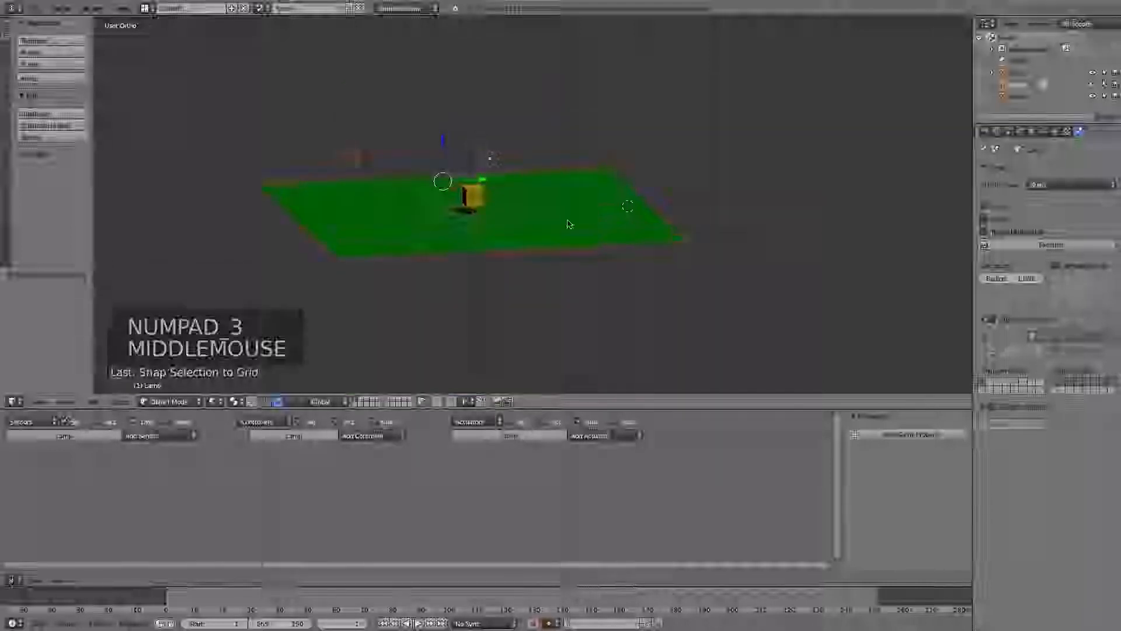
# - Add a Monkey mesh at the 3D cursor, raised about 1.4 units and shifted about 1.34 units along Y
pyautogui.press('a')
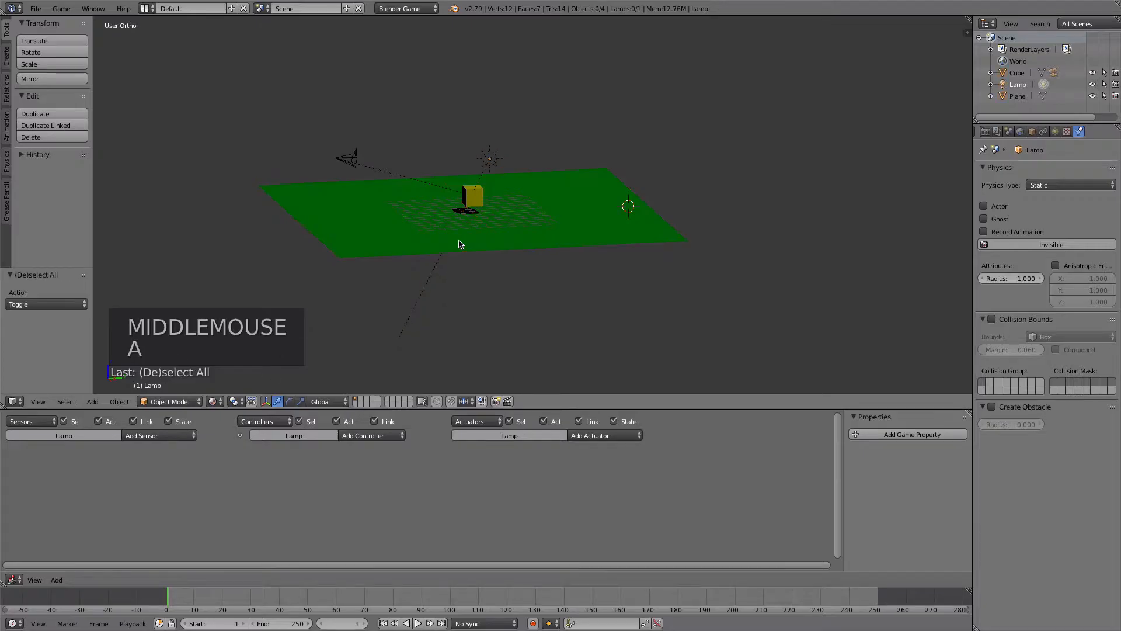
pyautogui.click(93, 402)
pyautogui.moveTo(107, 390)
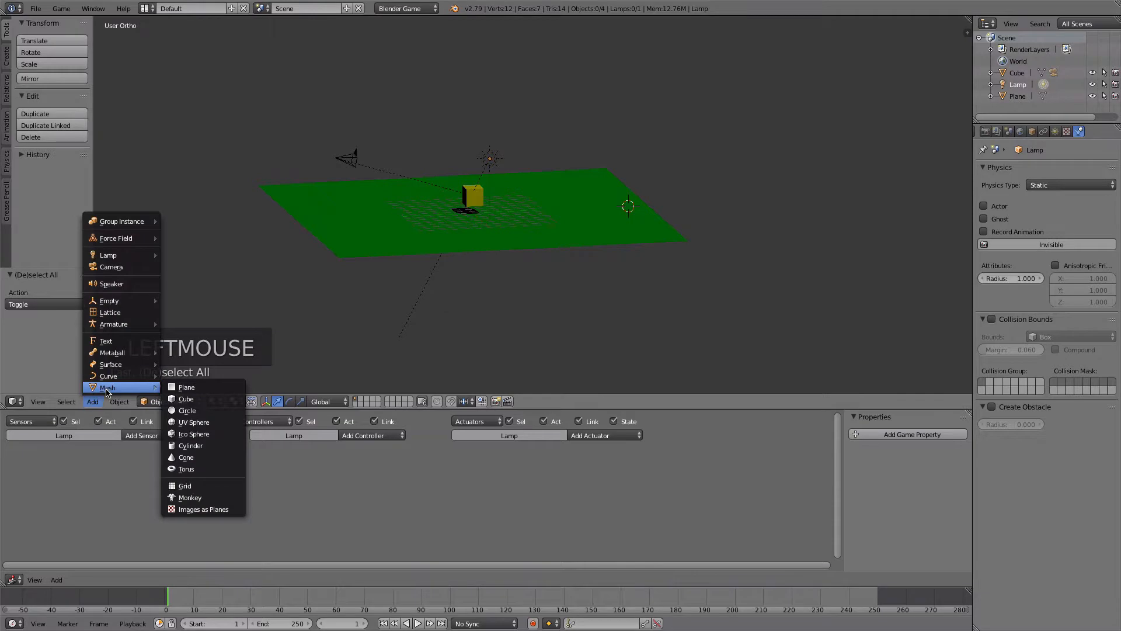
pyautogui.click(190, 498)
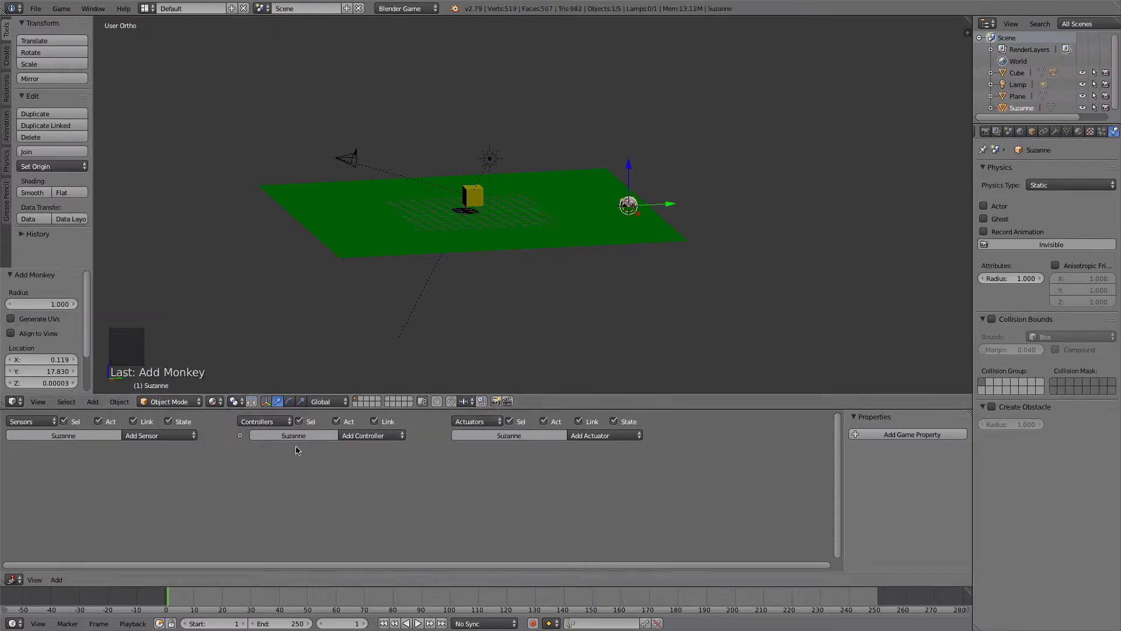
pyautogui.moveTo(628, 168); pyautogui.dragTo(631, 154)
pyautogui.moveTo(668, 190); pyautogui.dragTo(681, 192)
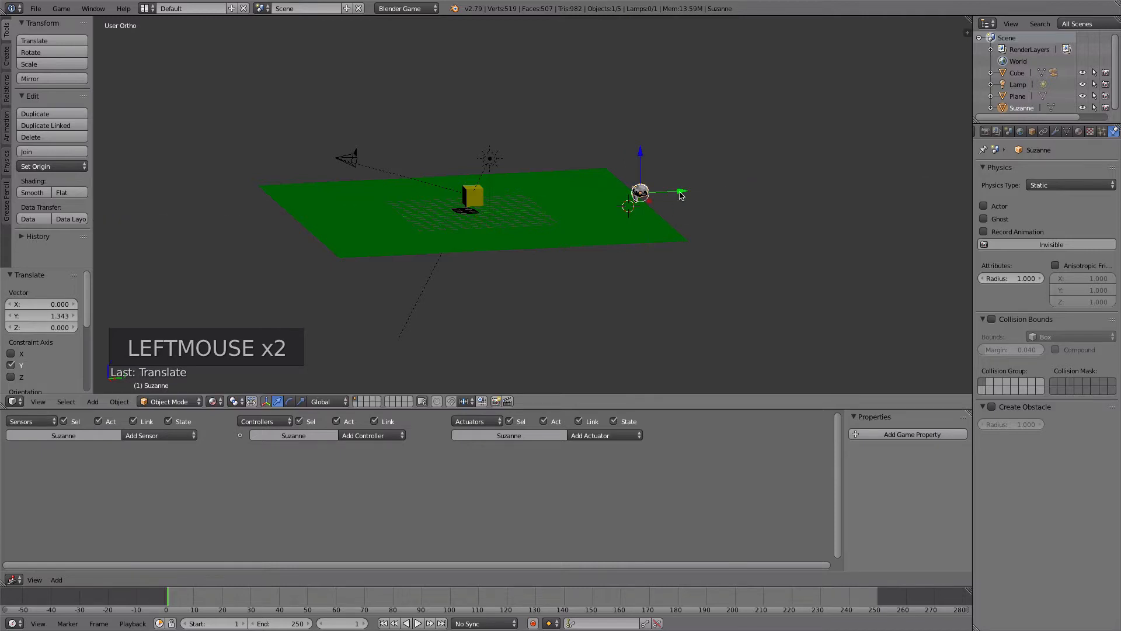
# - Rename the monkey object as goal
pyautogui.scroll(4, 670, 218)
pyautogui.keyDown('shift'); pyautogui.moveTo(696, 200); pyautogui.dragTo(472, 202, button='middle'); pyautogui.keyUp('shift')
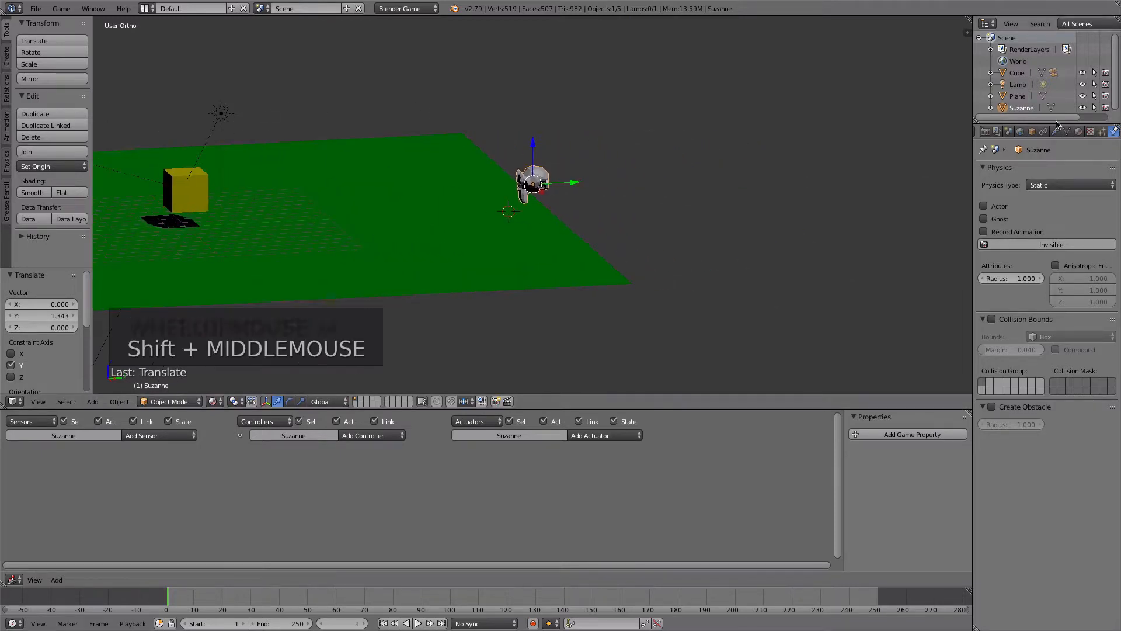
pyautogui.click(1032, 131)
pyautogui.click(1021, 171)
pyautogui.write('goal')
pyautogui.press('Return')
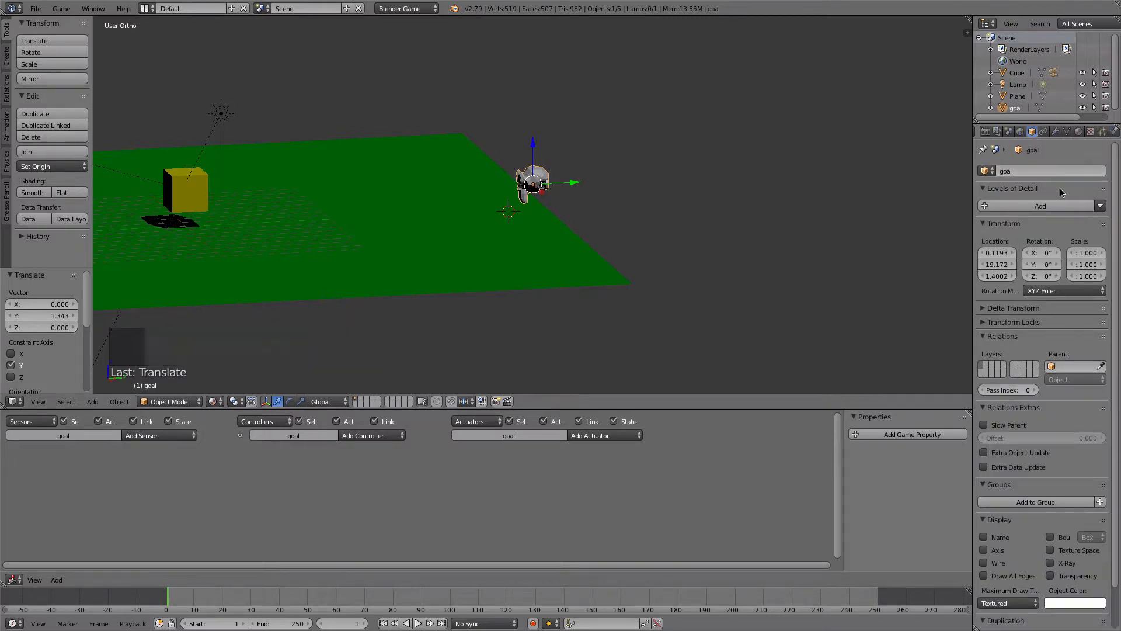
# - Create a new material for the goal monkey with a bright green diffuse colour of about R 0.051, G 0.800, B 0.000
pyautogui.click(1078, 132)
pyautogui.click(1018, 209)
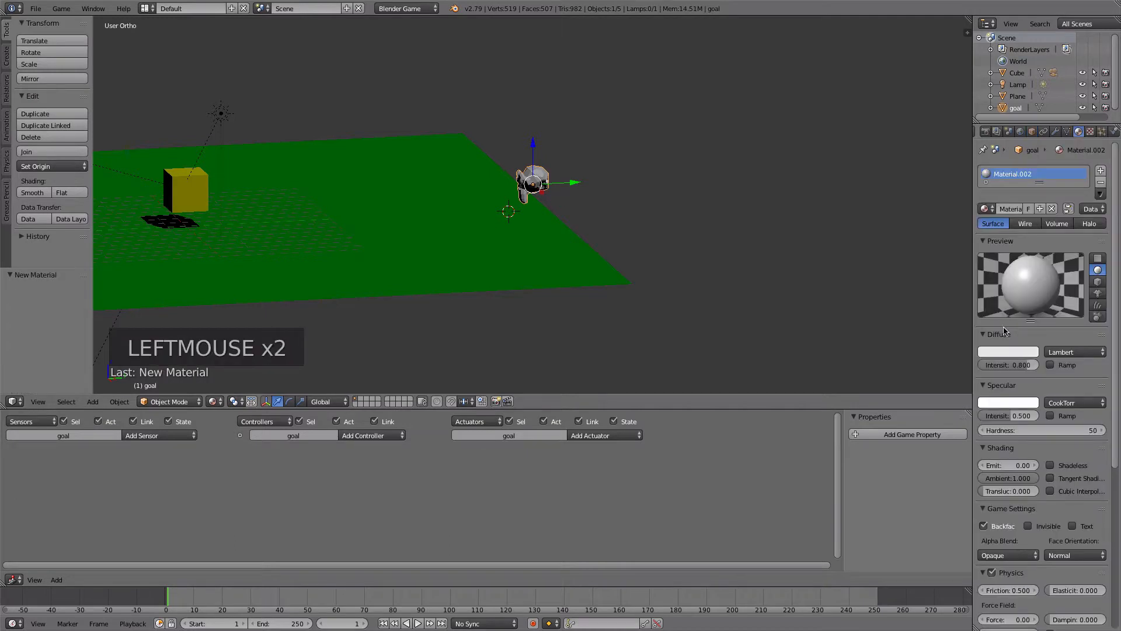
pyautogui.click(1003, 352)
pyautogui.moveTo(959, 247); pyautogui.dragTo(936, 228)
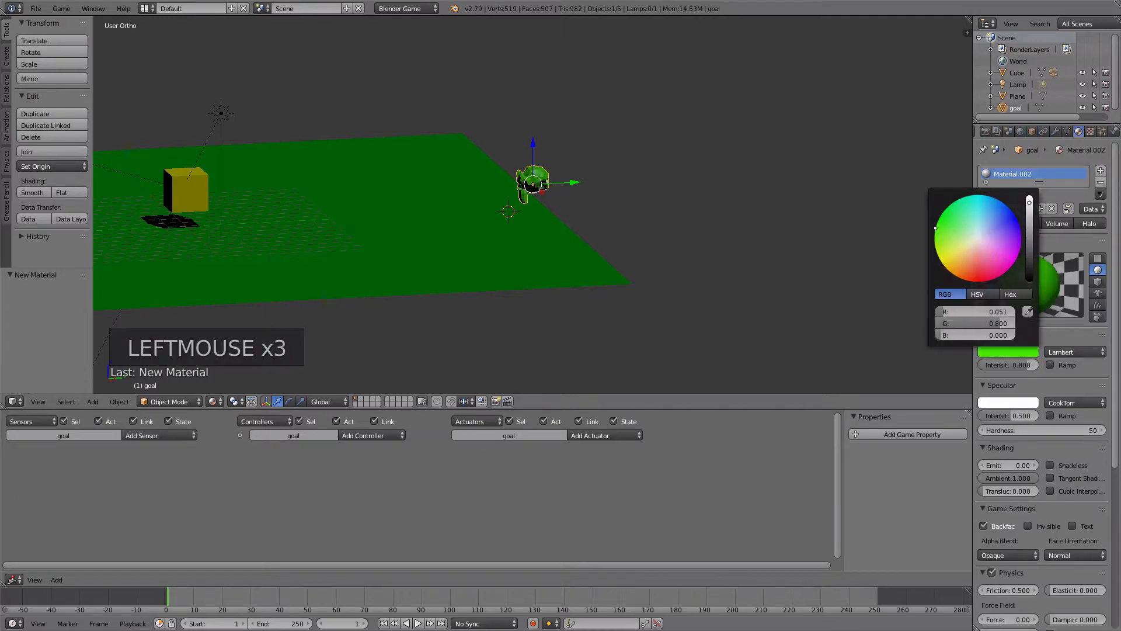
# - Set the goal material's shading Emit value to 1
pyautogui.moveTo(1115, 329); pyautogui.dragTo(1115, 404)
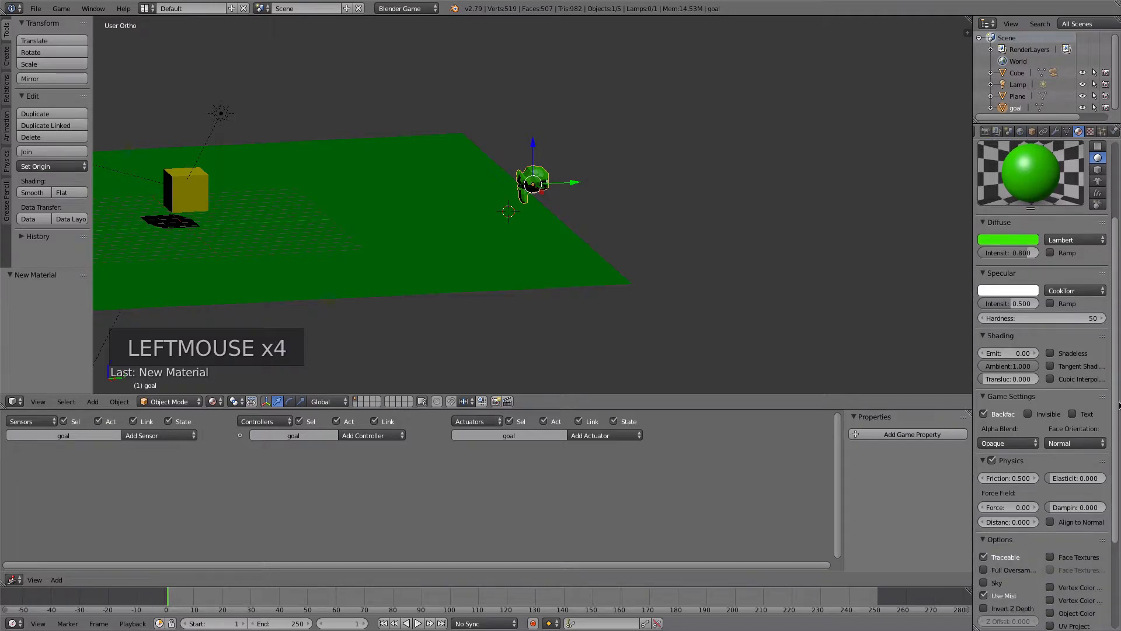
pyautogui.click(1017, 354)
pyautogui.write('1')
pyautogui.press('Tab')
# - Enable Z Transparency on the goal material and set its alpha to 0.5
pyautogui.click(1119, 314)
pyautogui.moveTo(1119, 314); pyautogui.dragTo(1109, 444)
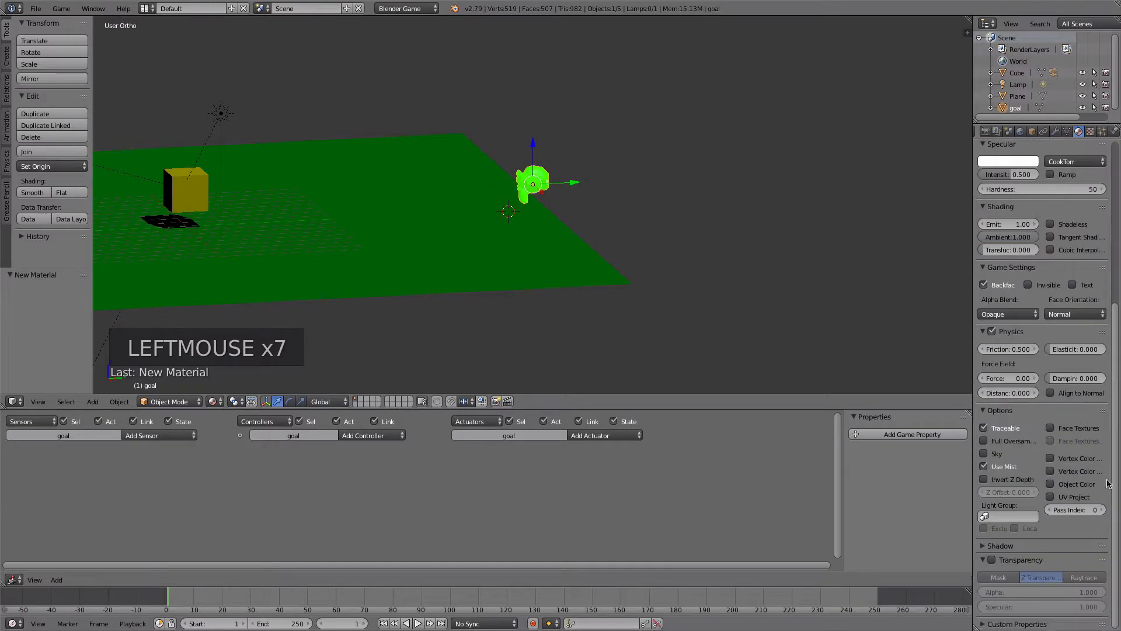
pyautogui.click(993, 561)
pyautogui.moveTo(1040, 593); pyautogui.dragTo(1022, 593)
pyautogui.click(1077, 591)
pyautogui.write('0.5')
pyautogui.press('Return')
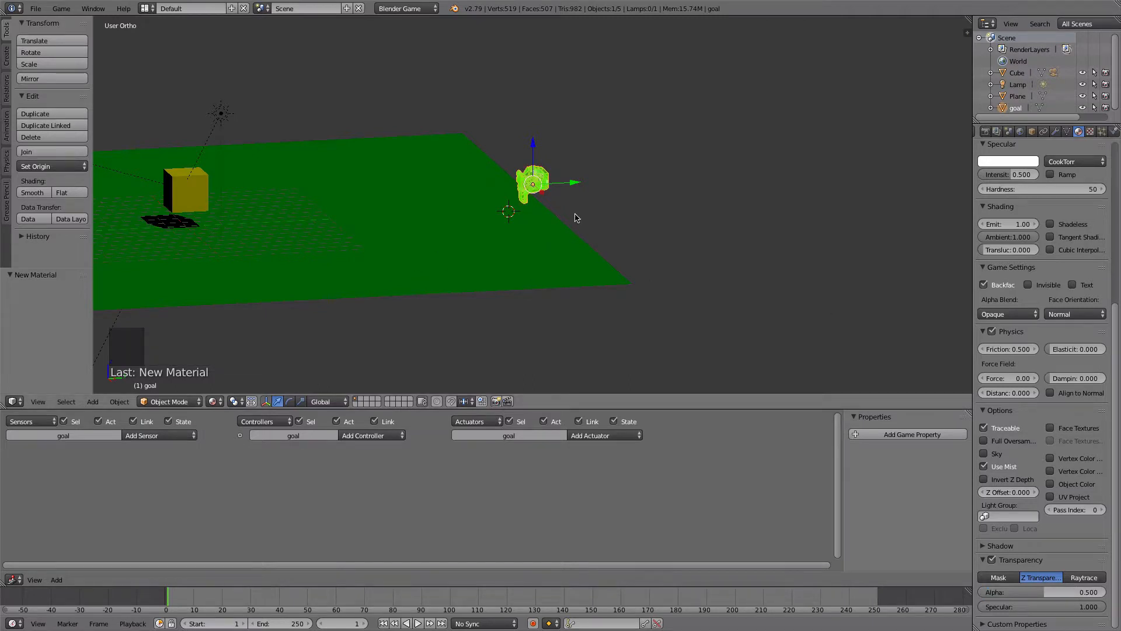
# - Add a Float game property named player to the yellow cube and widen the game properties area
pyautogui.rightClick(203, 185)
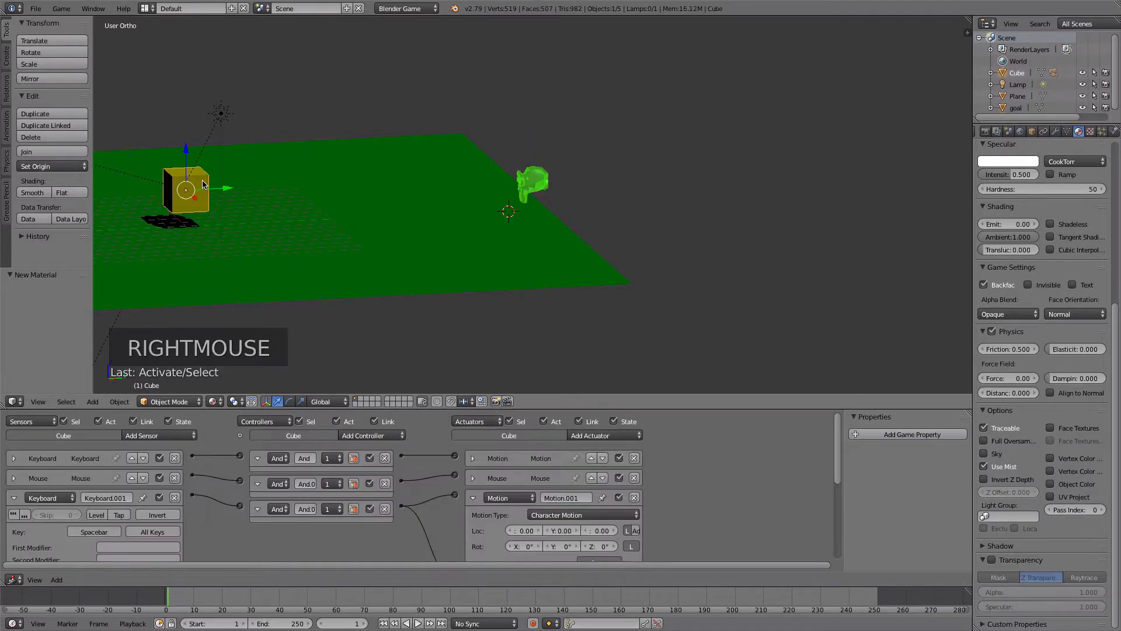
pyautogui.click(897, 435)
pyautogui.doubleClick(860, 453)
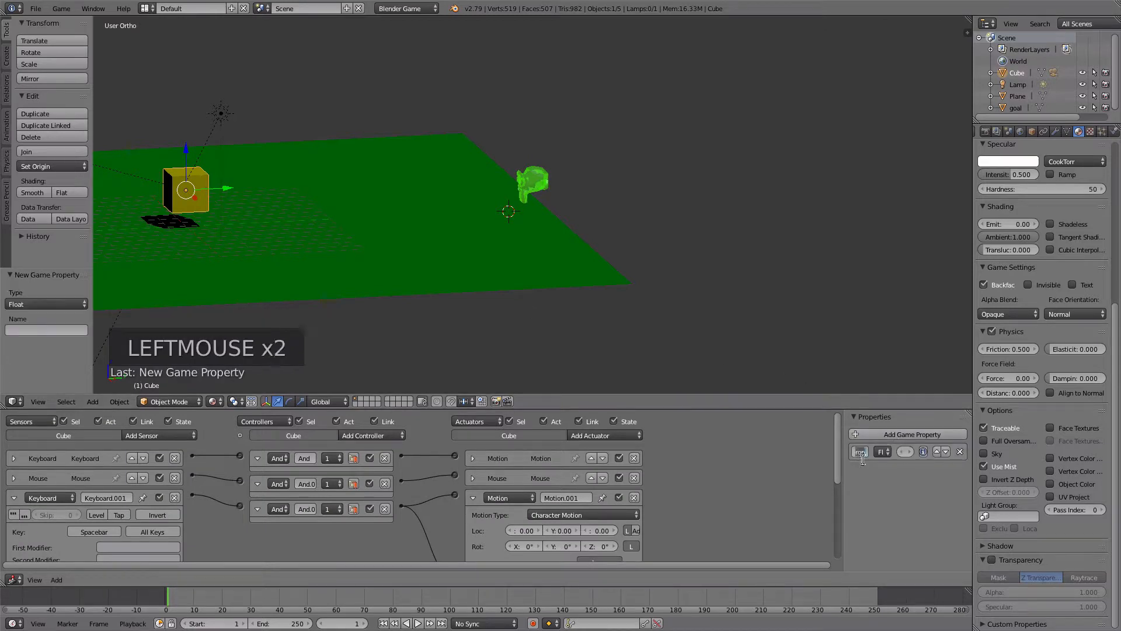
pyautogui.write('player')
pyautogui.press('Return')
pyautogui.moveTo(843, 447); pyautogui.dragTo(753, 447)
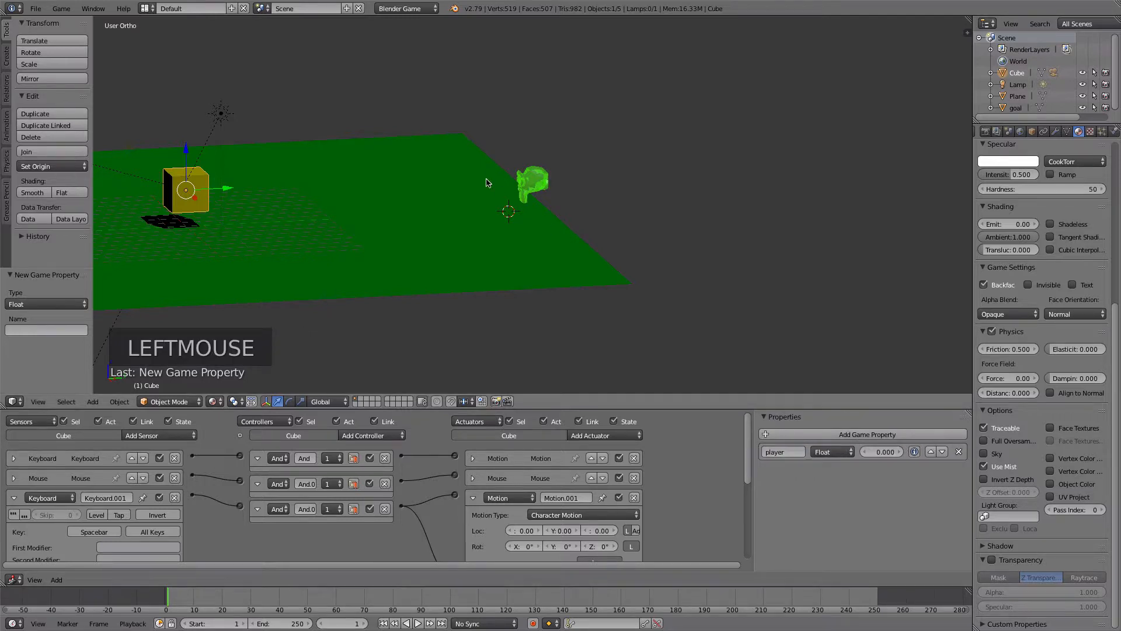
# - Add a Collision sensor to the goal monkey that responds to the property player
pyautogui.rightClick(543, 174)
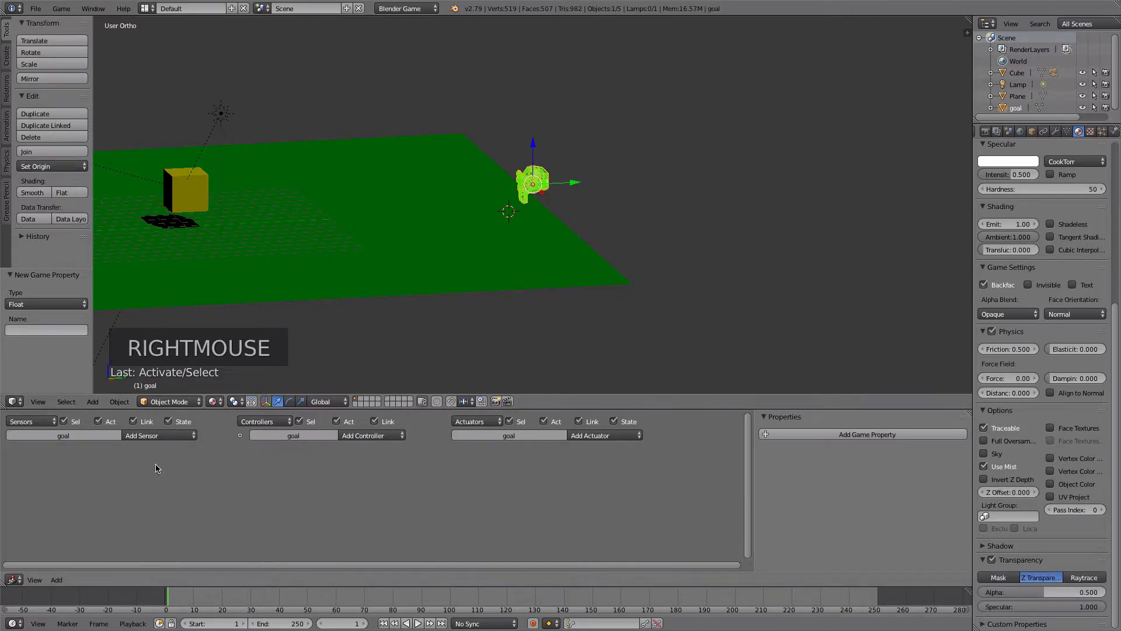
pyautogui.click(151, 437)
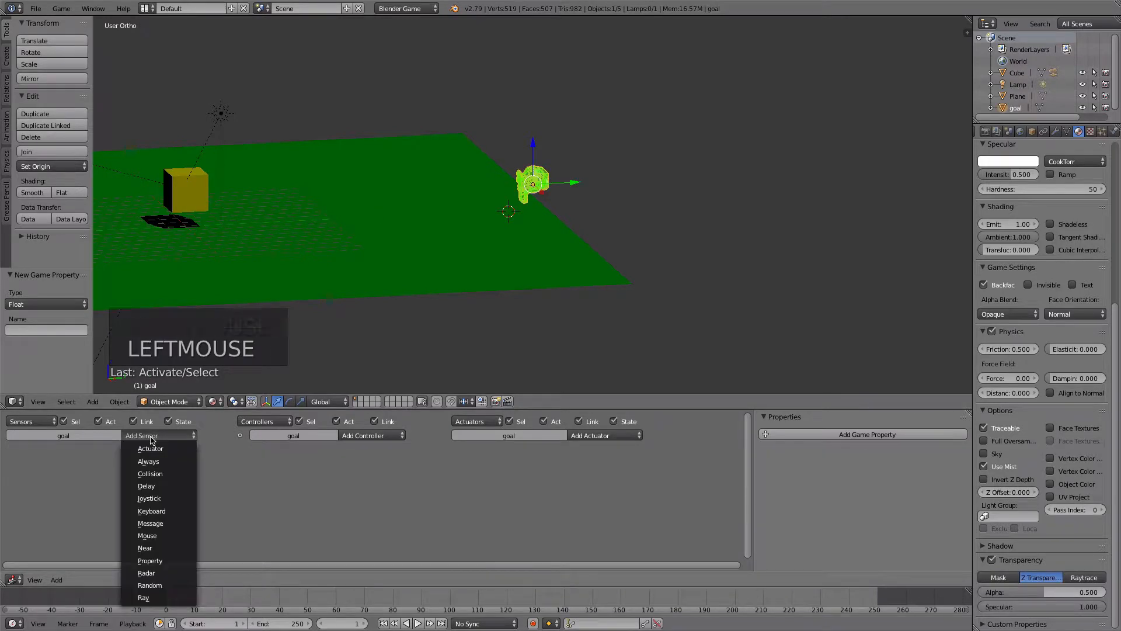
pyautogui.click(163, 478)
pyautogui.click(150, 493)
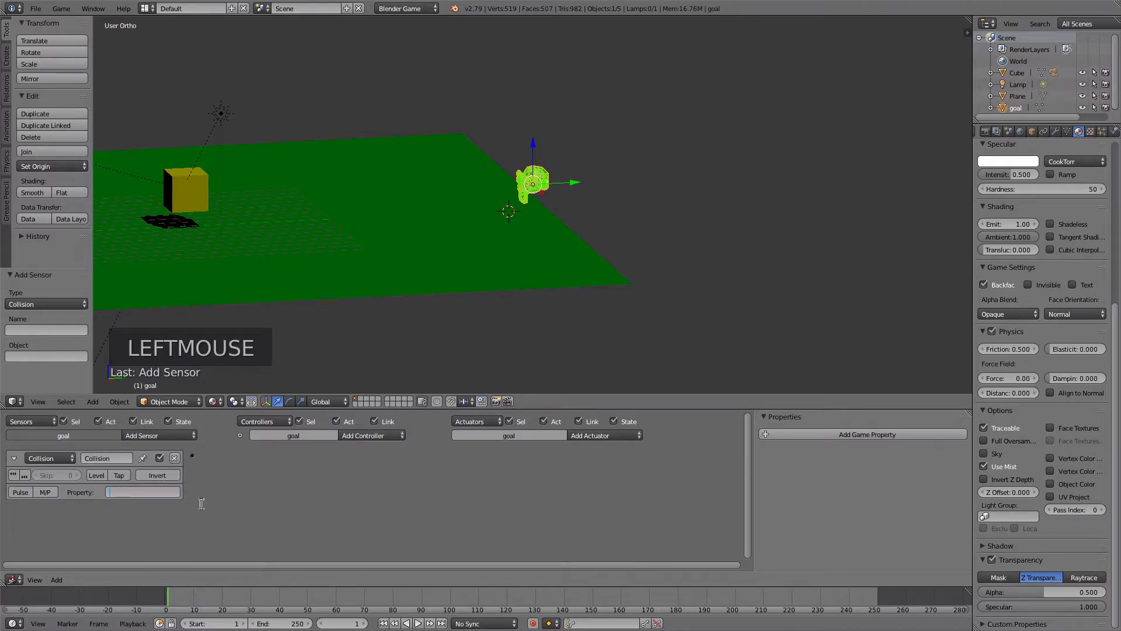
pyautogui.write('player')
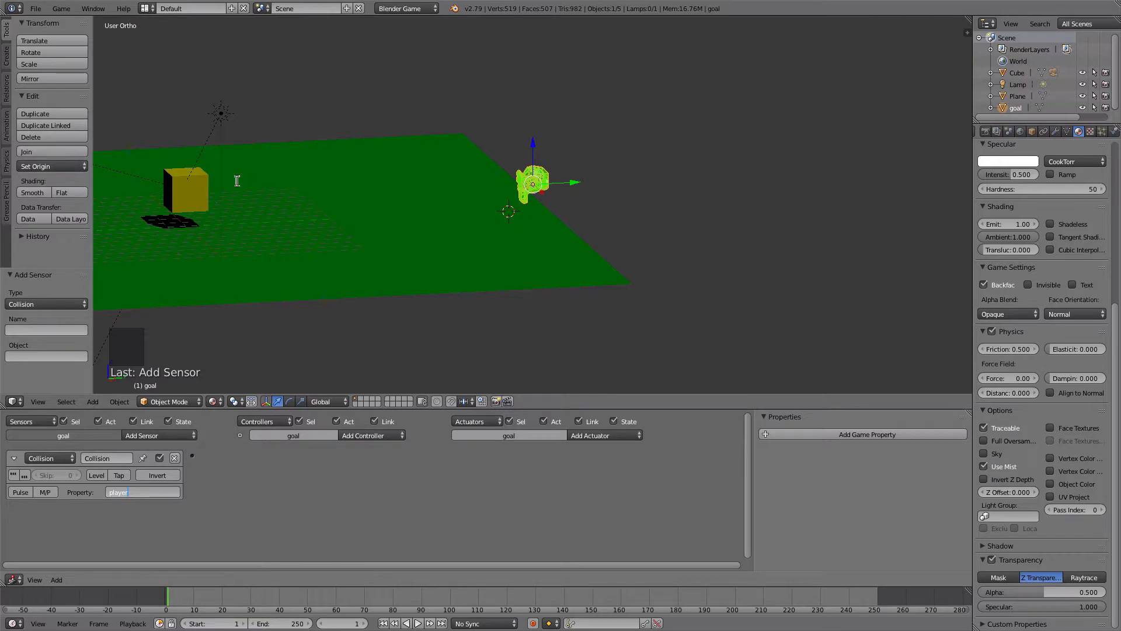
pyautogui.click(337, 503)
# - Add a Sound actuator to the goal and load Level Completed SOUND Effect.mp3 from the GameFiles folder
pyautogui.click(600, 435)
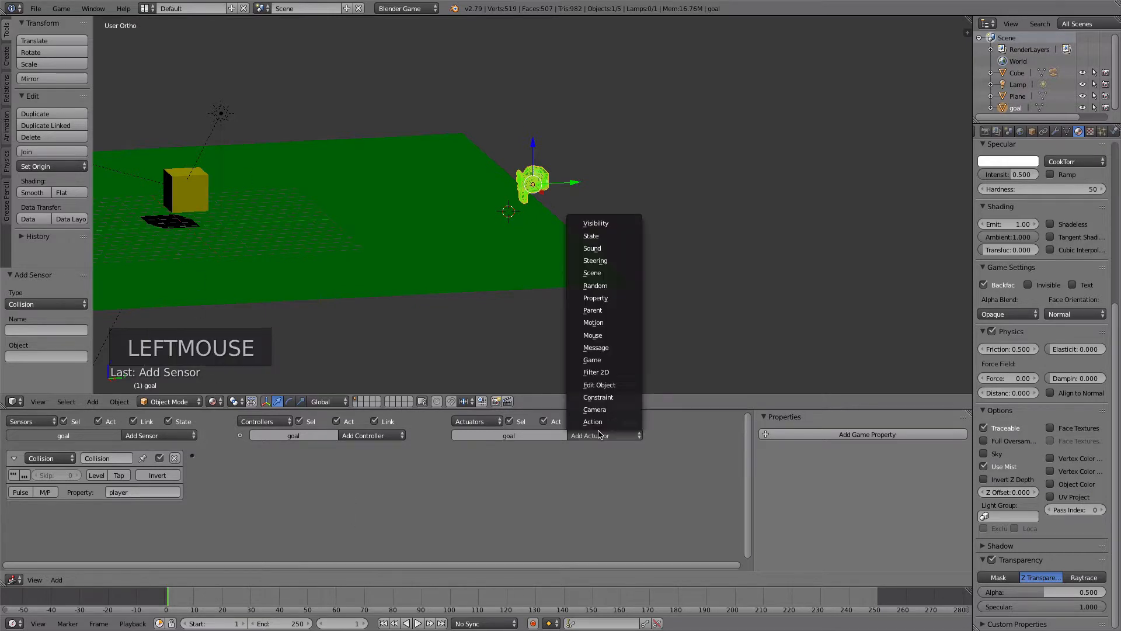
pyautogui.click(595, 249)
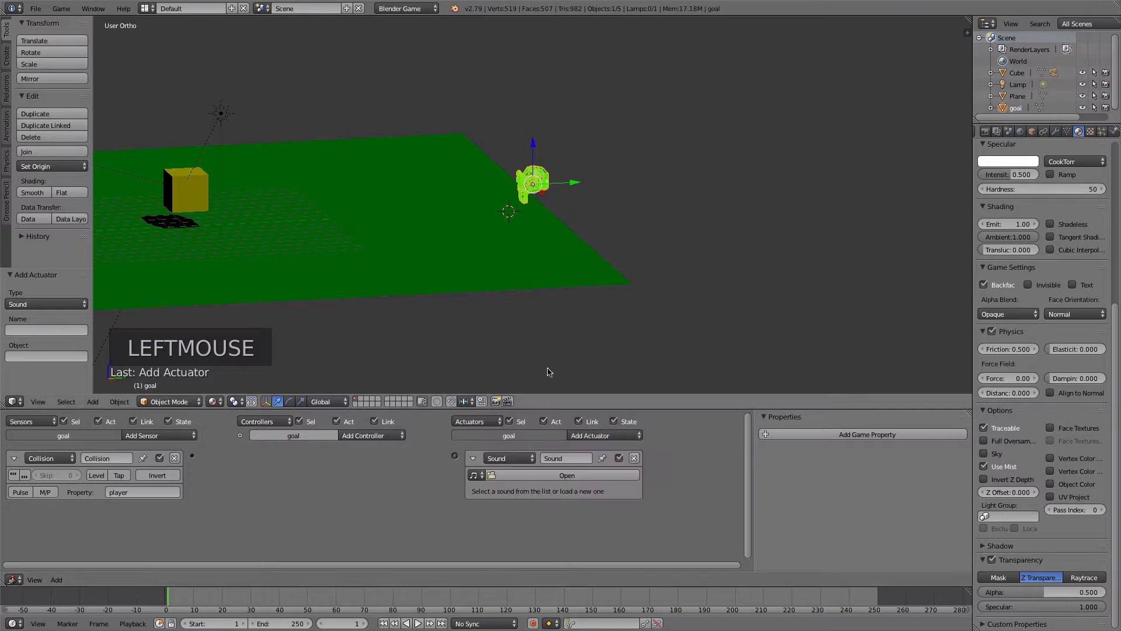
pyautogui.click(490, 476)
pyautogui.click(205, 149)
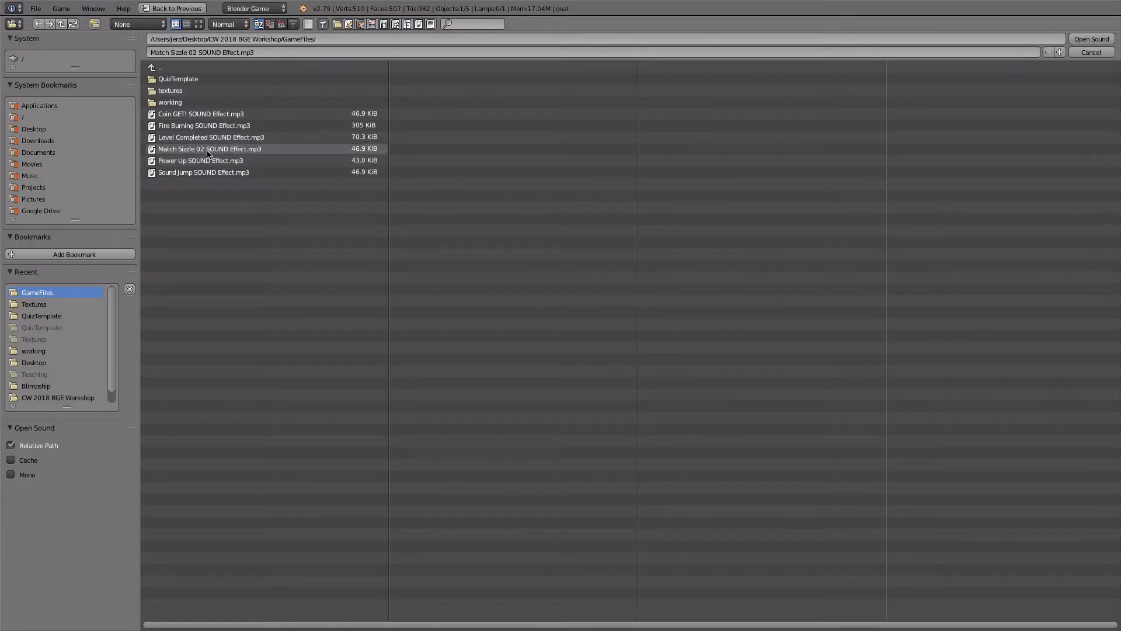
pyautogui.click(183, 137)
pyautogui.click(1091, 38)
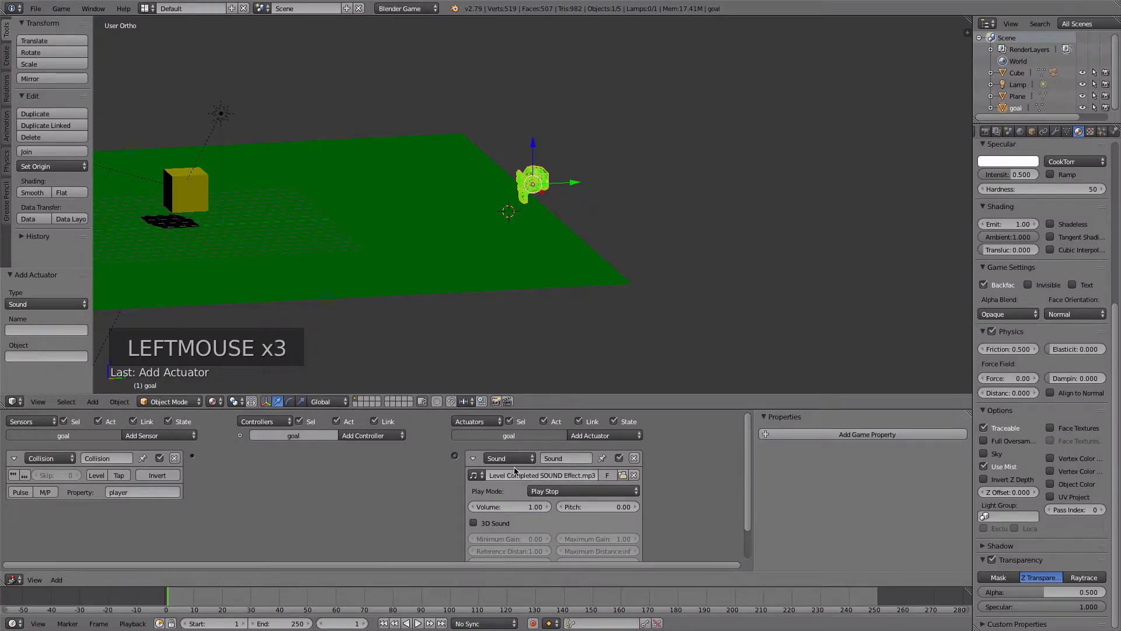
# - Set the sound's play mode to Play End and link the Collision sensor to the Sound actuator
pyautogui.click(548, 493)
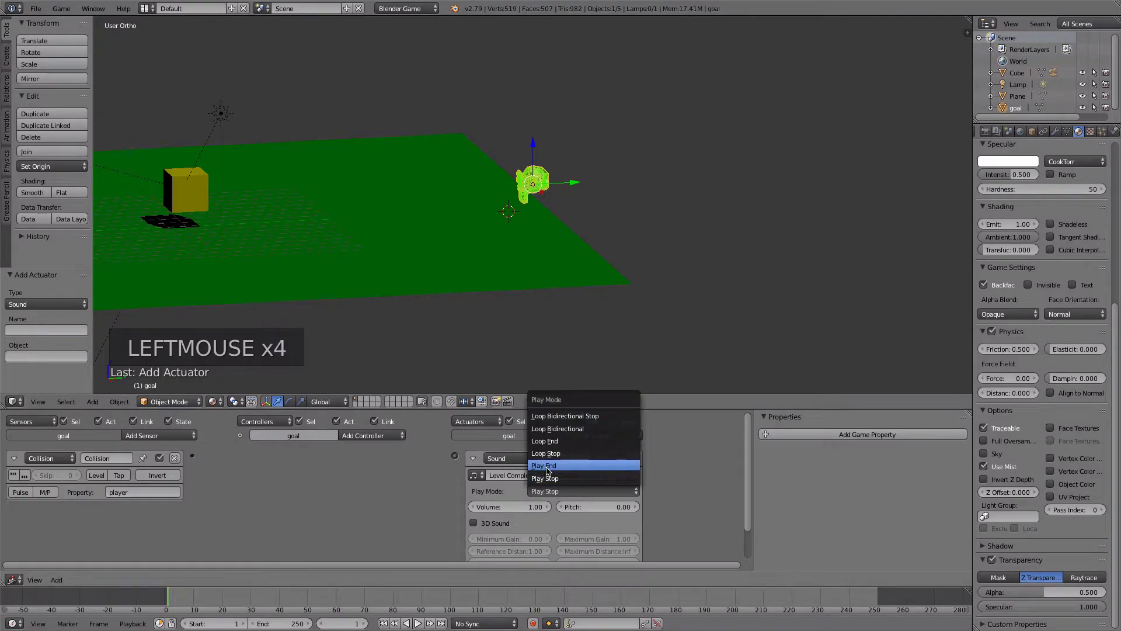
pyautogui.click(546, 465)
pyautogui.moveTo(191, 457); pyautogui.dragTo(455, 458)
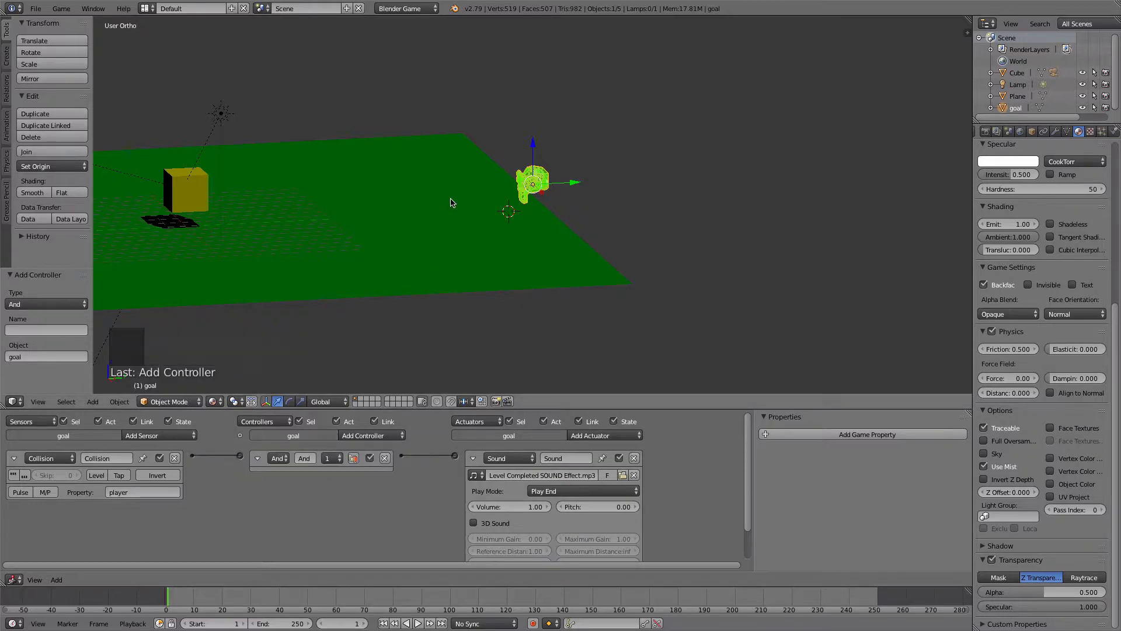
# - Run the game to test moving the cube forward to the goal monkey, and exit back to editing
pyautogui.press('p')
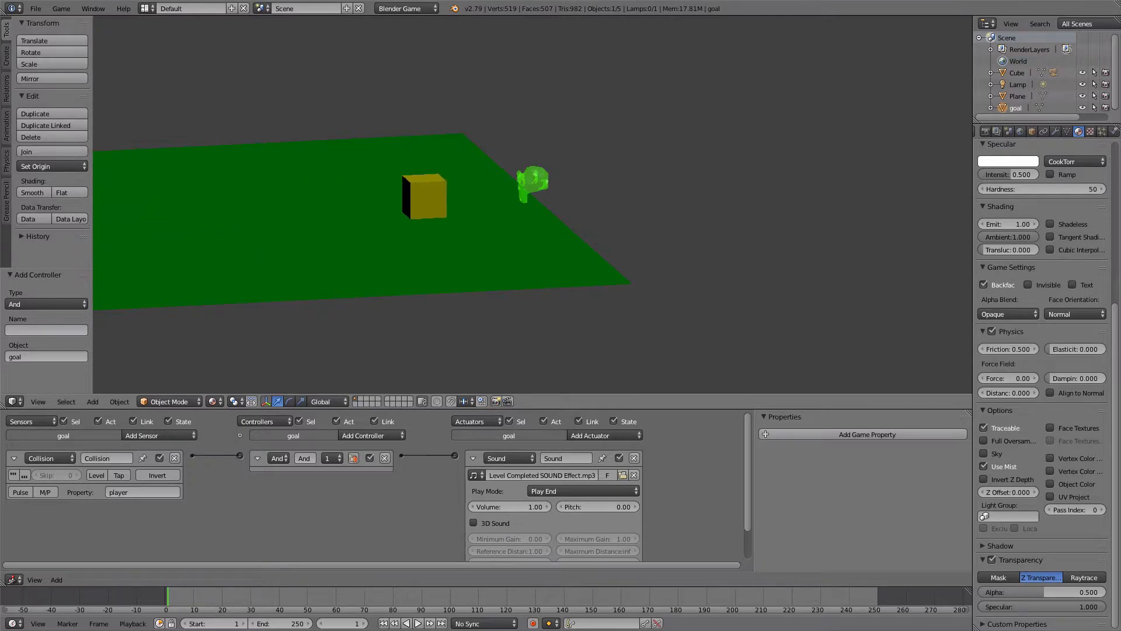
pyautogui.press('w')
pyautogui.press('Escape')
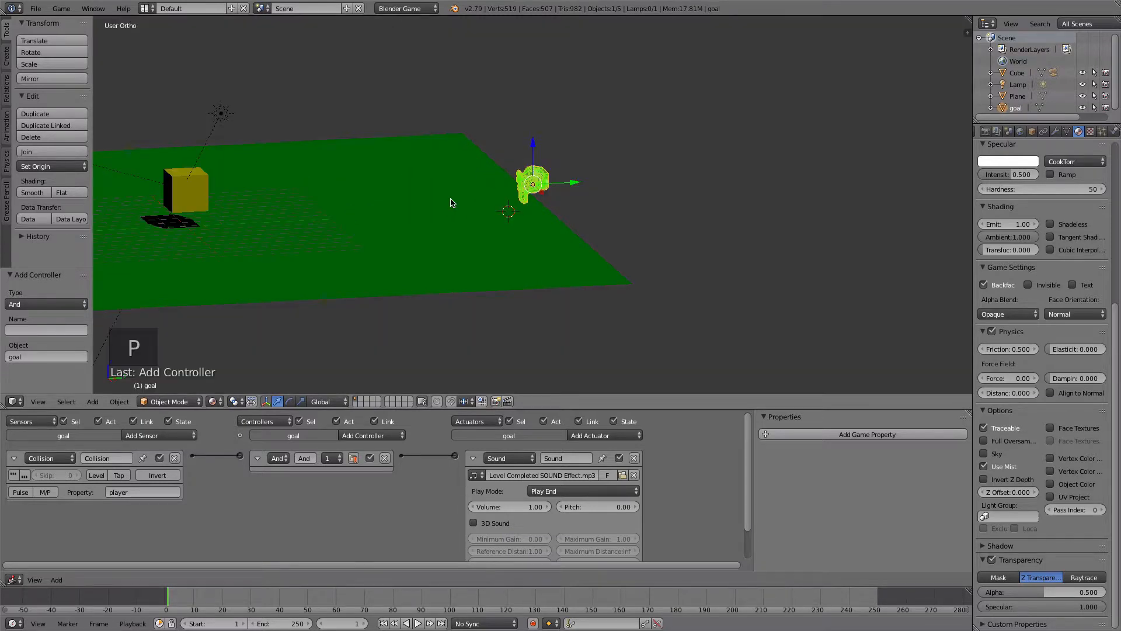
# - Add a Message actuator to the goal with the subject level complete and link it to the And controller
pyautogui.click(473, 459)
pyautogui.click(592, 437)
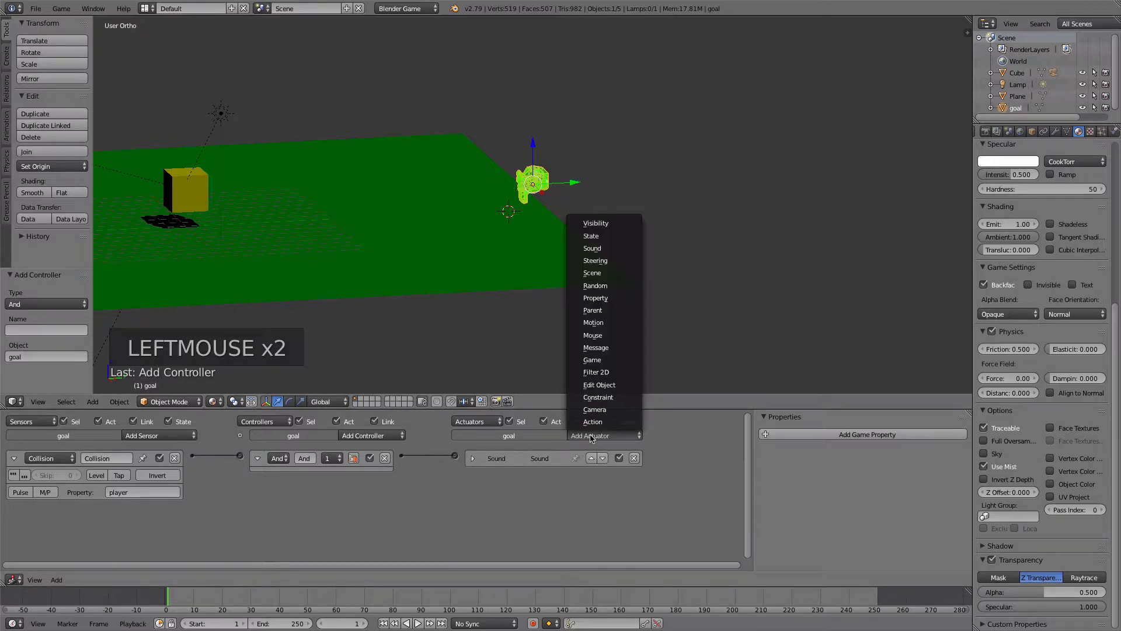
pyautogui.click(583, 436)
pyautogui.click(599, 348)
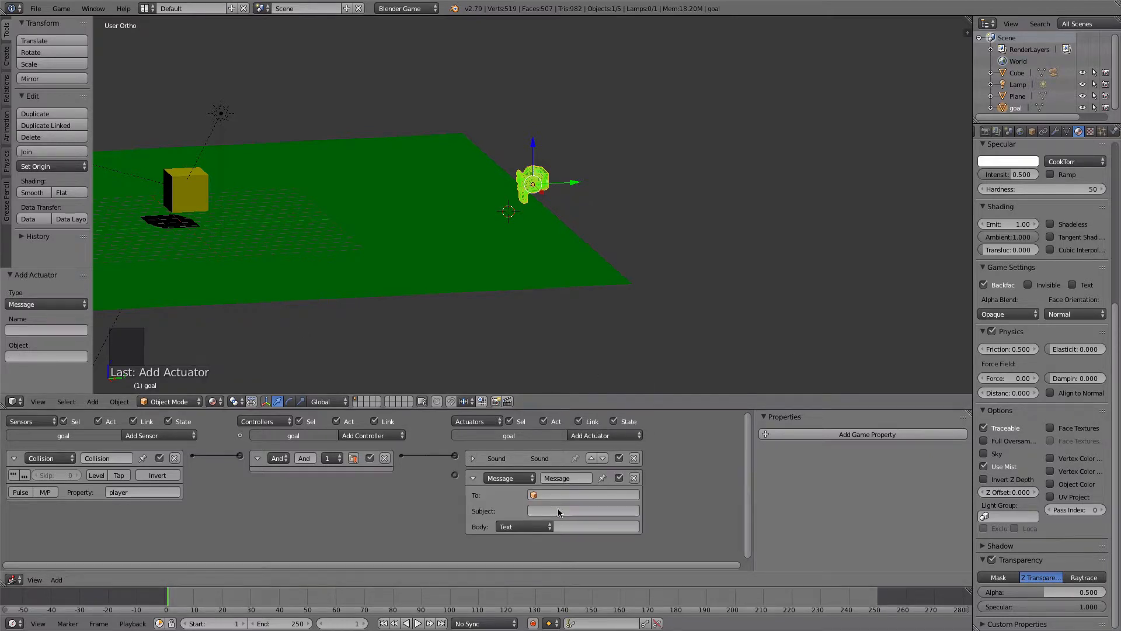
pyautogui.click(574, 511)
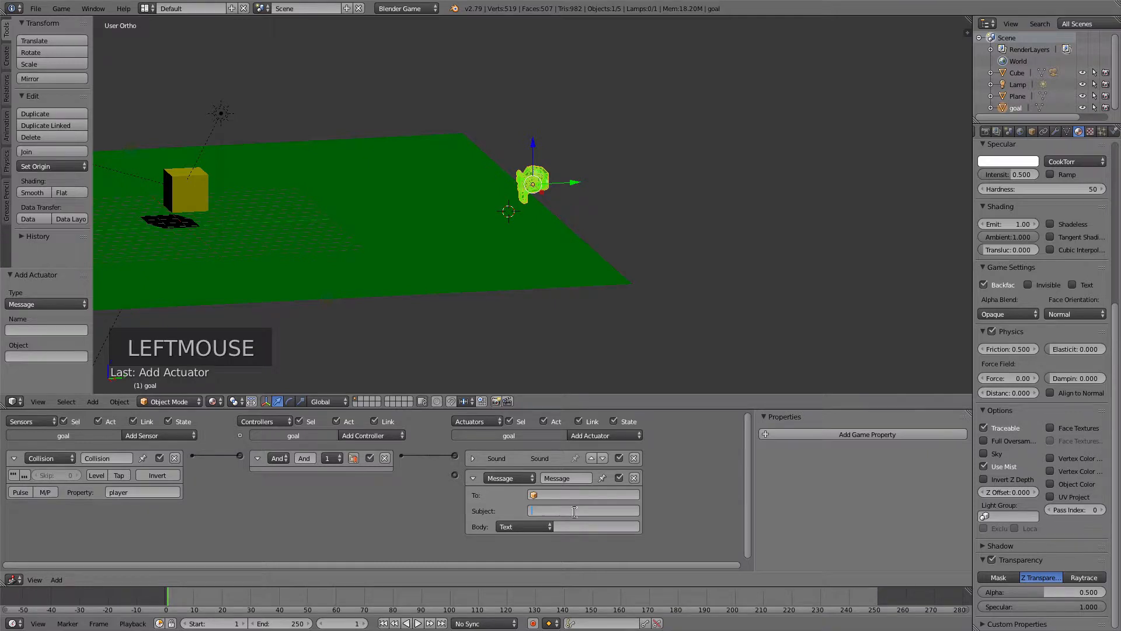
pyautogui.write('level complet')
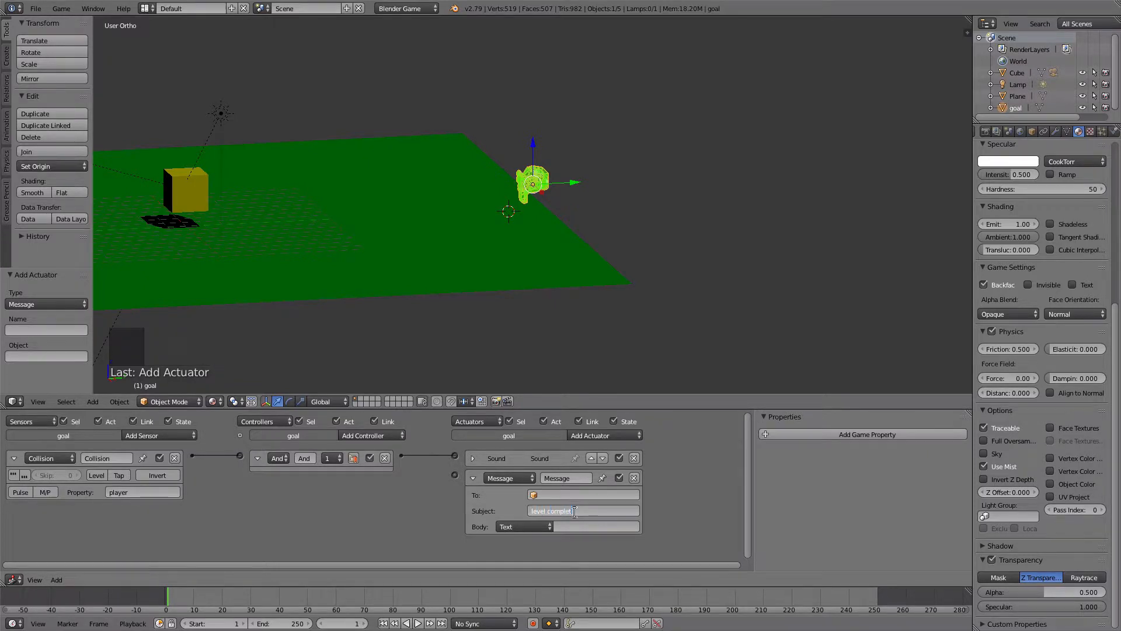
pyautogui.write('e')
pyautogui.press('Return')
pyautogui.moveTo(401, 456); pyautogui.dragTo(455, 475)
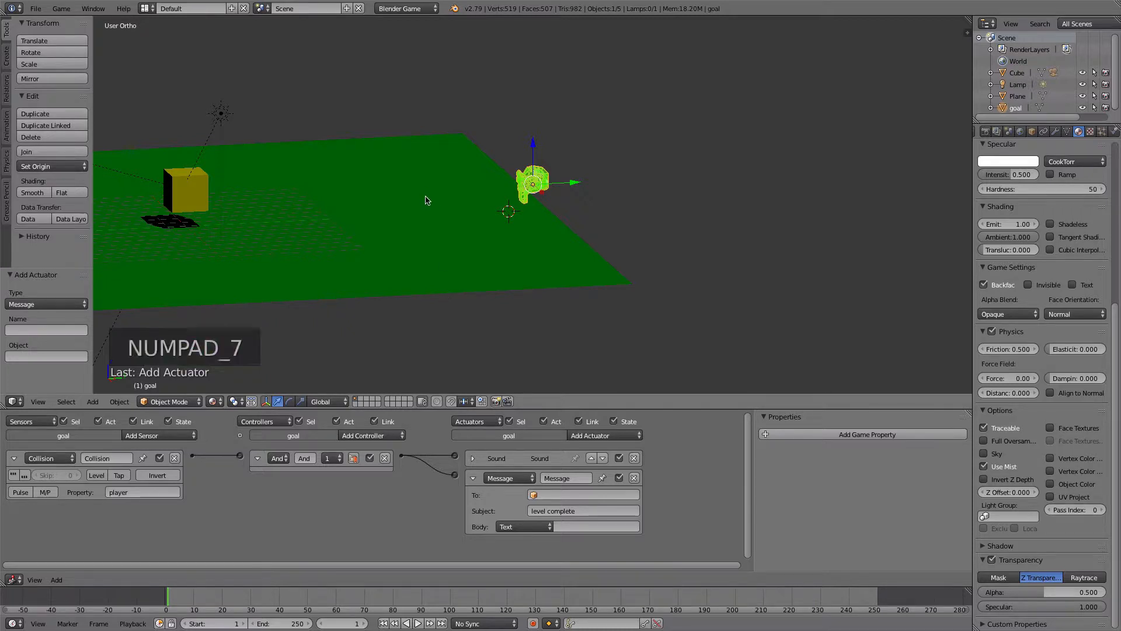
# - Place the 3D cursor between the cube and the goal monkey, add a cone there, and raise it about 1.016 along Z
pyautogui.press('KP_7')
pyautogui.scroll(-5, 416, 234)
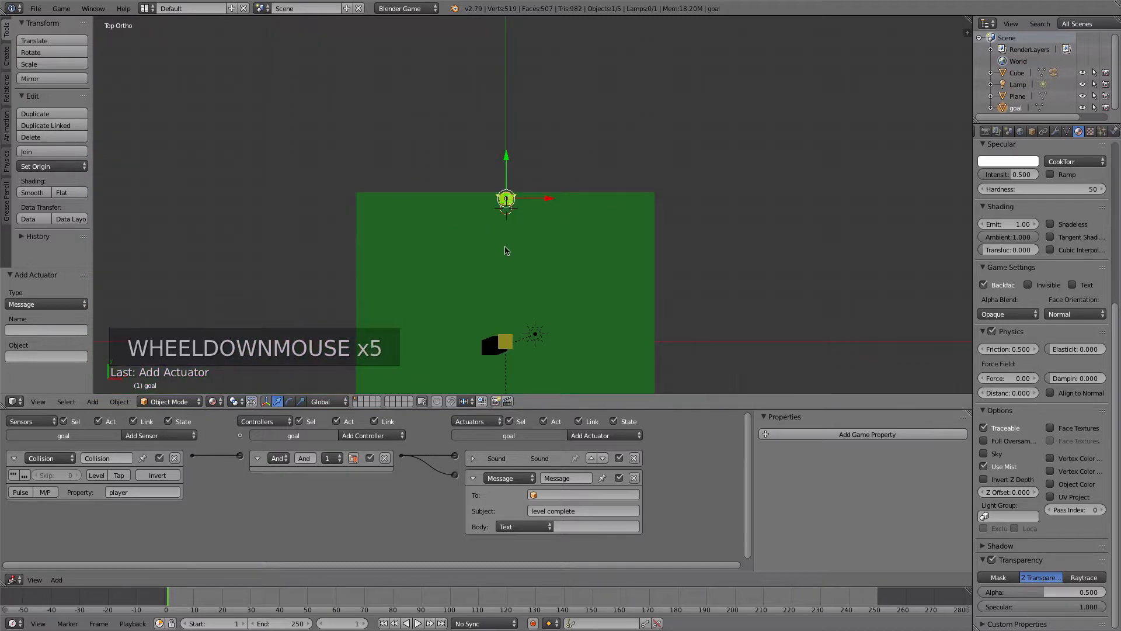
pyautogui.click(506, 247)
pyautogui.moveTo(466, 255); pyautogui.dragTo(446, 235, button='middle')
pyautogui.scroll(1, 460, 259)
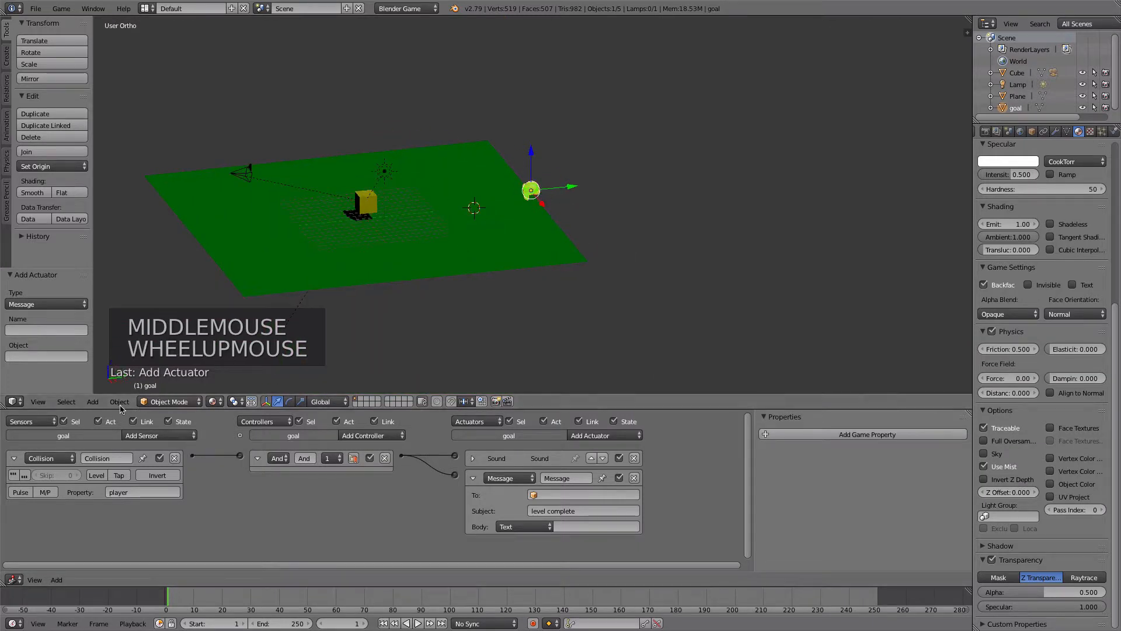
pyautogui.click(90, 402)
pyautogui.moveTo(106, 388)
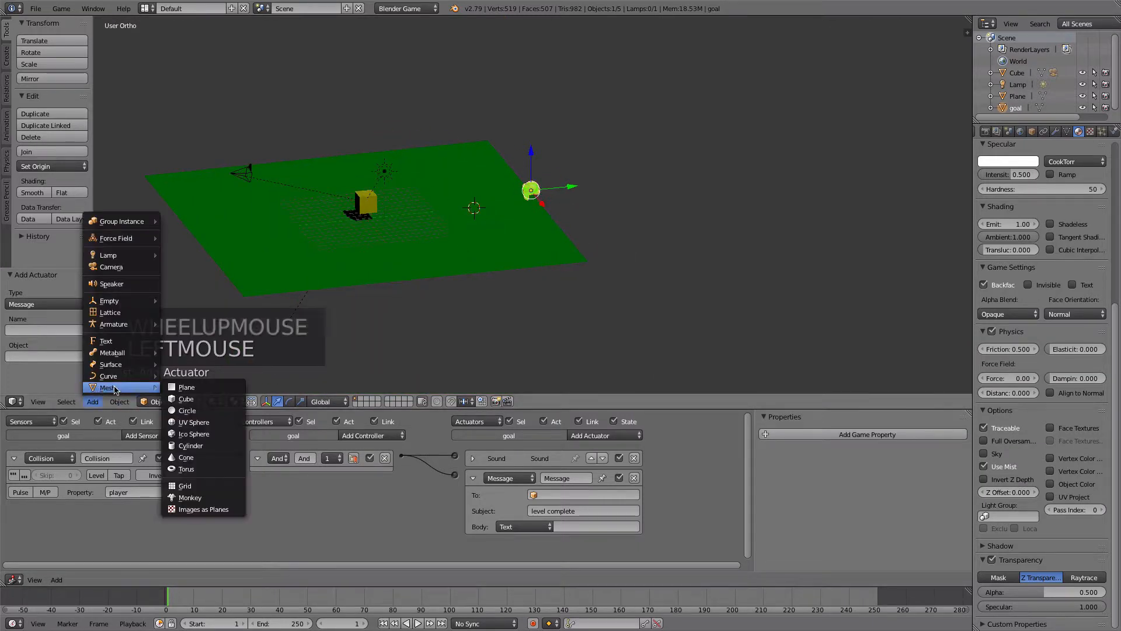
pyautogui.click(198, 457)
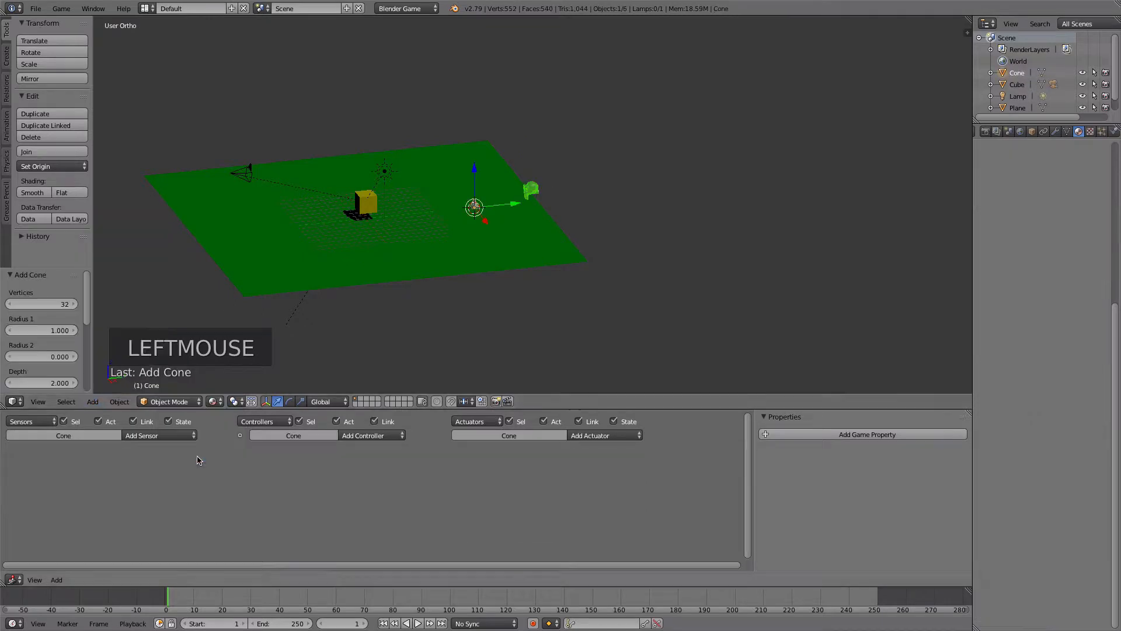
pyautogui.scroll(2, 458, 170)
pyautogui.moveTo(454, 170); pyautogui.dragTo(448, 162)
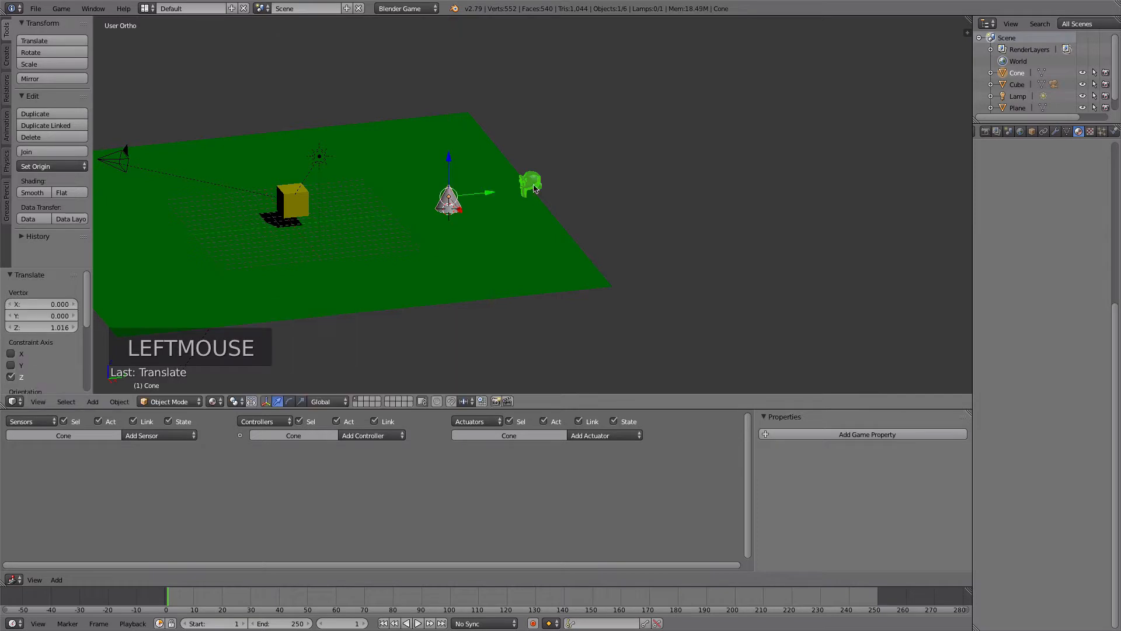
# - Rename the cone object to flame
pyautogui.click(1032, 132)
pyautogui.doubleClick(1026, 170)
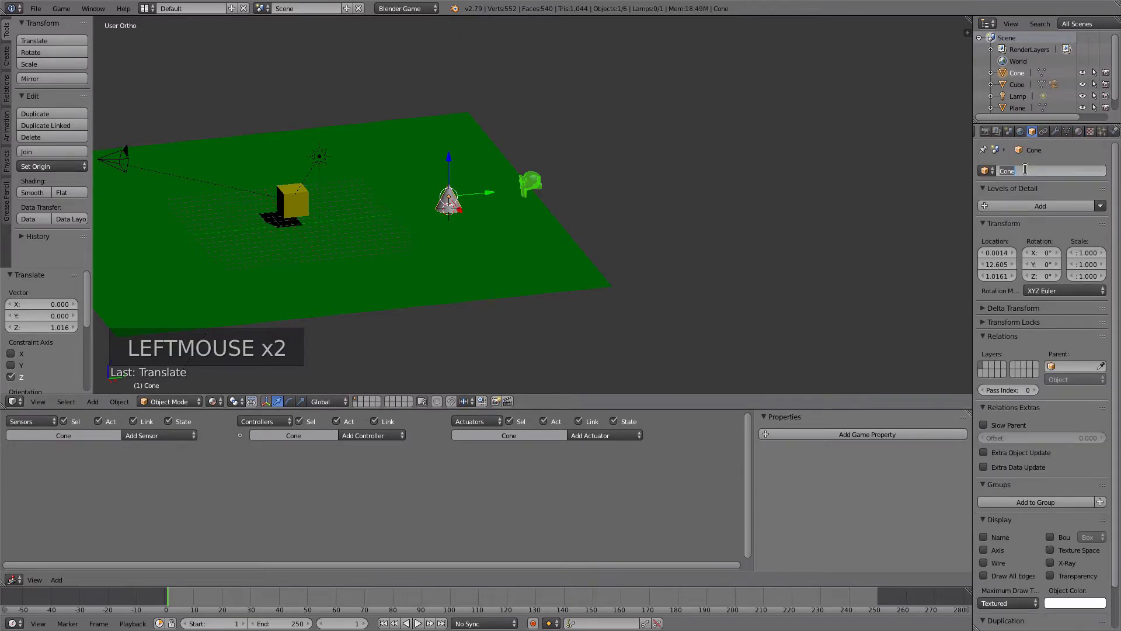
pyautogui.press('BackSpace')
pyautogui.write('flame')
pyautogui.press('Return')
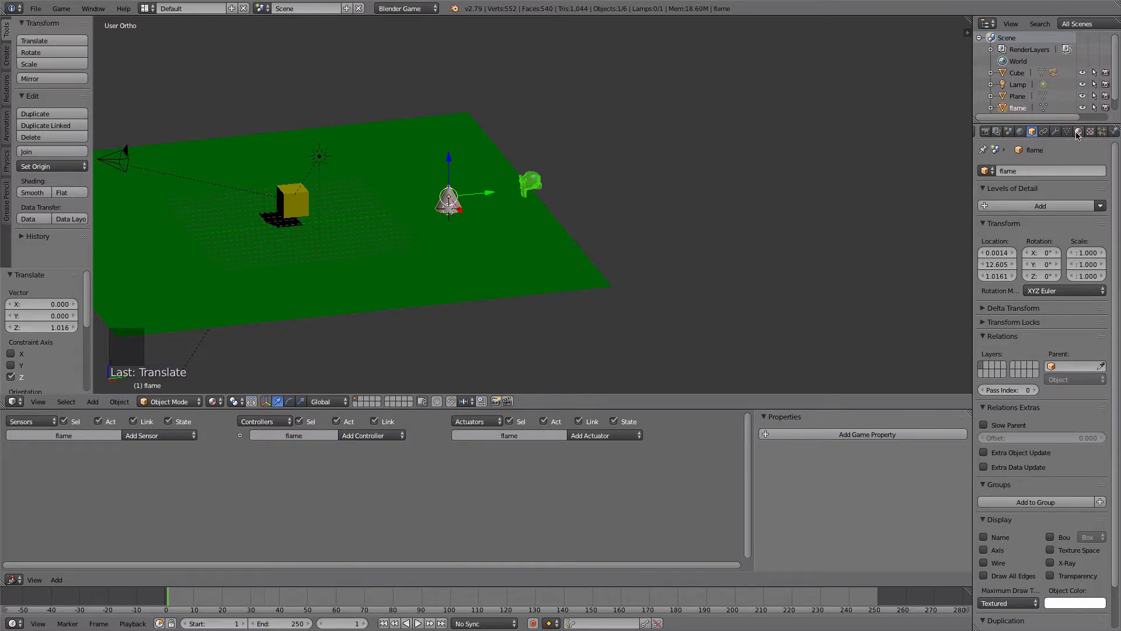
# - Give the flame cone a new material with an orange-red diffuse color and an Emit value of 2
pyautogui.click(1078, 132)
pyautogui.moveTo(1115, 312); pyautogui.dragTo(1116, 175)
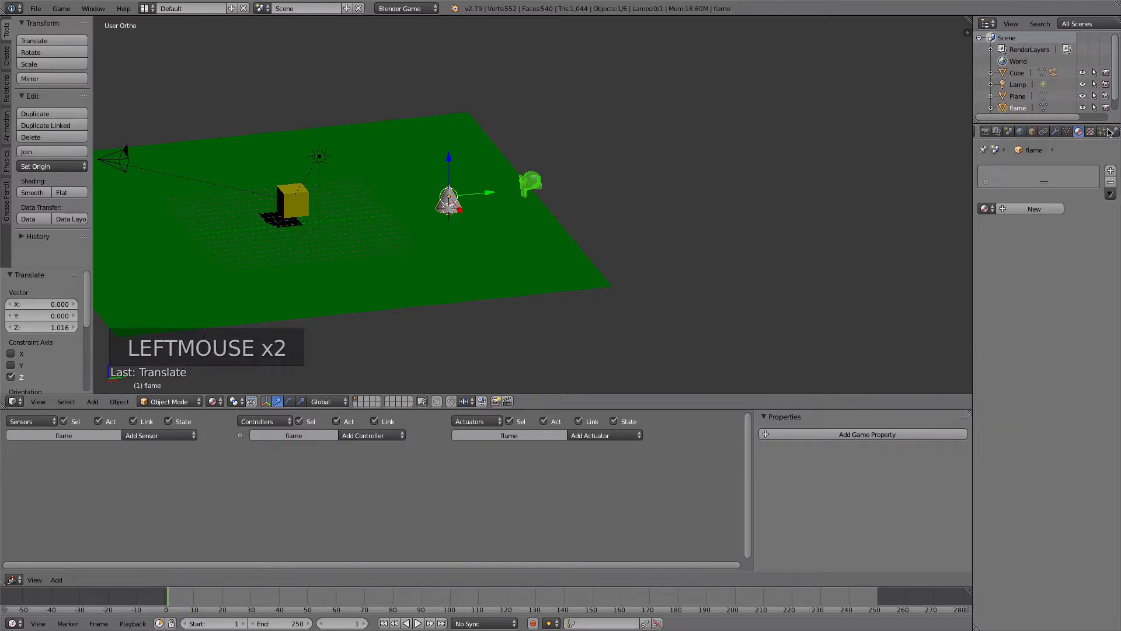
pyautogui.click(1031, 209)
pyautogui.click(1008, 352)
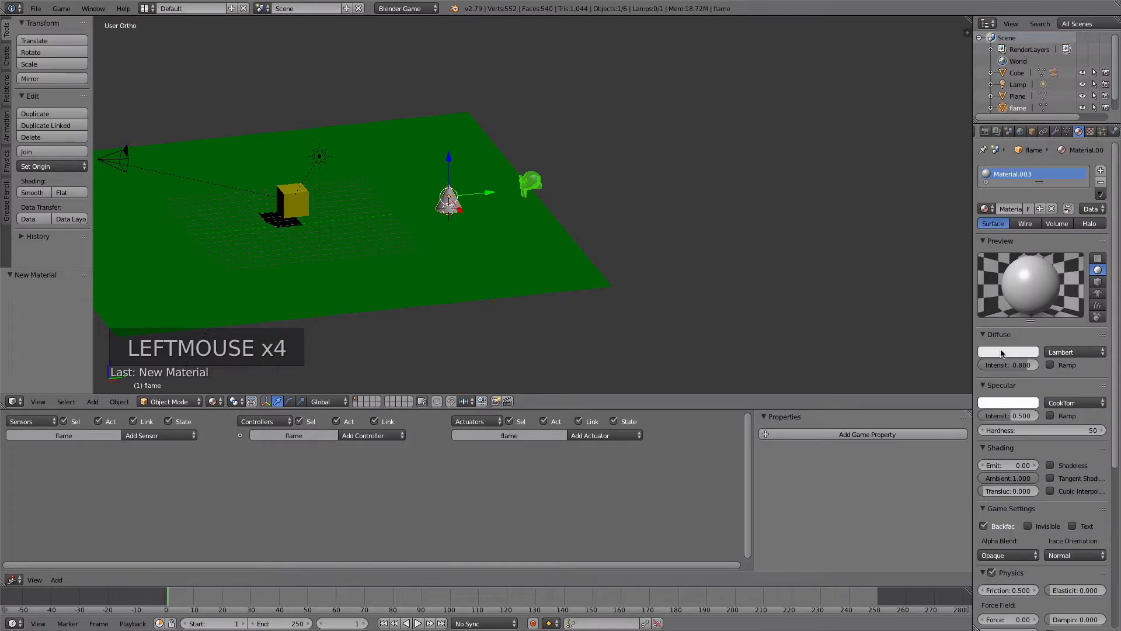
pyautogui.click(965, 284)
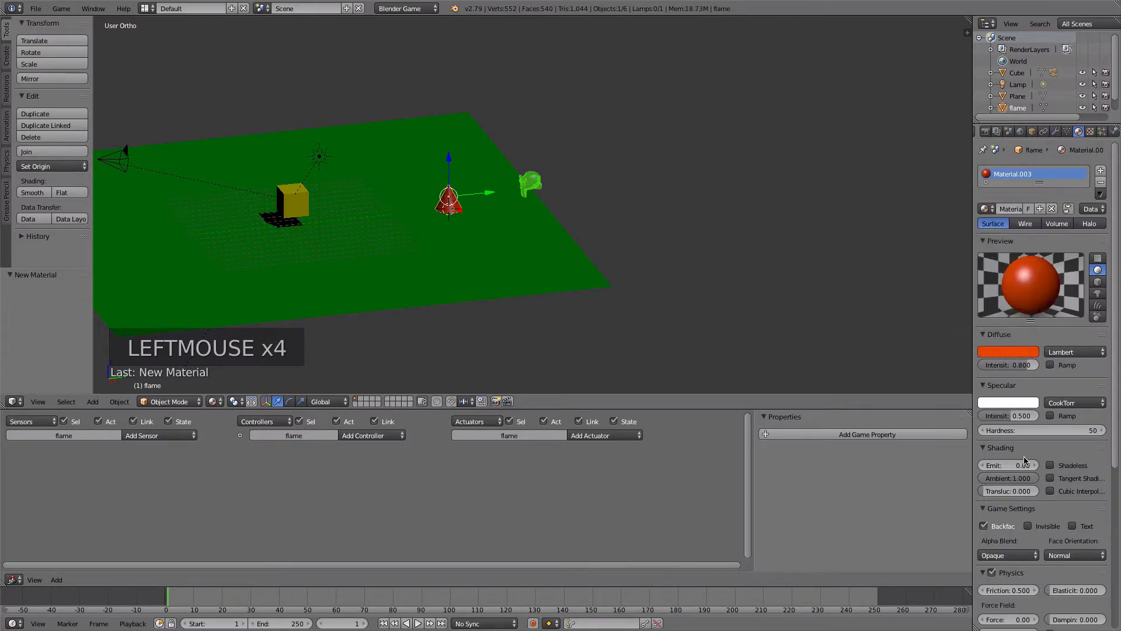
pyautogui.click(1023, 465)
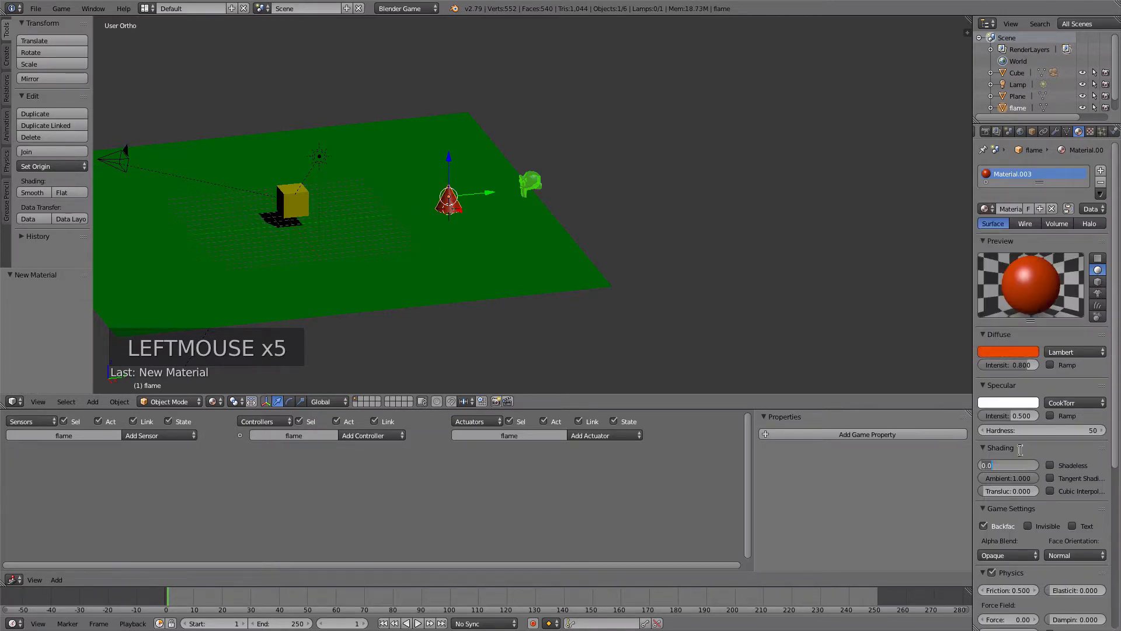
pyautogui.write('2')
pyautogui.press('Tab')
# - Enable transparency on the flame's material and set its alpha to 0.75
pyautogui.click(1119, 294)
pyautogui.moveTo(1118, 295); pyautogui.dragTo(1115, 467)
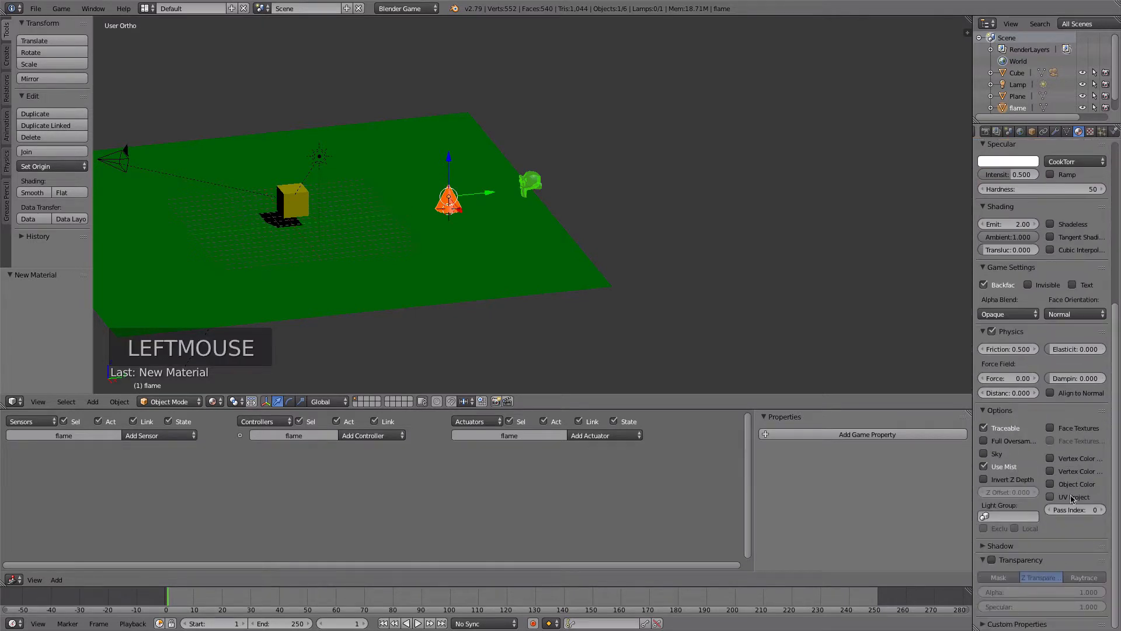
pyautogui.click(992, 560)
pyautogui.click(1067, 593)
pyautogui.write('.75')
pyautogui.press('Return')
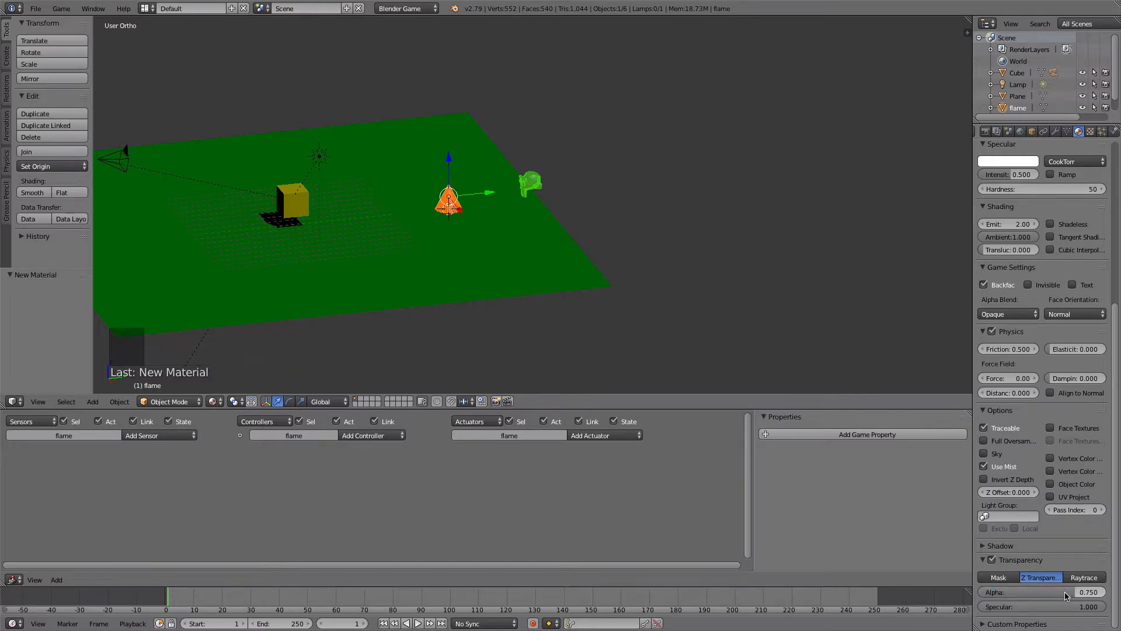
# - Turn off casting and receiving shadows for the flame's material
pyautogui.click(985, 547)
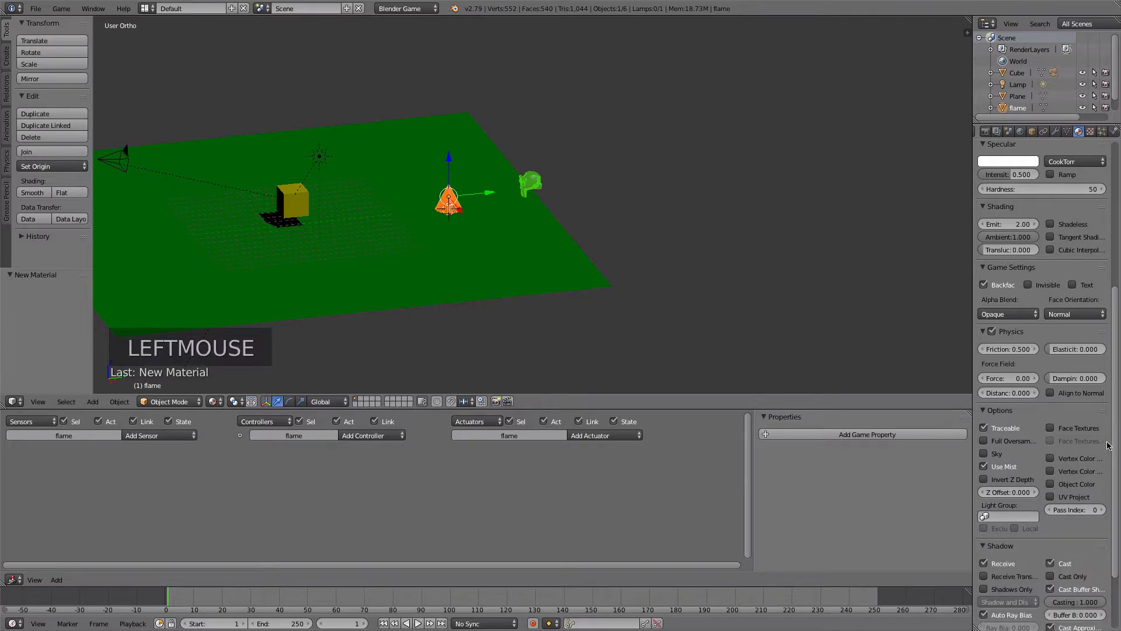
pyautogui.moveTo(1116, 441); pyautogui.dragTo(1115, 494)
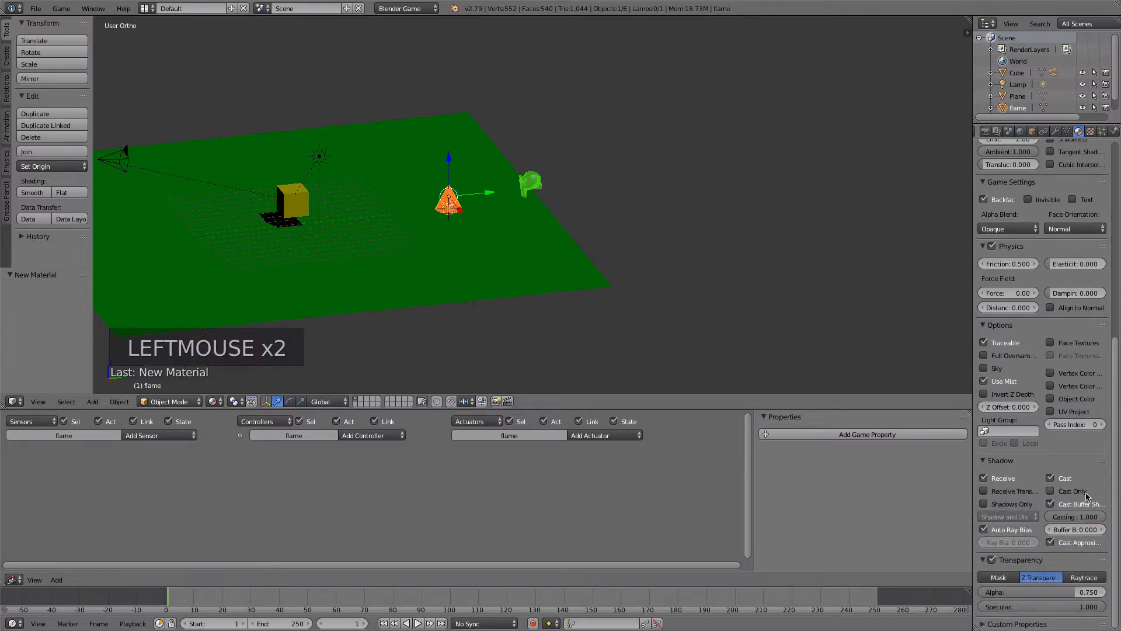
pyautogui.click(1052, 479)
pyautogui.click(984, 479)
pyautogui.scroll(3, 359, 218)
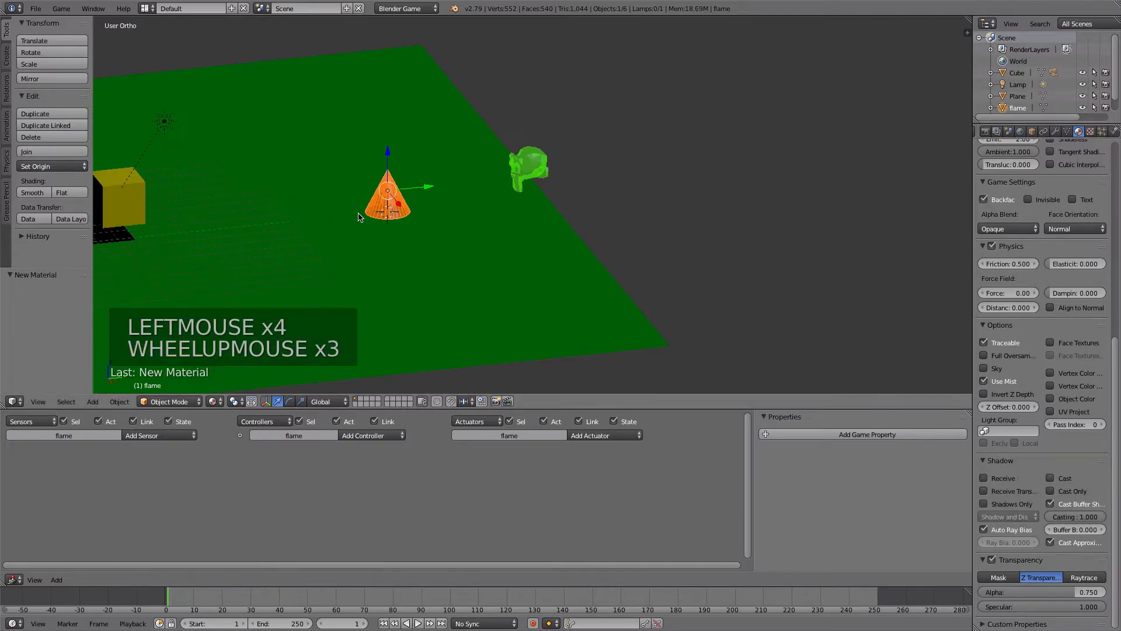
pyautogui.keyDown('shift'); pyautogui.moveTo(360, 209); pyautogui.dragTo(474, 201, button='middle'); pyautogui.keyUp('shift')
pyautogui.press('Tab')
pyautogui.press('Tab')
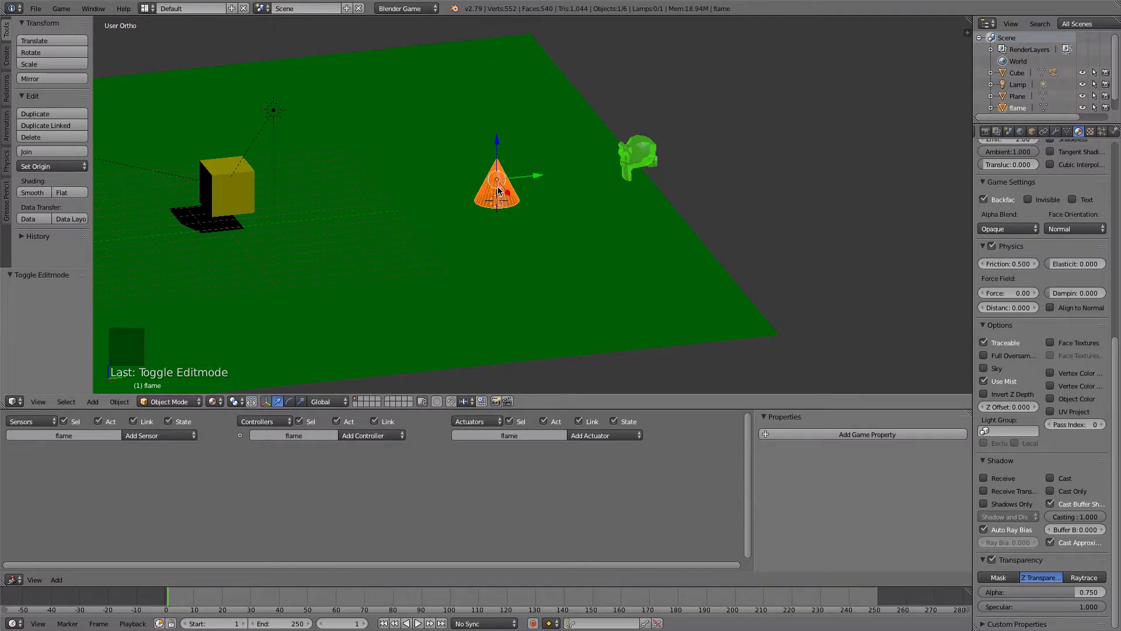
# - Add a Collision sensor to the flame that responds to the property player
pyautogui.click(142, 438)
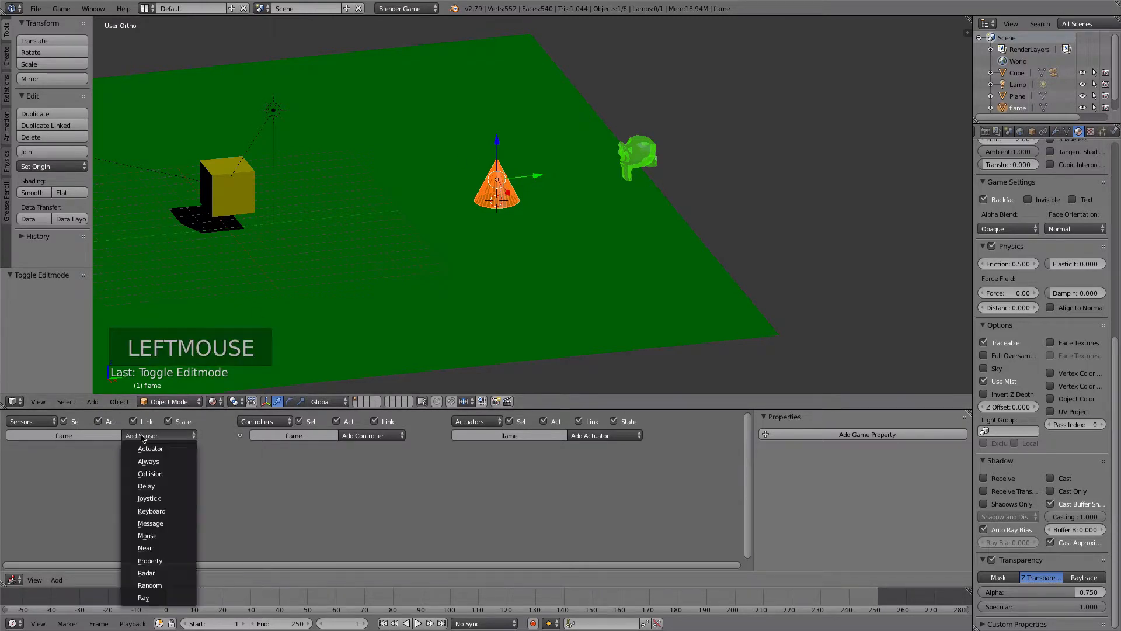
pyautogui.click(154, 476)
pyautogui.click(155, 493)
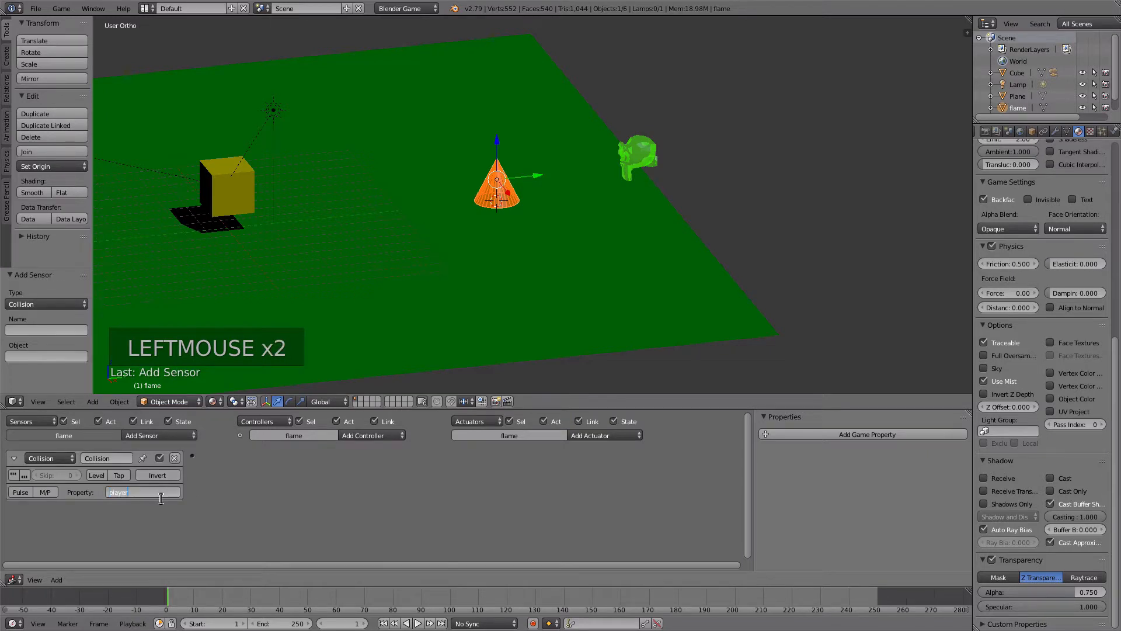
pyautogui.click(346, 511)
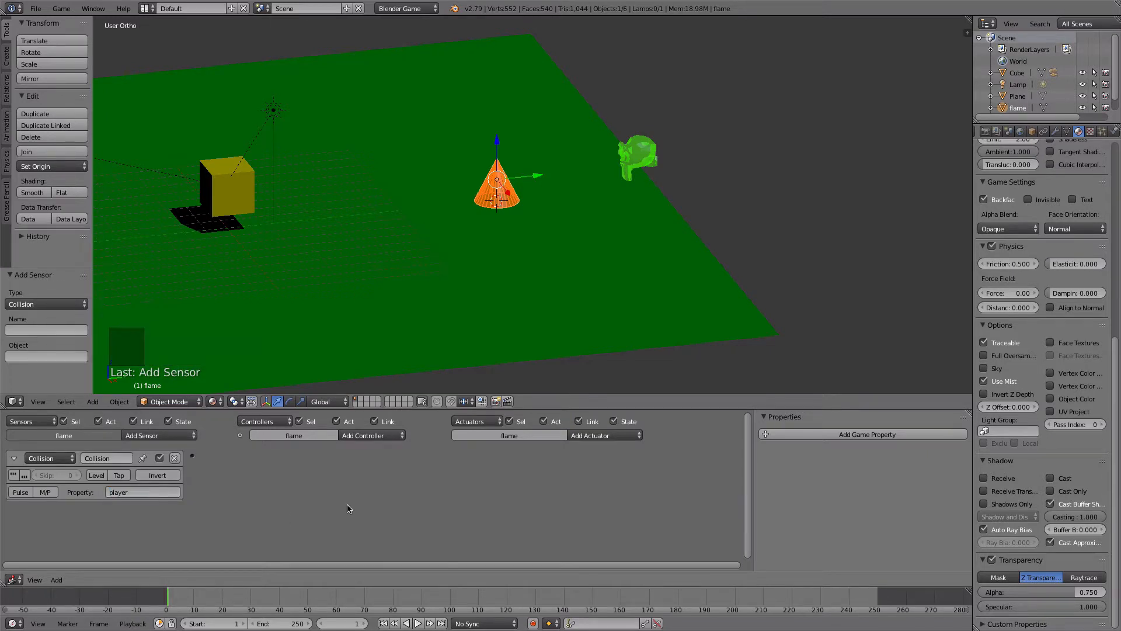
# - Add a Sound actuator to the flame and load Match Sizzle 02 SOUND Effect.mp3 from the GameFiles folder
pyautogui.click(584, 436)
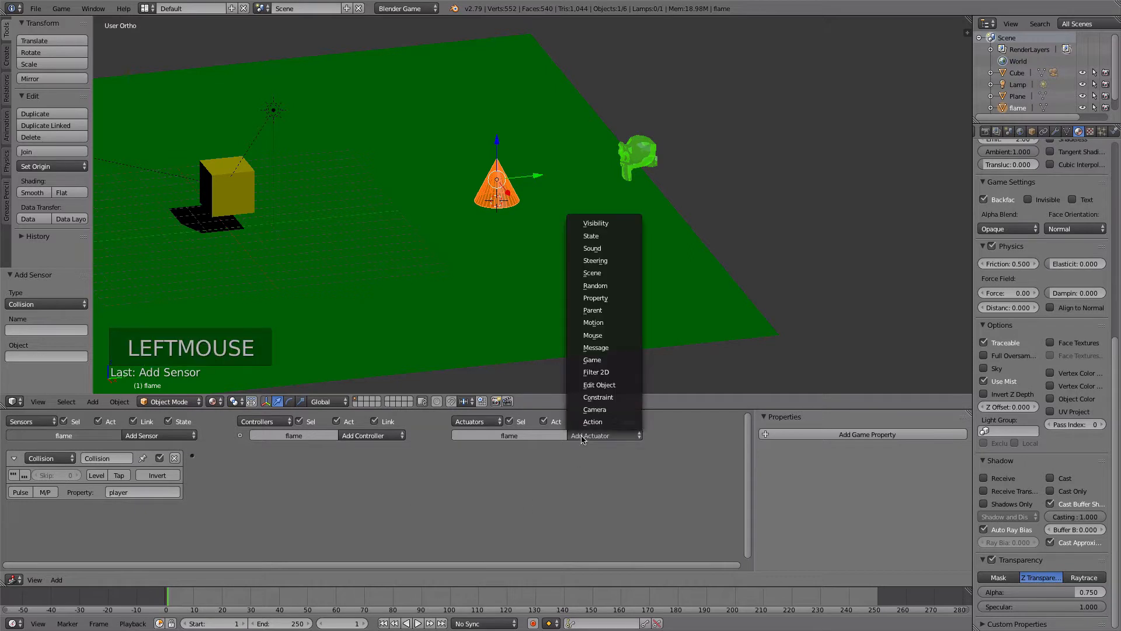
pyautogui.click(606, 248)
pyautogui.click(495, 476)
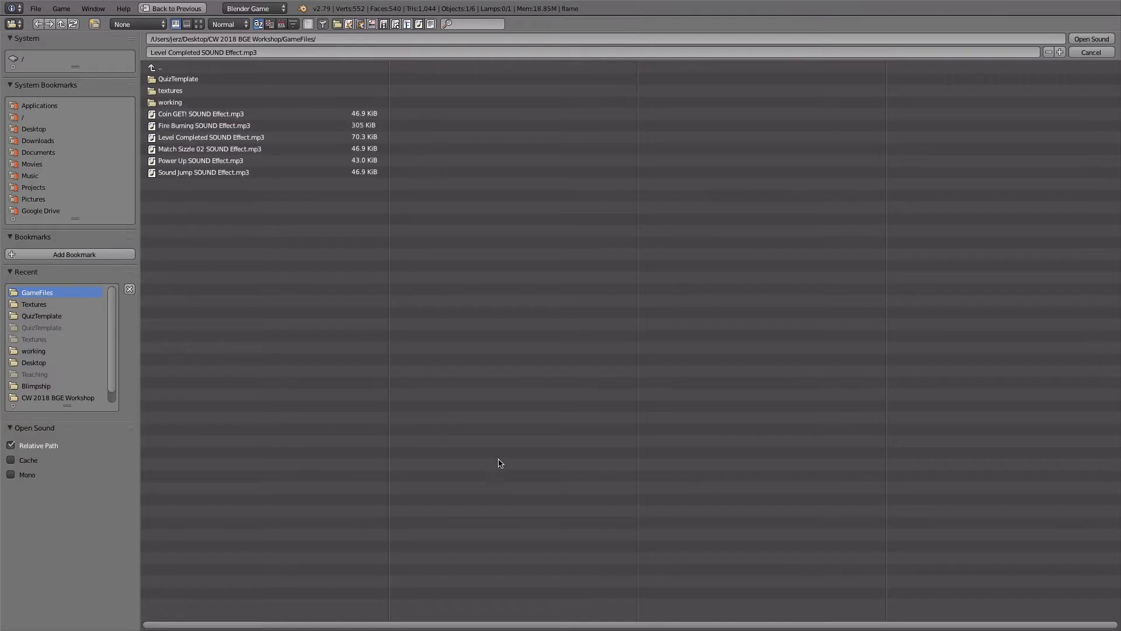
pyautogui.click(199, 149)
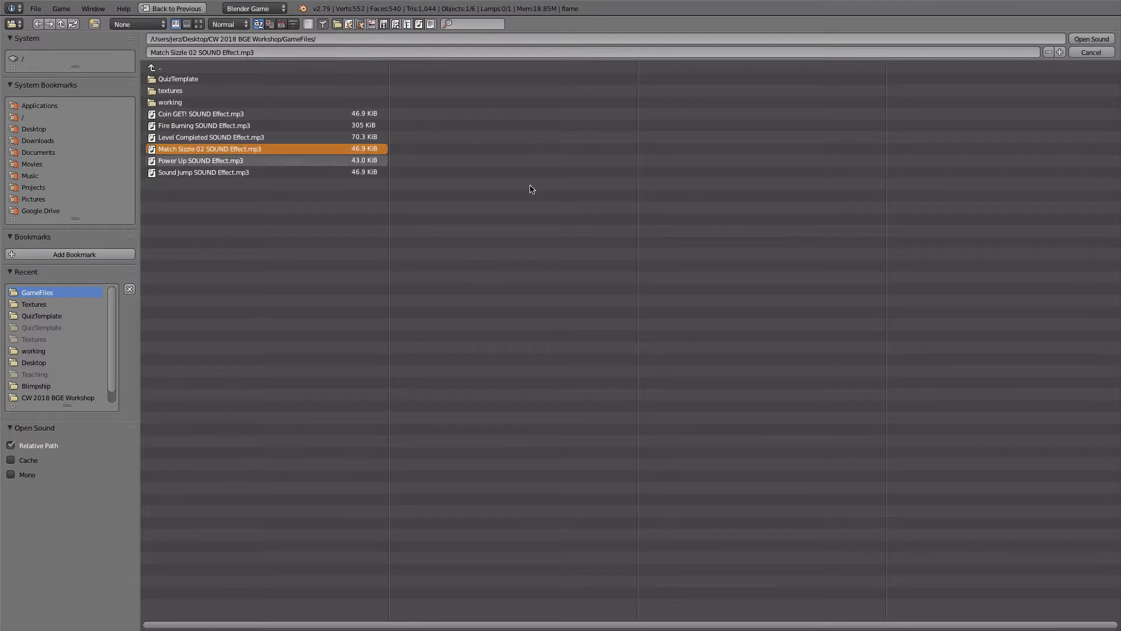
pyautogui.click(1092, 39)
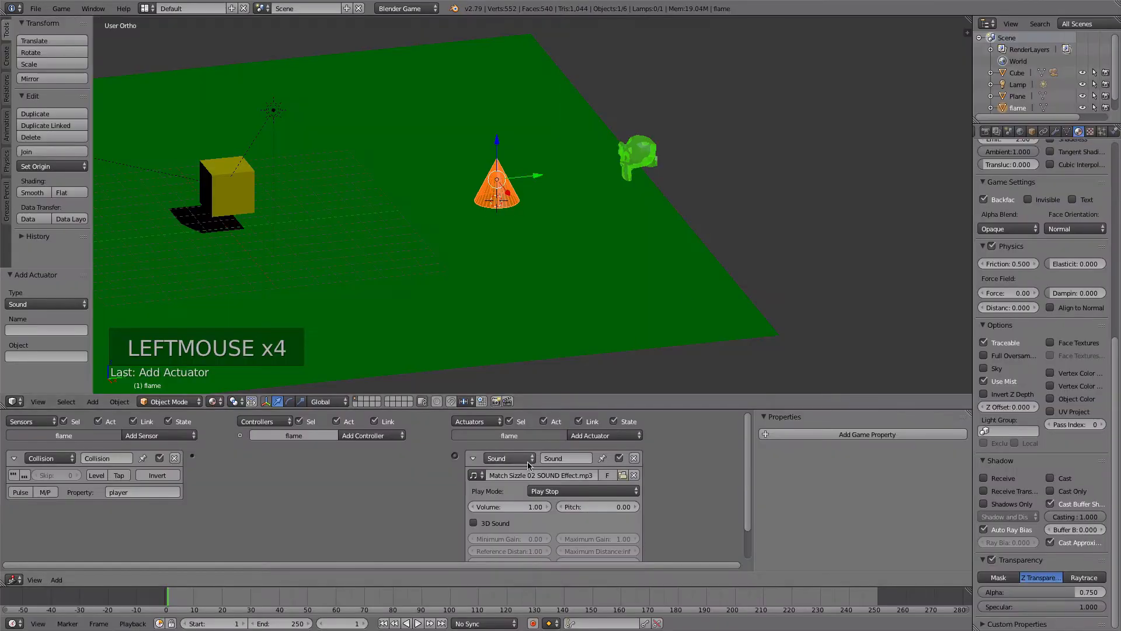
# - Set the flame sound to Play End with a volume of 2 and link the Collision sensor to the Sound actuator
pyautogui.moveTo(535, 491); pyautogui.dragTo(540, 469)
pyautogui.moveTo(192, 455); pyautogui.dragTo(455, 456)
pyautogui.click(513, 507)
pyautogui.press('BackSpace')
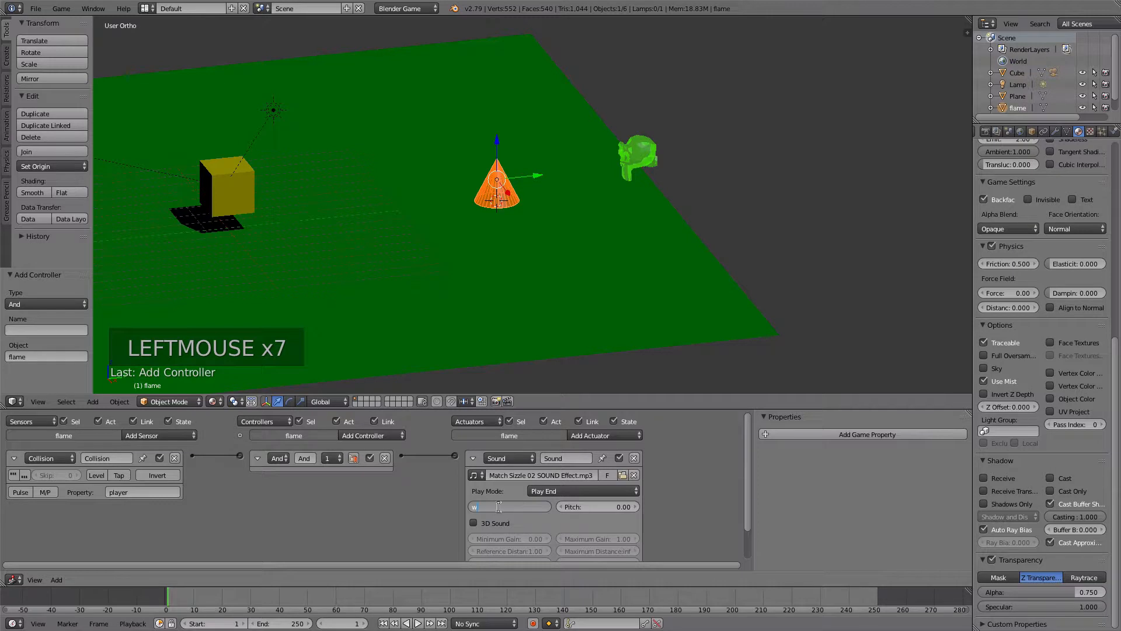
pyautogui.write('2')
pyautogui.press('Tab')
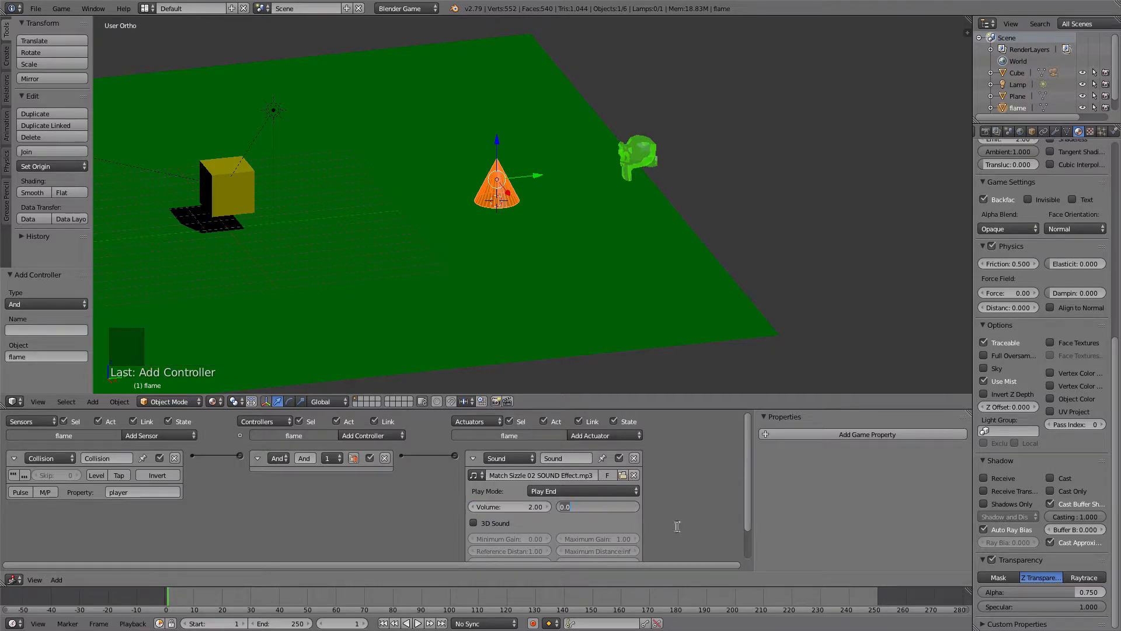
pyautogui.click(435, 516)
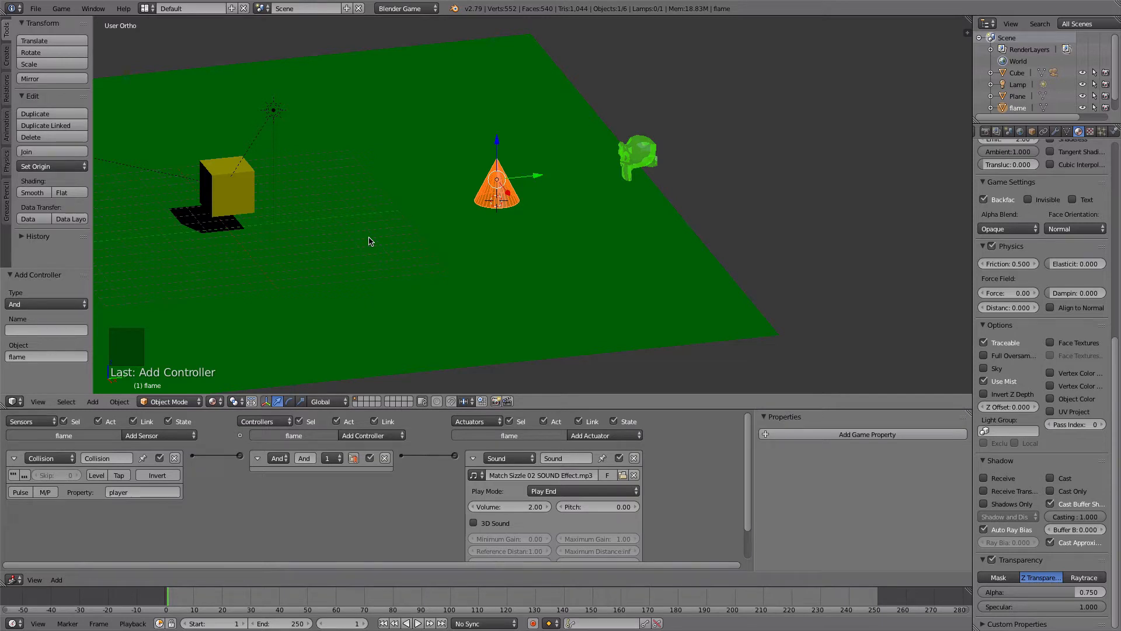
# - Run the game and drive the player cube into the flame to test its collision sound
pyautogui.press('p')
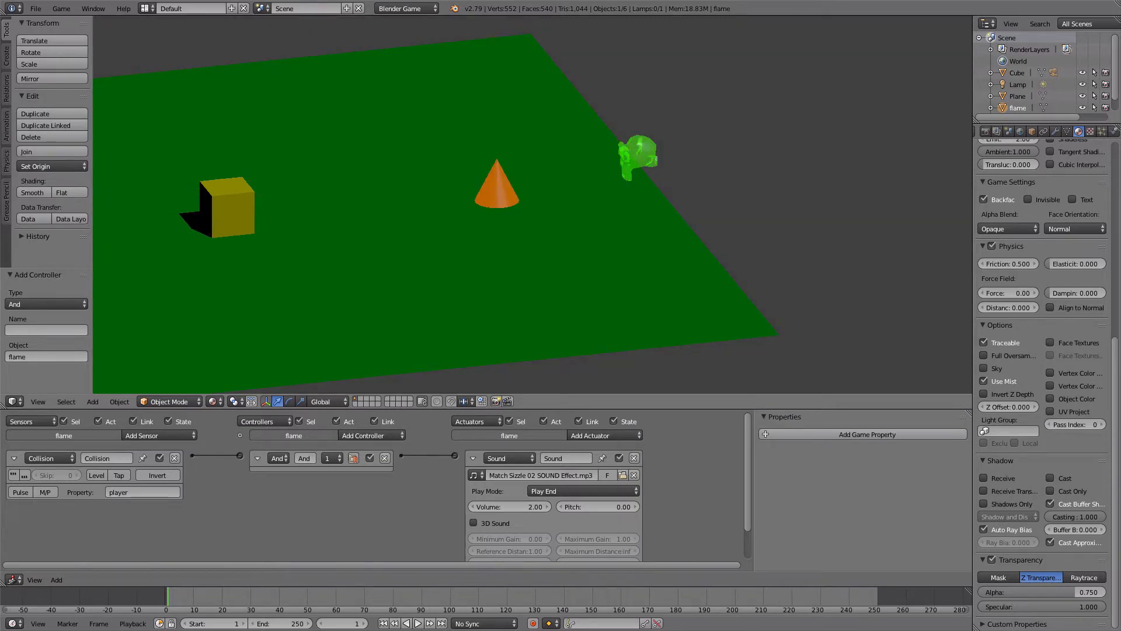
pyautogui.press('Right')
pyautogui.press('Up')
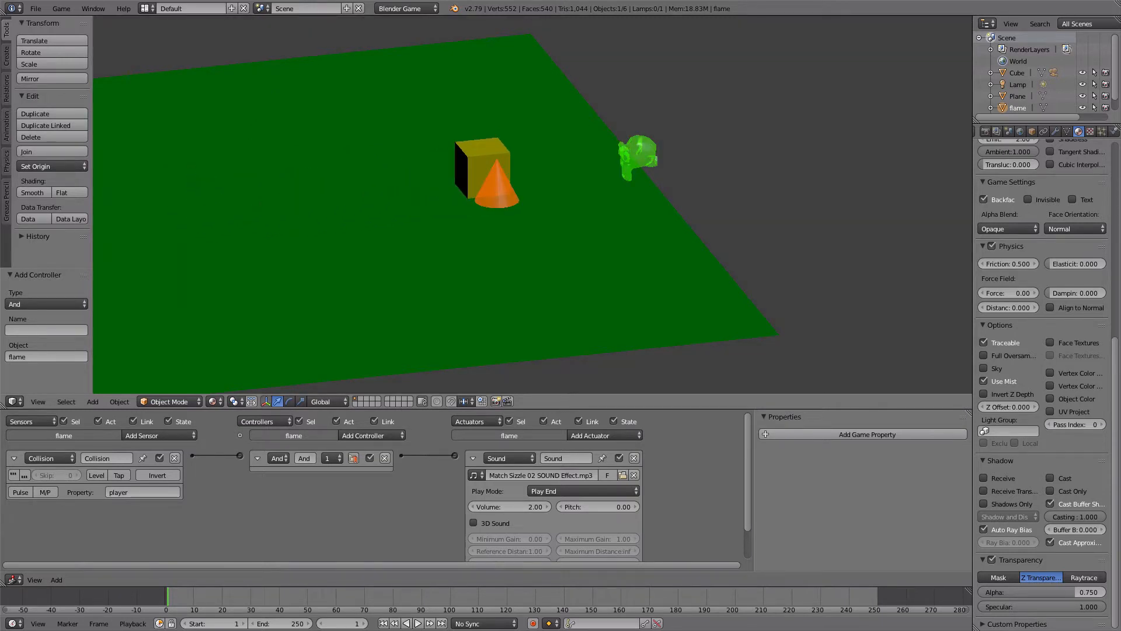
pyautogui.press('Down')
pyautogui.press('Right')
pyautogui.press('Right')
pyautogui.press('Down')
pyautogui.press('Left')
pyautogui.press('Up')
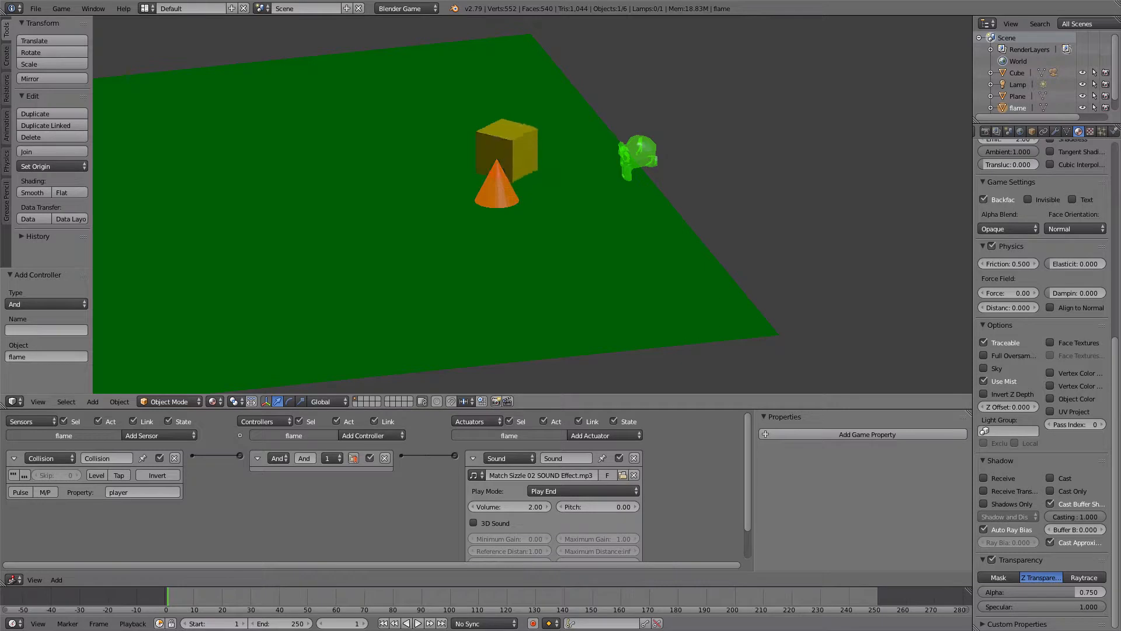
pyautogui.press('Escape')
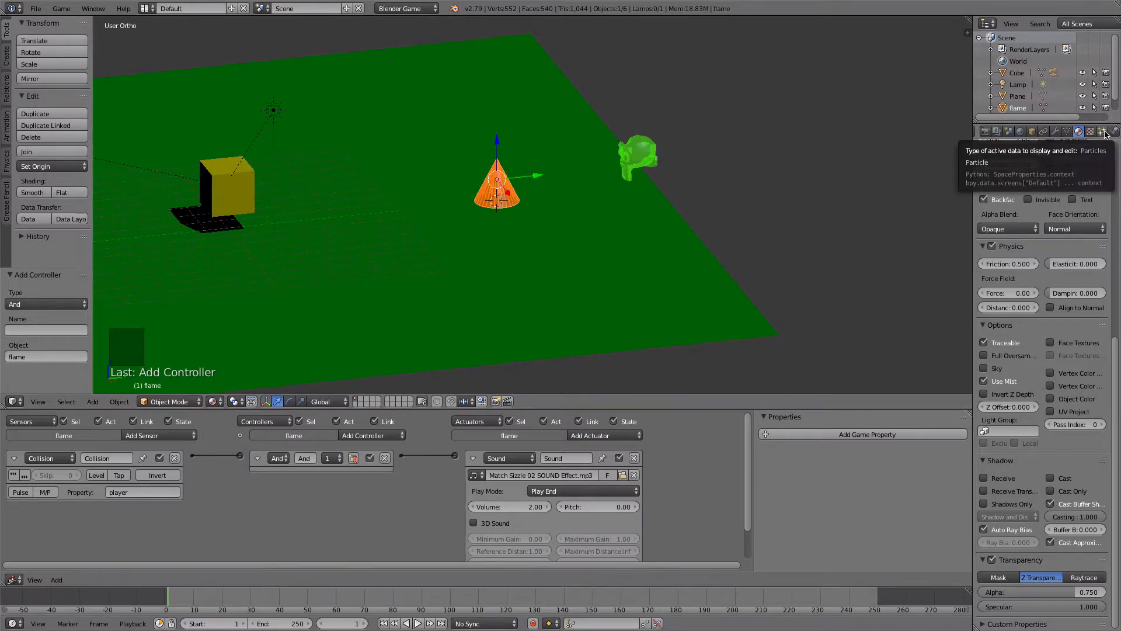
# - Enable Ghost in the flame's physics settings
pyautogui.scroll(-2, 1104, 135)
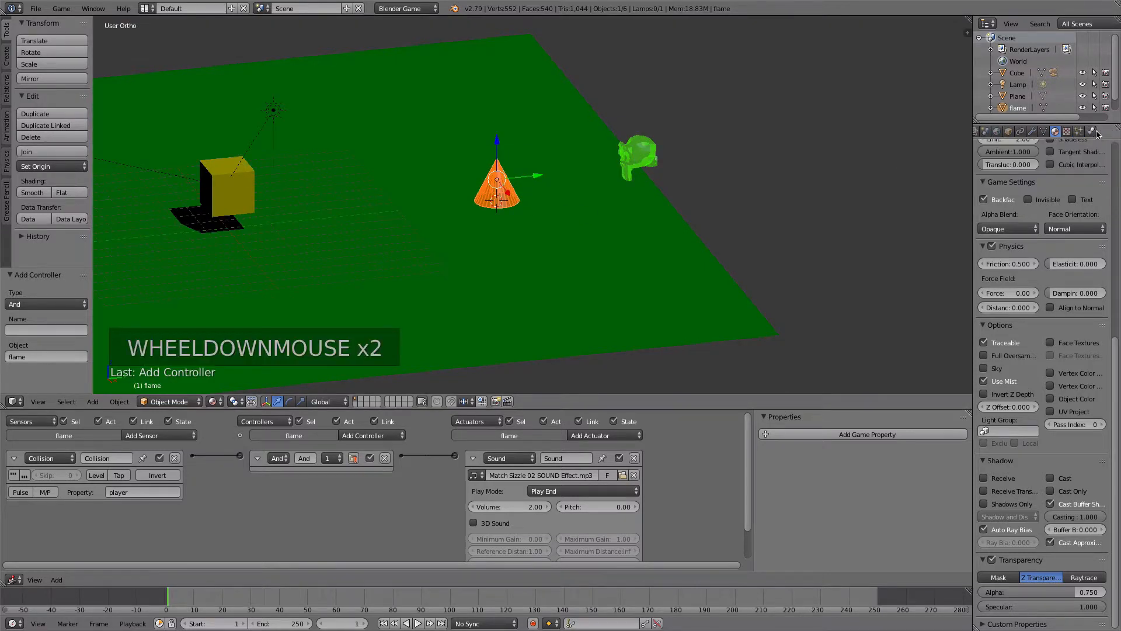
pyautogui.click(1094, 132)
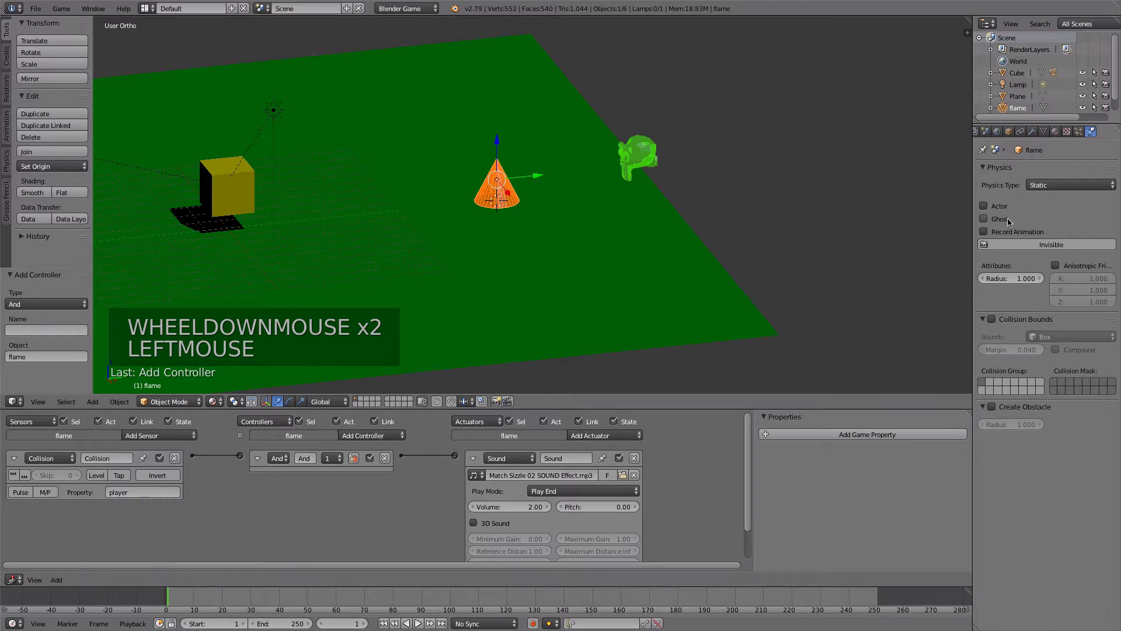
pyautogui.click(985, 219)
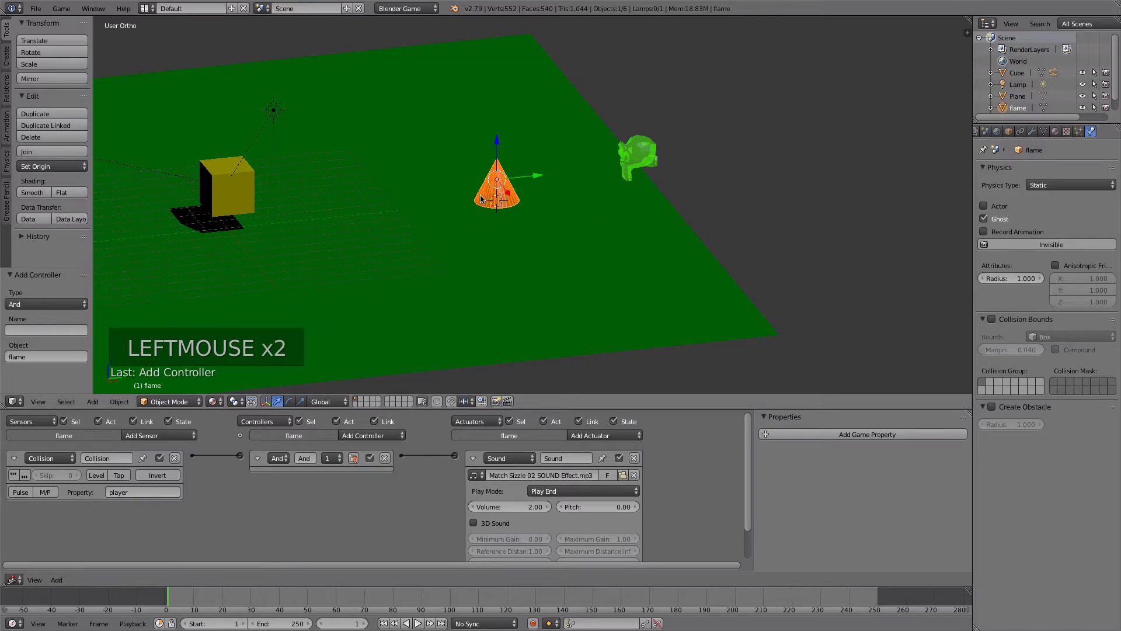
# - Add a Message actuator with the subject hazard to the flame and link it to the collision's And controller
pyautogui.click(474, 458)
pyautogui.click(584, 436)
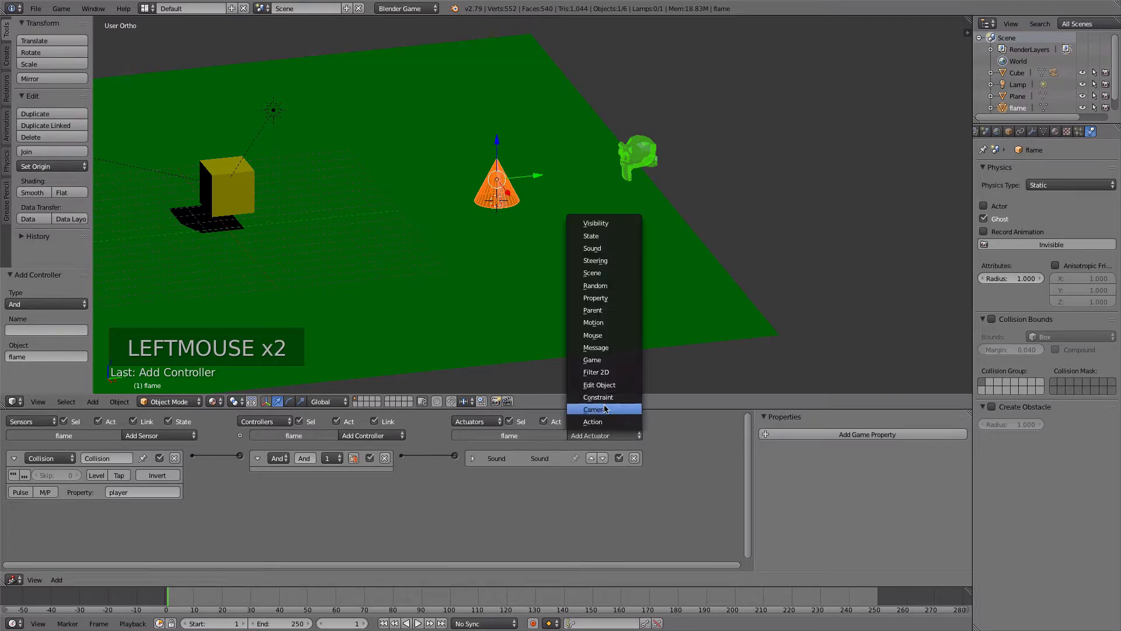
pyautogui.click(614, 349)
pyautogui.click(556, 510)
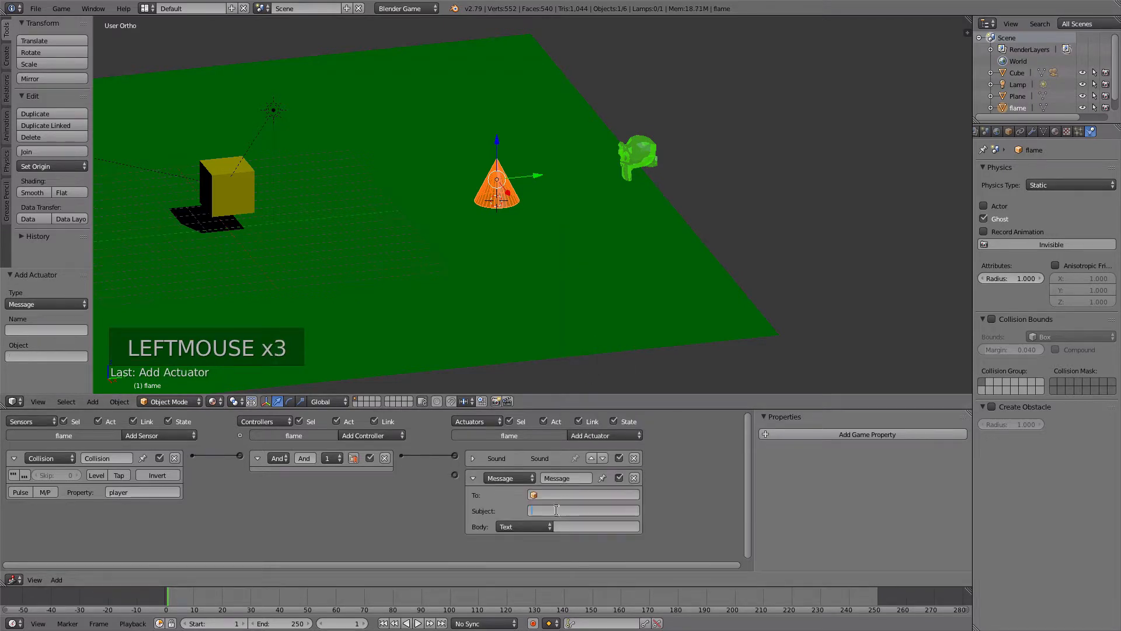
pyautogui.write('hazard')
pyautogui.press('Return')
pyautogui.moveTo(401, 455); pyautogui.dragTo(456, 475)
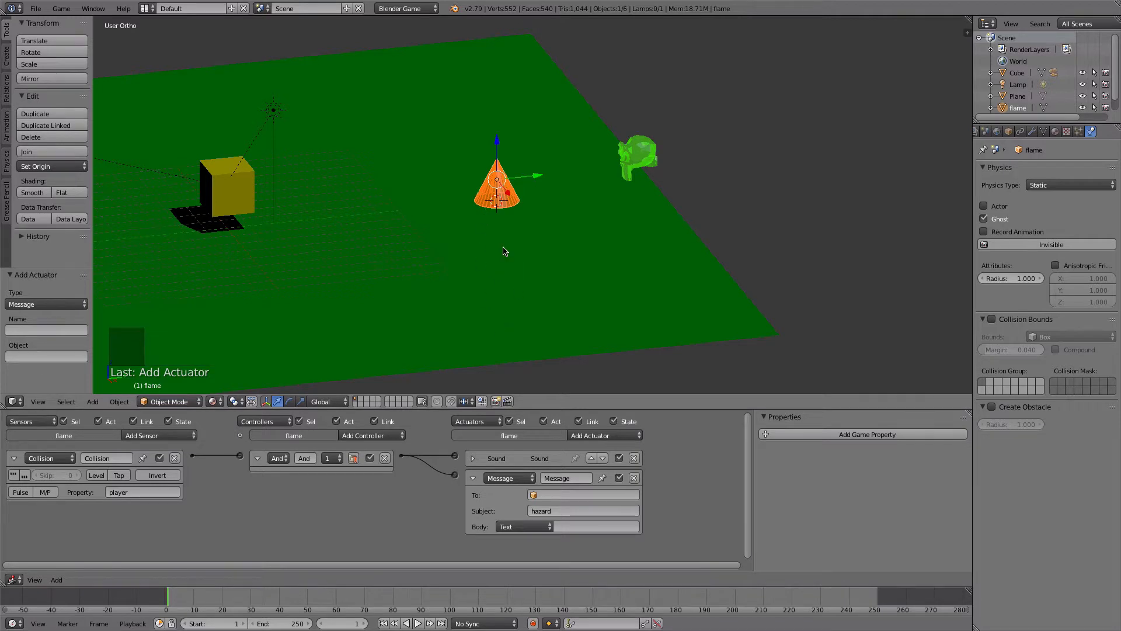
# - Add an Always sensor to the flame and link it to a new Sound actuator that loads Fire Burning SOUND Effect.mp3
pyautogui.click(143, 436)
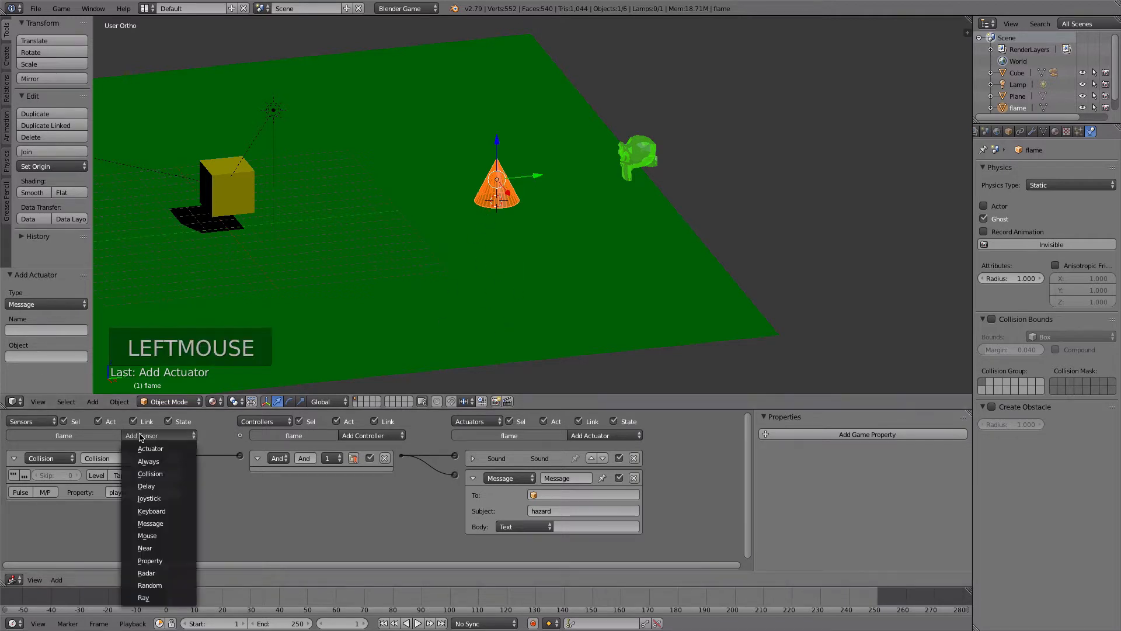
pyautogui.click(147, 461)
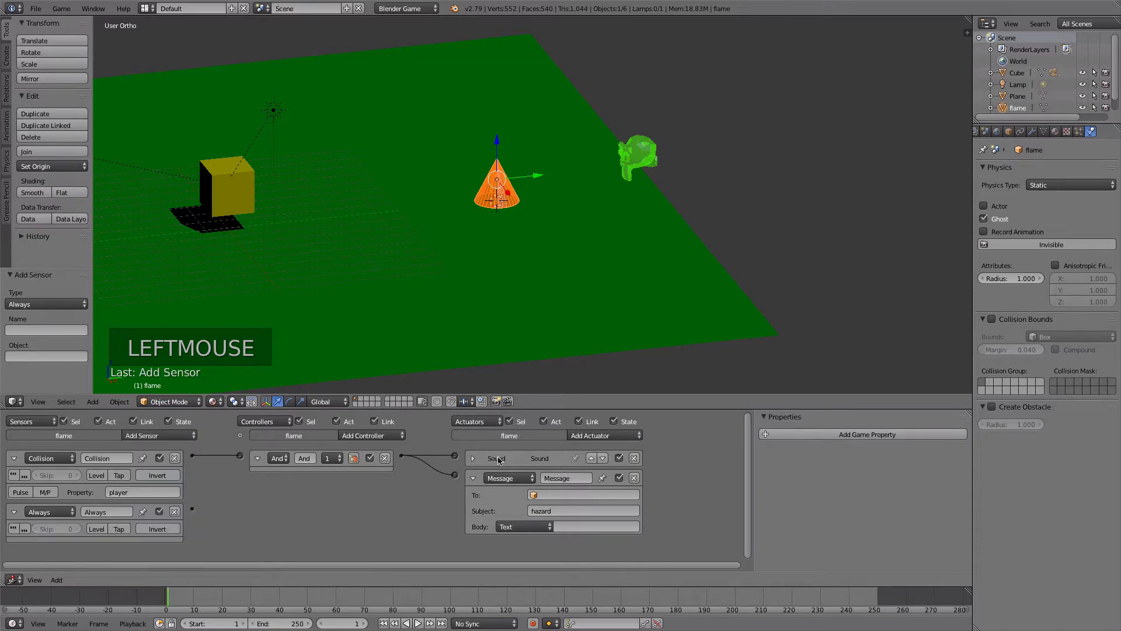
pyautogui.click(473, 478)
pyautogui.click(587, 437)
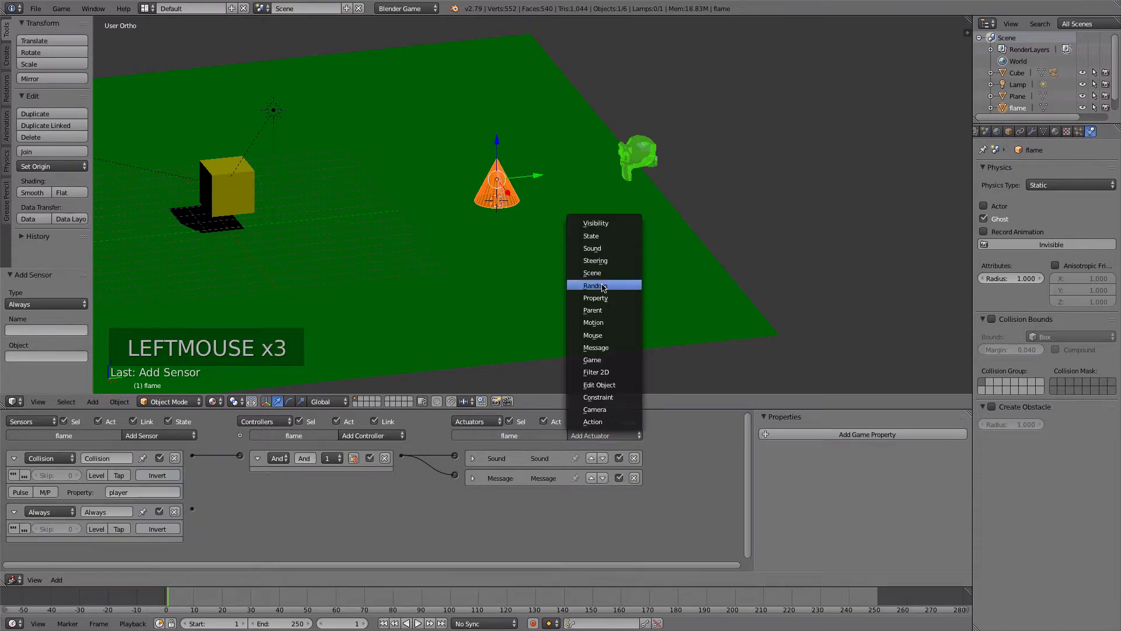
pyautogui.click(592, 248)
pyautogui.click(497, 519)
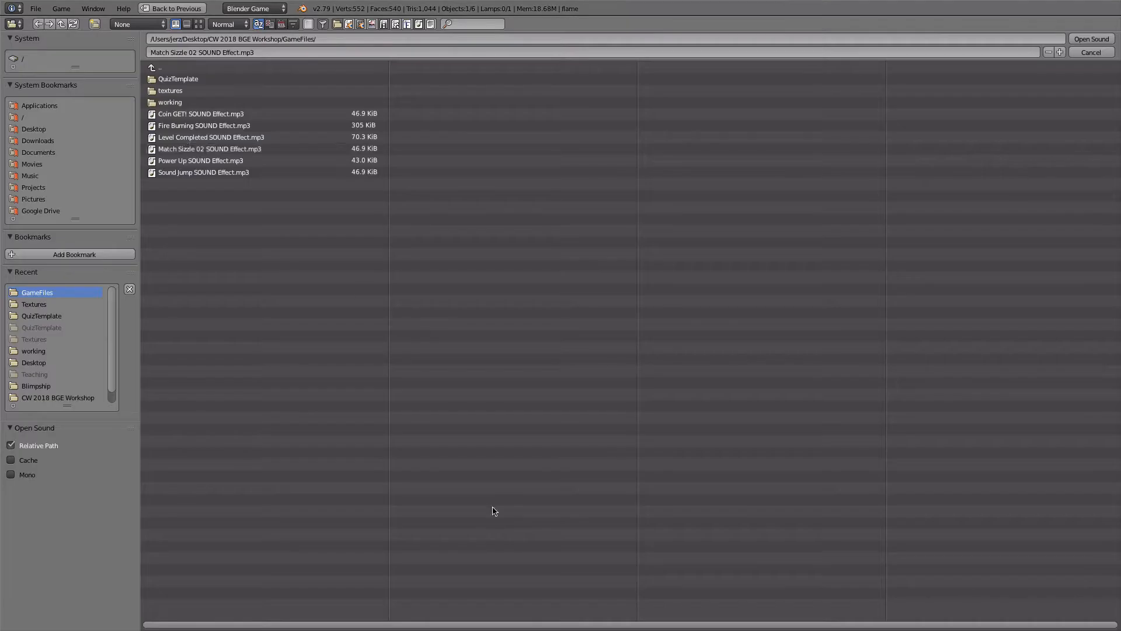
pyautogui.click(193, 126)
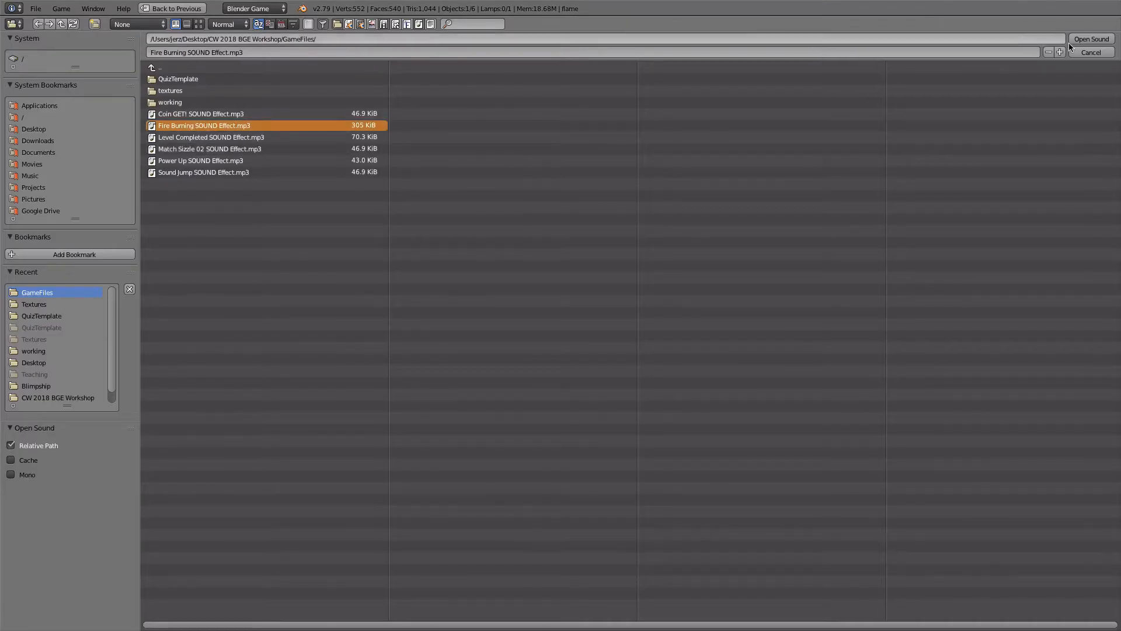
pyautogui.click(1092, 39)
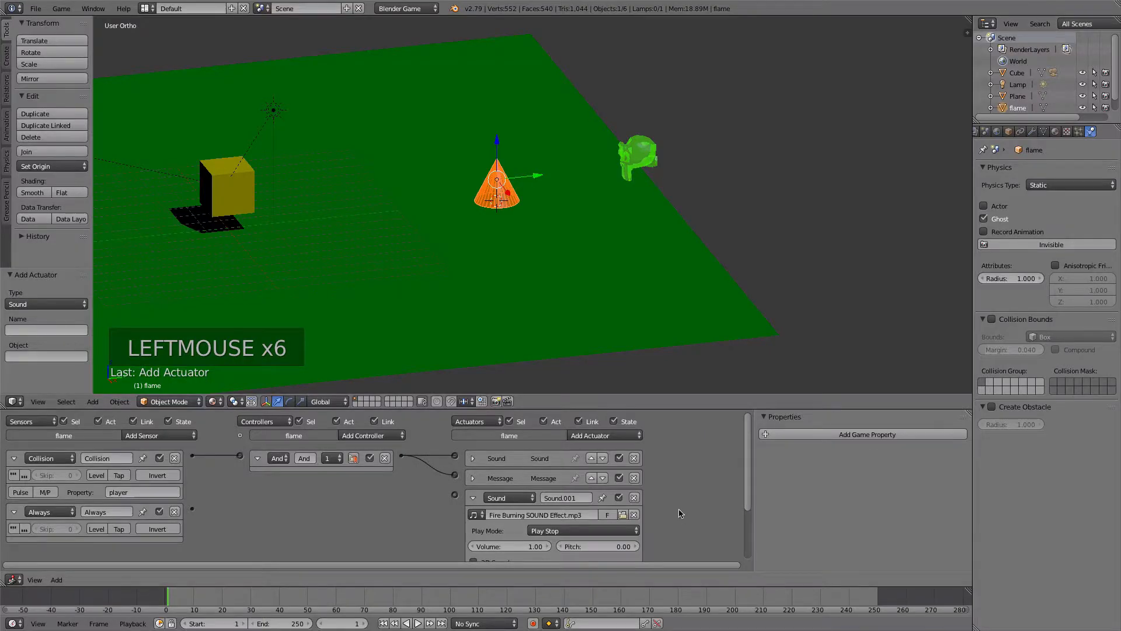
pyautogui.moveTo(192, 511); pyautogui.dragTo(454, 494)
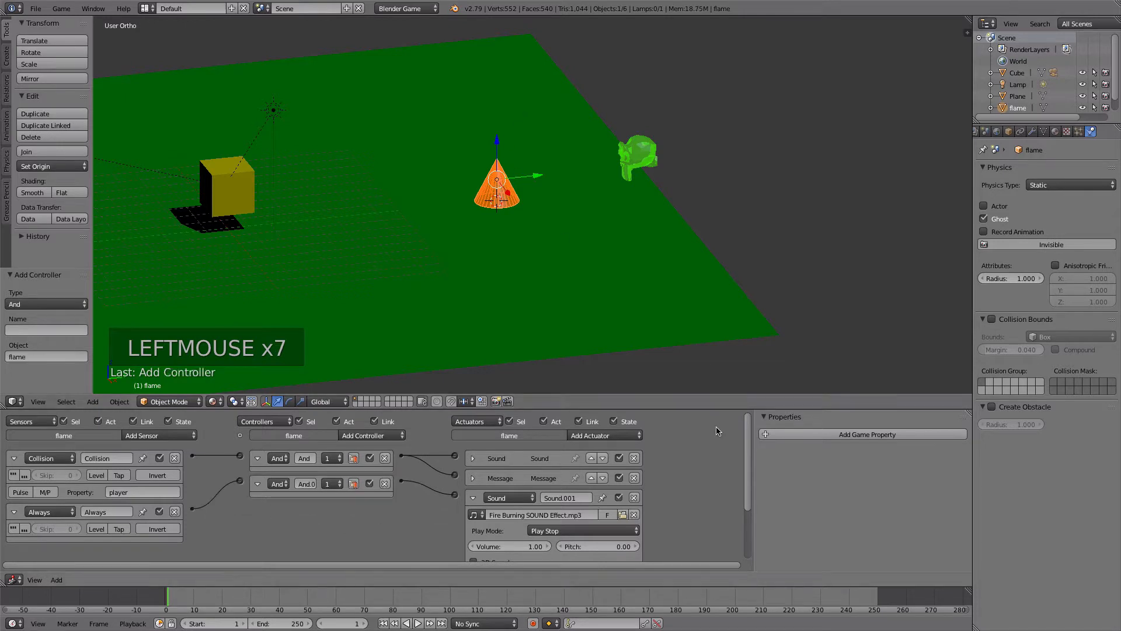
# - Set the fire burning sound to Loop End, enable 3D Sound and set its volume to 2
pyautogui.moveTo(749, 434); pyautogui.dragTo(752, 464)
pyautogui.moveTo(536, 486); pyautogui.dragTo(543, 439)
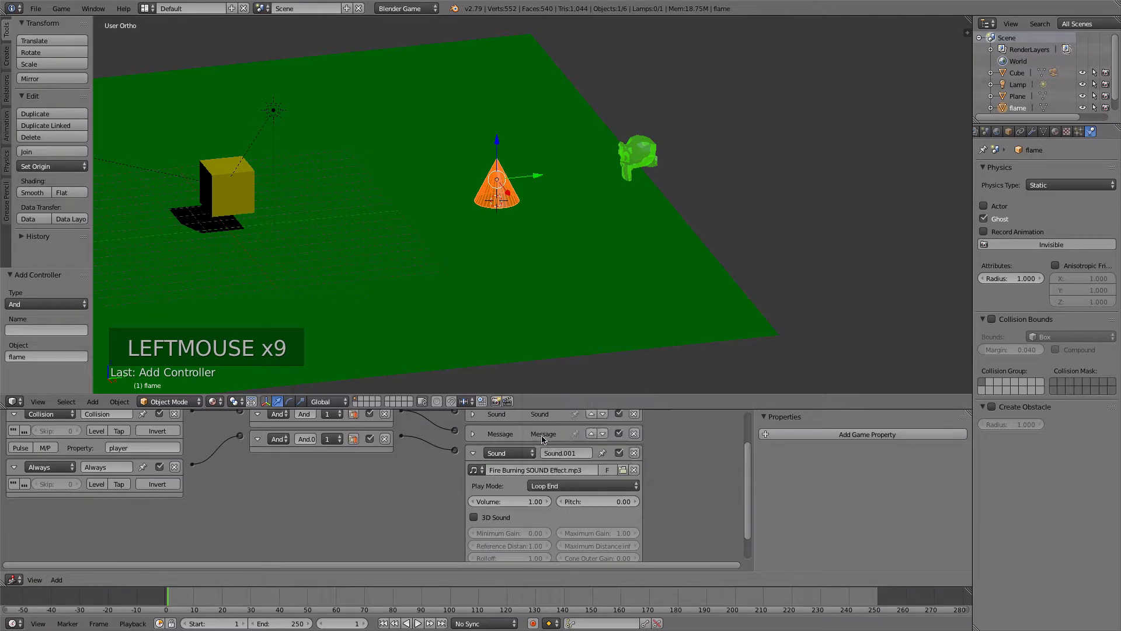
pyautogui.click(473, 518)
pyautogui.doubleClick(494, 501)
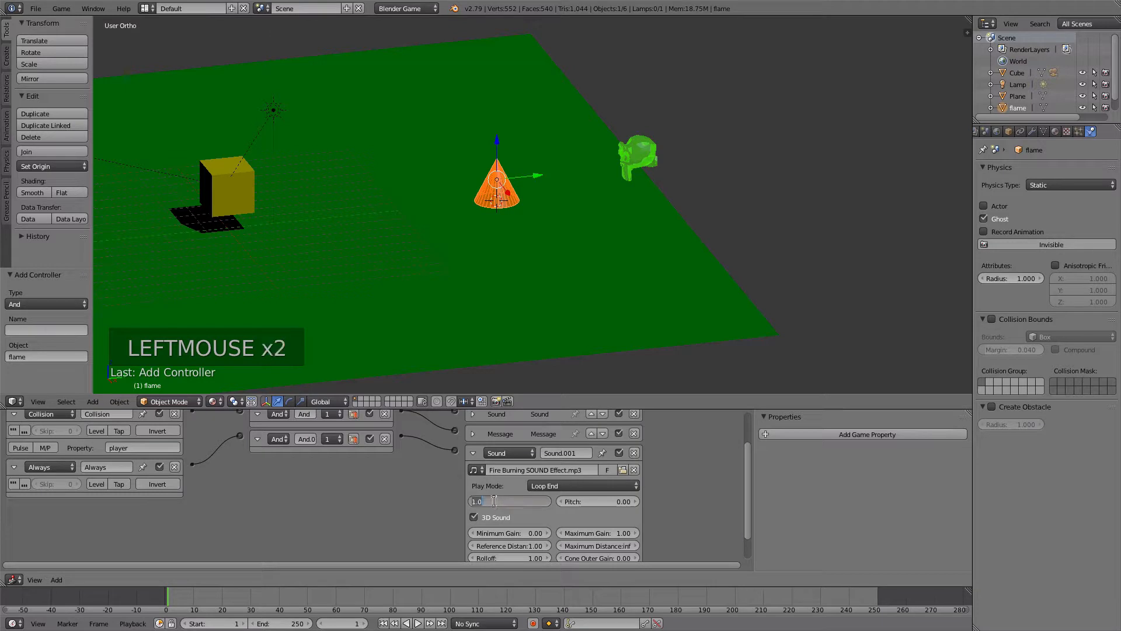
pyautogui.write('2')
pyautogui.press('Return')
pyautogui.moveTo(402, 435); pyautogui.dragTo(455, 450)
pyautogui.moveTo(750, 479); pyautogui.dragTo(750, 445)
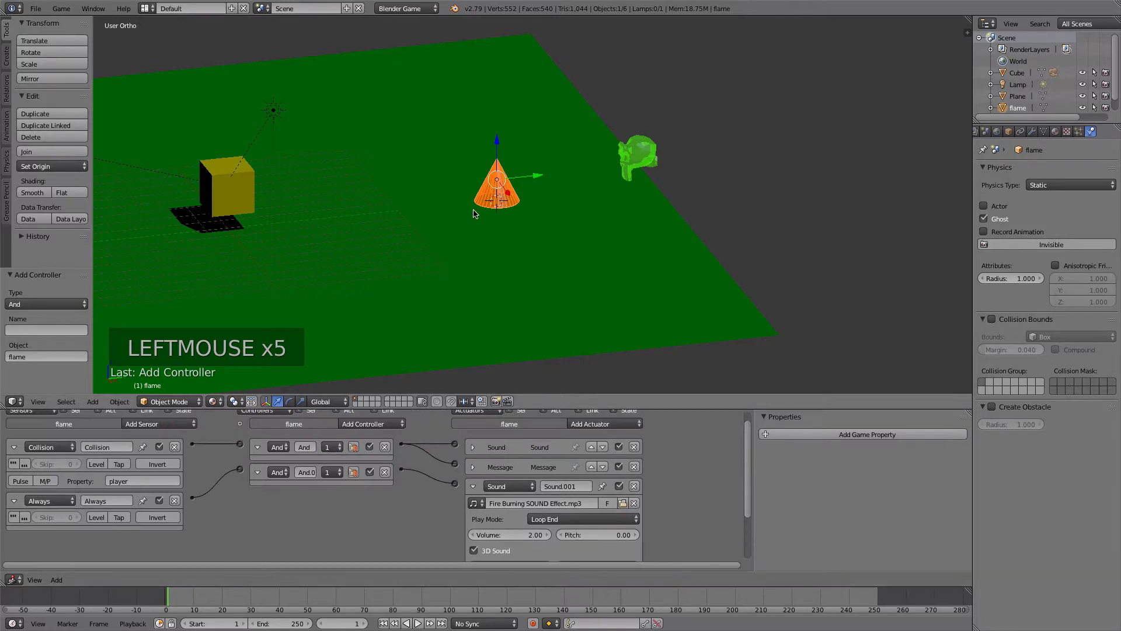
# - Play the game from the camera view and drive the cube around the flame to test its 3D sound
pyautogui.press('KP_0')
pyautogui.press('p')
pyautogui.press('p')
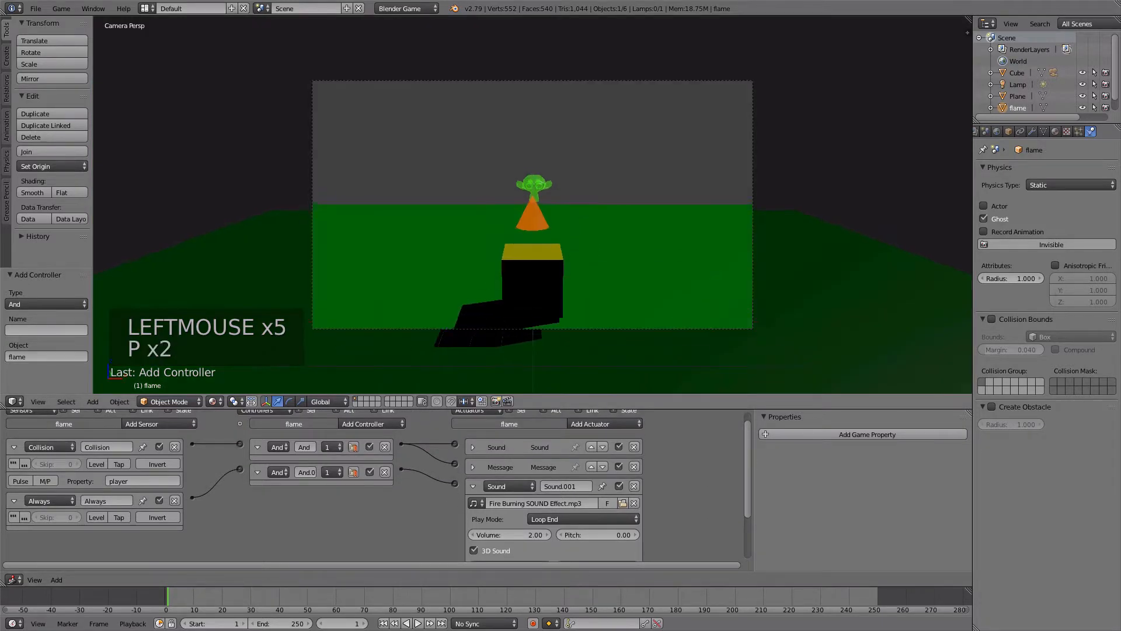
pyautogui.press('Up')
pyautogui.press('Right')
pyautogui.press('Left')
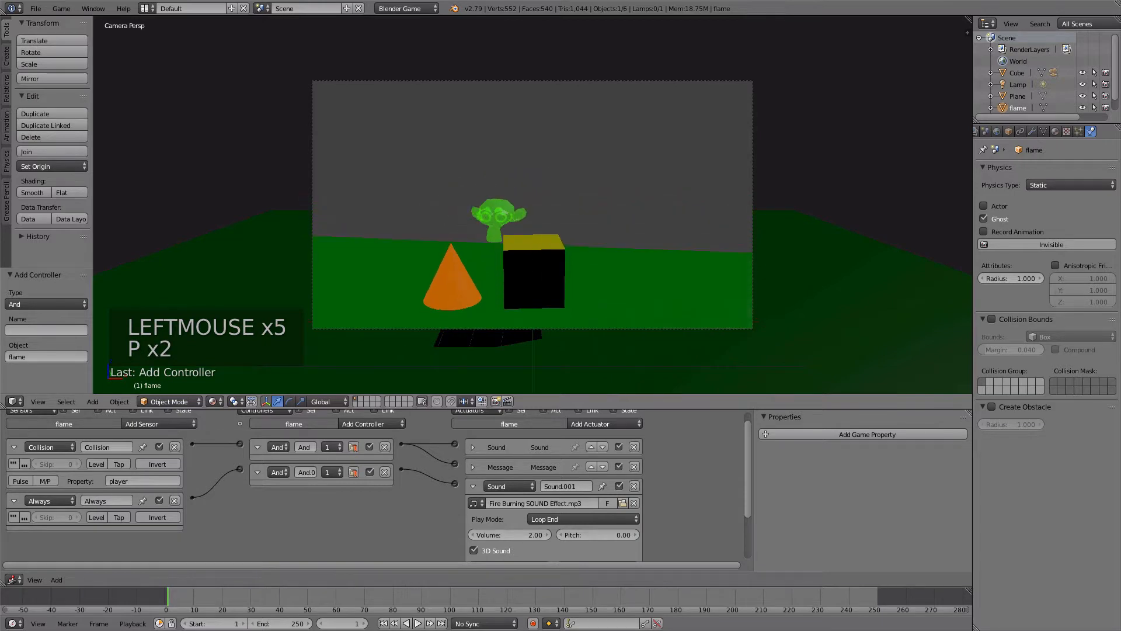
pyautogui.press('Left')
pyautogui.press('Left')
pyautogui.press('Right')
pyautogui.press('Up')
pyautogui.press('Right')
pyautogui.press('Left')
pyautogui.press('Left')
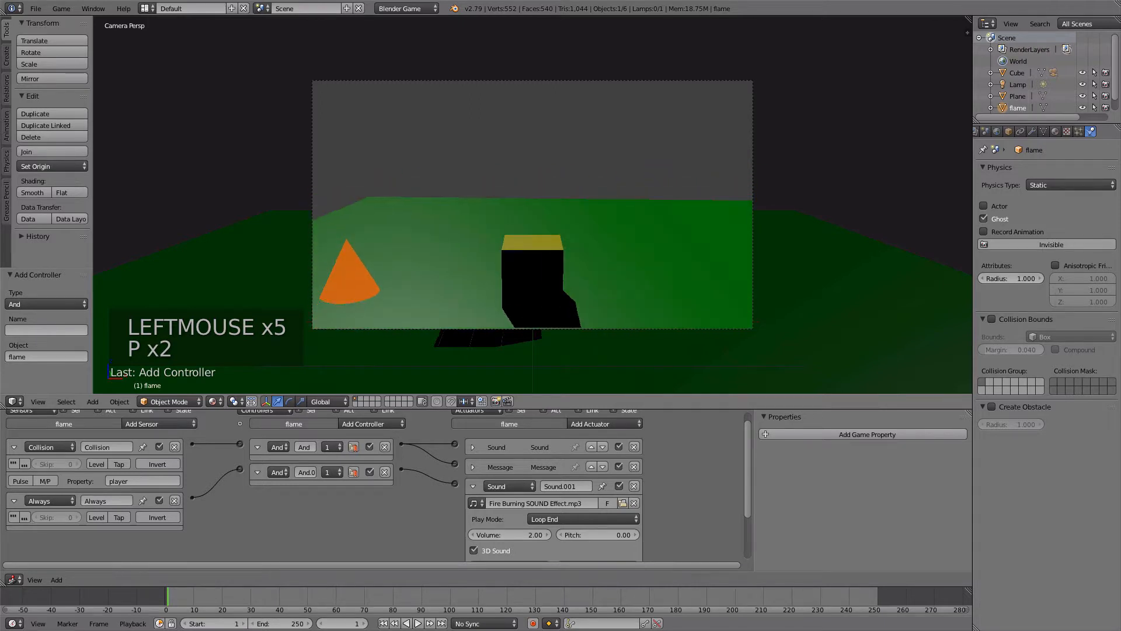
pyautogui.press('Left')
pyautogui.press('Right')
pyautogui.press('Right')
pyautogui.press('Left')
pyautogui.press('Right')
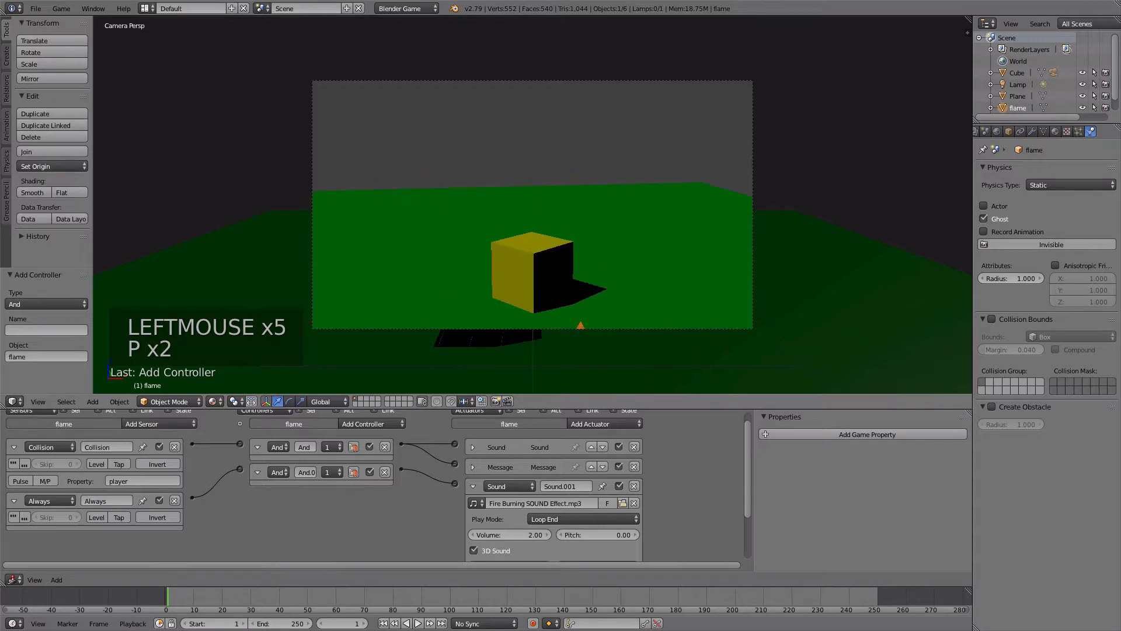
pyautogui.press('Escape')
# - Place the 3D cursor between the player cube and the flame in top view and add a cylinder mesh there
pyautogui.moveTo(473, 233); pyautogui.dragTo(409, 248, button='middle')
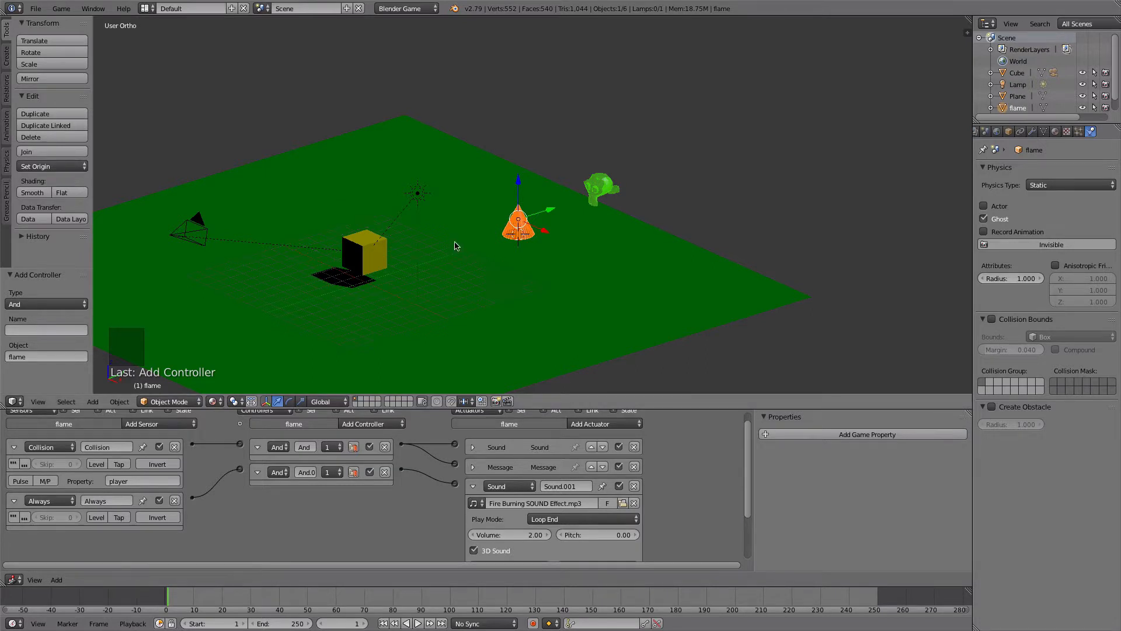
pyautogui.press('KP_7')
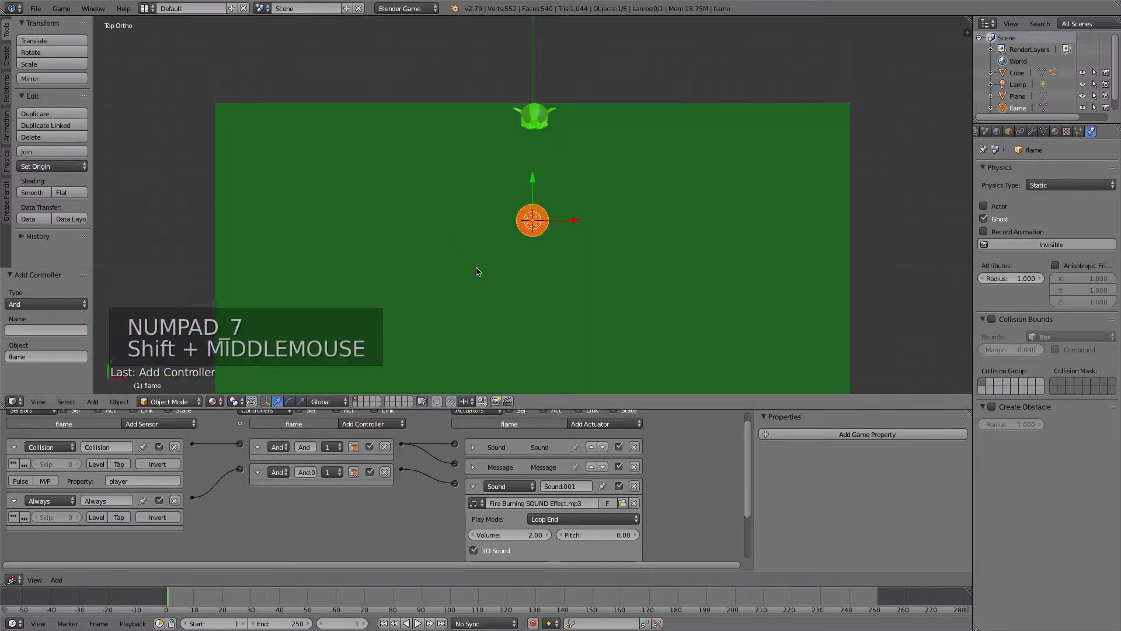
pyautogui.keyDown('shift'); pyautogui.moveTo(478, 277); pyautogui.dragTo(436, 137, button='middle'); pyautogui.keyUp('shift')
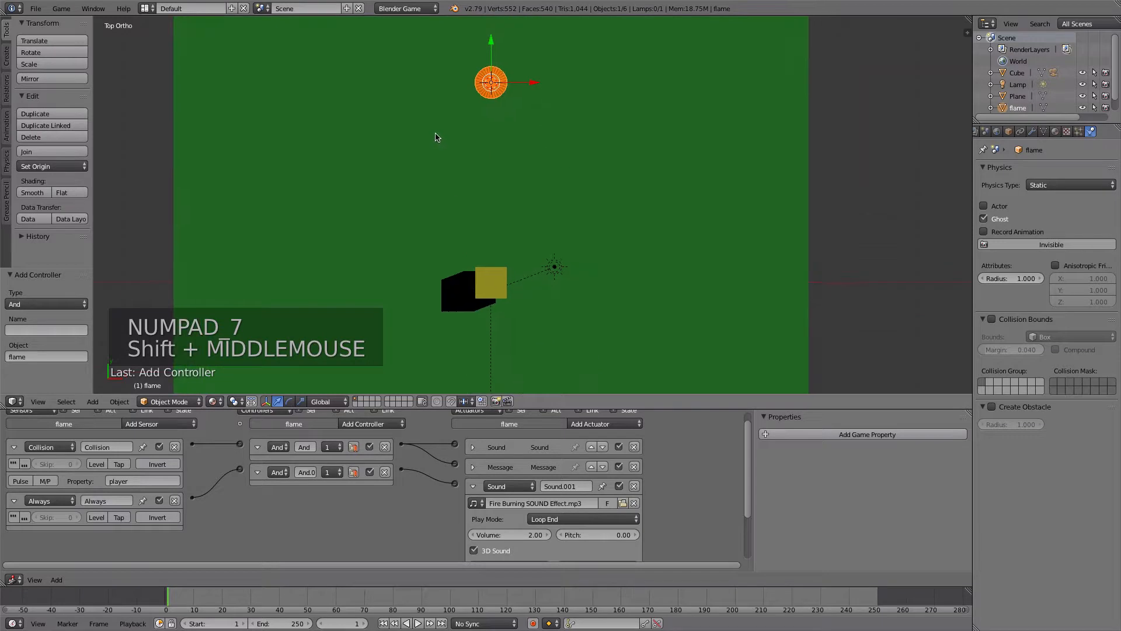
pyautogui.click(490, 199)
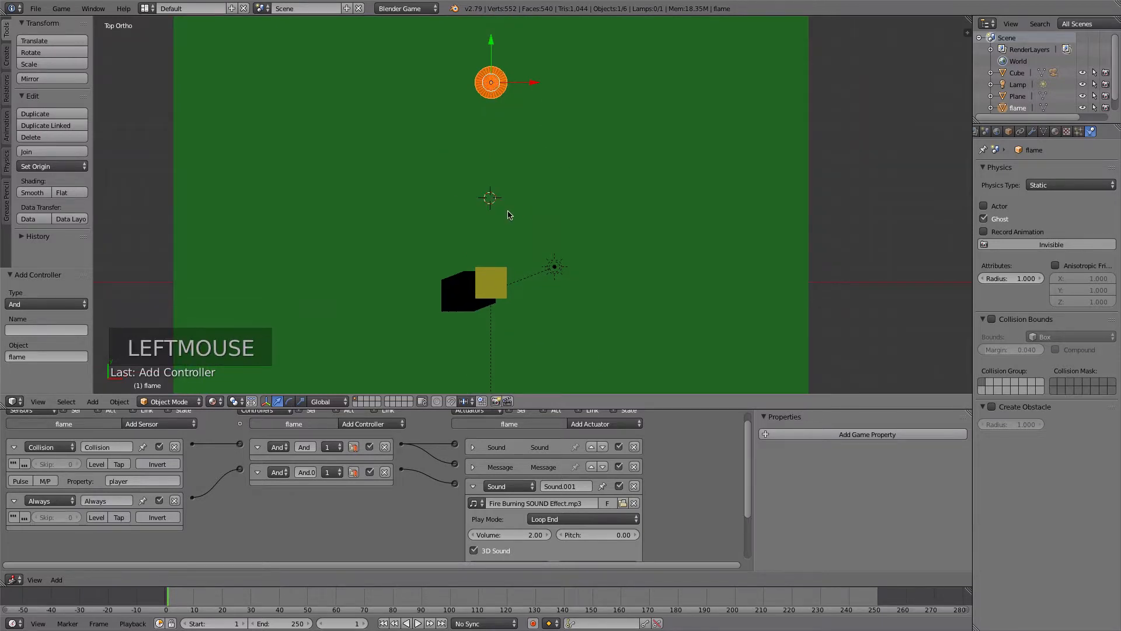
pyautogui.moveTo(399, 264); pyautogui.dragTo(286, 170, button='middle')
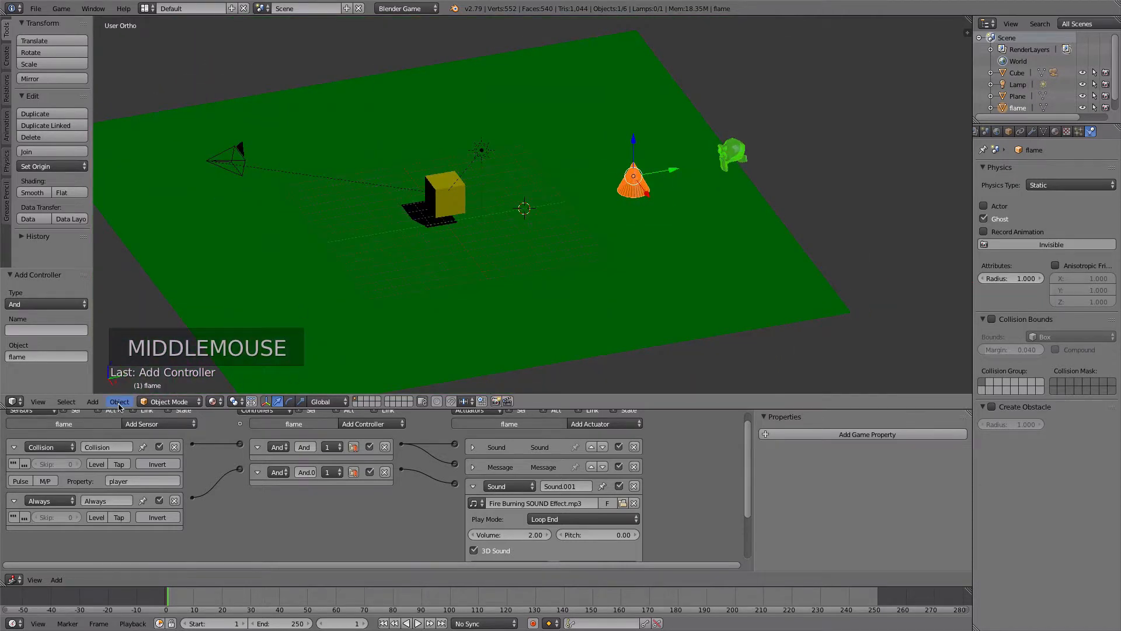
pyautogui.click(94, 402)
pyautogui.moveTo(109, 389)
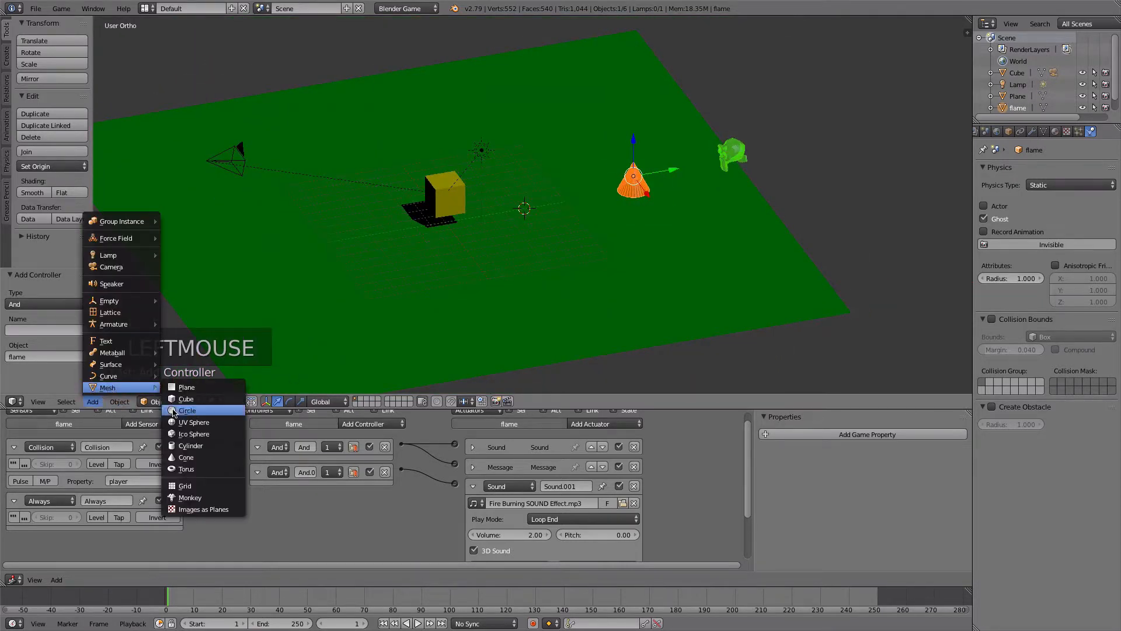
pyautogui.click(192, 446)
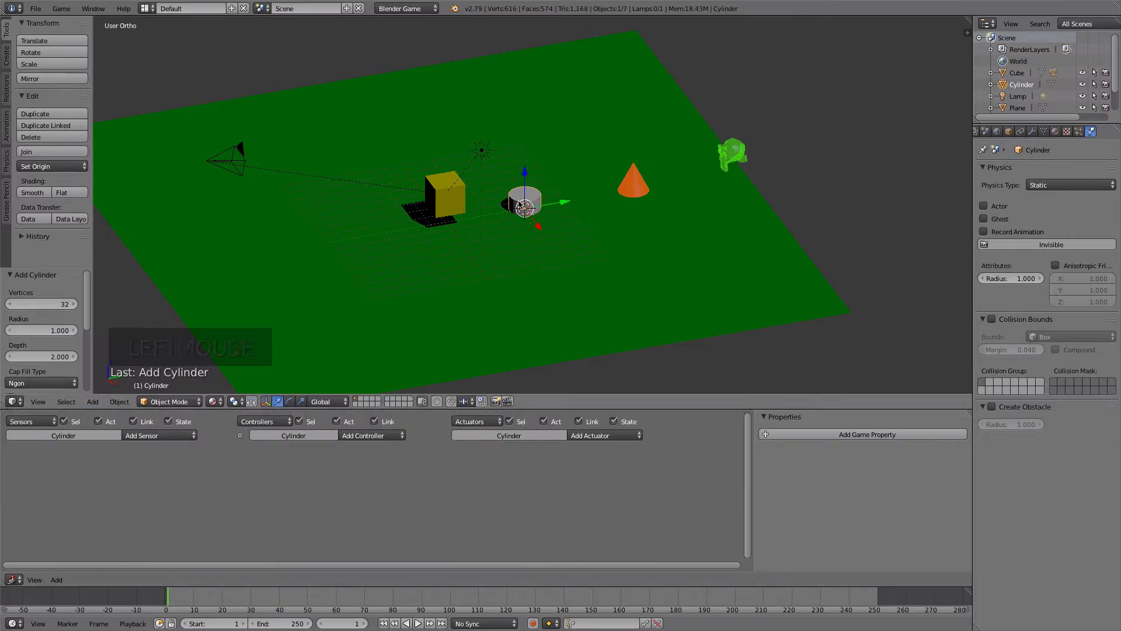
# - Raise the cylinder about 1.5 units along Z and flatten it into a disc by scaling Z to 0.1
pyautogui.moveTo(526, 177); pyautogui.dragTo(530, 160)
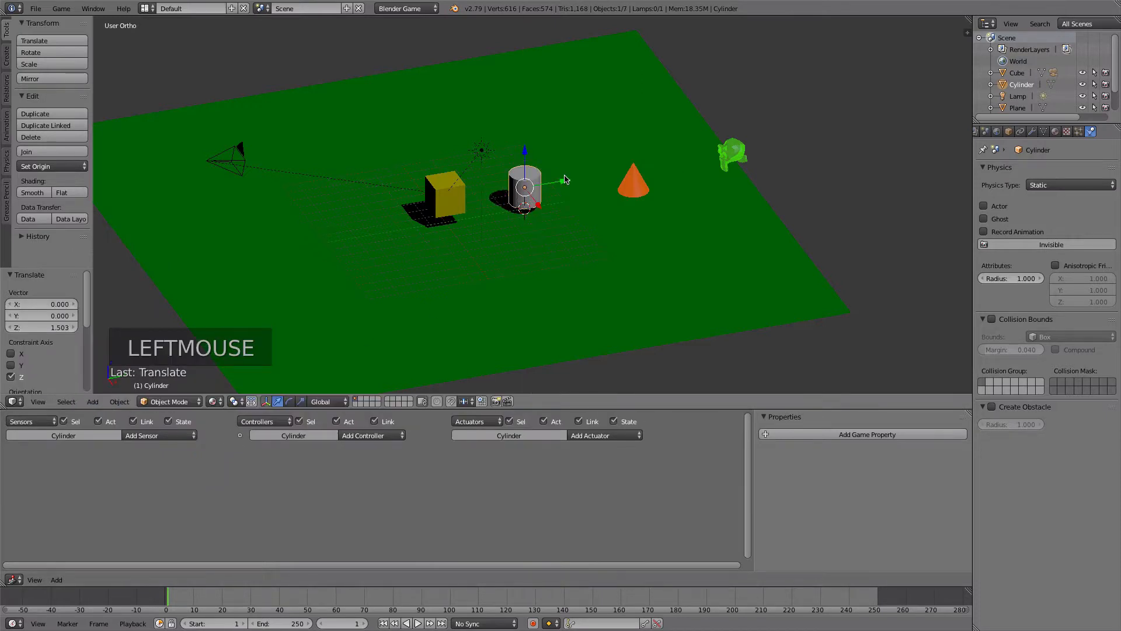
pyautogui.press('s')
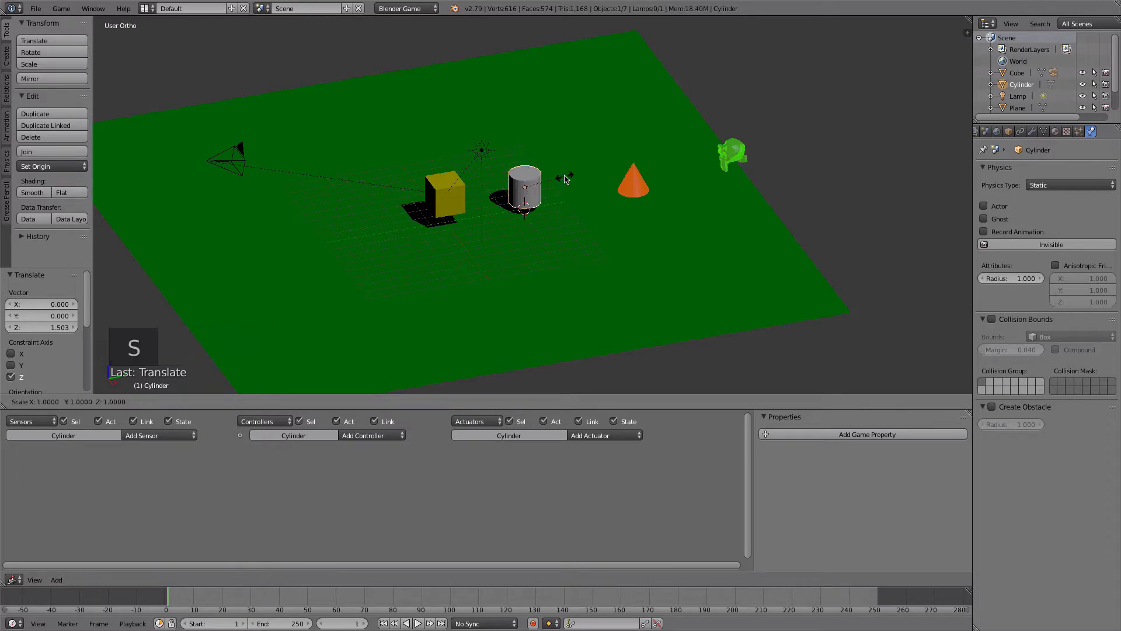
pyautogui.press('z')
pyautogui.press('.')
pyautogui.press('1')
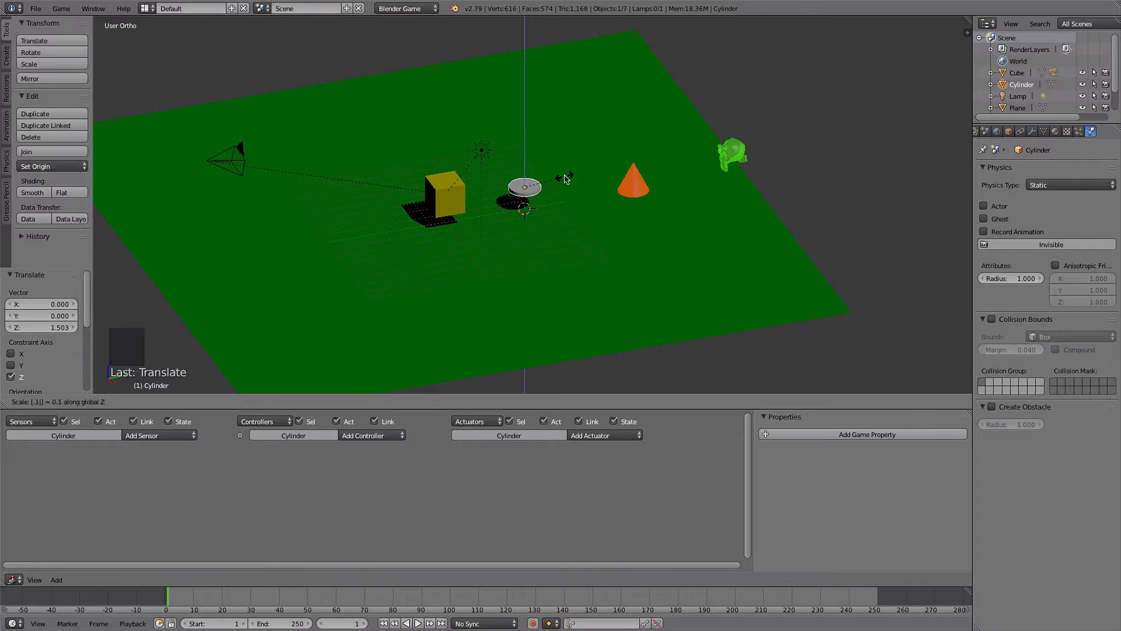
pyautogui.click(565, 179)
# - Rotate the flattened cylinder 90 degrees about the global X axis so the disc stands upright
pyautogui.press('r')
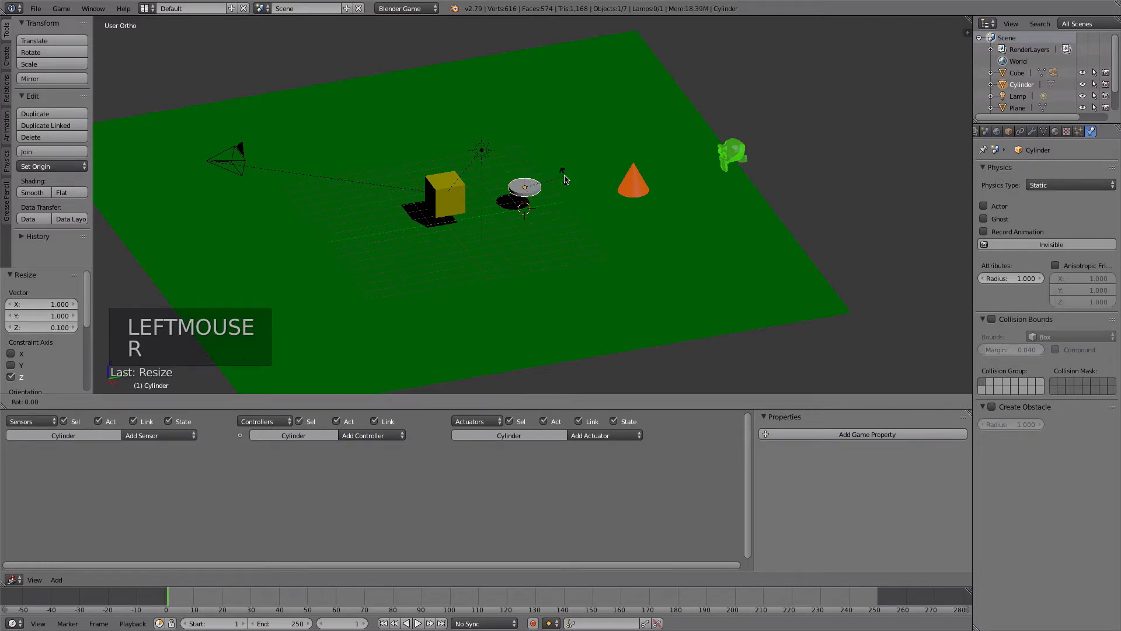
pyautogui.write('x')
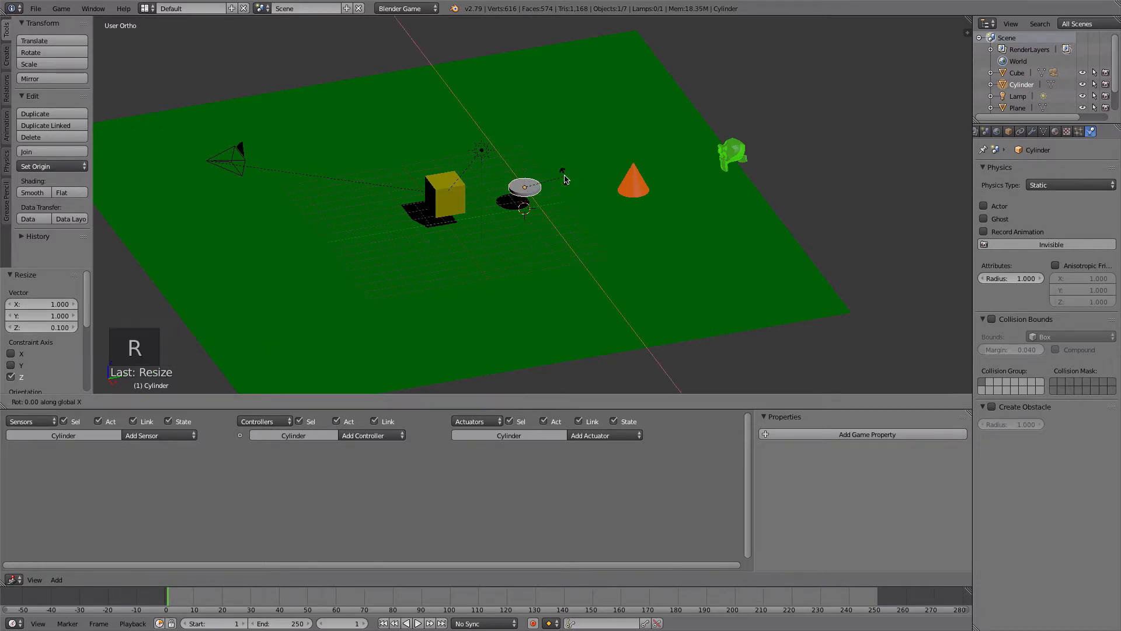
pyautogui.write('90')
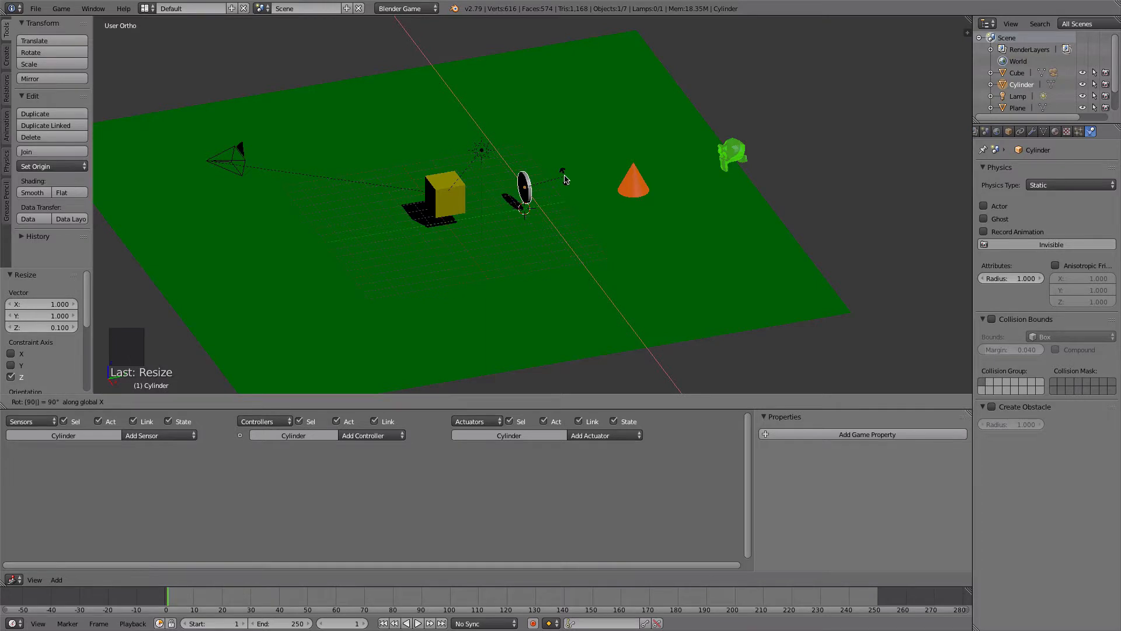
pyautogui.click(565, 178)
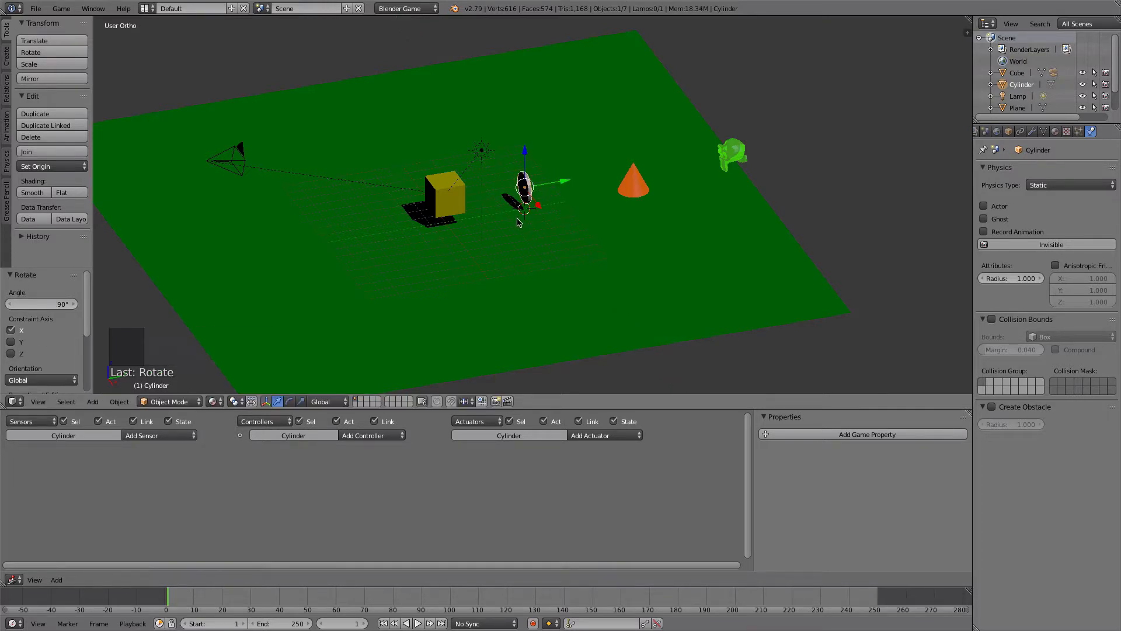
# - Scale the upright disc uniformly to about 0.695 and lower it about 0.51 units along Z
pyautogui.moveTo(499, 215); pyautogui.dragTo(529, 204, button='middle')
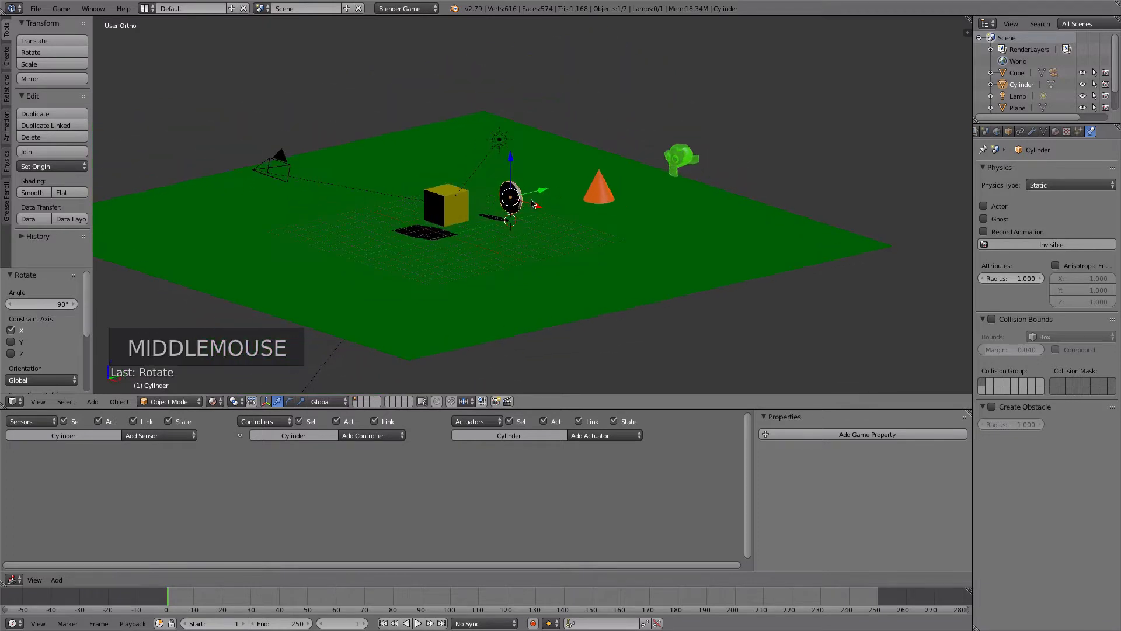
pyautogui.scroll(3, 533, 202)
pyautogui.press('s')
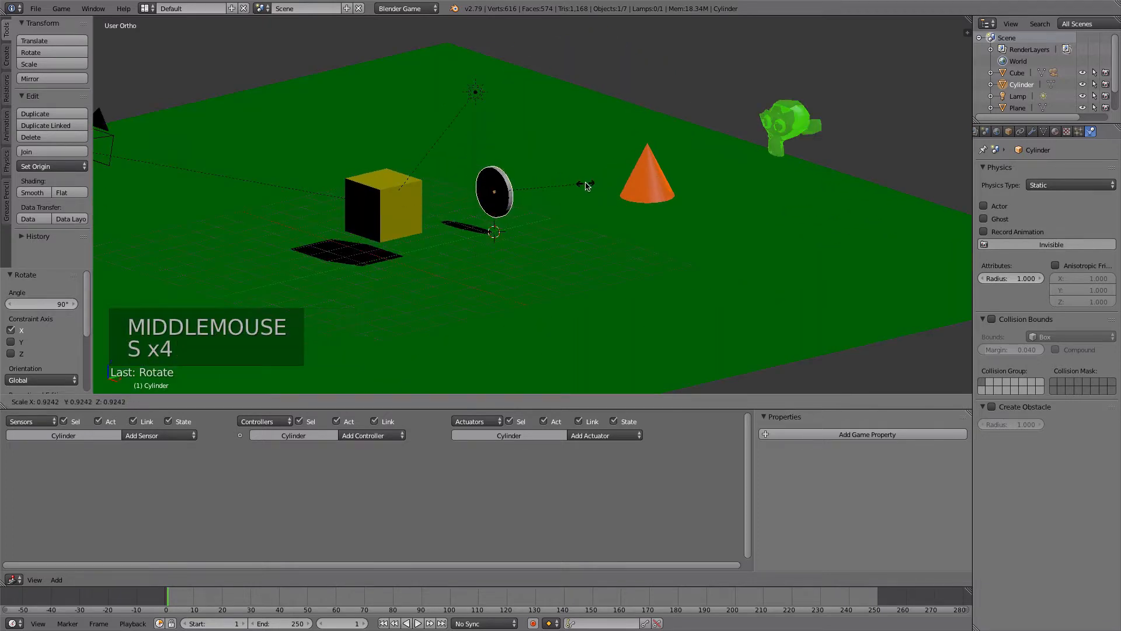
pyautogui.click(566, 188)
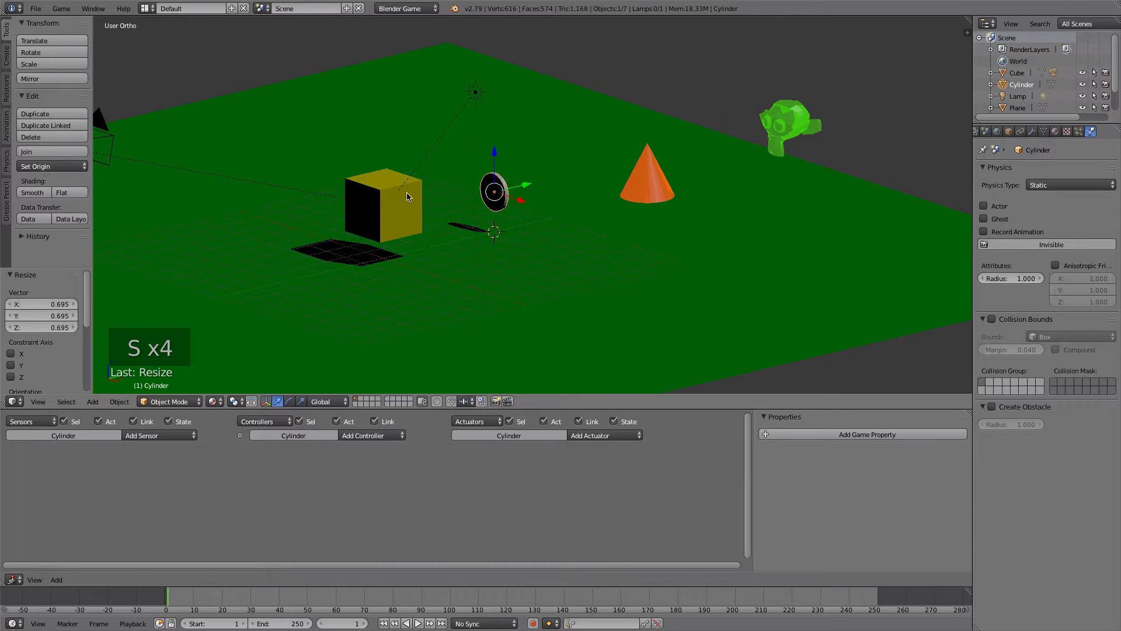
pyautogui.moveTo(495, 161); pyautogui.dragTo(496, 172)
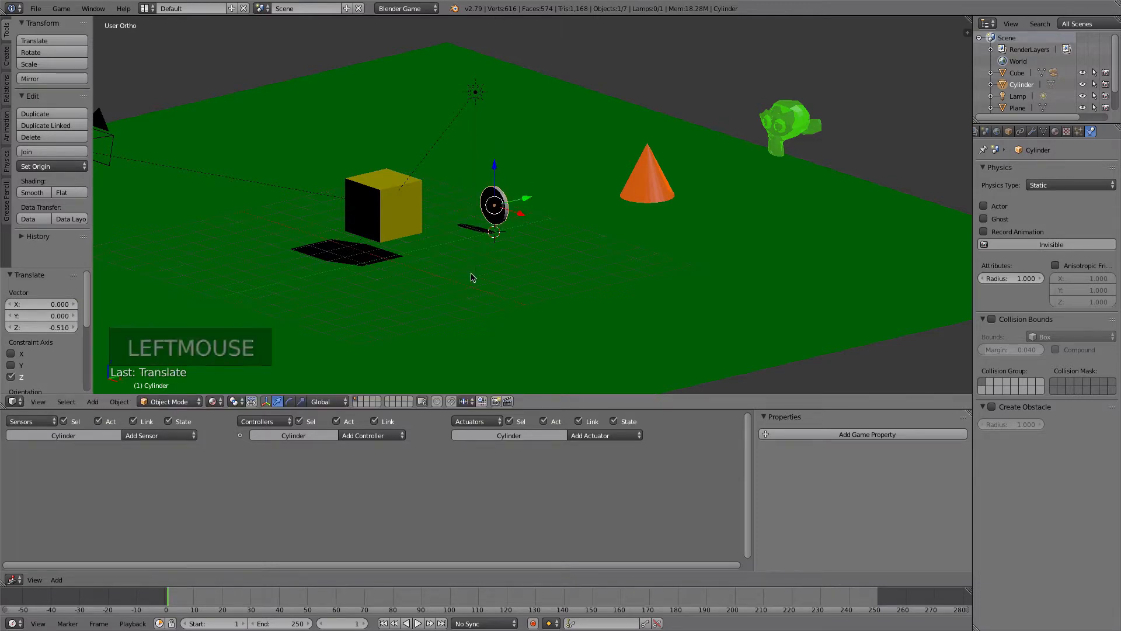
# - Apply the rotation and scale of the disc
pyautogui.click(115, 403)
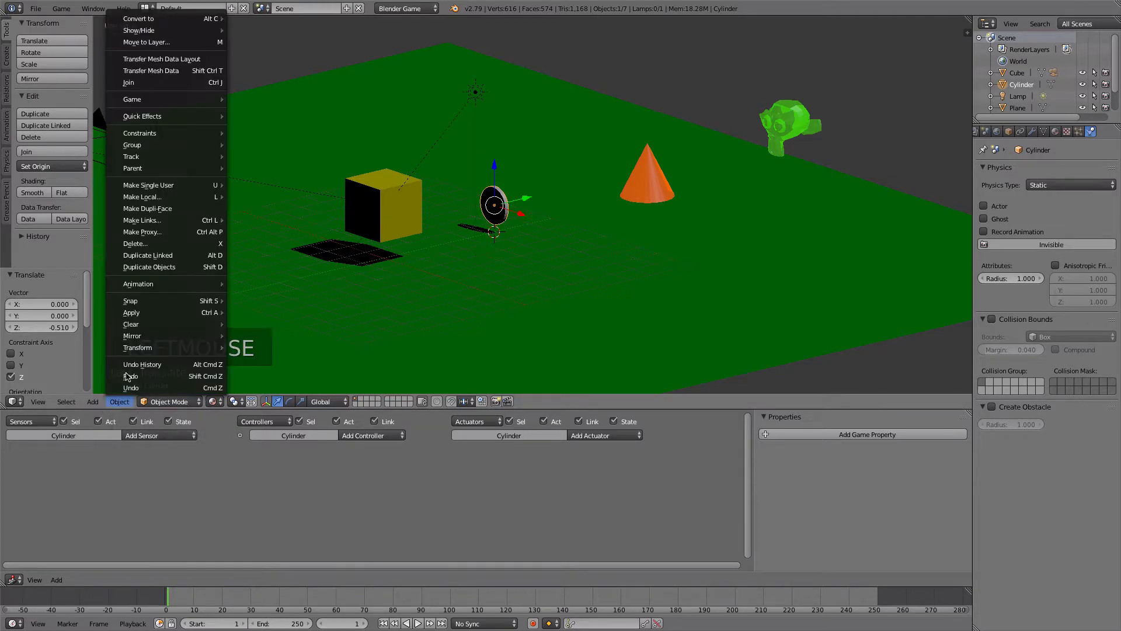
pyautogui.moveTo(134, 349)
pyautogui.moveTo(135, 312)
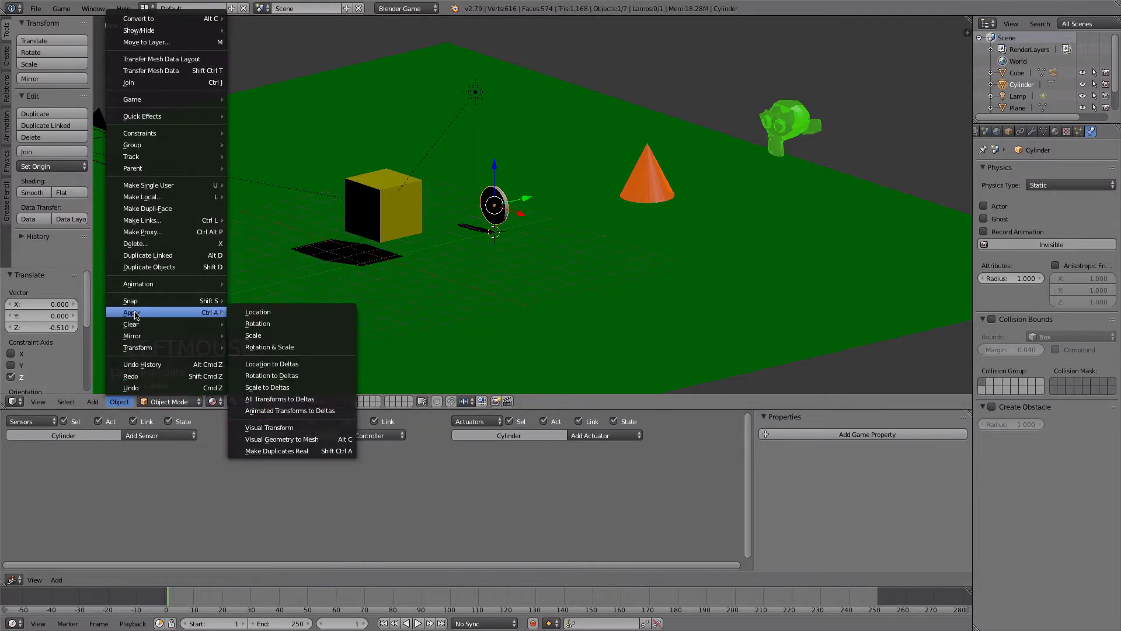
pyautogui.click(267, 348)
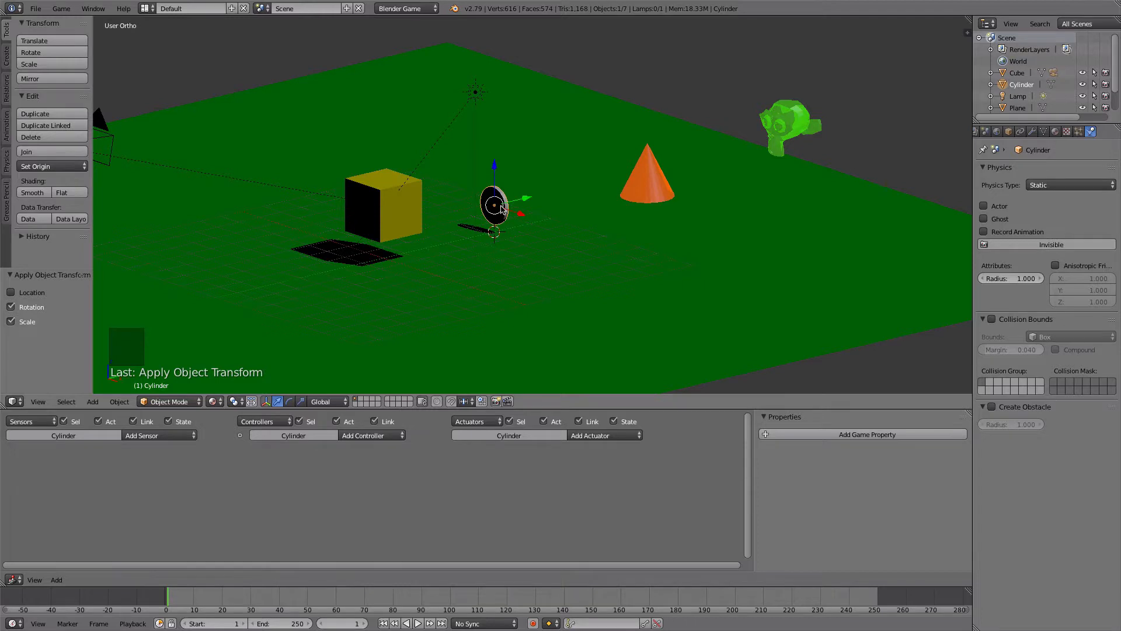
# - Give the disc a new material with a golden yellow diffuse color and an orange specular color
pyautogui.scroll(3, 517, 226)
pyautogui.scroll(-2, 435, 234)
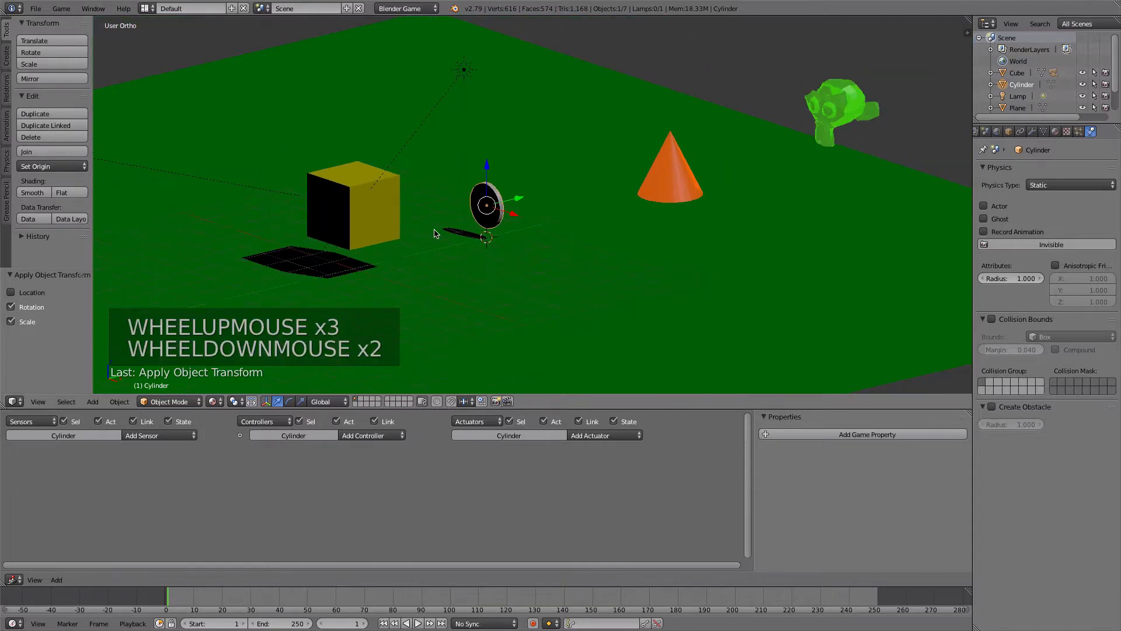
pyautogui.moveTo(444, 237); pyautogui.dragTo(502, 233, button='middle')
pyautogui.scroll(2, 477, 244)
pyautogui.moveTo(457, 252); pyautogui.dragTo(596, 230, button='middle')
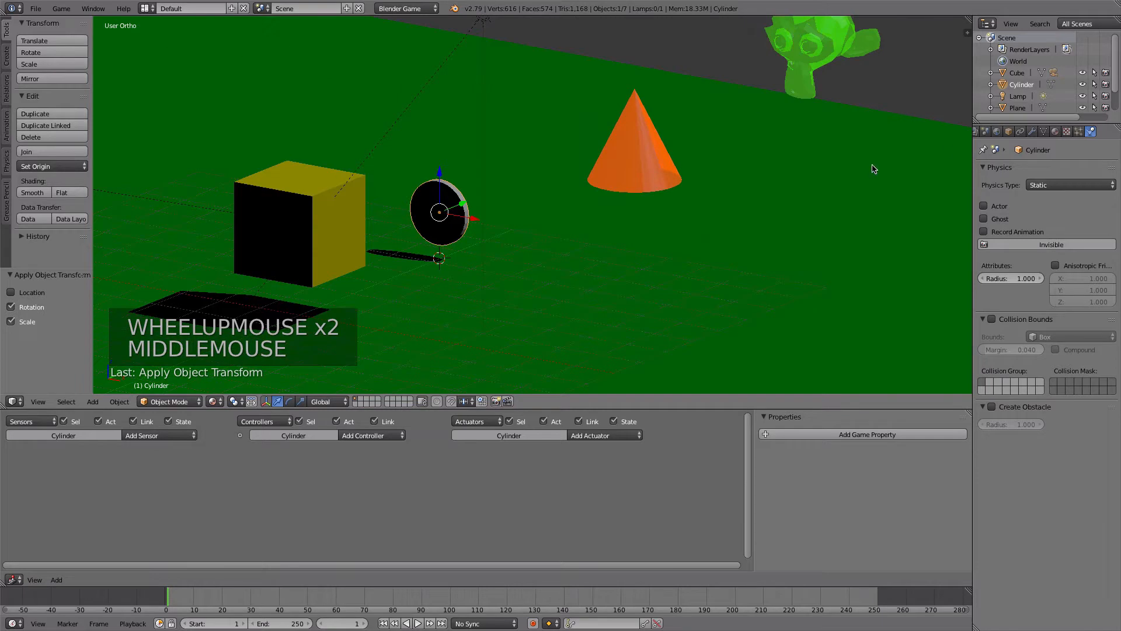
pyautogui.click(1056, 132)
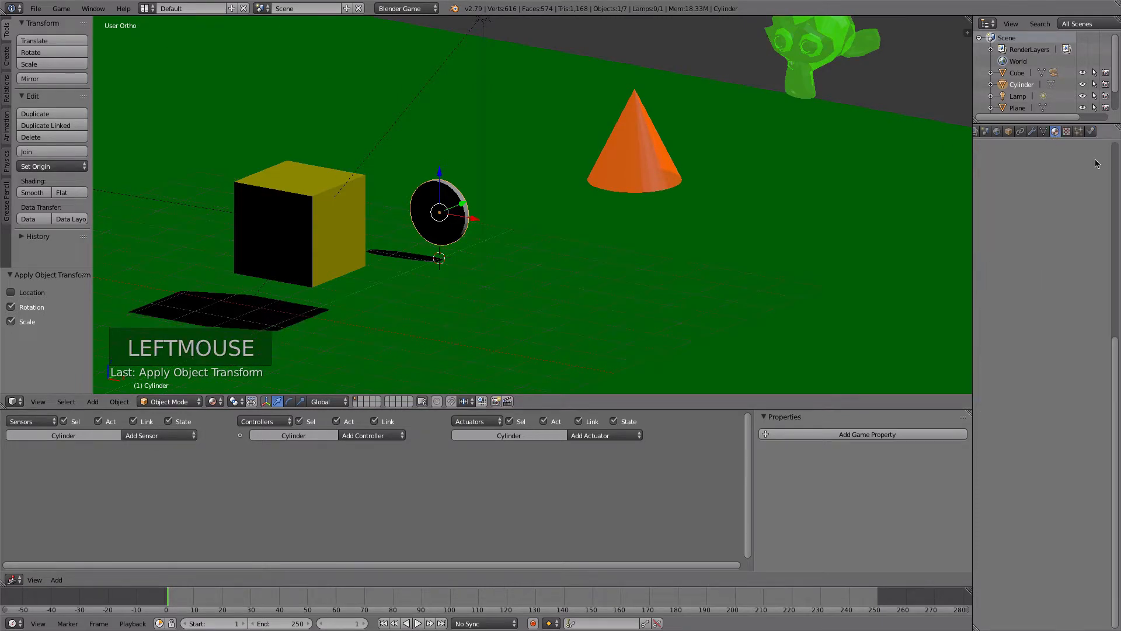
pyautogui.moveTo(1116, 350); pyautogui.dragTo(1118, 155)
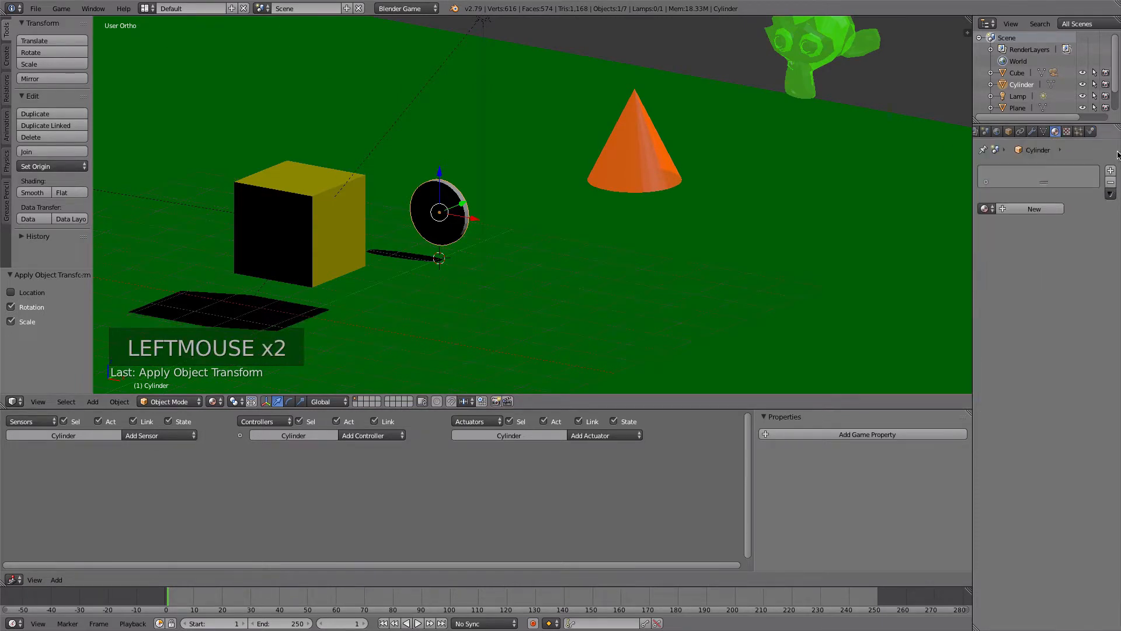
pyautogui.click(1028, 209)
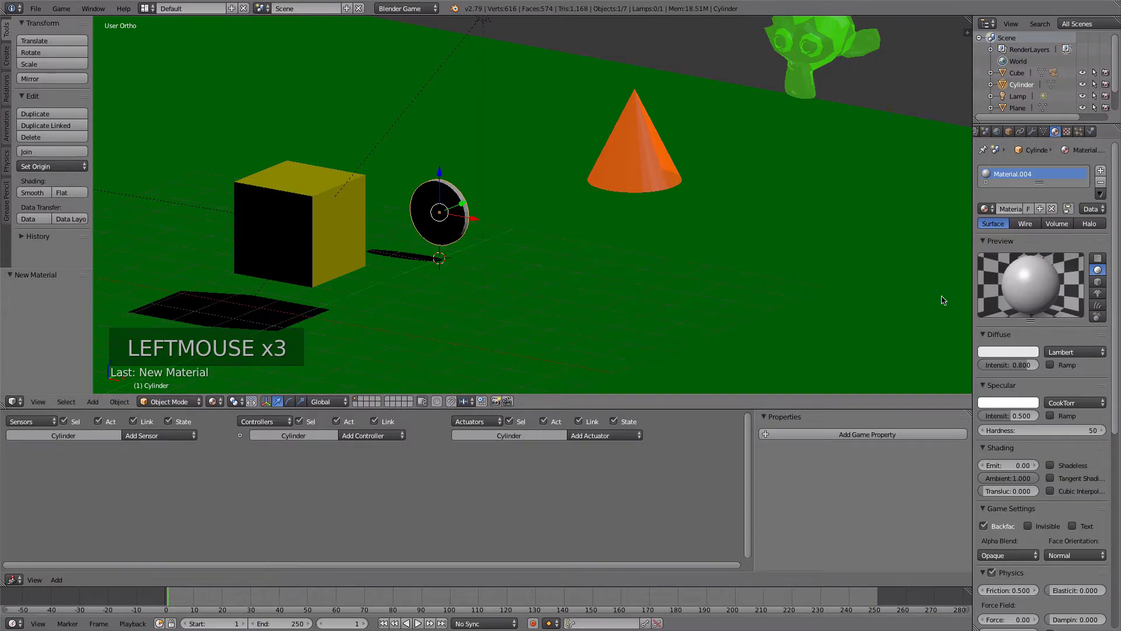
pyautogui.click(1009, 352)
pyautogui.moveTo(939, 260)
pyautogui.mouseDown()
pyautogui.moveTo(959, 258)
pyautogui.moveTo(949, 271)
pyautogui.mouseUp()
pyautogui.click(1008, 402)
pyautogui.click(958, 322)
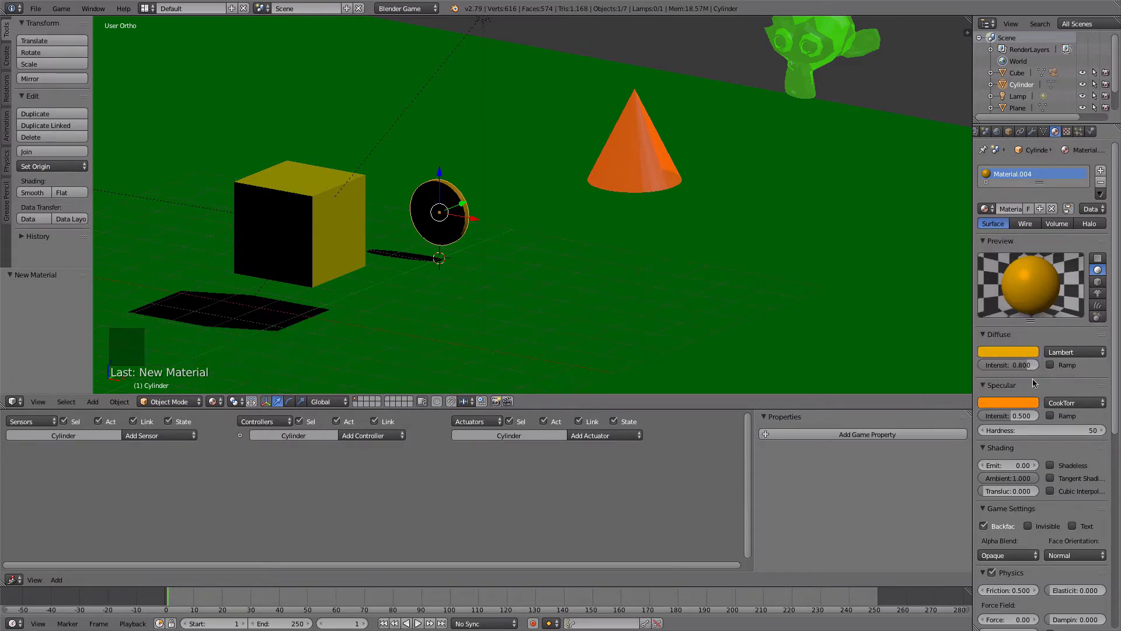
# - Set the emit value of the disc's material to 0.1
pyautogui.moveTo(1115, 389); pyautogui.dragTo(1116, 389)
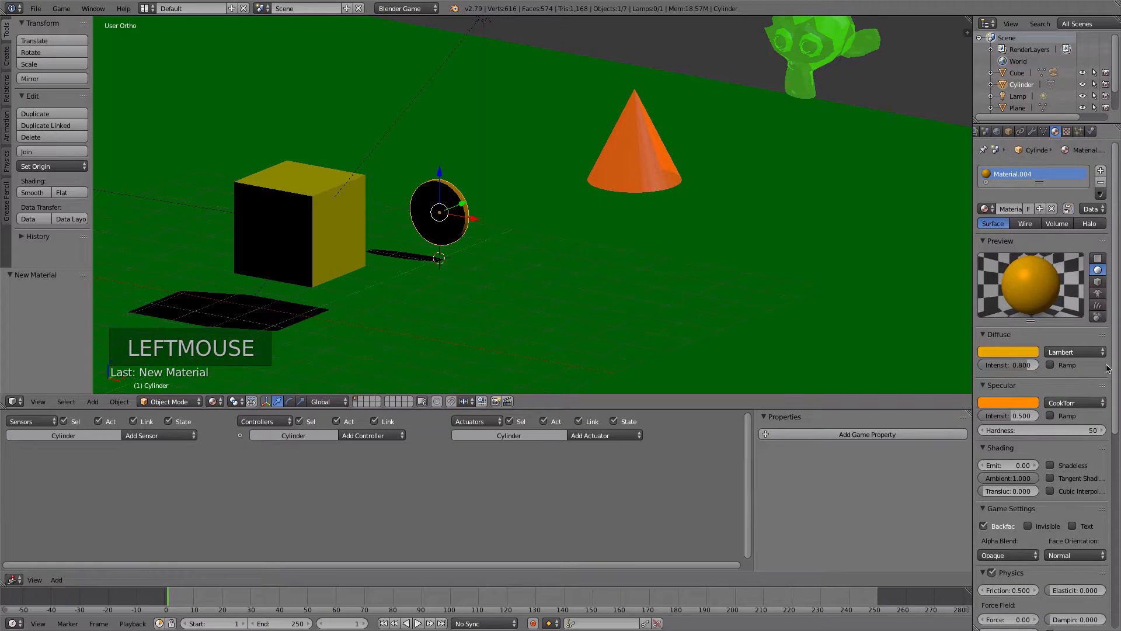
pyautogui.click(1012, 465)
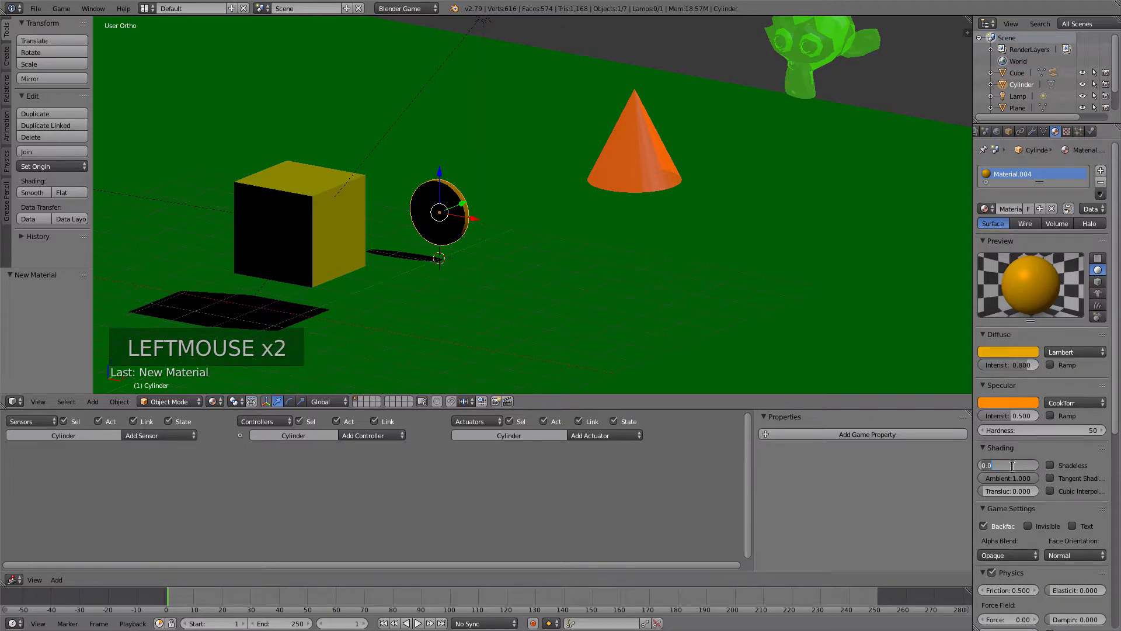
pyautogui.write('.1')
pyautogui.press('Tab')
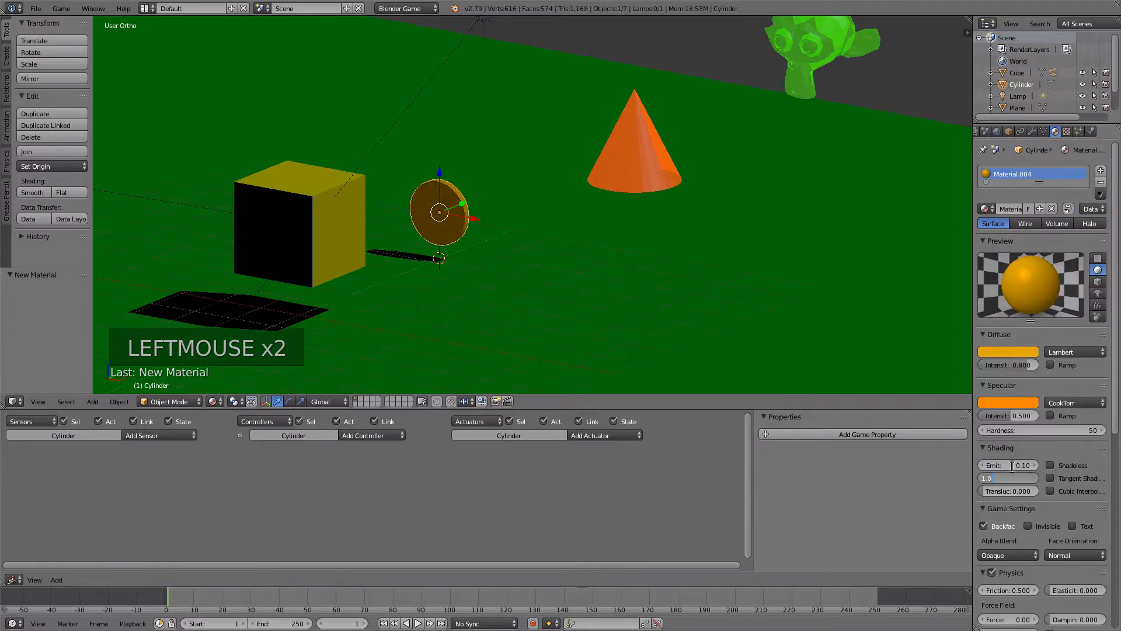
pyautogui.press('Return')
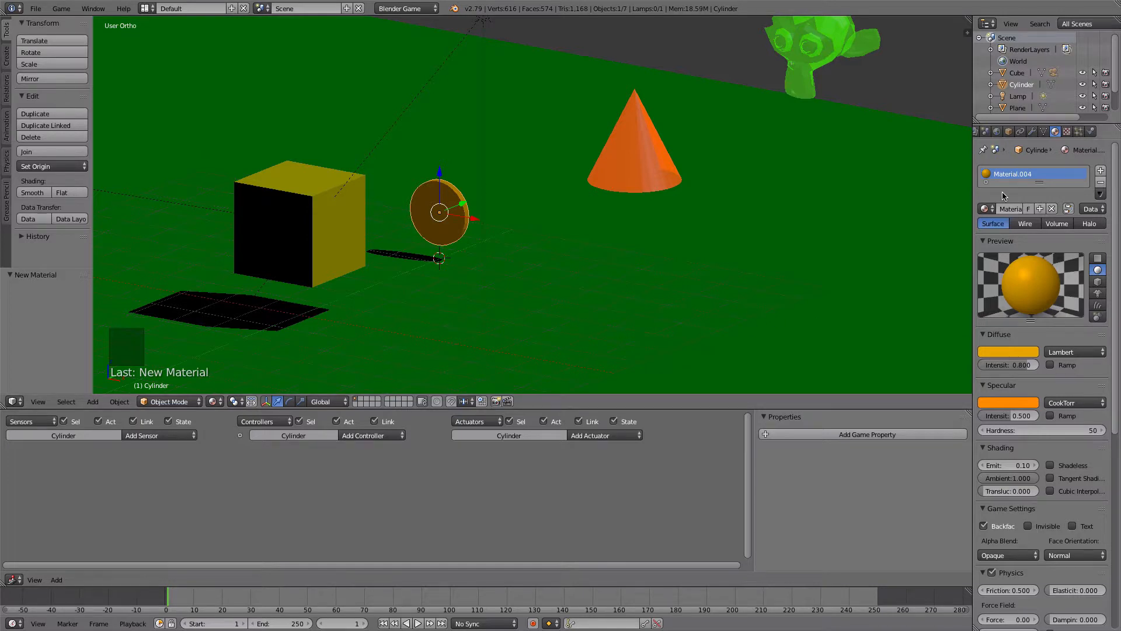
# - Rename the cylinder object as coin
pyautogui.click(1008, 132)
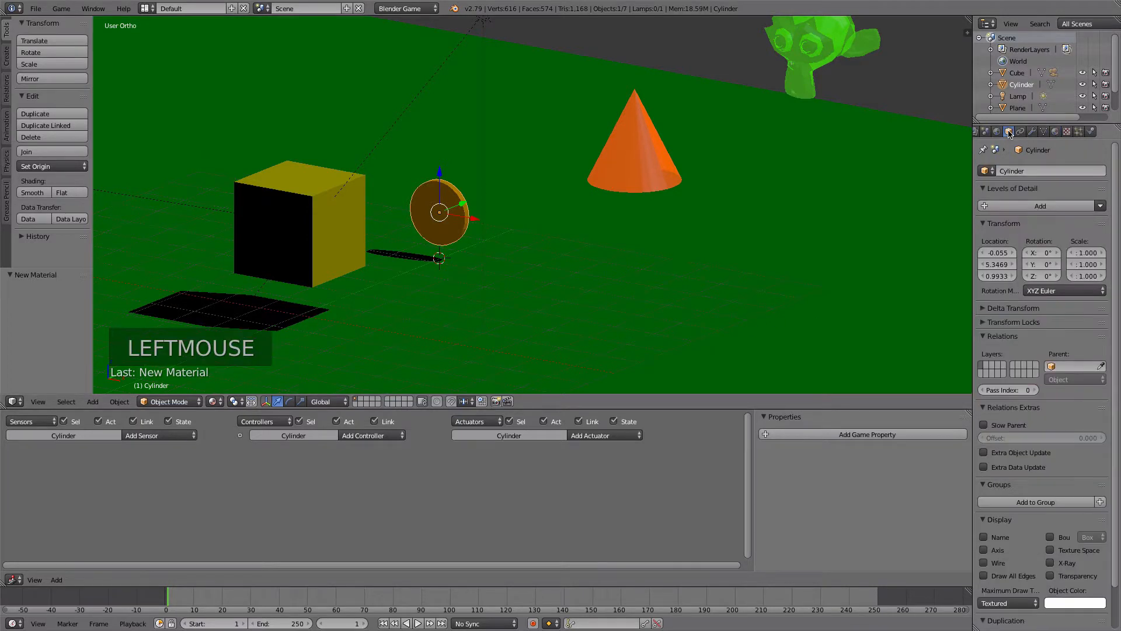
pyautogui.doubleClick(1026, 171)
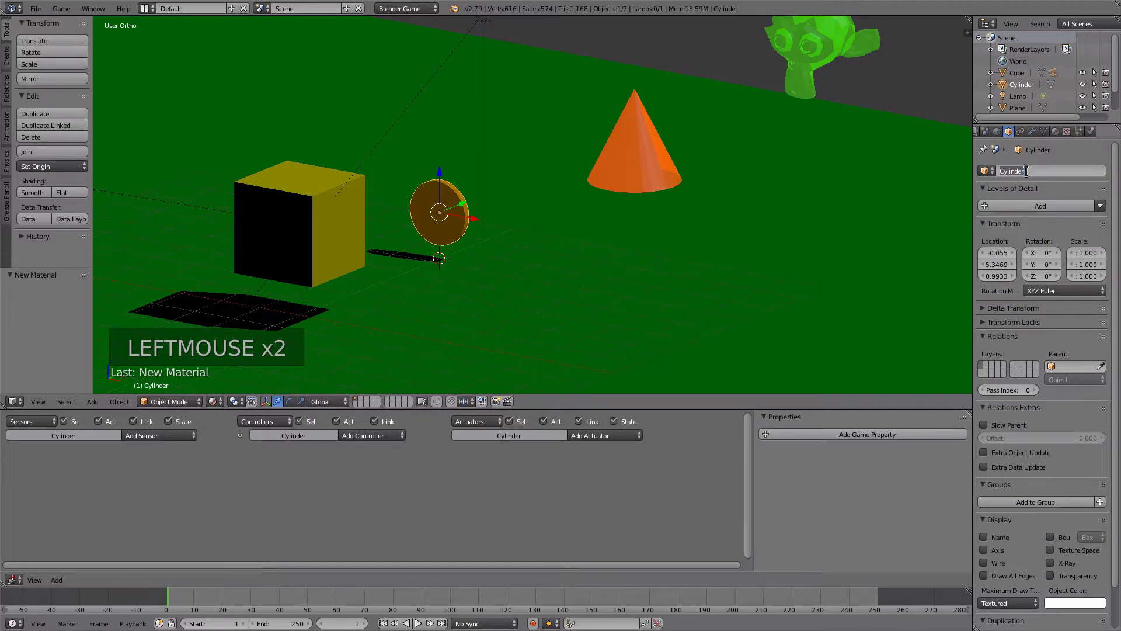
pyautogui.write('col')
pyautogui.write('n')
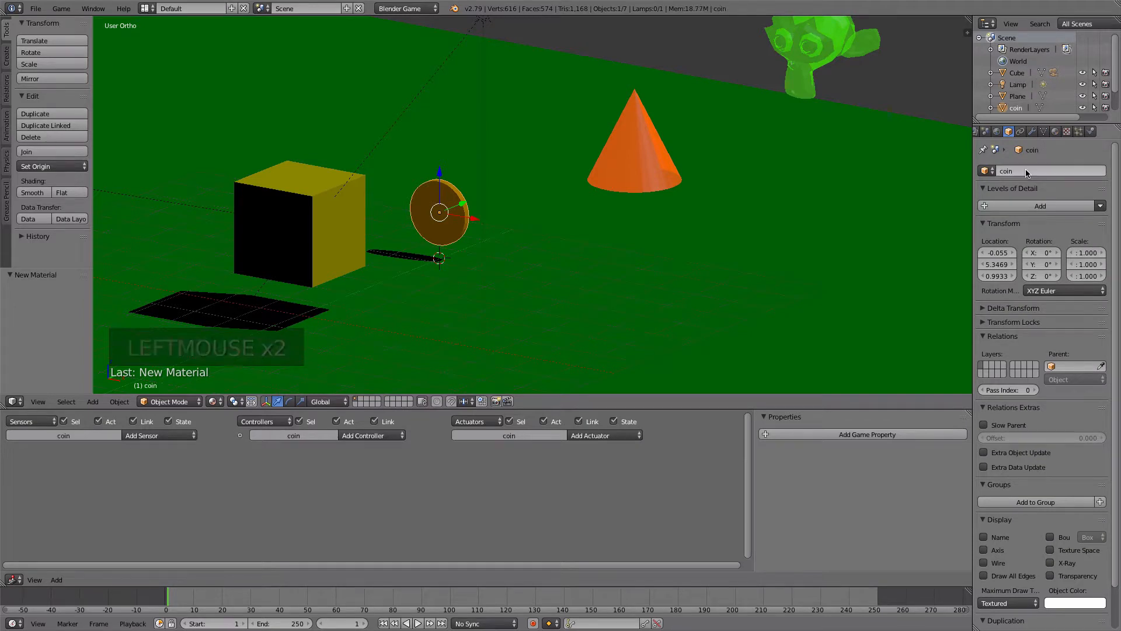
pyautogui.press('Return')
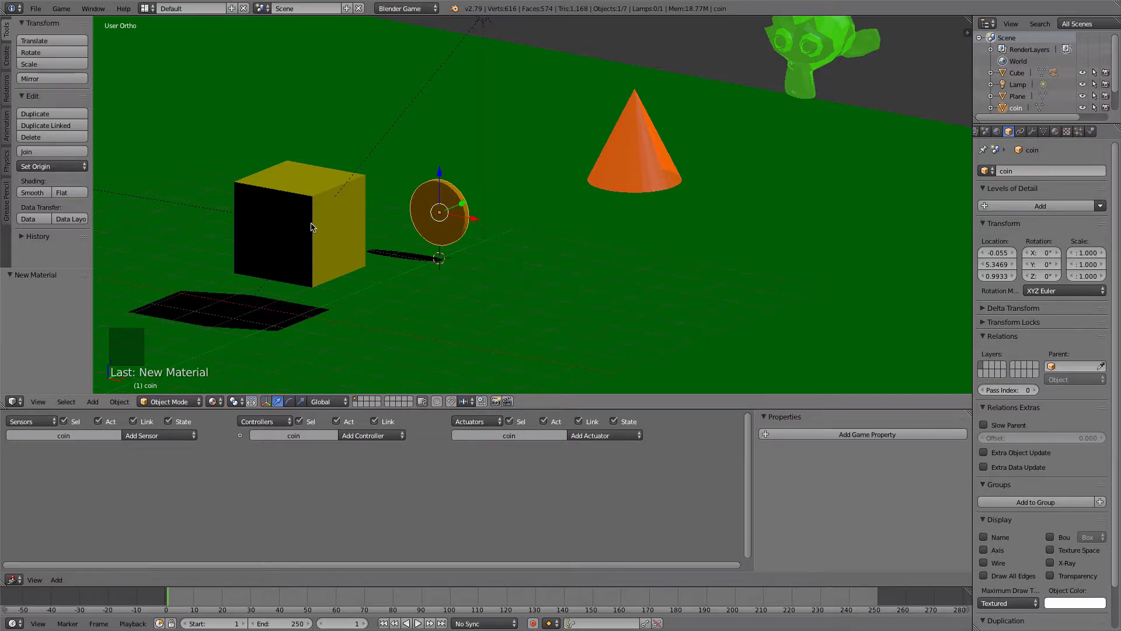
# - Add a Collision sensor to the coin that reacts to the property player
pyautogui.click(167, 436)
pyautogui.click(163, 479)
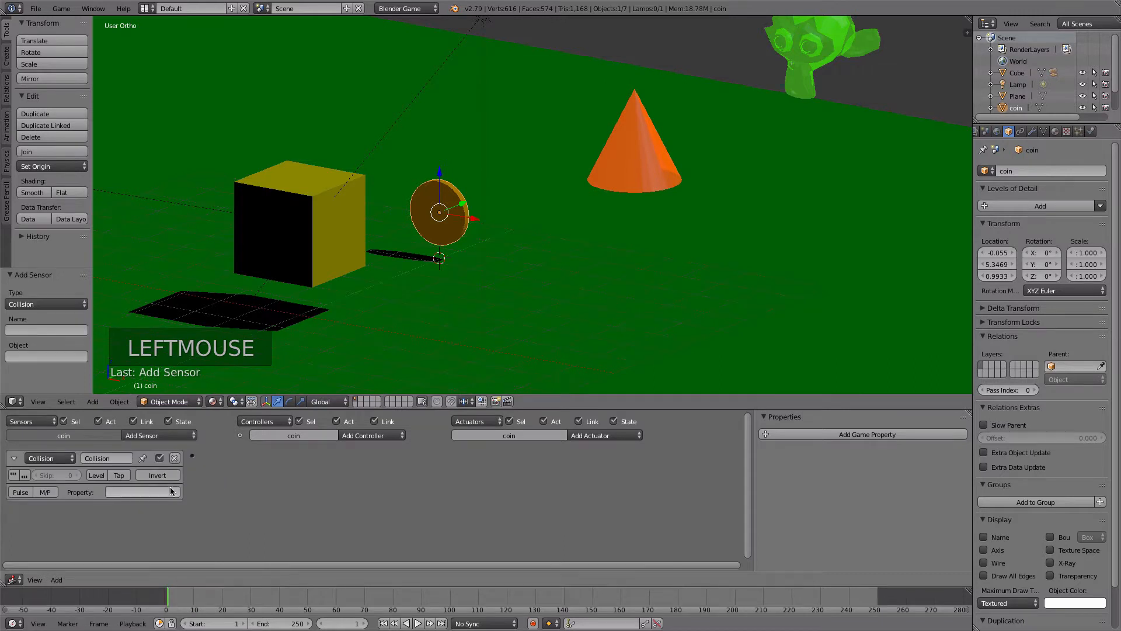
pyautogui.click(172, 492)
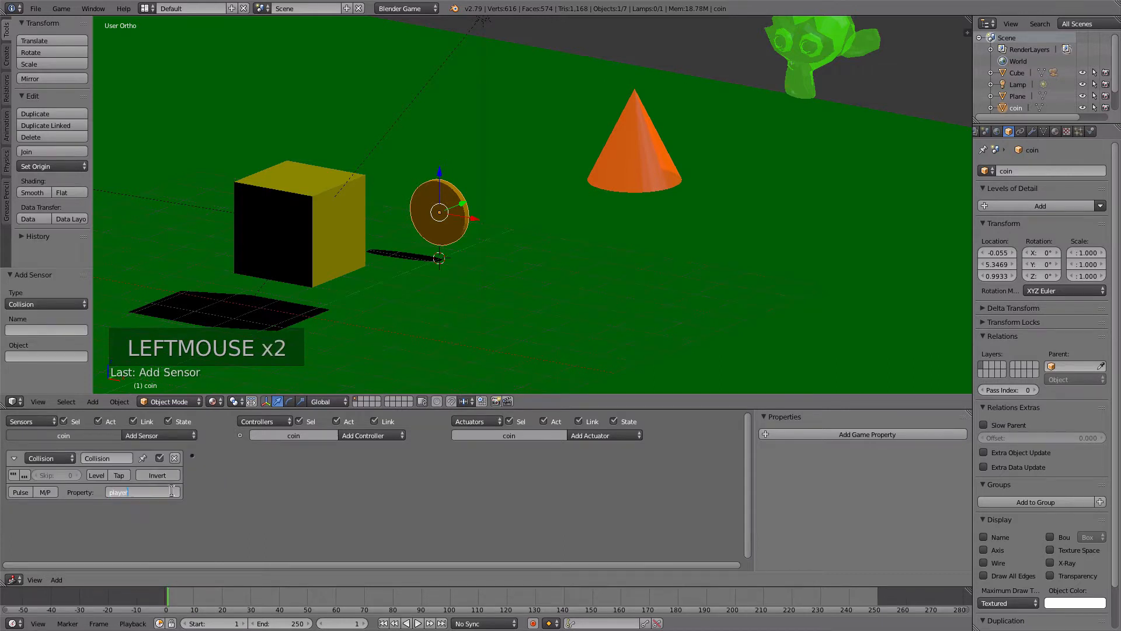
pyautogui.write('player')
pyautogui.press('Return')
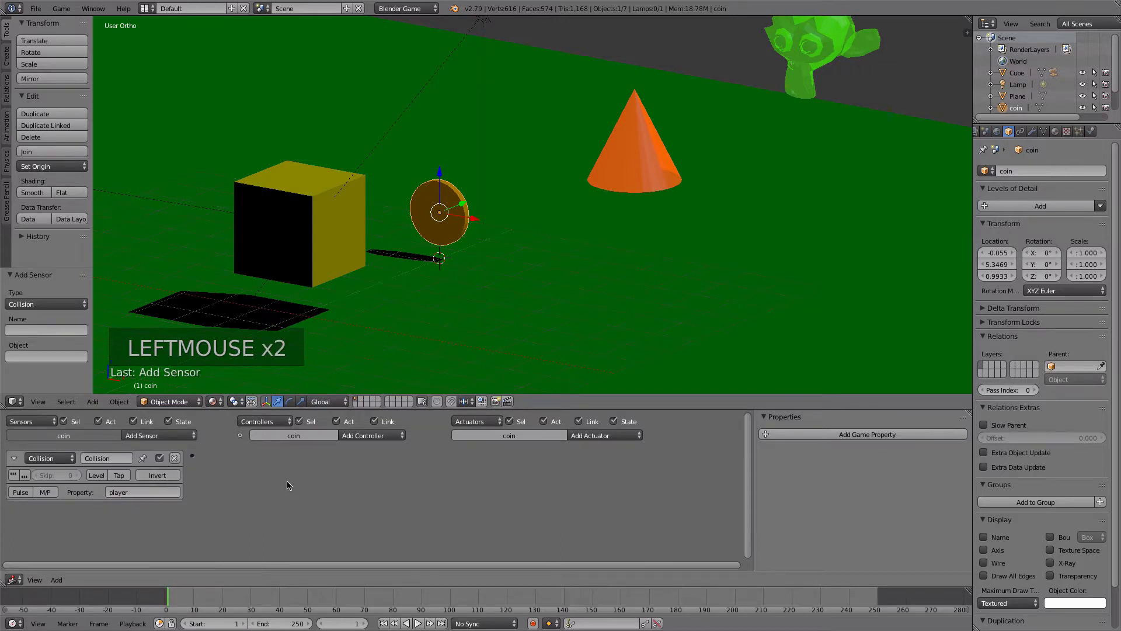
# - Add a Sound actuator with Coin GET! SOUND Effect.mp3 to the coin and link the Collision sensor to it
pyautogui.click(597, 437)
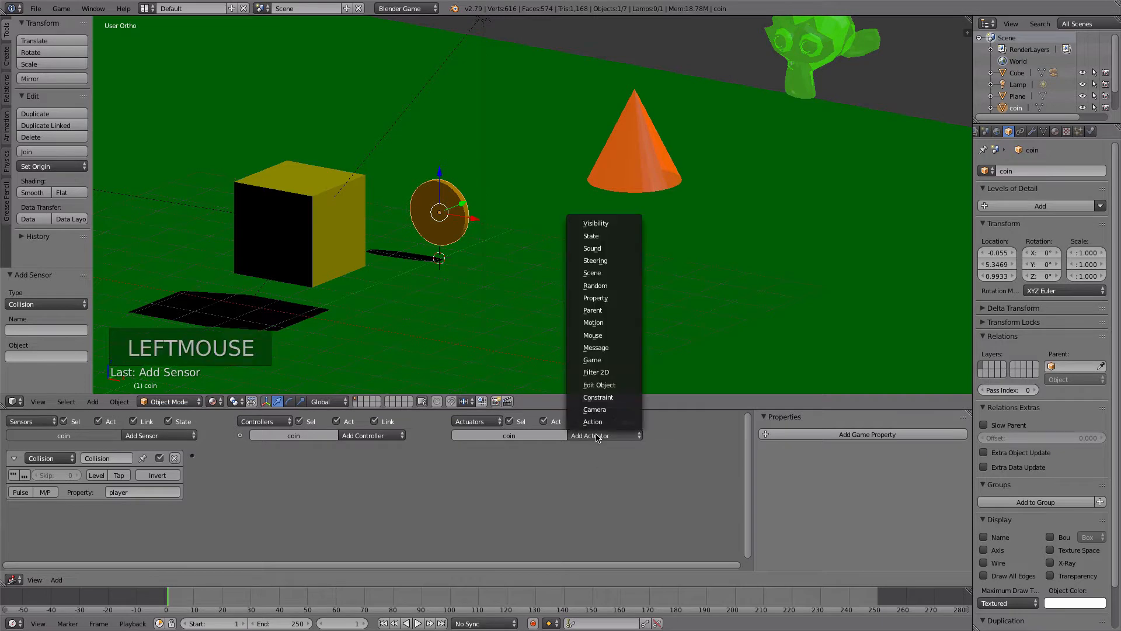
pyautogui.click(592, 248)
pyautogui.click(503, 476)
pyautogui.click(224, 127)
pyautogui.click(224, 114)
pyautogui.click(1091, 38)
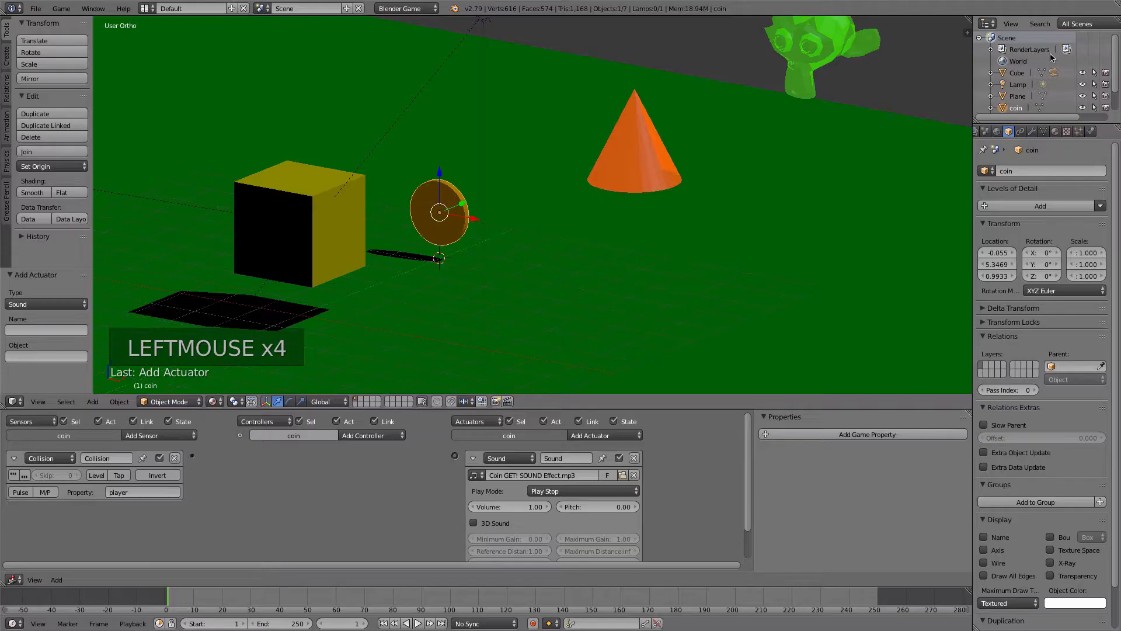
pyautogui.moveTo(193, 456); pyautogui.dragTo(455, 456)
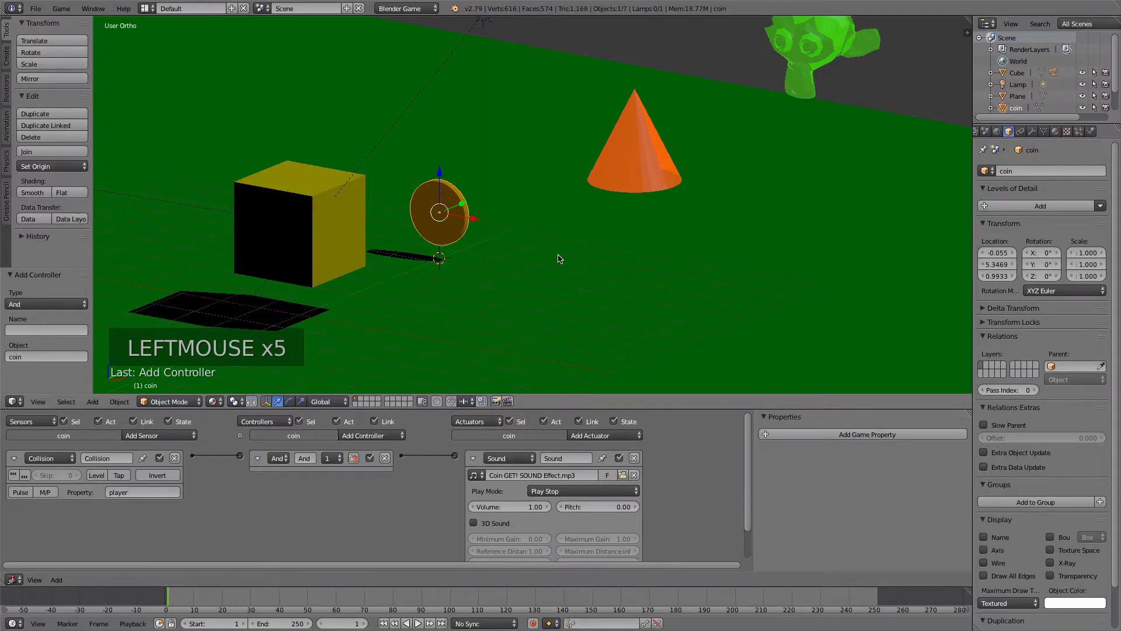
# - Play the game twice and drive the cube into the coin to test its collision sound
pyautogui.press('p')
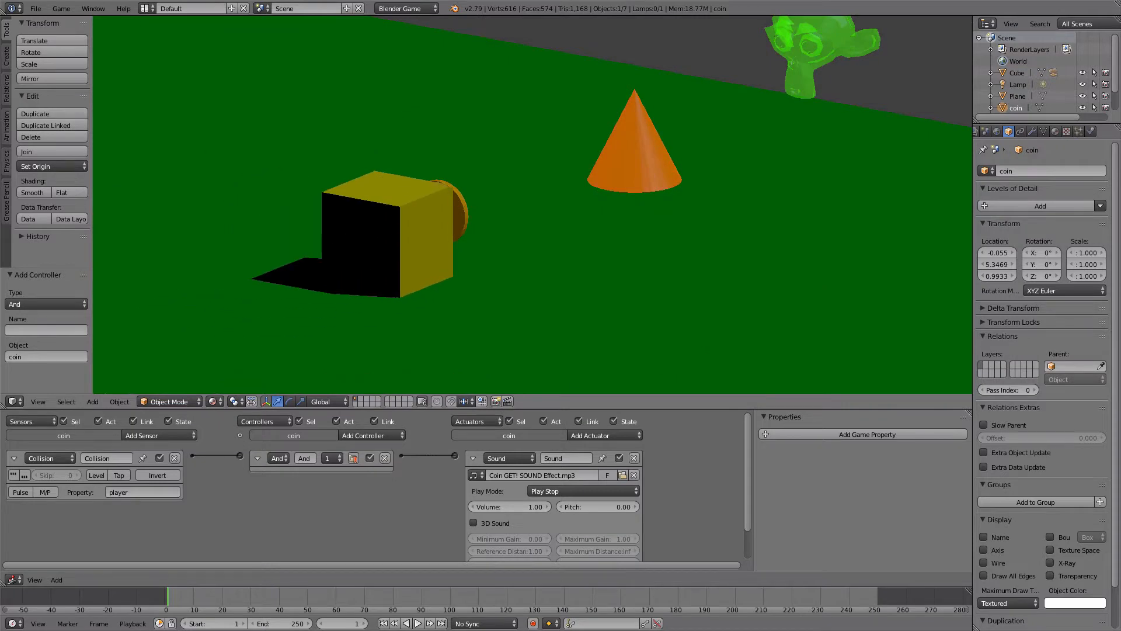
pyautogui.press('Escape')
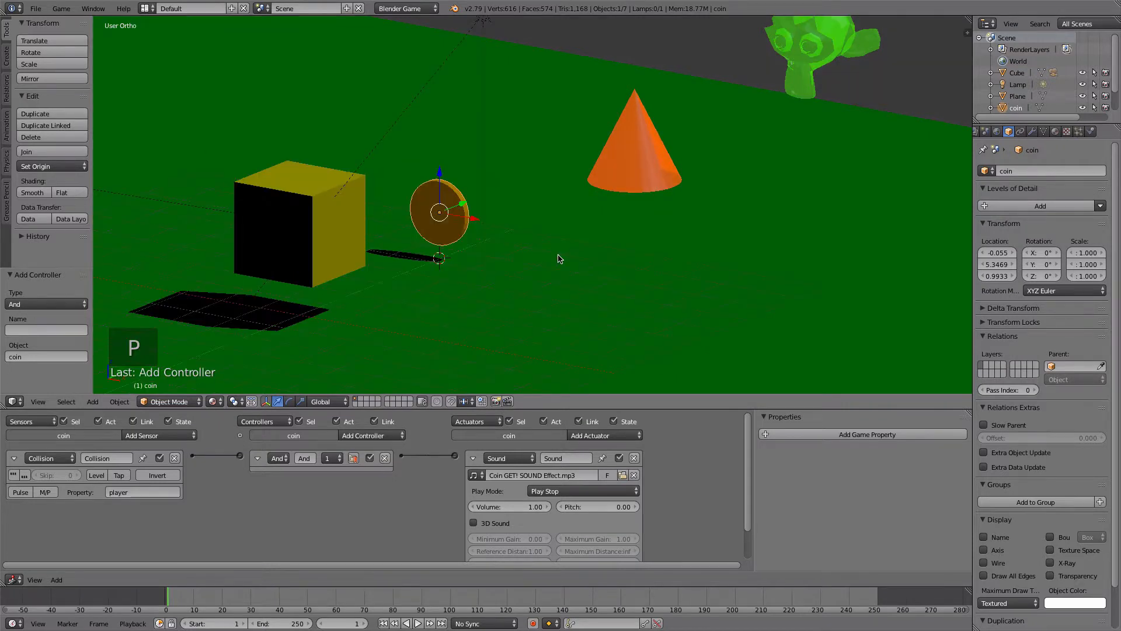
pyautogui.press('p')
pyautogui.press('Escape')
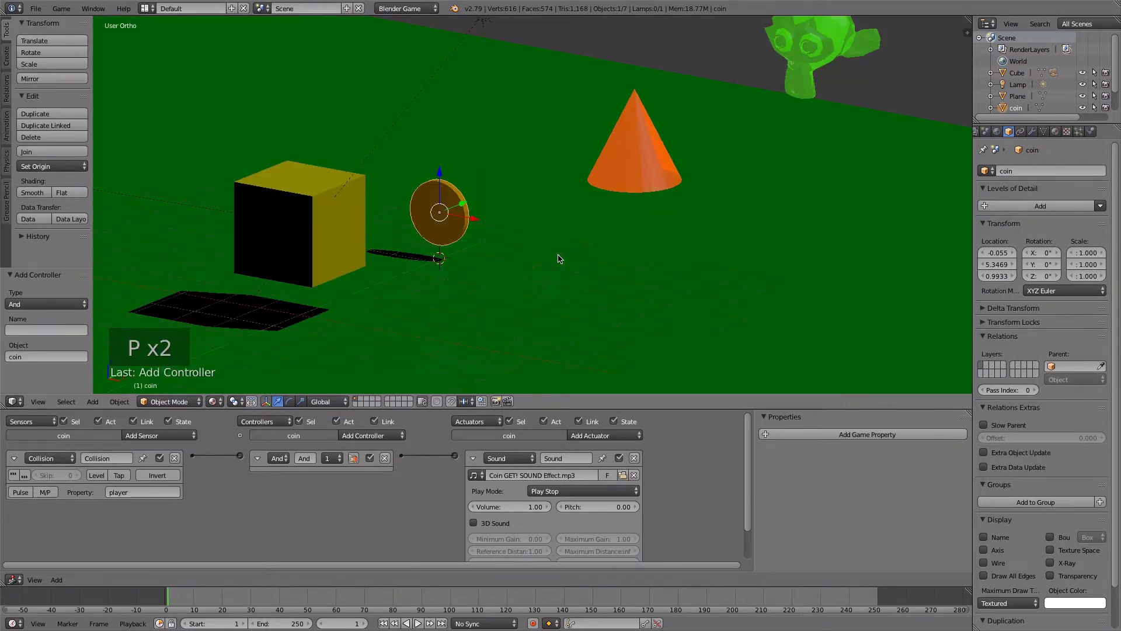
# - Enable Ghost in the coin's physics and play the game, driving the cube through the coin to test it
pyautogui.click(1090, 132)
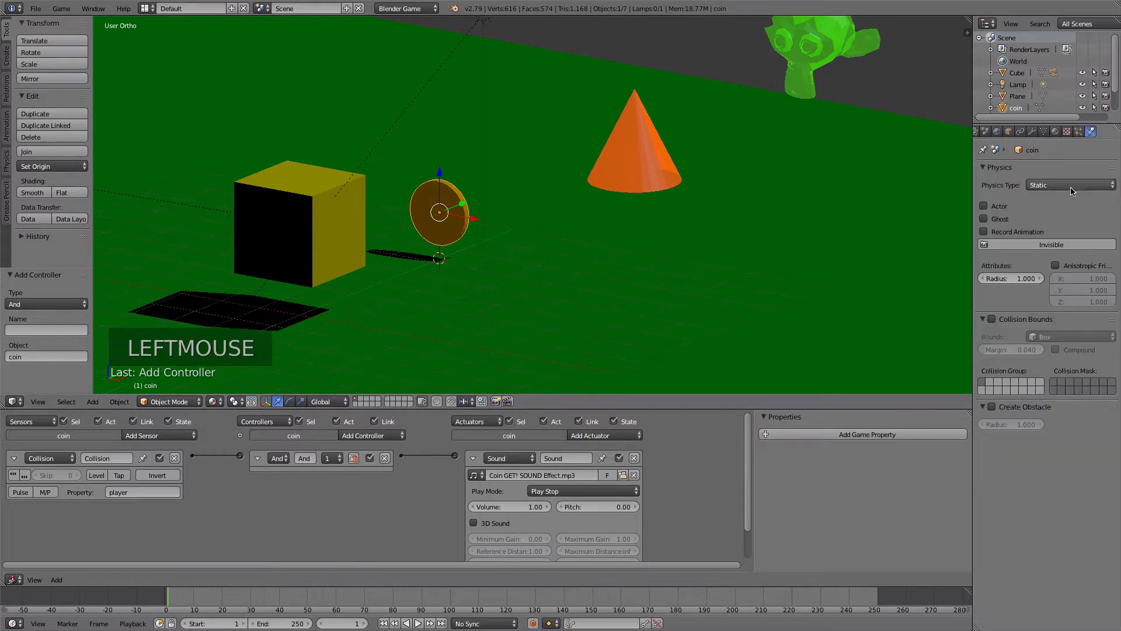
pyautogui.click(983, 219)
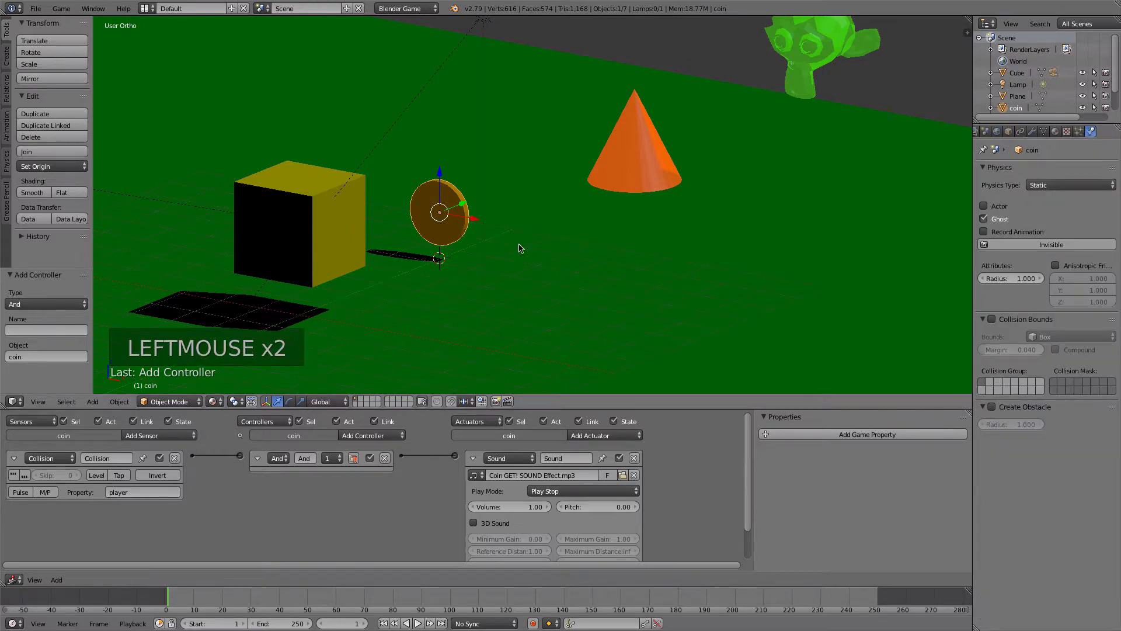
pyautogui.press('p')
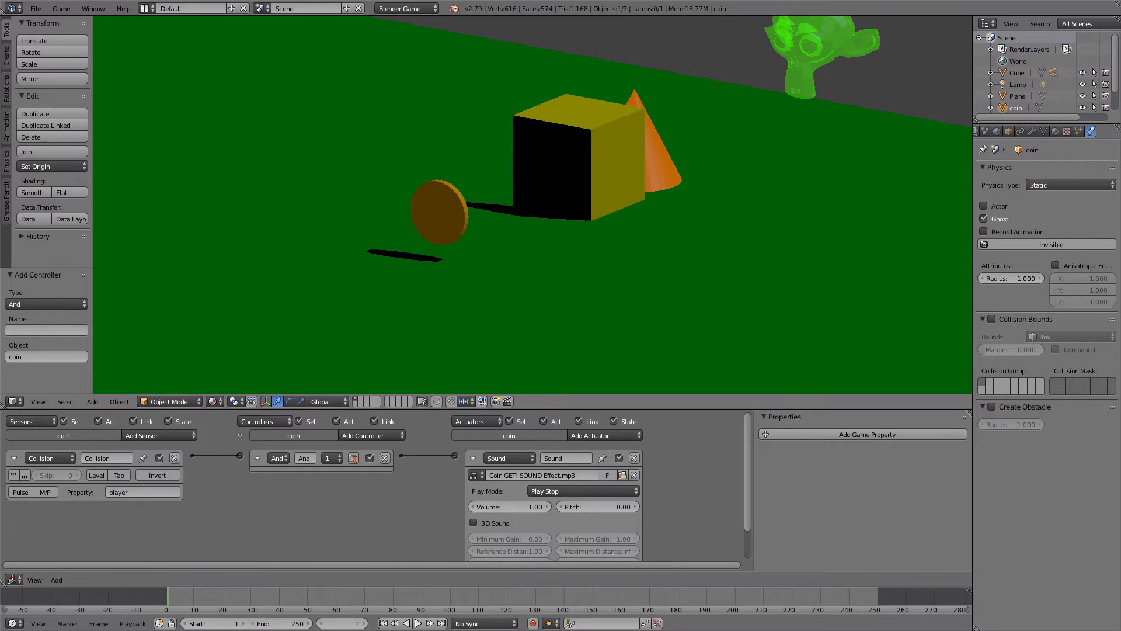
pyautogui.press('Right')
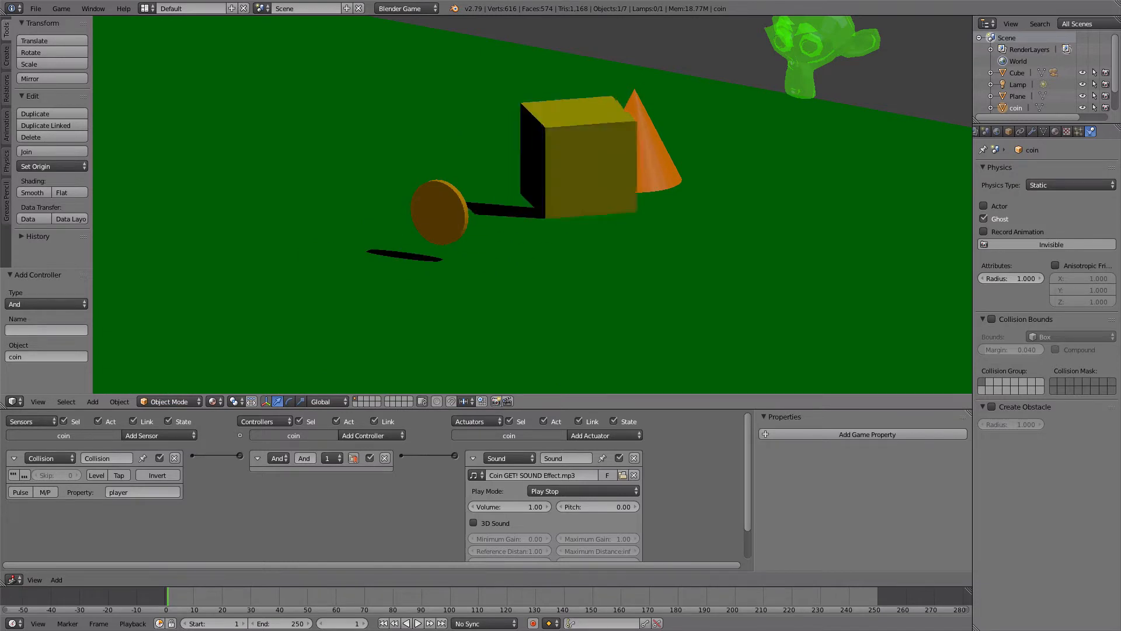
pyautogui.press('Up')
pyautogui.press('Escape')
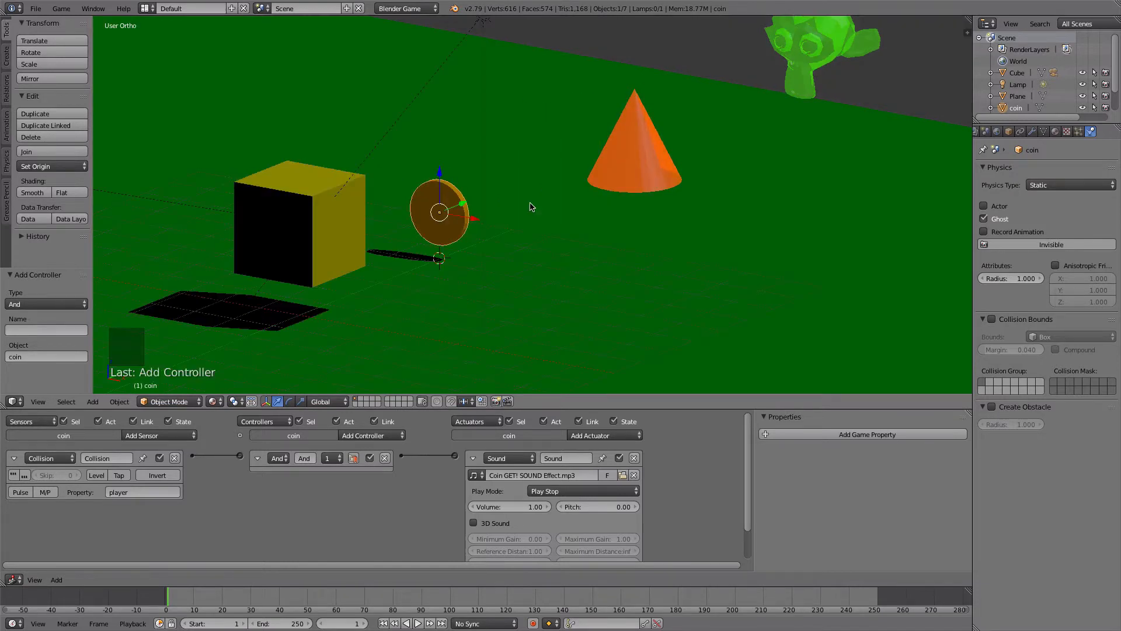
# - Set the coin's Sound actuator to Play End and play the game, driving the cube around to test the sound
pyautogui.click(546, 491)
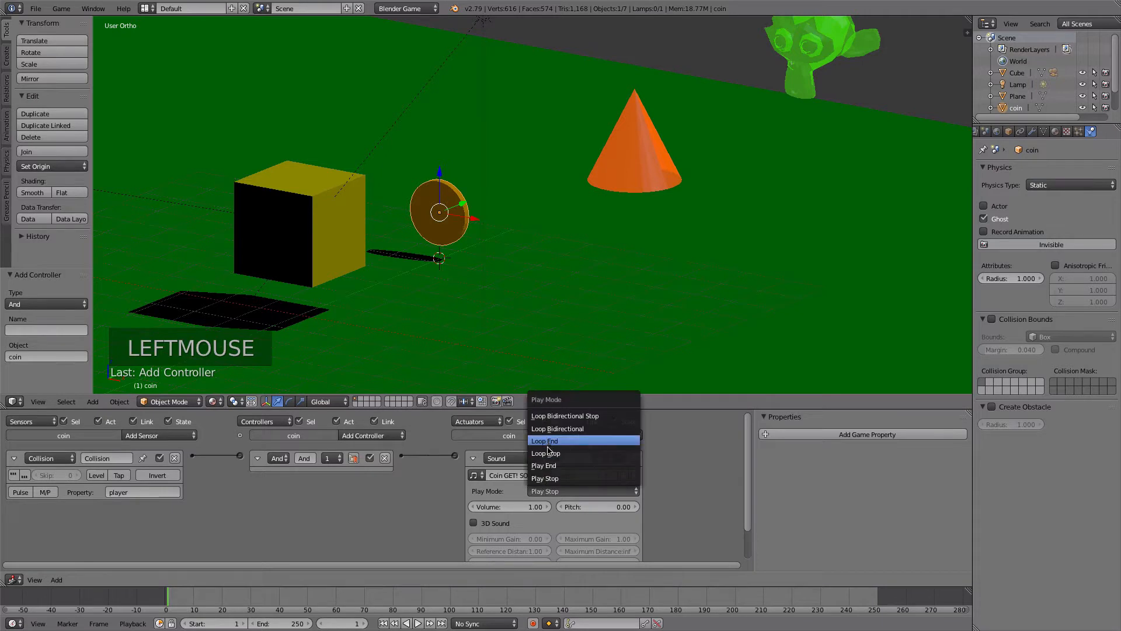
pyautogui.click(548, 466)
pyautogui.press('p')
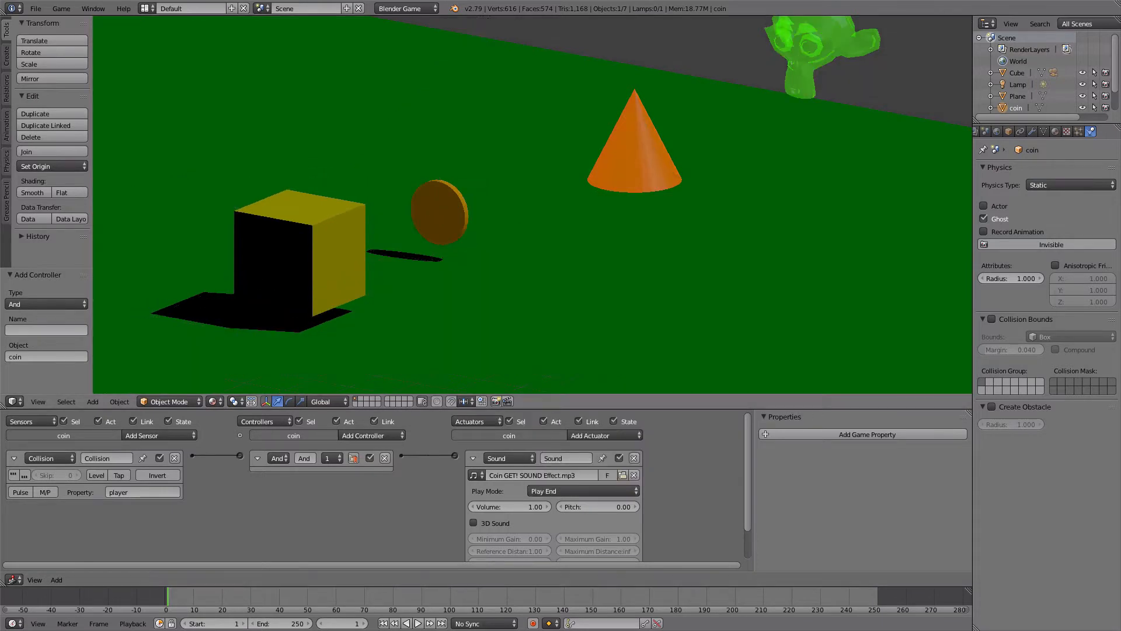
pyautogui.press('Up')
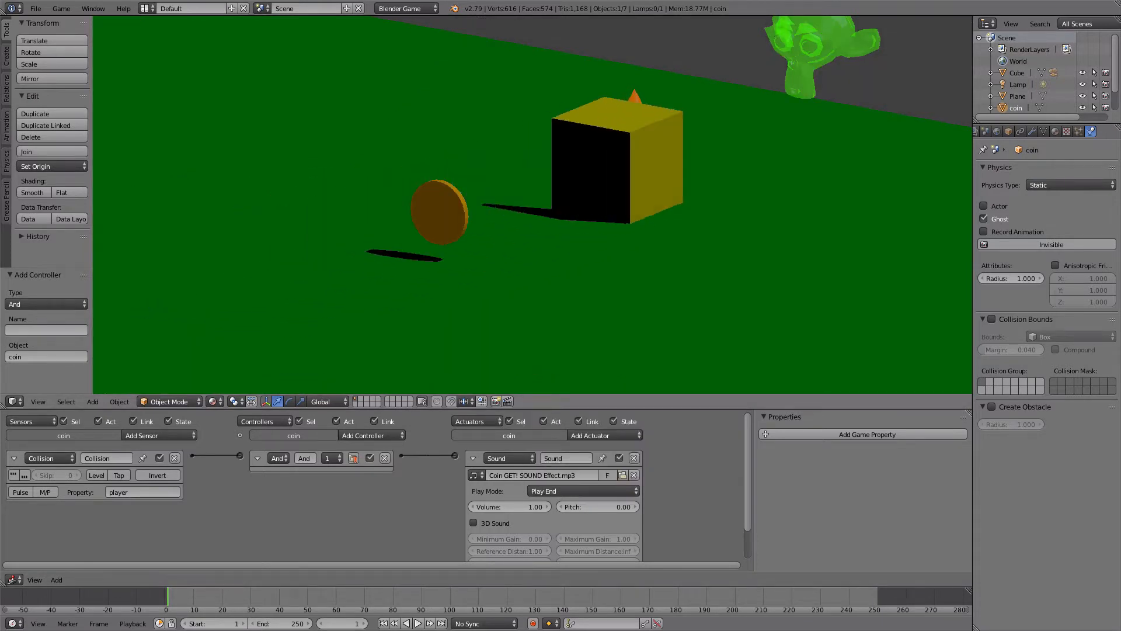
pyautogui.press('Left')
pyautogui.press('Down')
pyautogui.press('Left')
pyautogui.press('Down')
pyautogui.press('Left')
pyautogui.press('Escape')
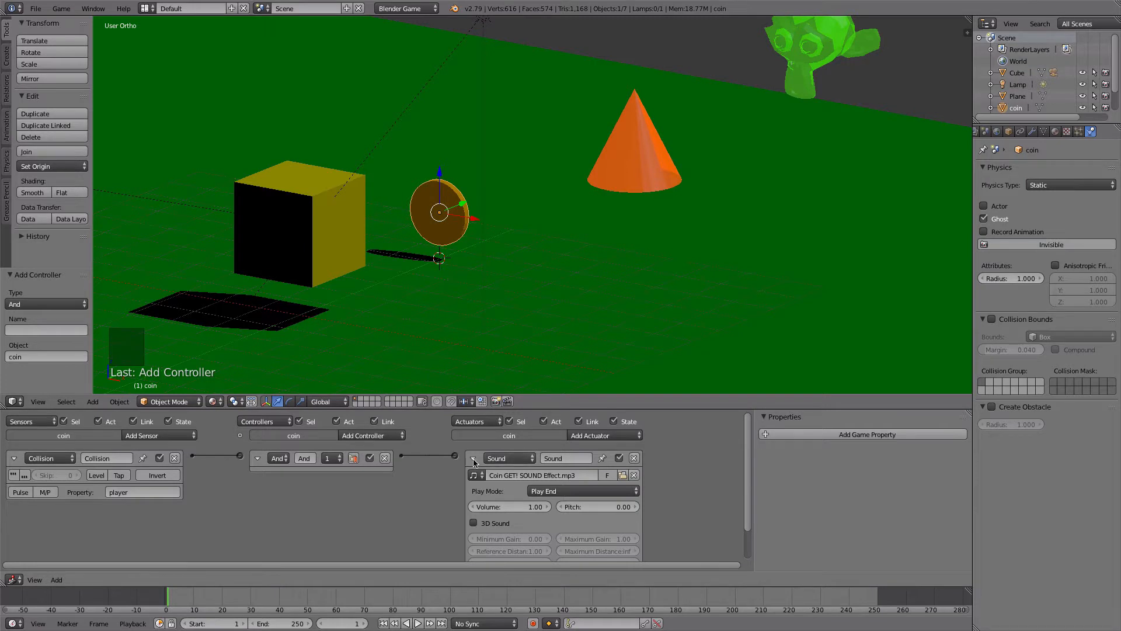
# - Add an Edit Object actuator set to End Object to the coin and link the And controller to it
pyautogui.click(473, 458)
pyautogui.click(610, 436)
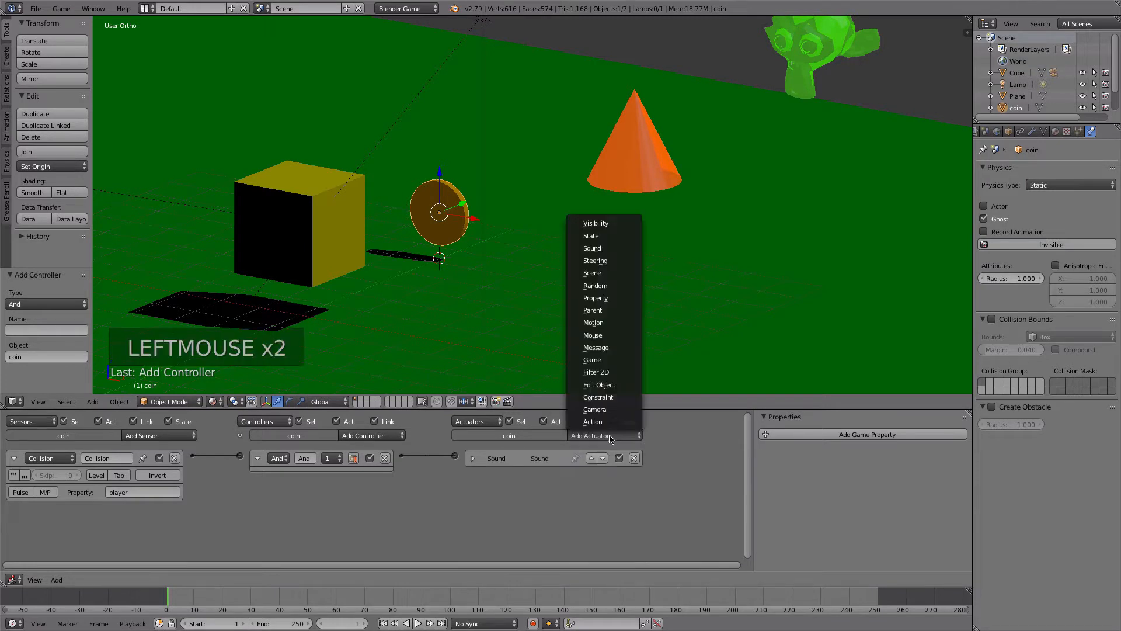
pyautogui.click(608, 385)
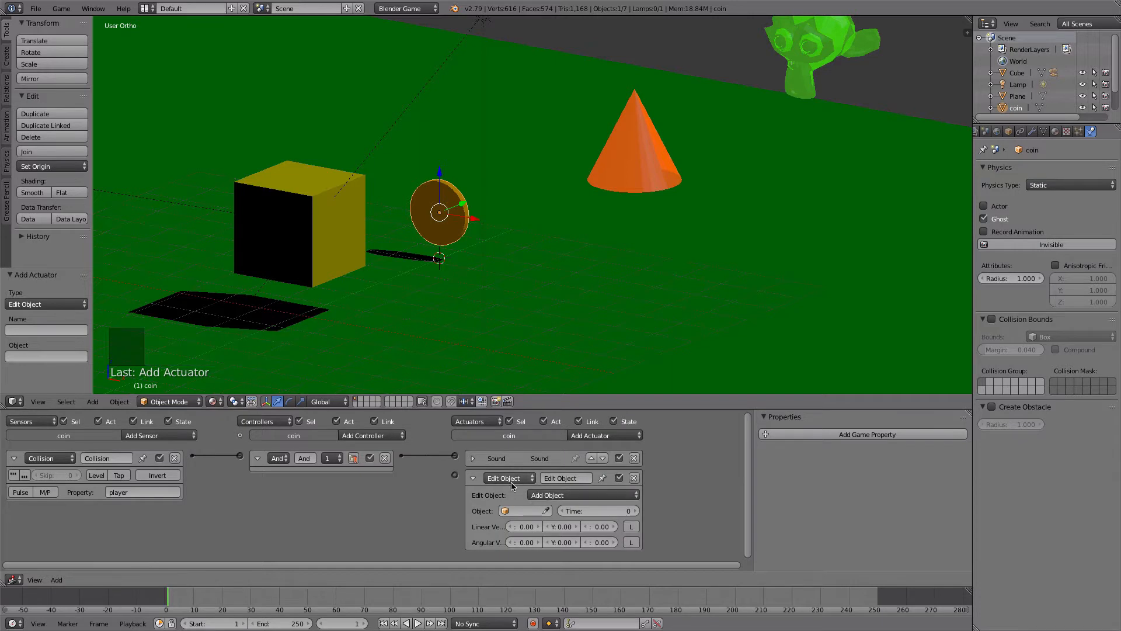
pyautogui.click(544, 496)
pyautogui.click(555, 471)
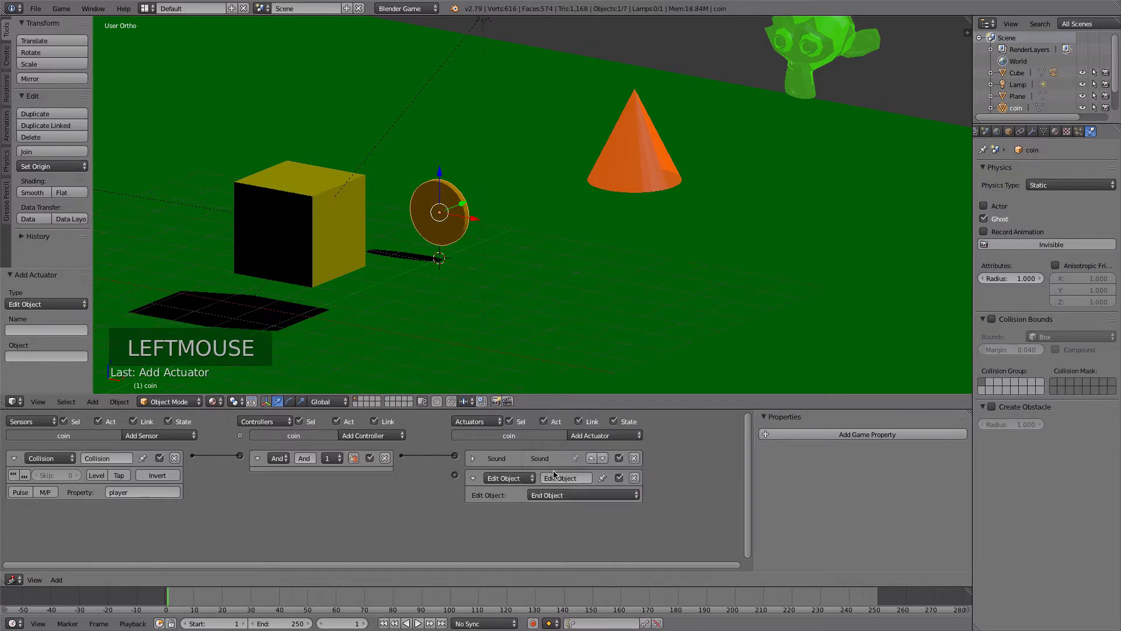
pyautogui.moveTo(402, 455); pyautogui.dragTo(455, 474)
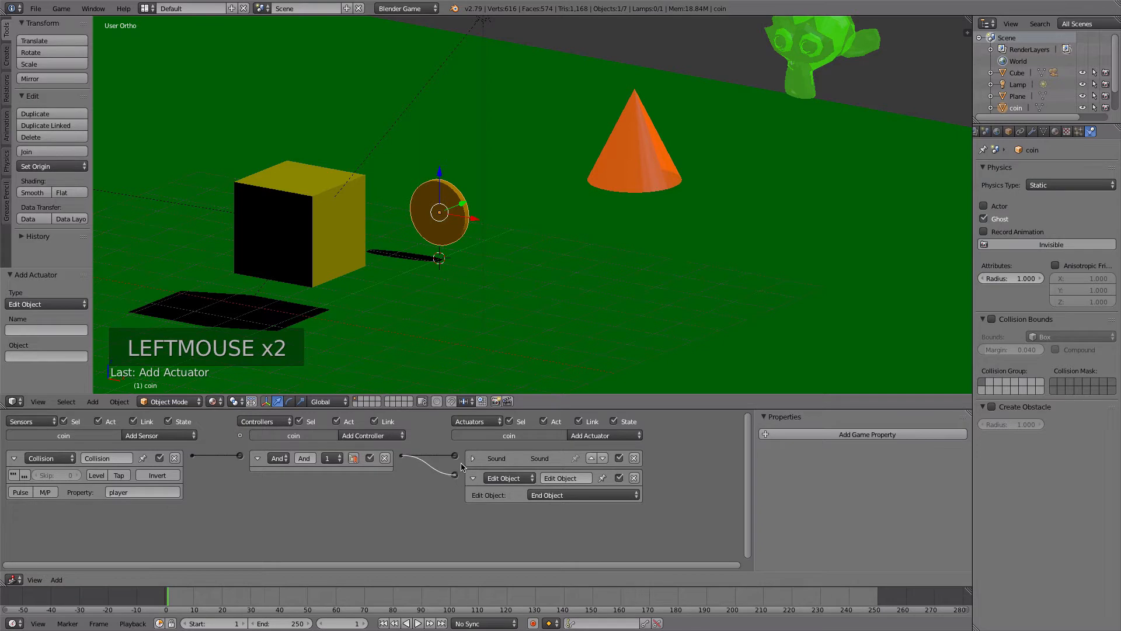
# - Play the game and drive the cube into the coin to test the End Object action
pyautogui.press('p')
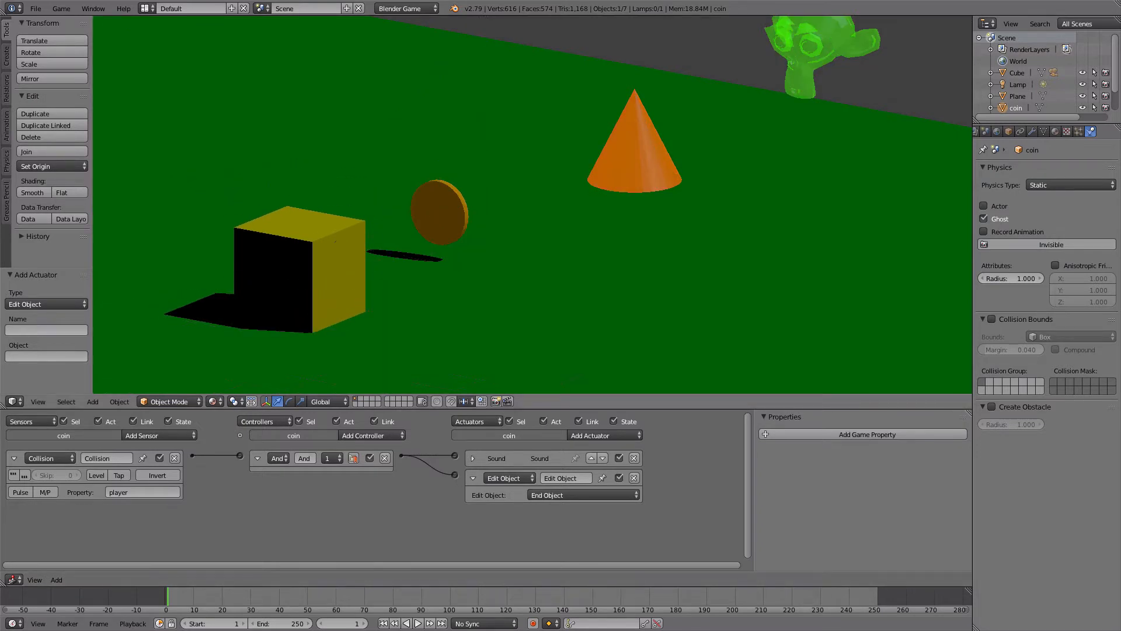
pyautogui.press('Up')
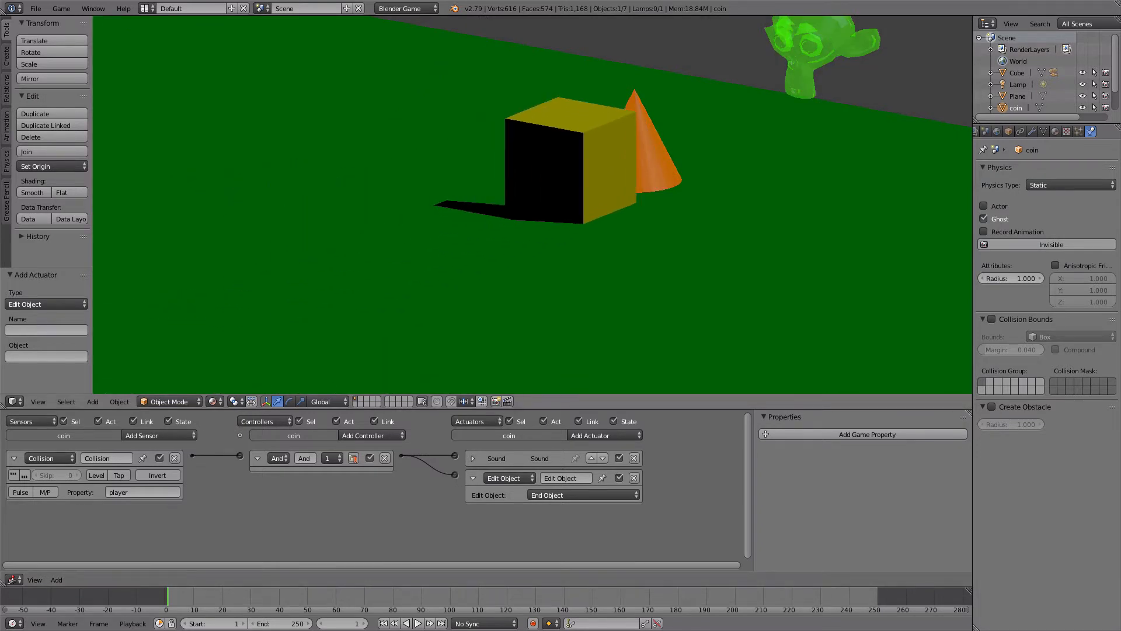
pyautogui.press('Escape')
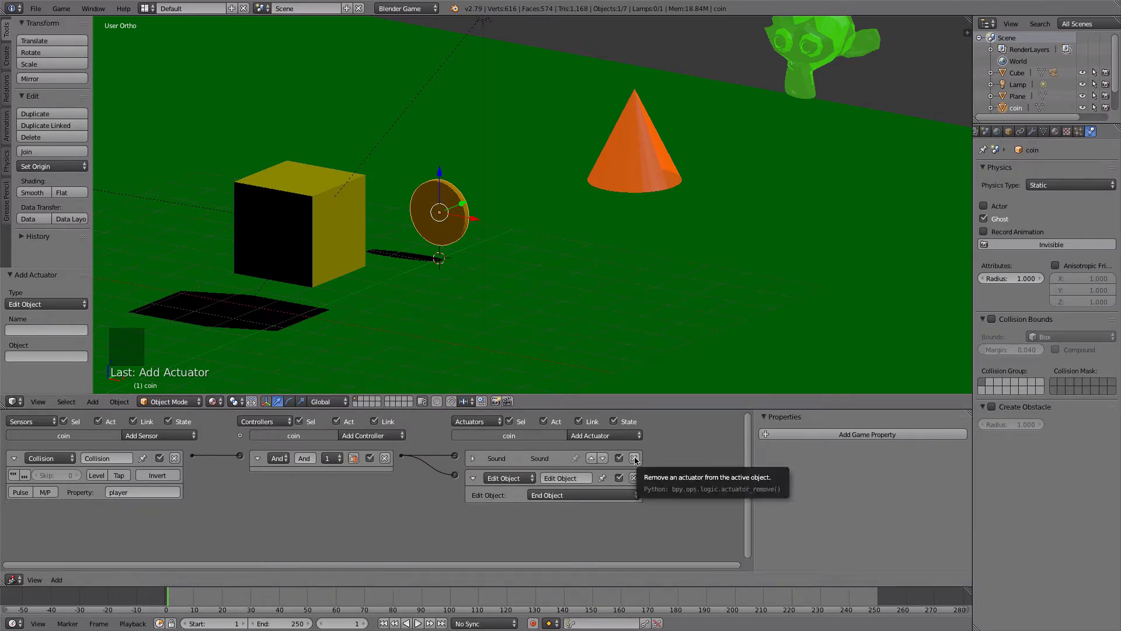
# - Remove the coin's Sound actuator, and place a duplicate of the coin about 2.66 units away along X
pyautogui.click(634, 458)
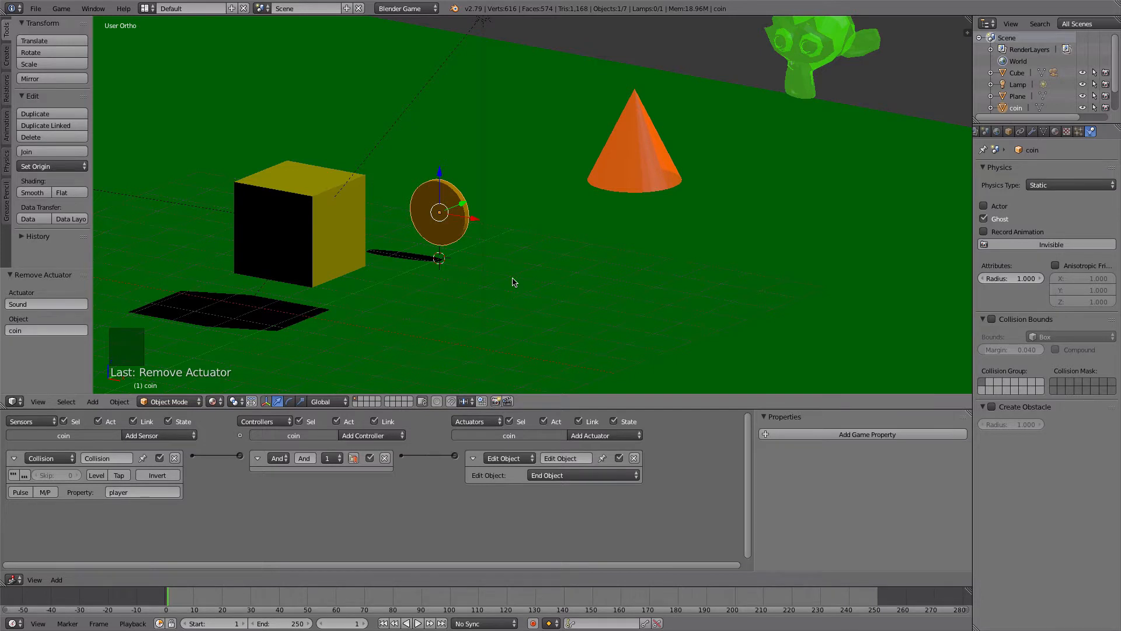
pyautogui.hotkey('shift', 'd')
pyautogui.click(513, 282)
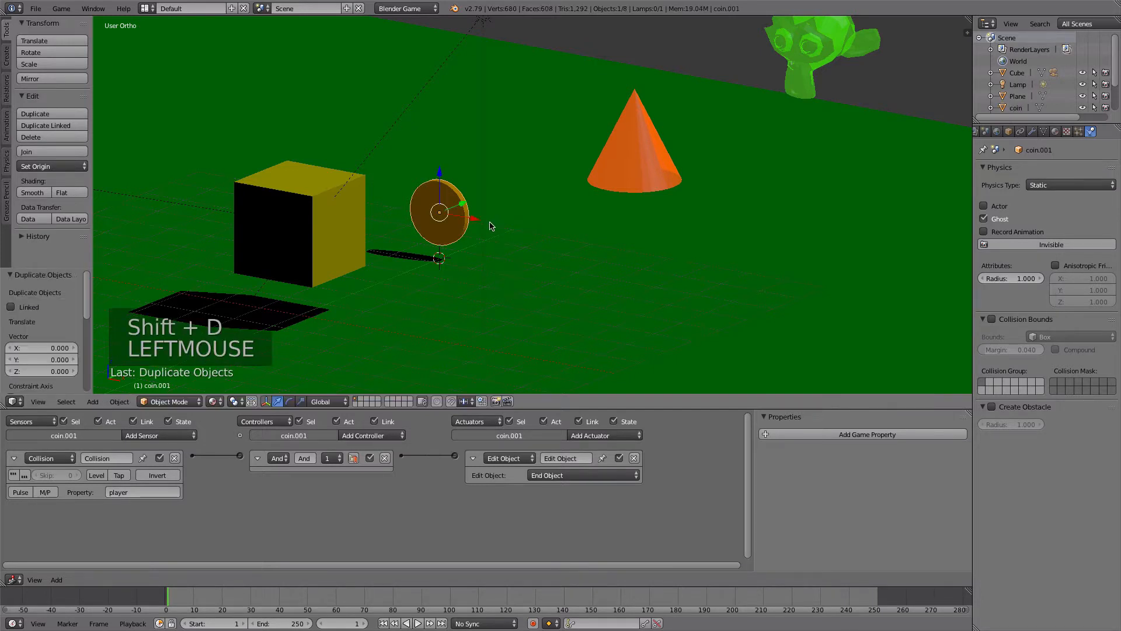
pyautogui.moveTo(475, 224); pyautogui.dragTo(576, 259)
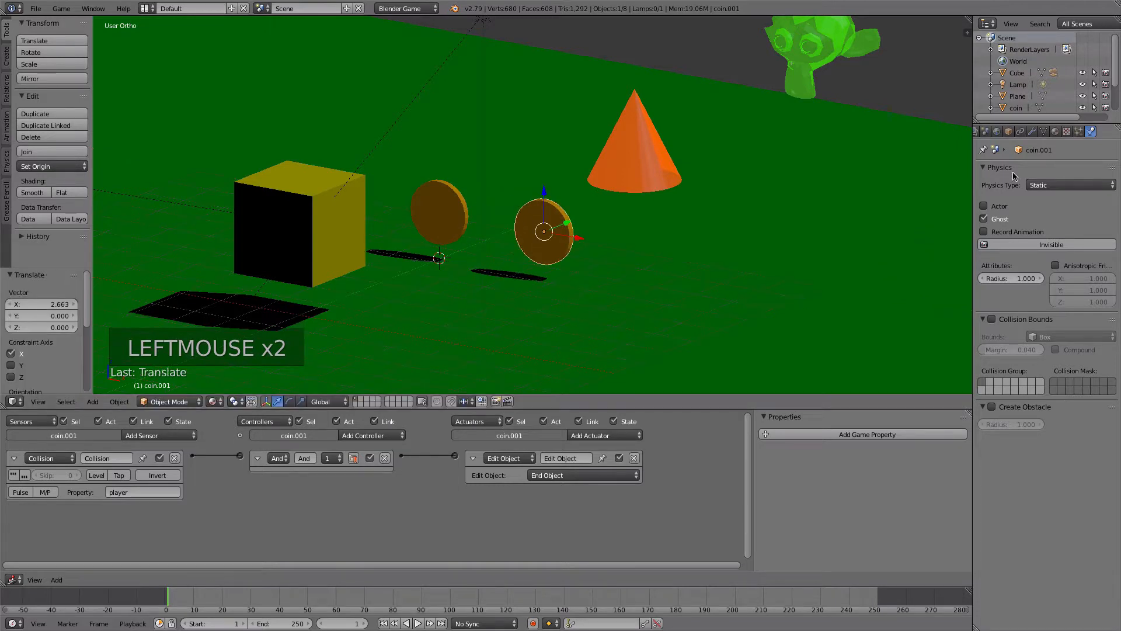
# - Rename the duplicated coin as coin collected
pyautogui.click(1008, 132)
pyautogui.doubleClick(1031, 172)
pyautogui.write('cpo/')
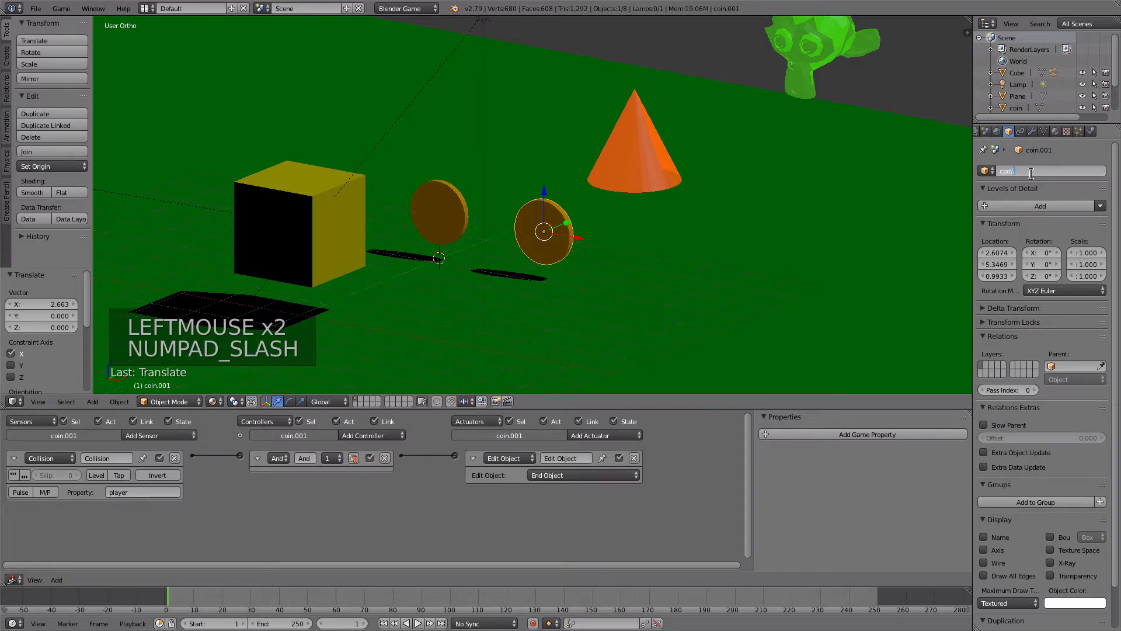
pyautogui.press('BackSpace')
pyautogui.press('BackSpace')
pyautogui.write('in collected')
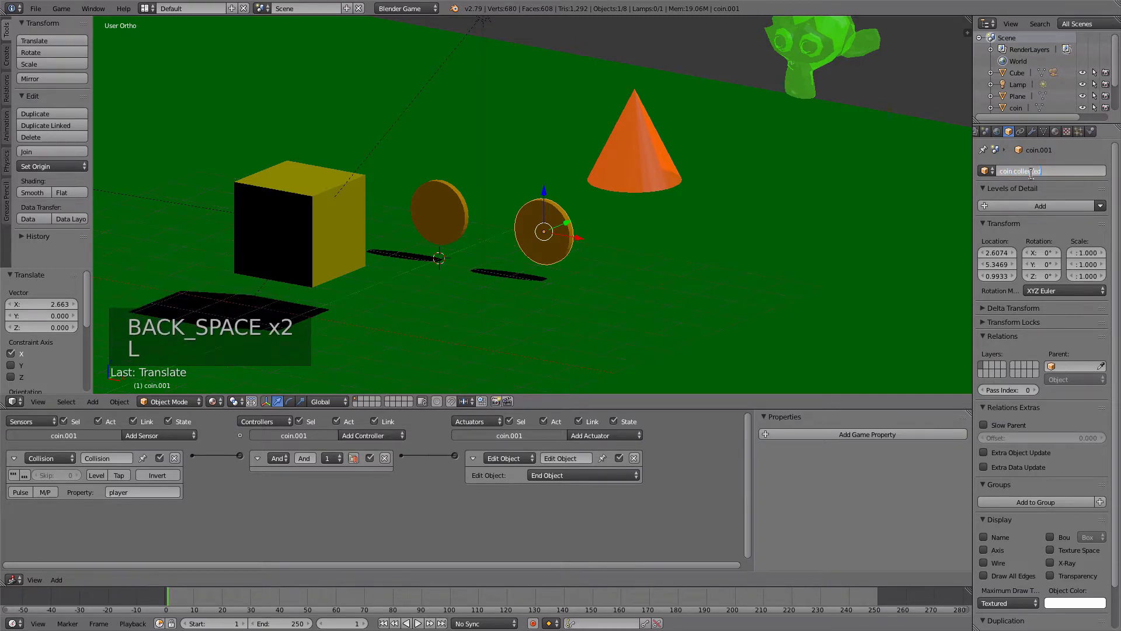
pyautogui.click(862, 197)
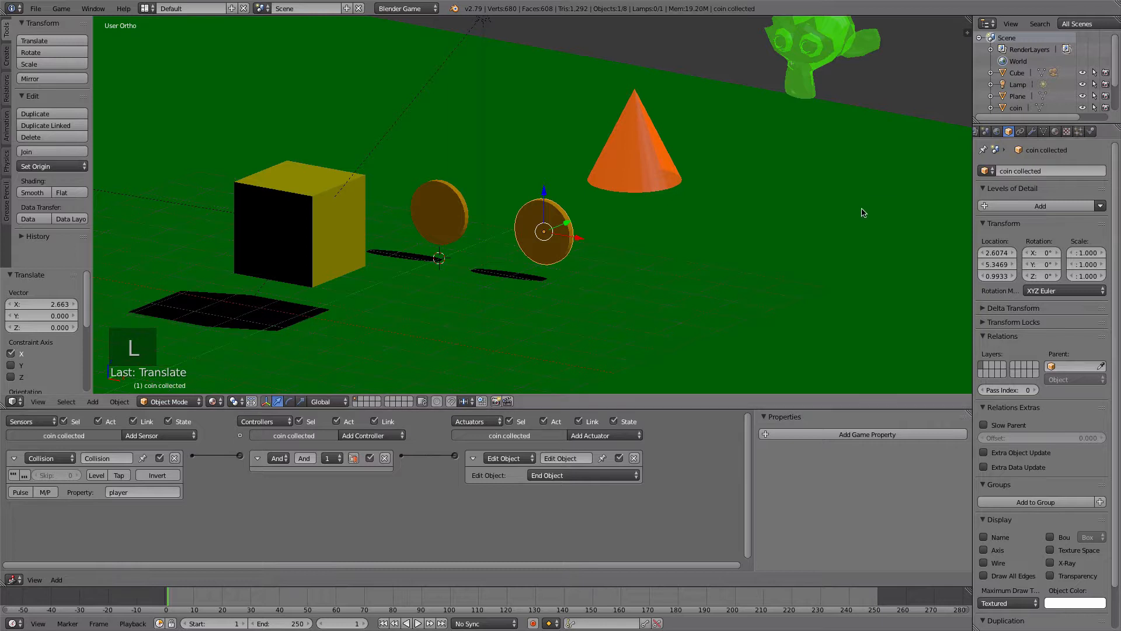
# - Clear the copied logic from coin collected by removing its sensor, And controller and Edit Object actuator
pyautogui.rightClick(440, 230)
pyautogui.rightClick(532, 212)
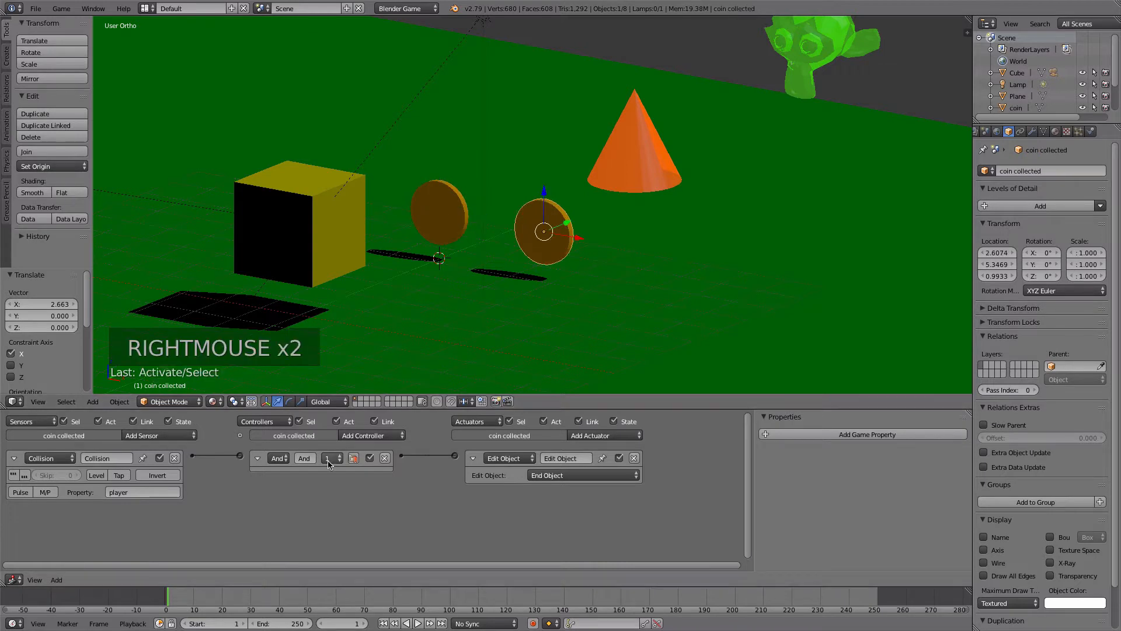
pyautogui.click(175, 459)
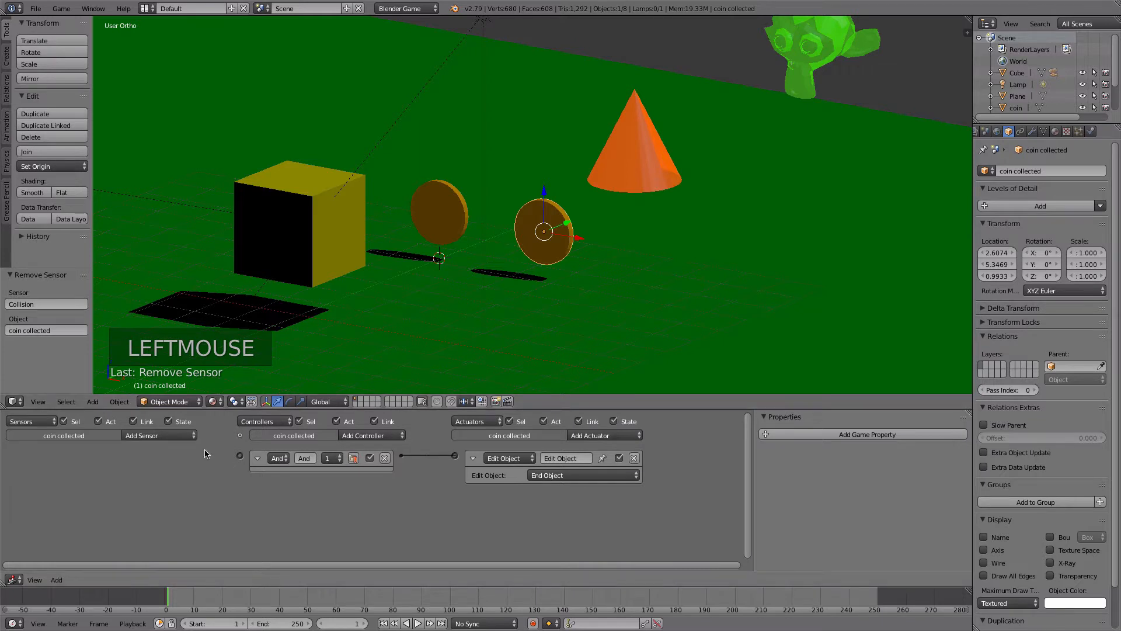
pyautogui.click(159, 435)
pyautogui.click(158, 462)
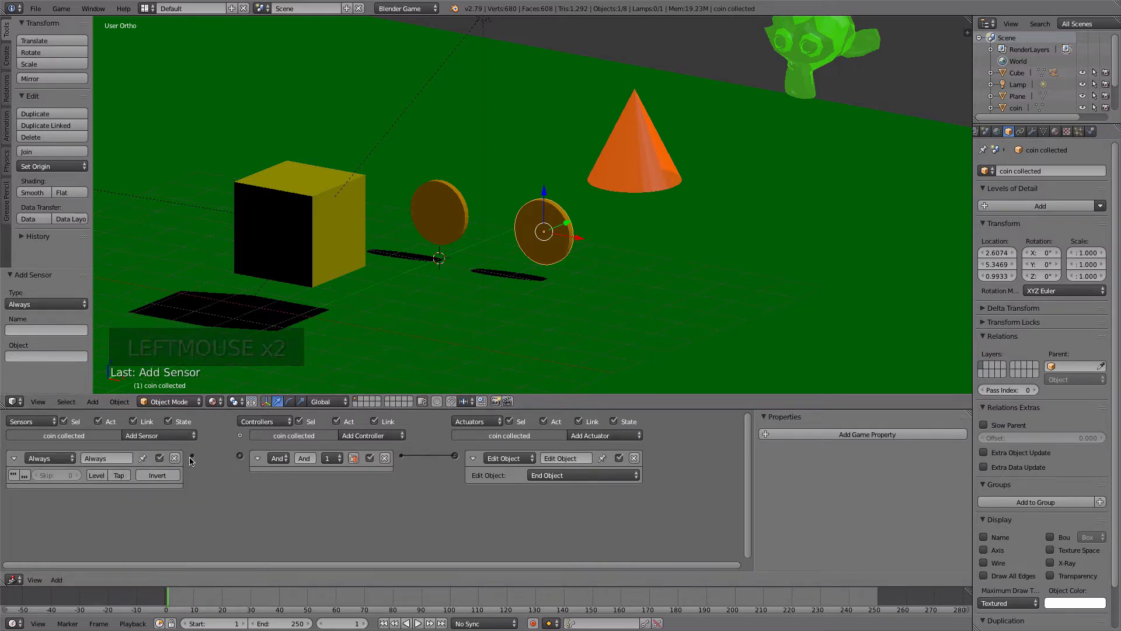
pyautogui.click(635, 458)
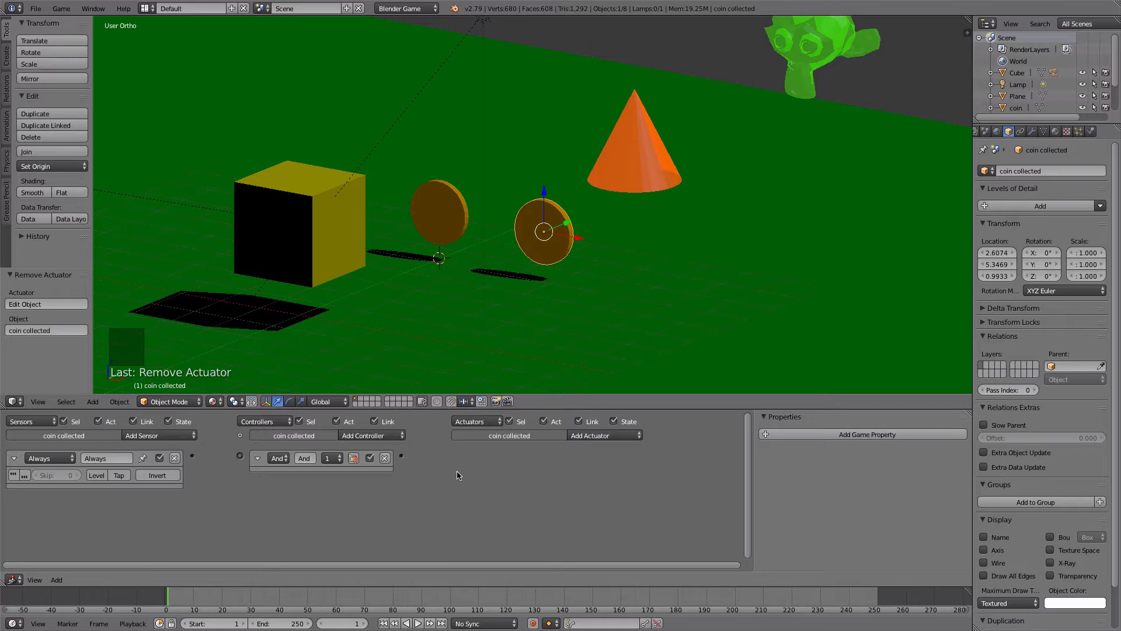
pyautogui.click(174, 458)
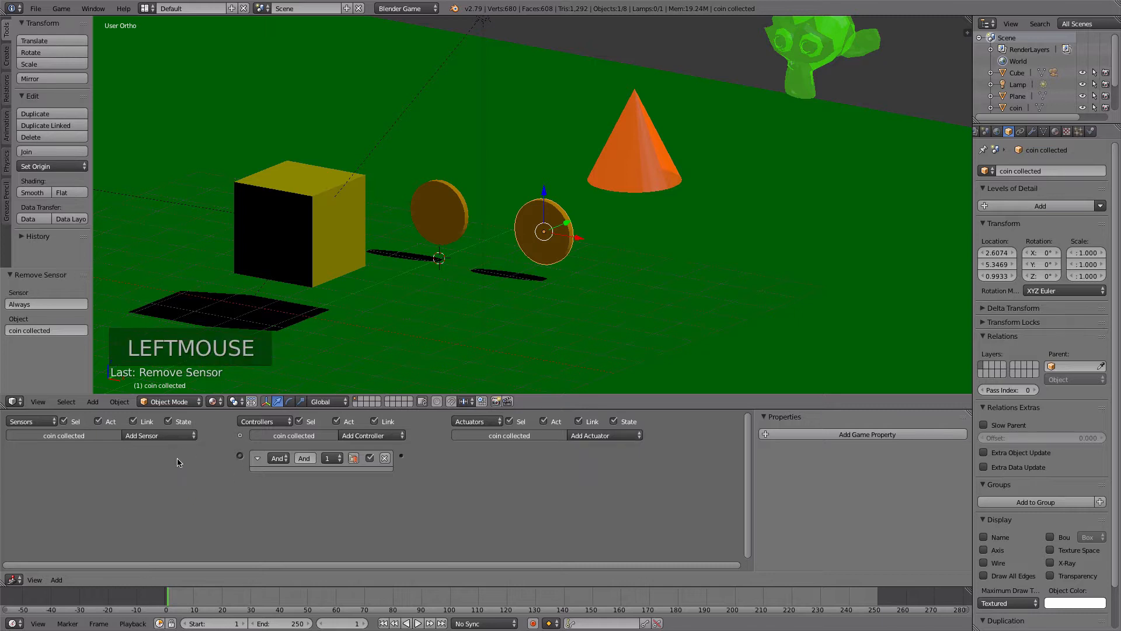
pyautogui.click(385, 458)
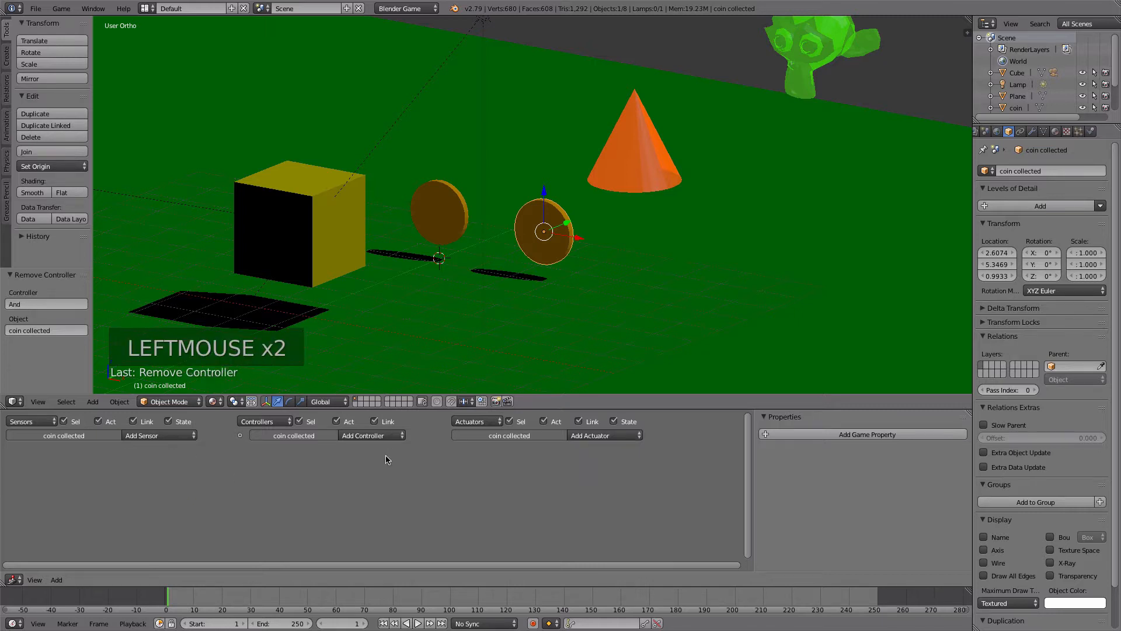
# - Add an Always sensor and a Sound actuator to coin collected and link them together
pyautogui.rightClick(437, 217)
pyautogui.rightClick(543, 240)
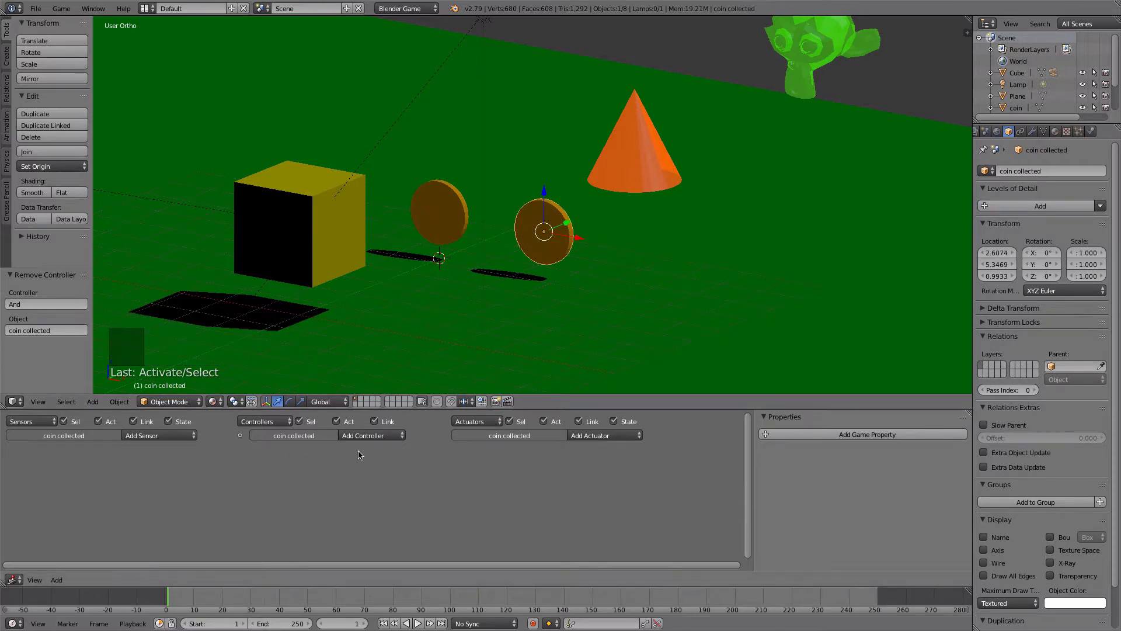
pyautogui.click(144, 435)
pyautogui.click(138, 461)
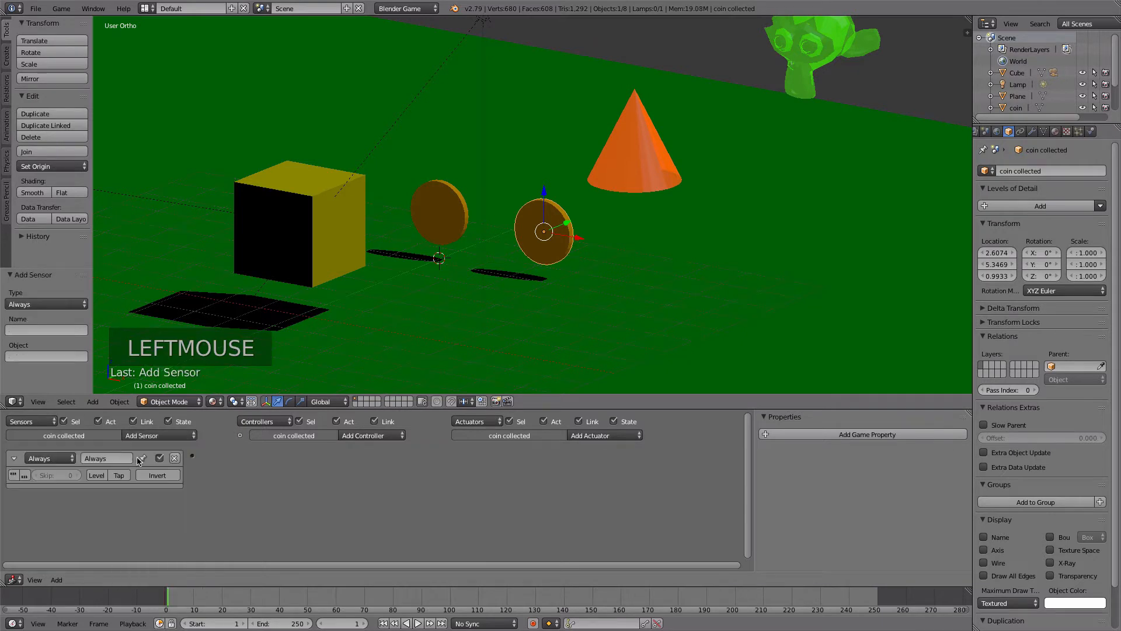
pyautogui.click(605, 436)
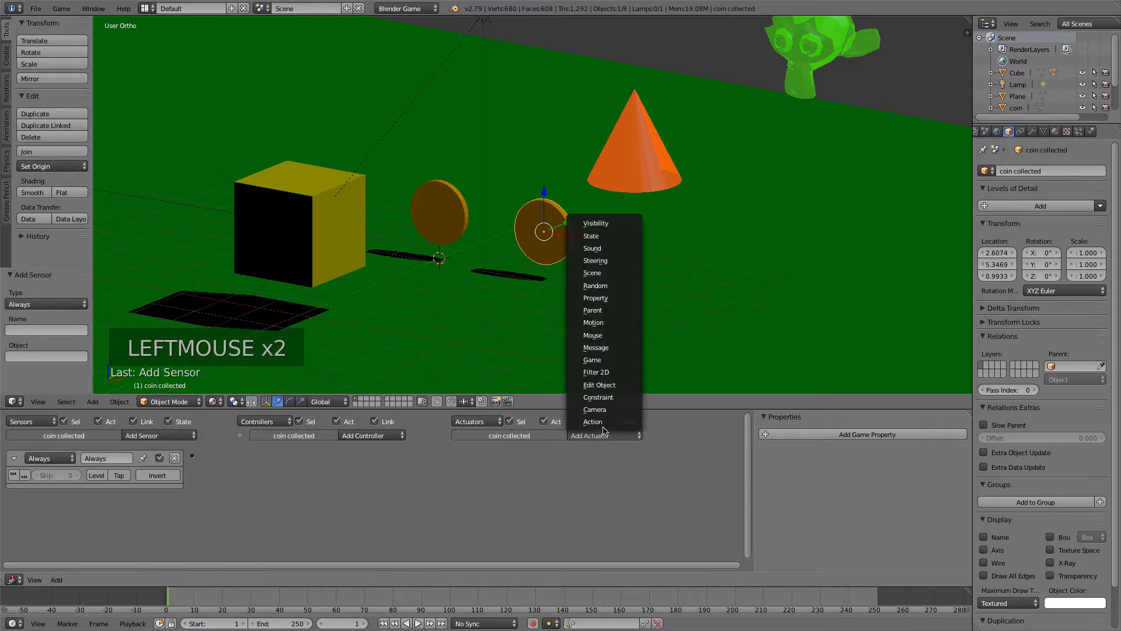
pyautogui.click(606, 248)
pyautogui.moveTo(192, 458); pyautogui.dragTo(455, 456)
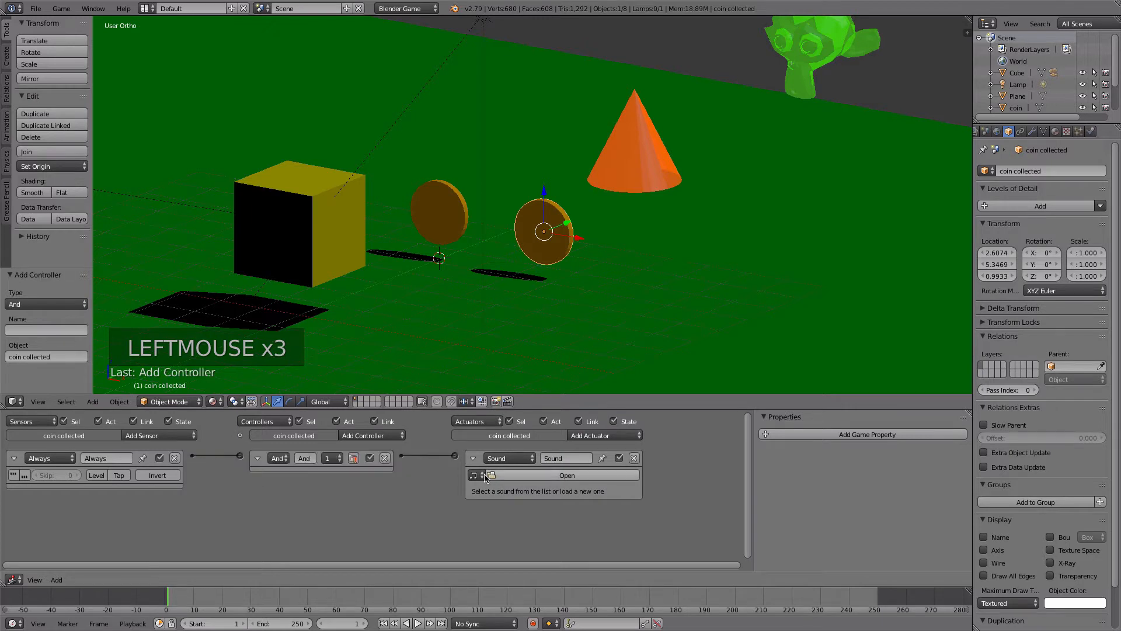
# - Assign Coin GET! SOUND Effect.mp3 to the Sound actuator of coin collected and set its play mode to Play End
pyautogui.click(484, 476)
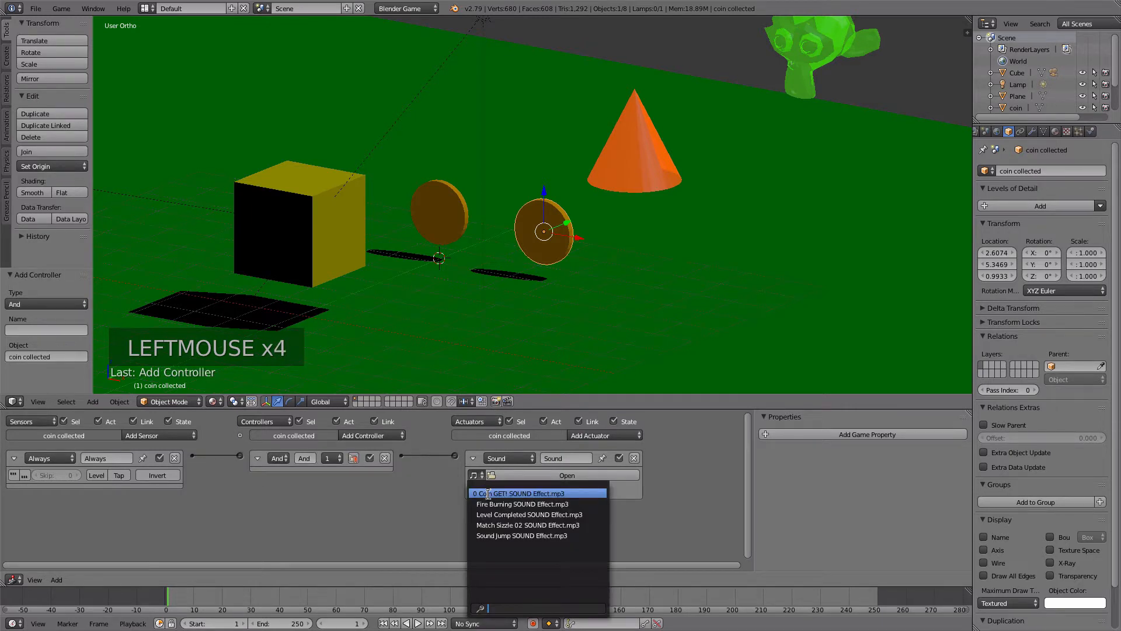
pyautogui.click(489, 494)
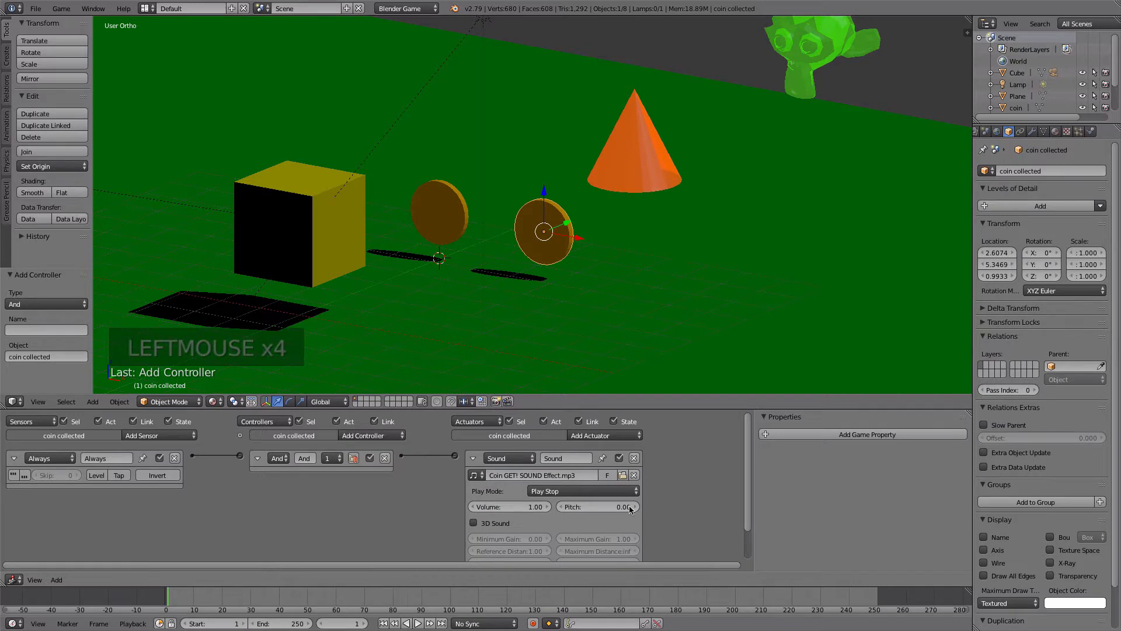
pyautogui.click(589, 491)
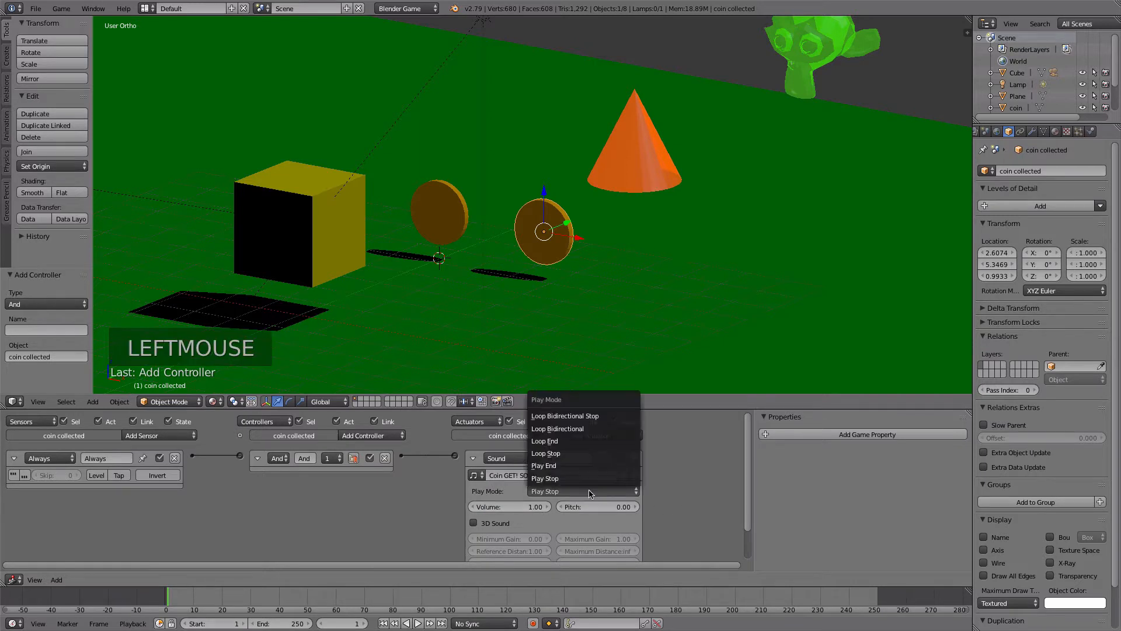
pyautogui.click(570, 465)
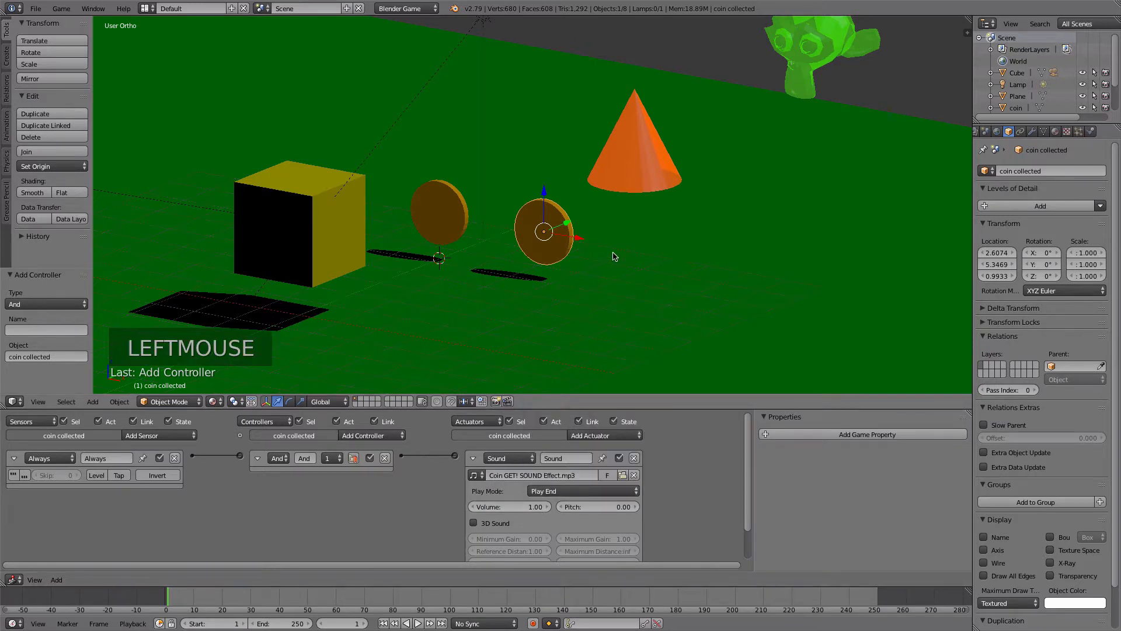
# - Run the game briefly to test the sound of coin collected, stop it, and collapse the Sound actuator
pyautogui.press('p')
pyautogui.press('Escape')
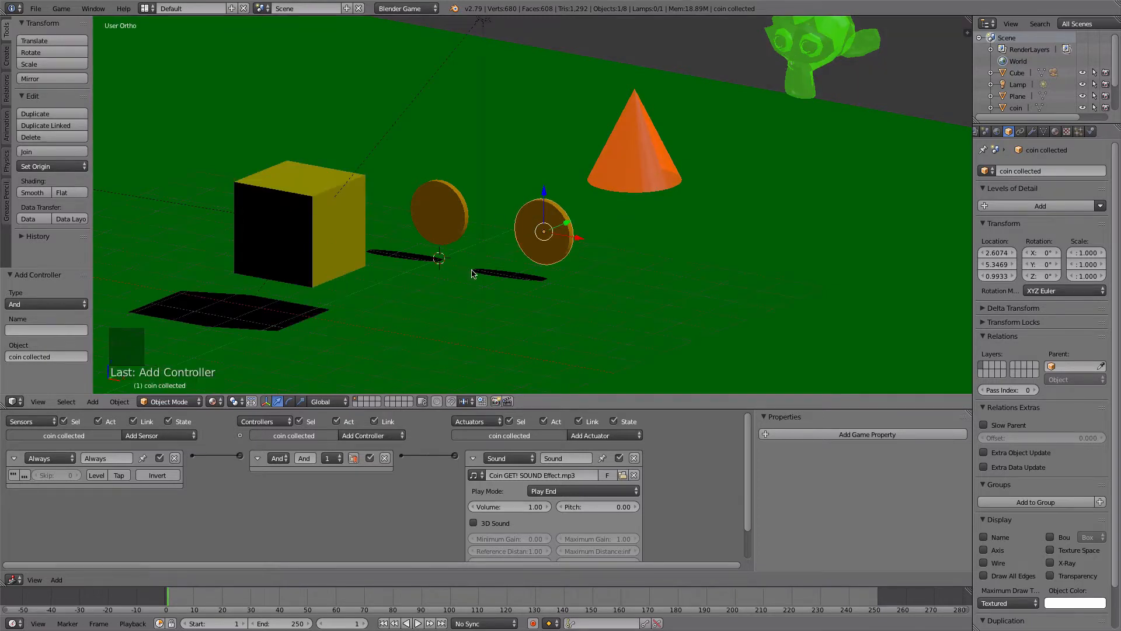
pyautogui.click(748, 450)
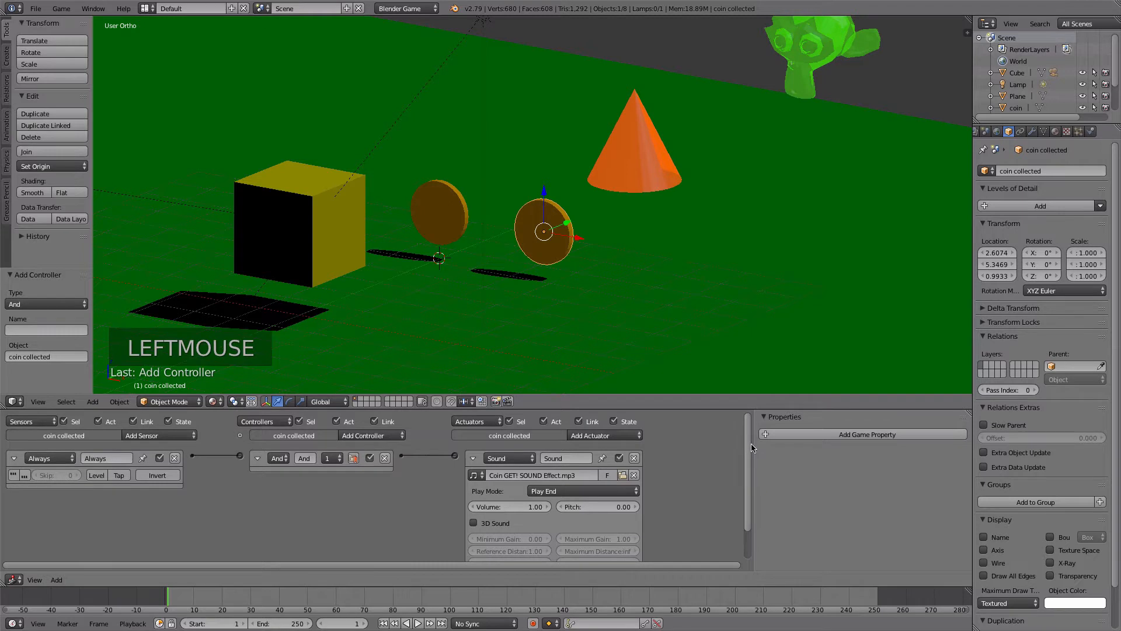
pyautogui.click(473, 458)
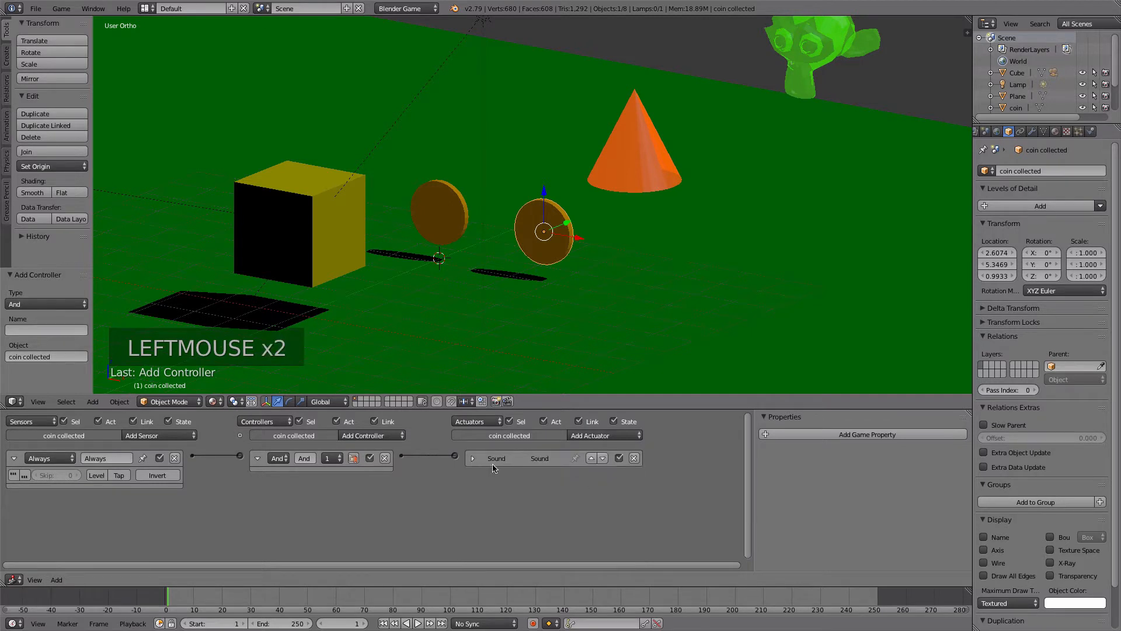
pyautogui.rightClick(435, 221)
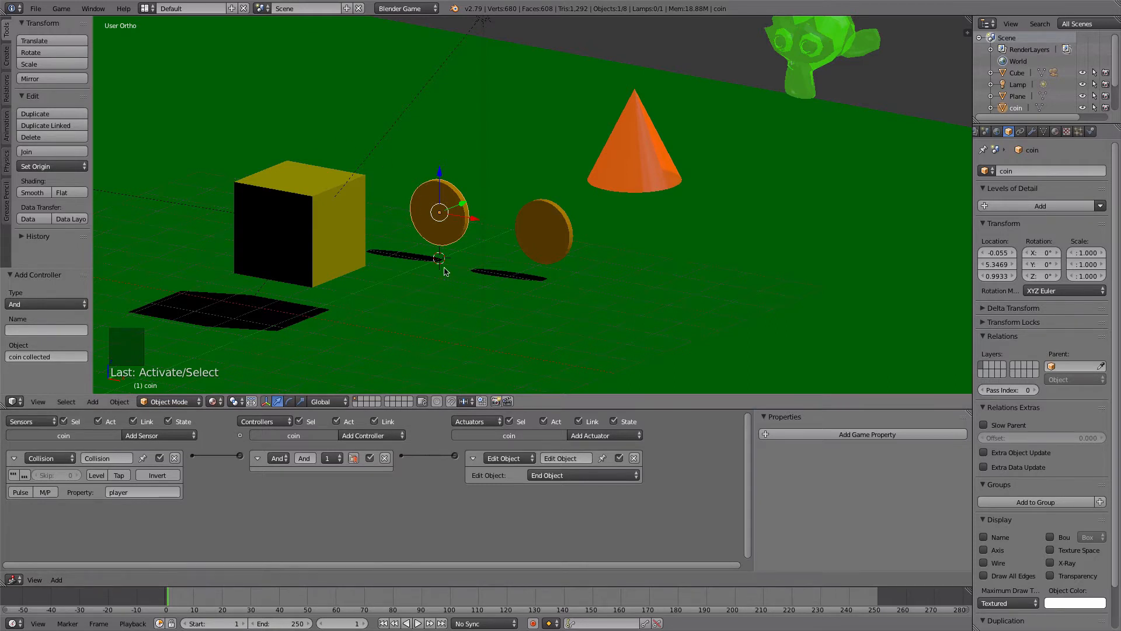
pyautogui.rightClick(540, 219)
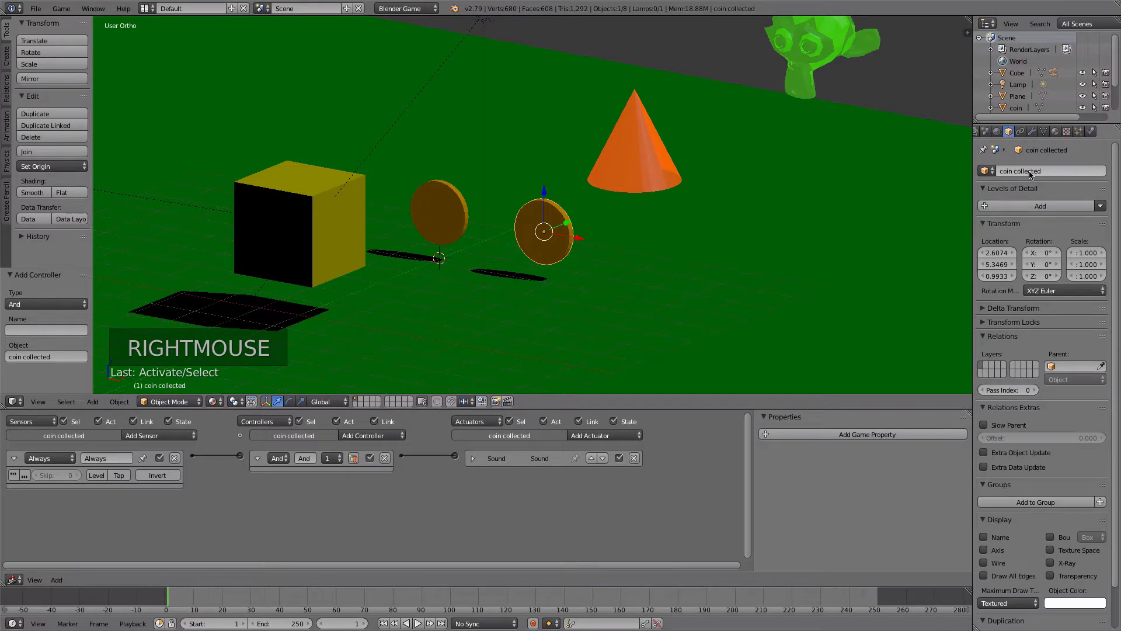
pyautogui.rightClick(446, 213)
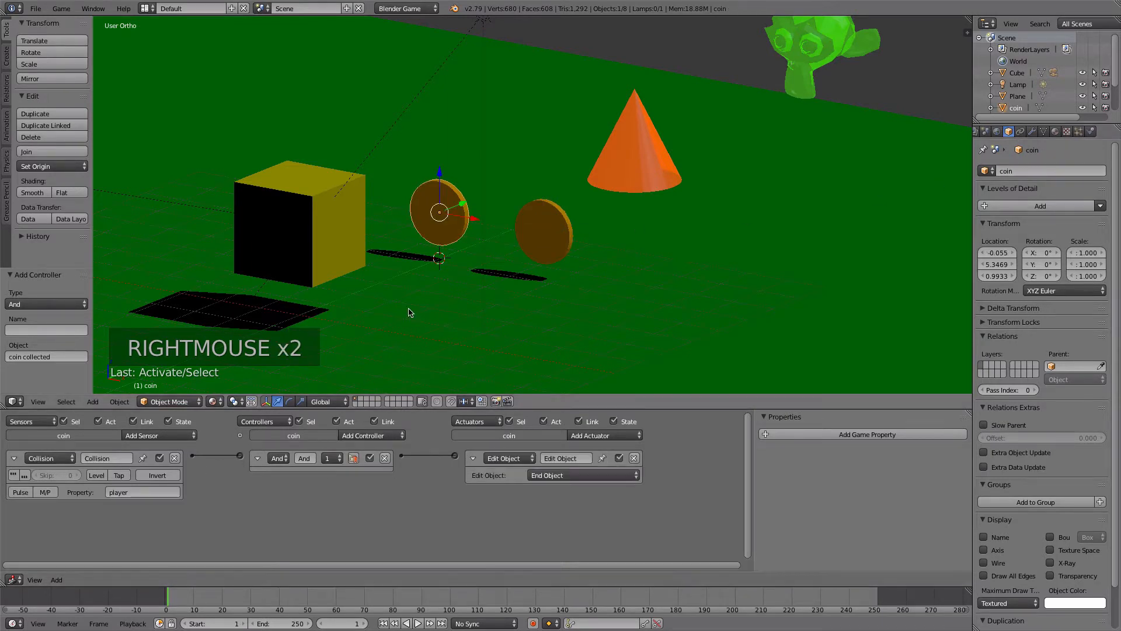
pyautogui.rightClick(532, 229)
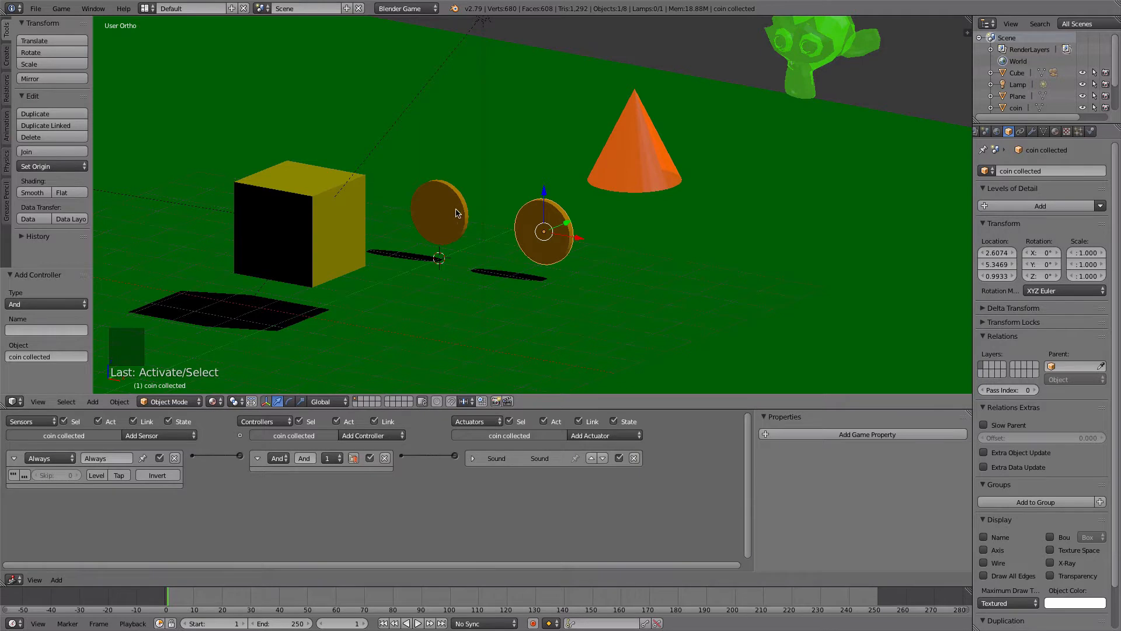
# - Give the original coin a second Edit Object actuator in Add Object mode with coin collected as its object
pyautogui.rightClick(450, 229)
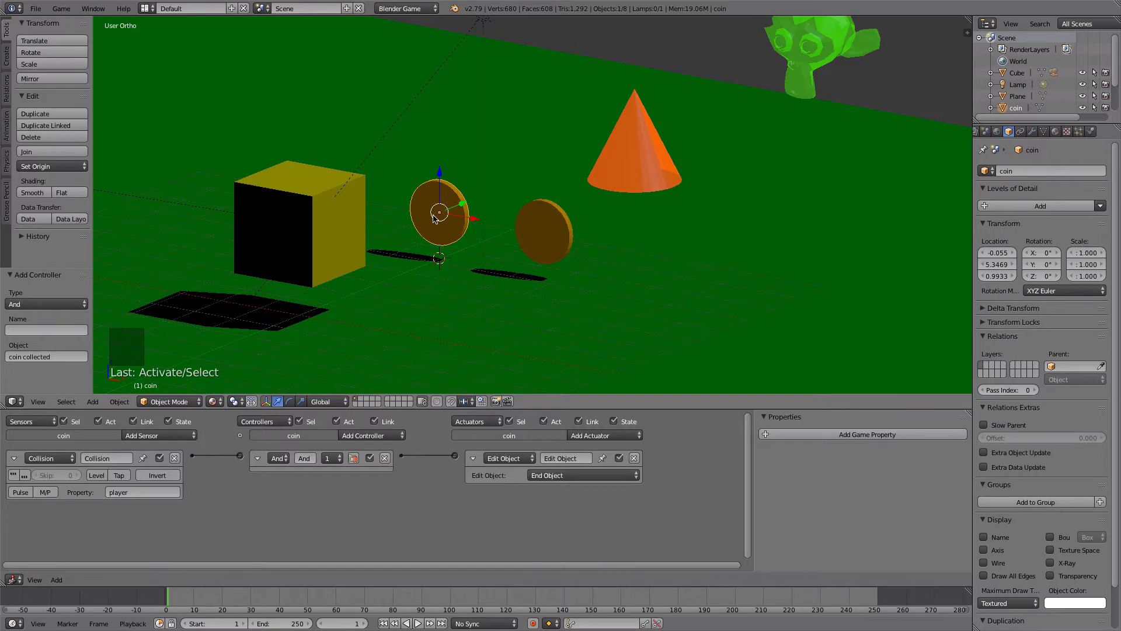
pyautogui.click(576, 437)
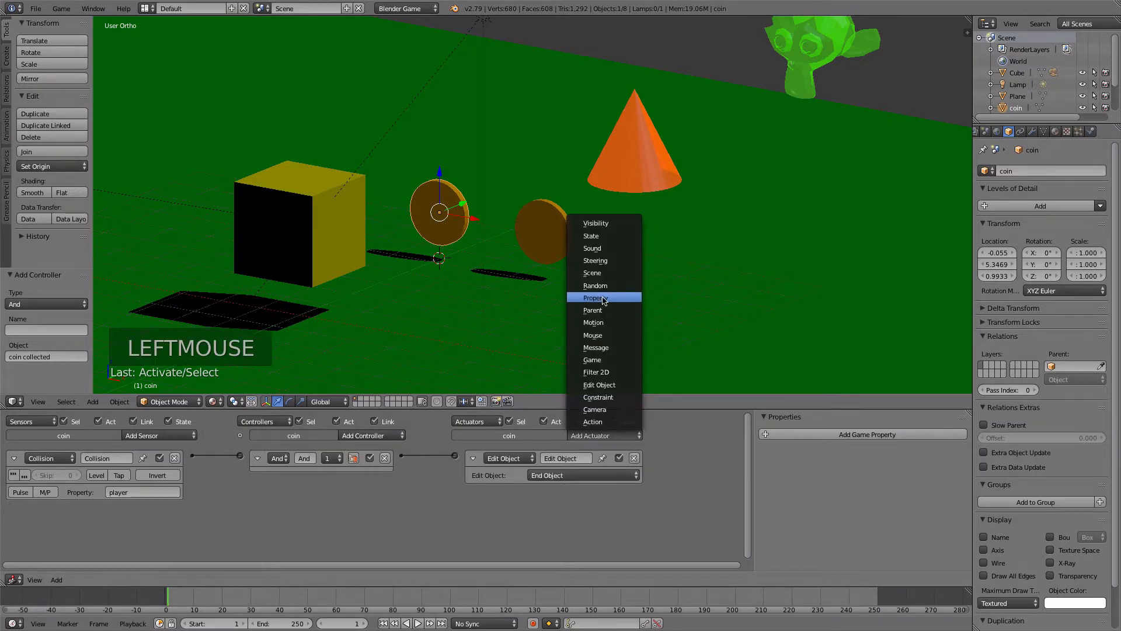
pyautogui.click(600, 385)
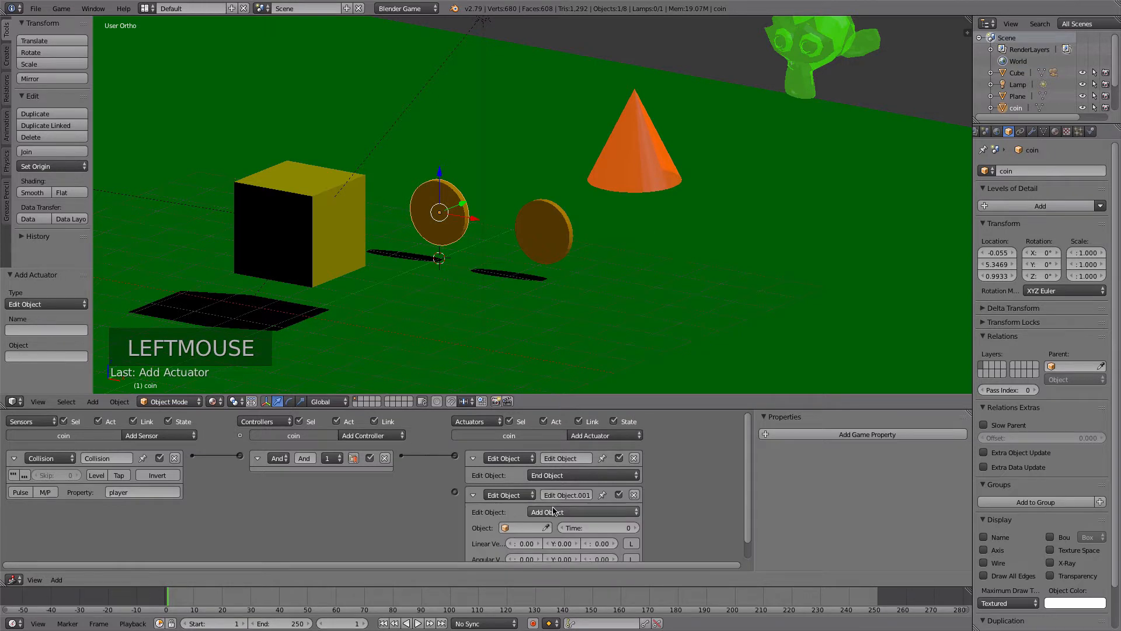
pyautogui.click(513, 530)
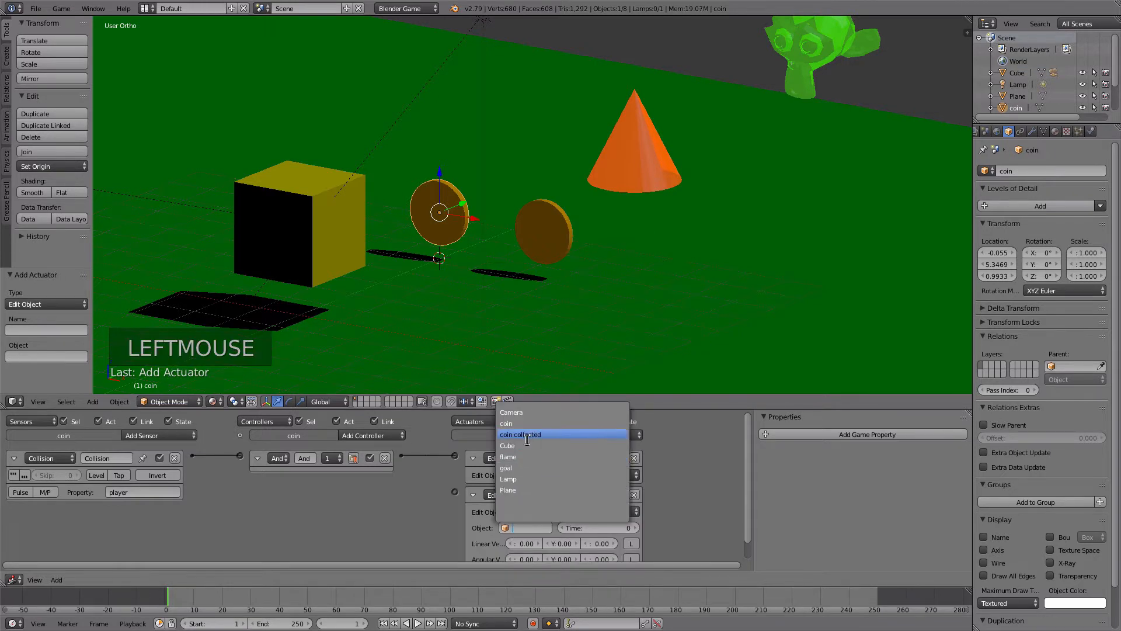
pyautogui.click(526, 439)
# - Set the Add Object actuator's time to 30 and link it to the coin's And controller
pyautogui.doubleClick(604, 528)
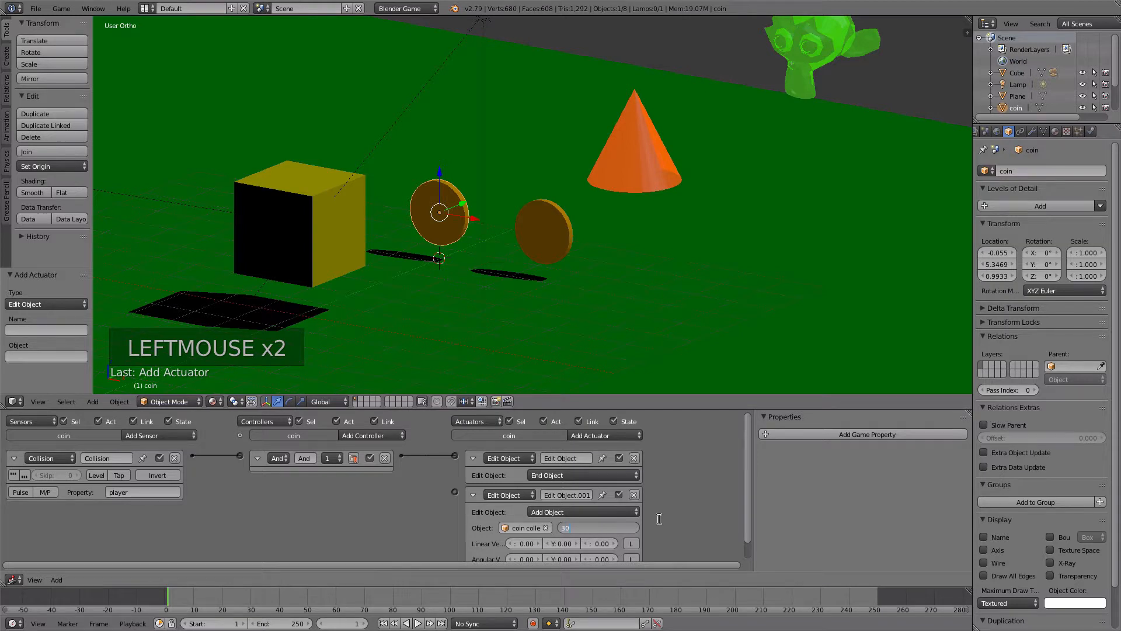
pyautogui.write('30')
pyautogui.press('Return')
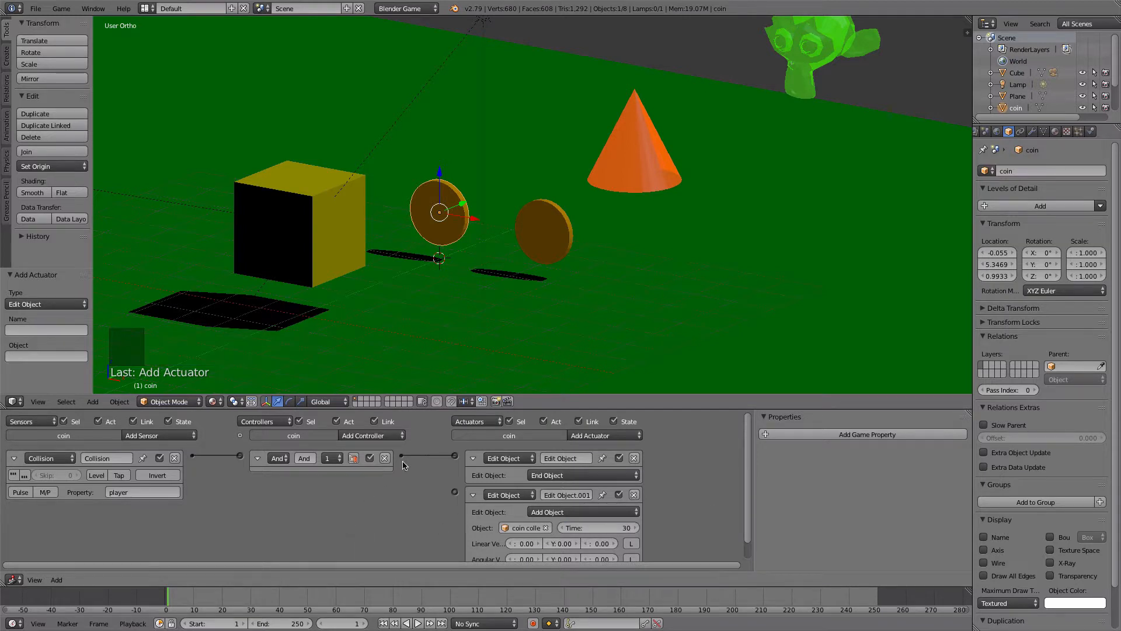
pyautogui.moveTo(745, 429); pyautogui.dragTo(747, 432)
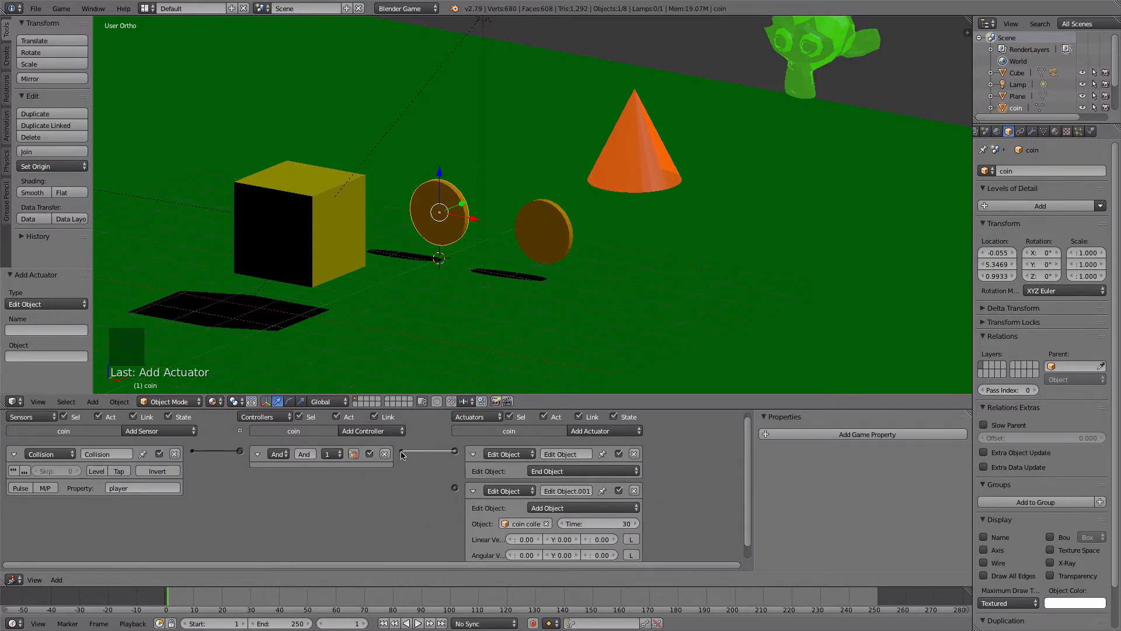
pyautogui.moveTo(401, 455); pyautogui.dragTo(456, 490)
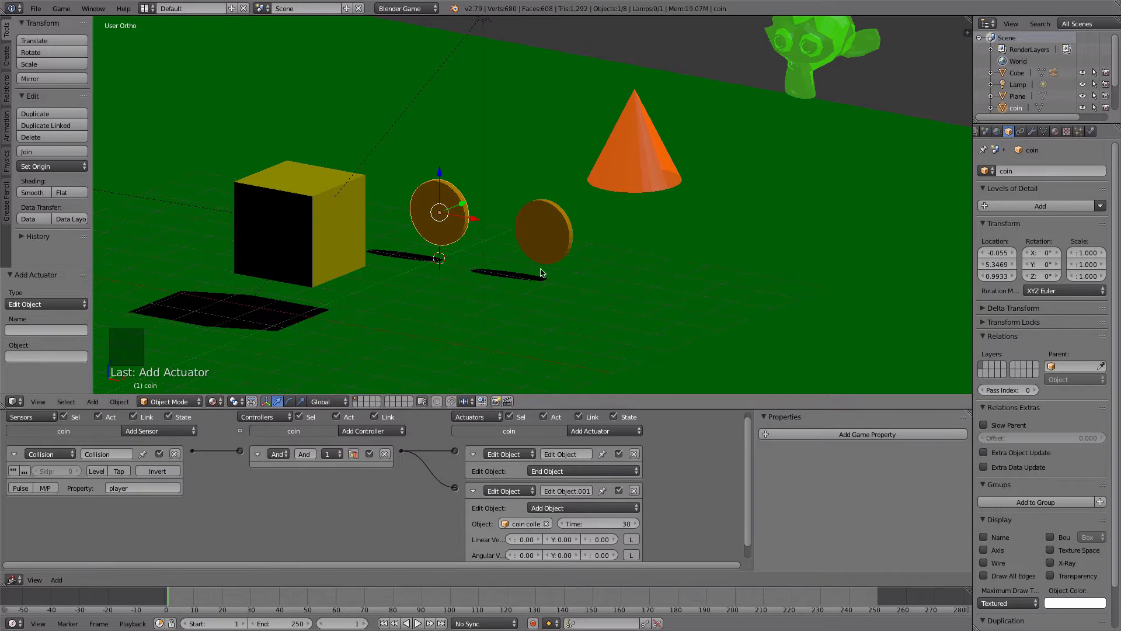
# - Run and stop the game with coin collected on the same layer, and check which object the coin's Add Object actuator uses
pyautogui.rightClick(532, 226)
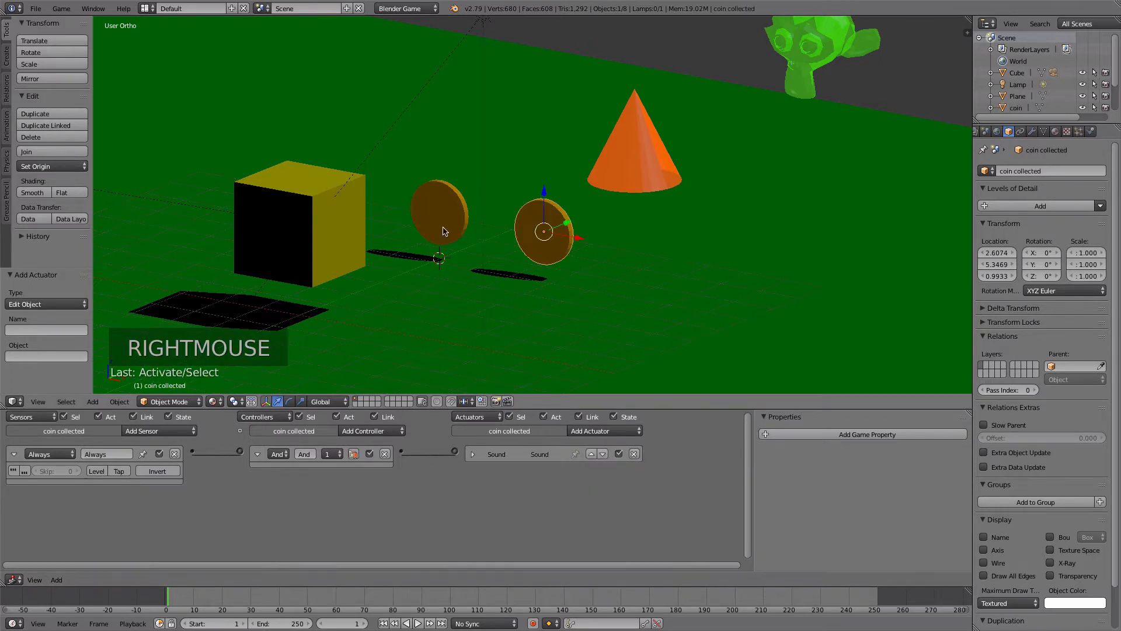
pyautogui.press('p')
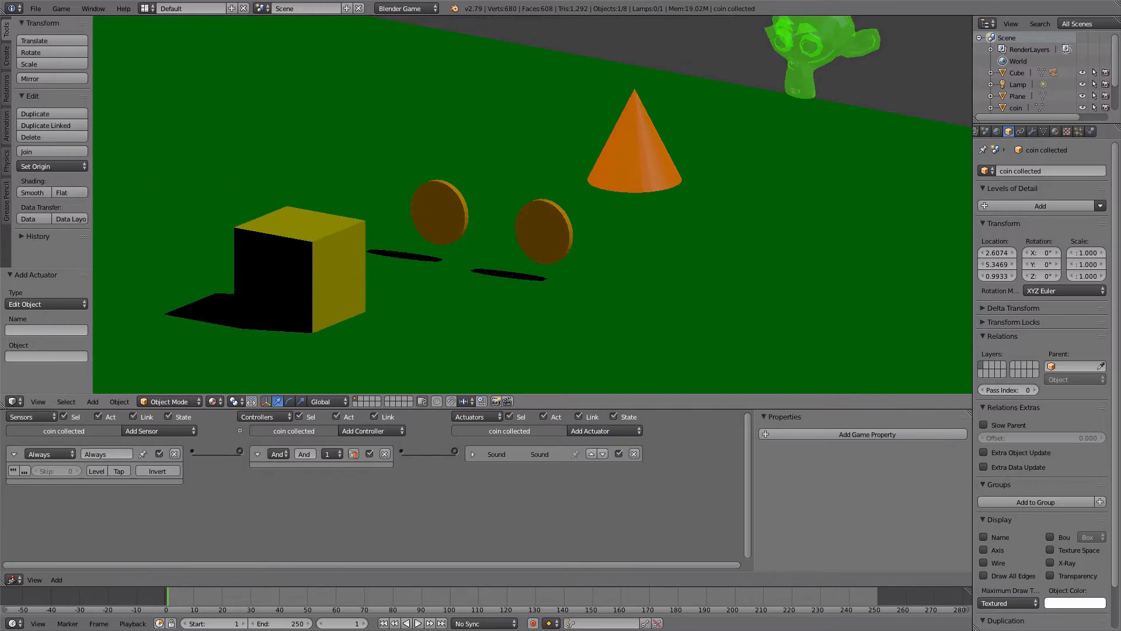
pyautogui.press('Escape')
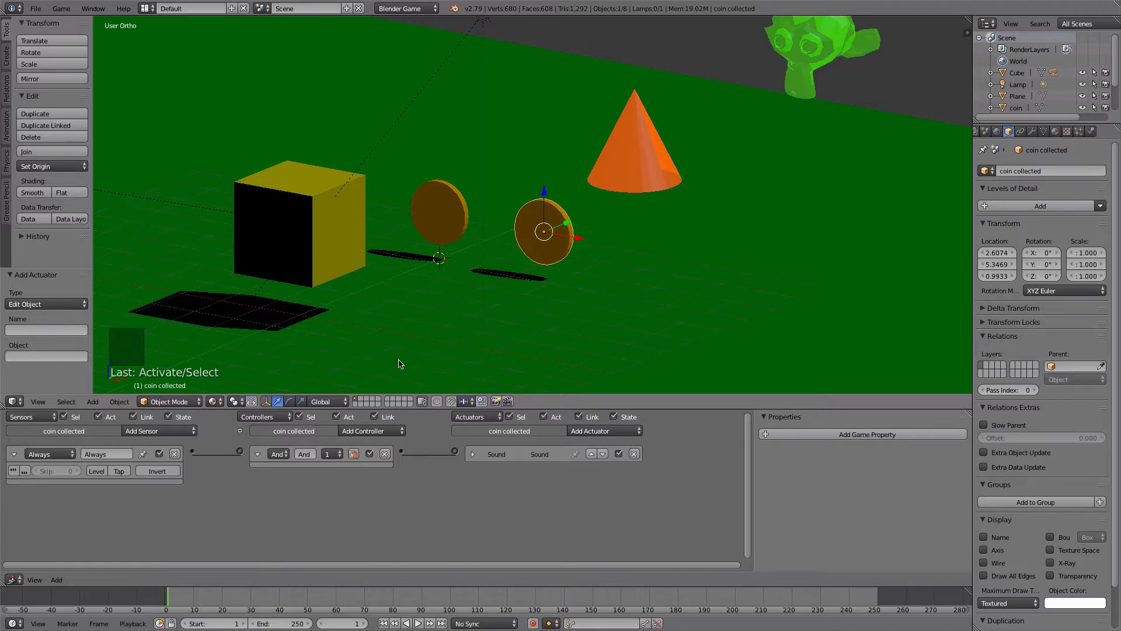
pyautogui.rightClick(435, 210)
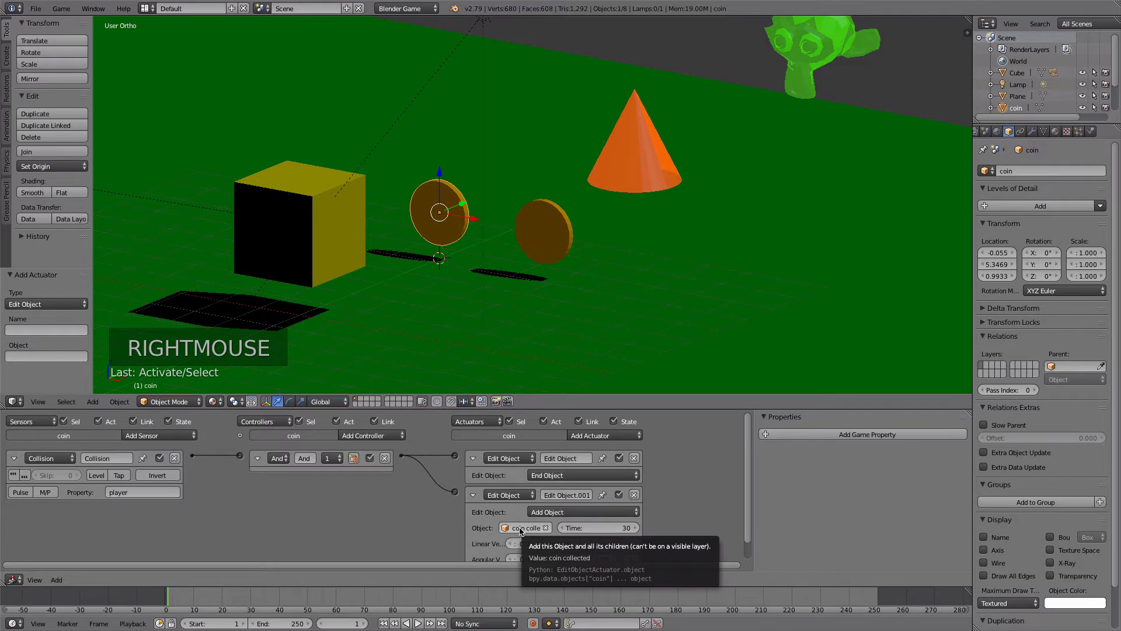
pyautogui.rightClick(527, 225)
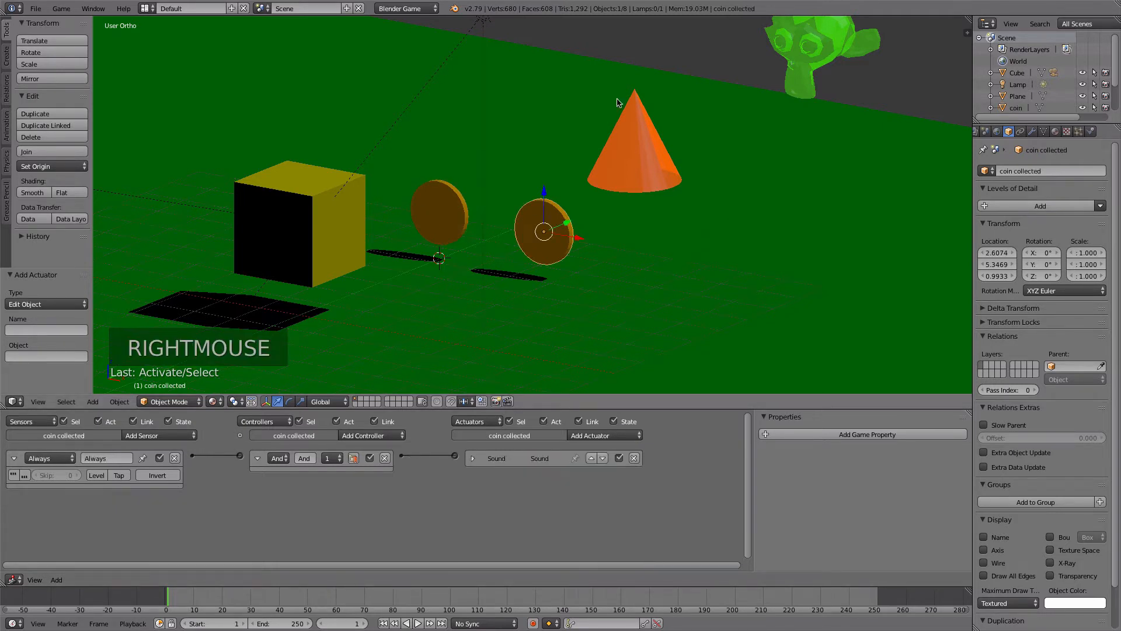
pyautogui.rightClick(427, 212)
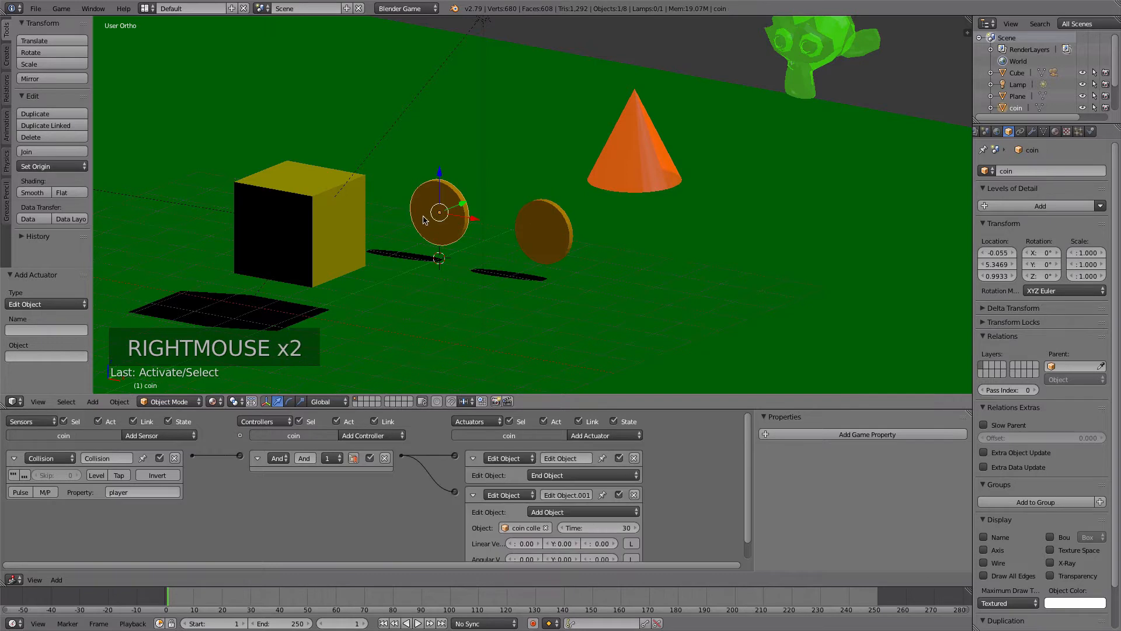
# - Move coin collected to the second layer, check each layer's contents, and display the first and second layers together
pyautogui.rightClick(531, 225)
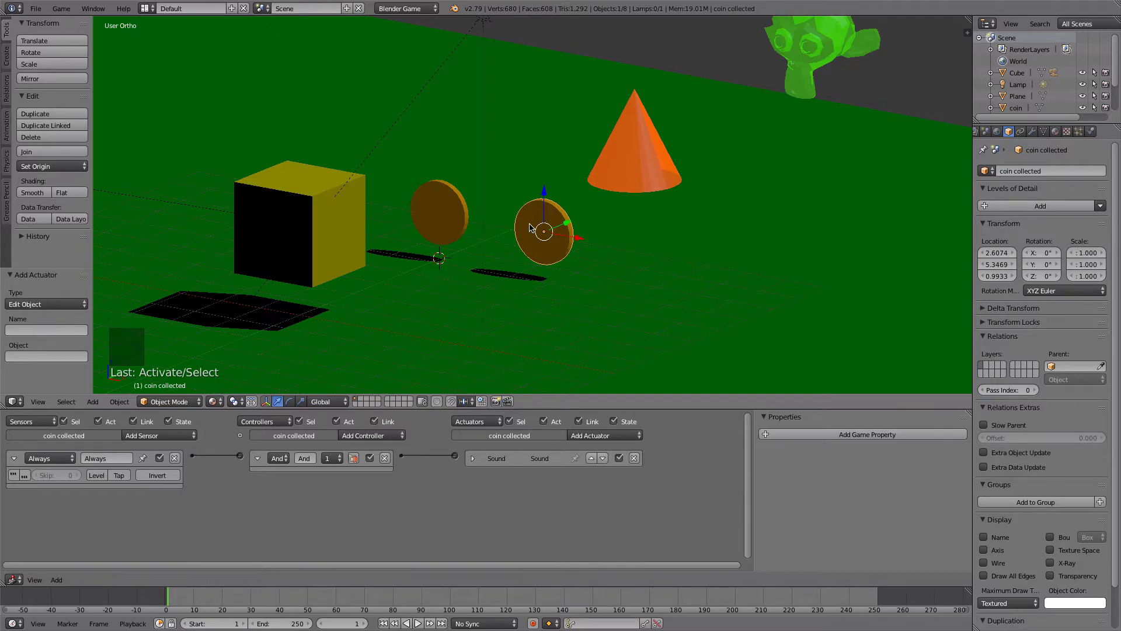
pyautogui.press('m')
pyautogui.click(631, 247)
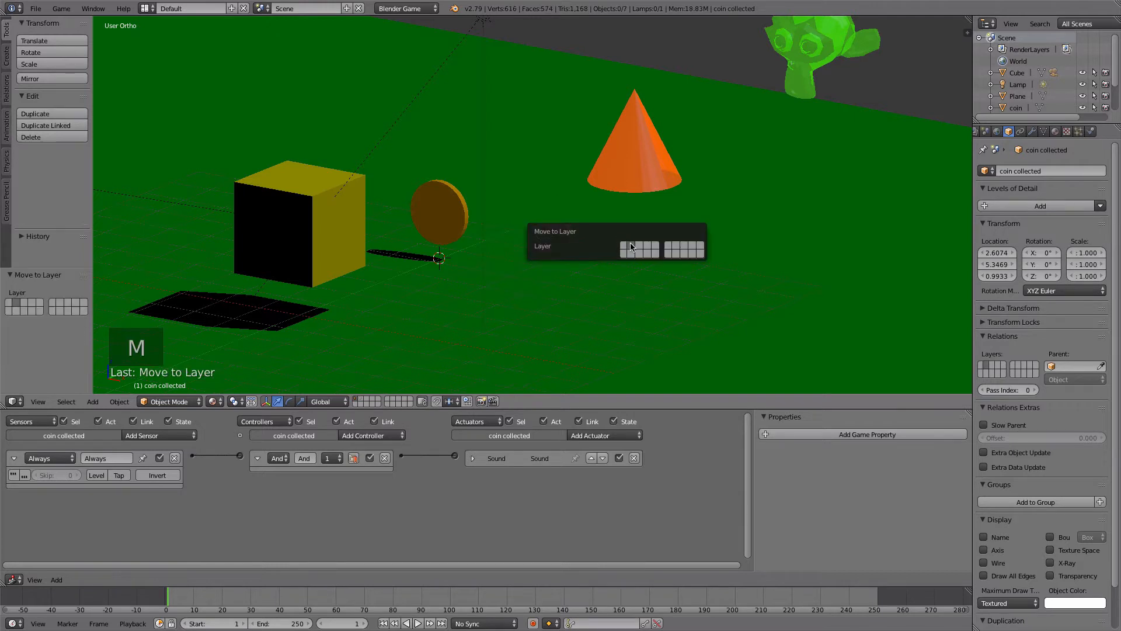
pyautogui.click(360, 400)
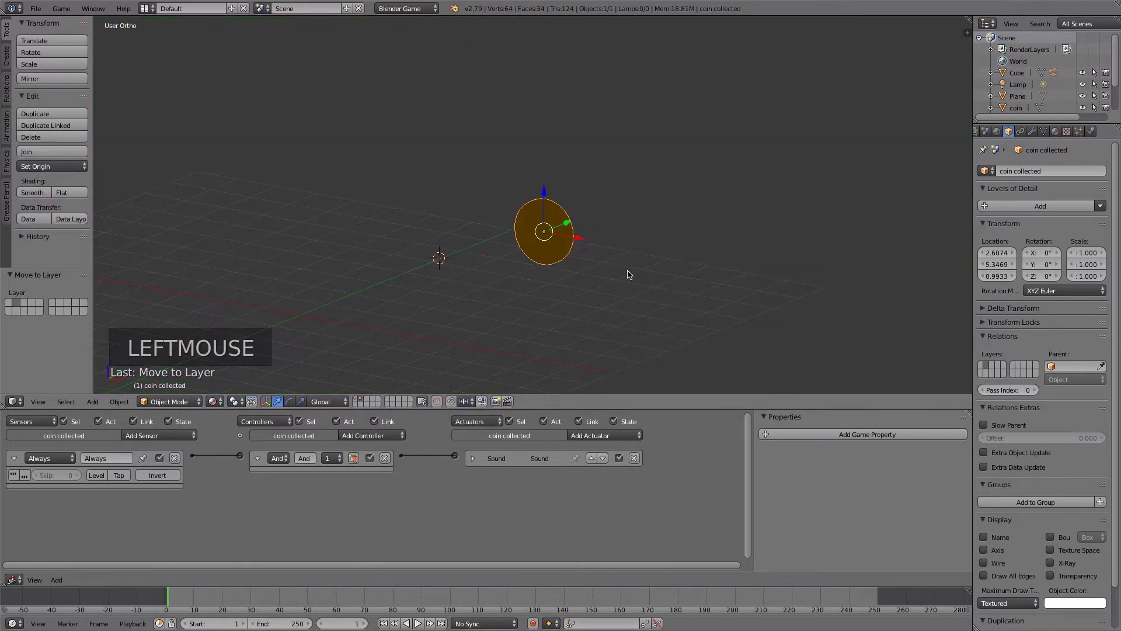
pyautogui.click(355, 401)
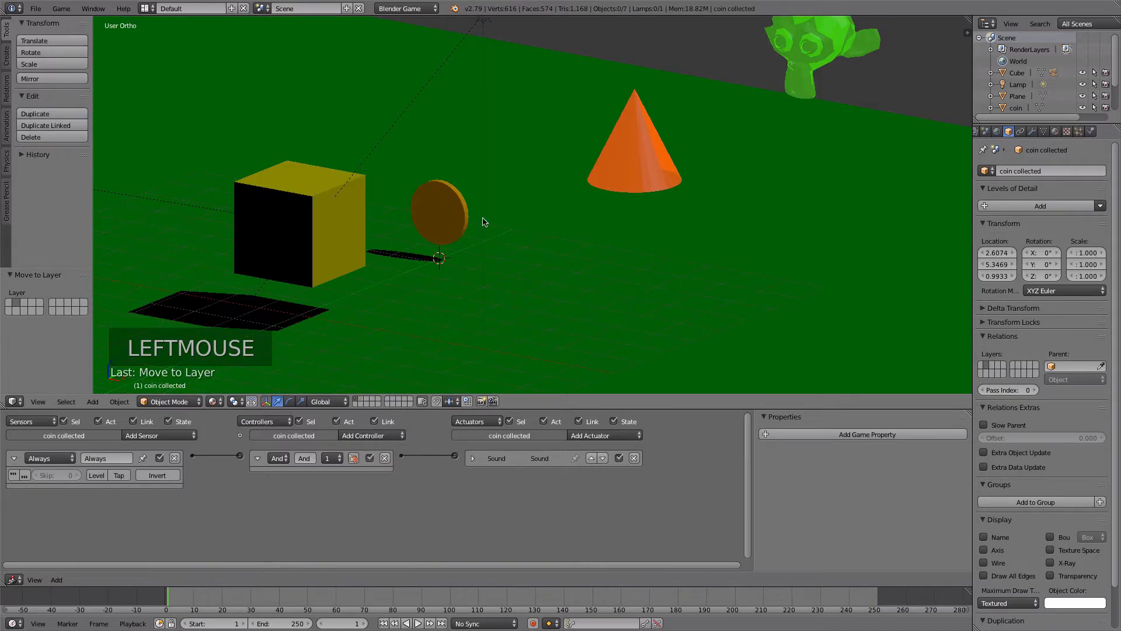
pyautogui.click(358, 402)
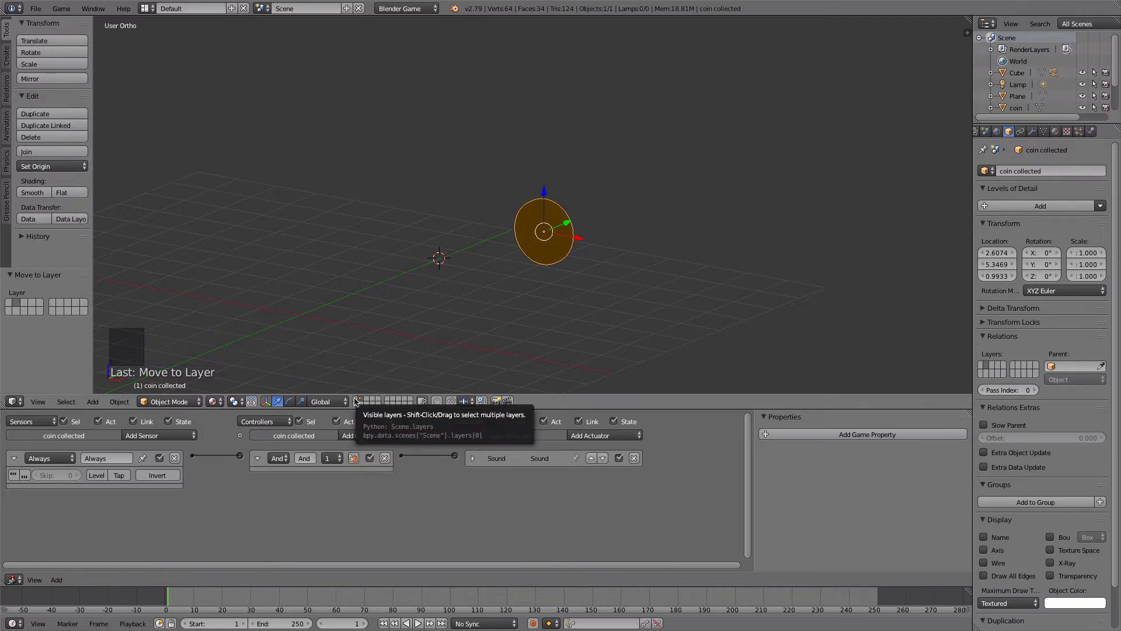
pyautogui.keyDown('shift'); pyautogui.click(355, 401); pyautogui.keyUp('shift')
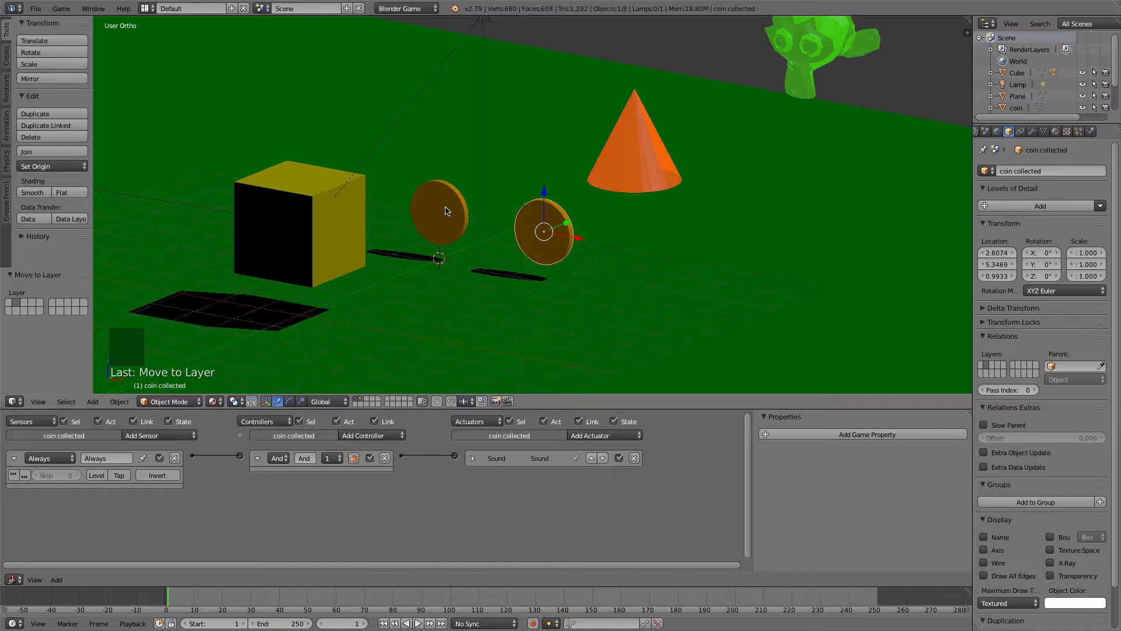
# - Review the coin's Edit Object actuators and the Sound actuator settings of coin collected
pyautogui.rightClick(446, 211)
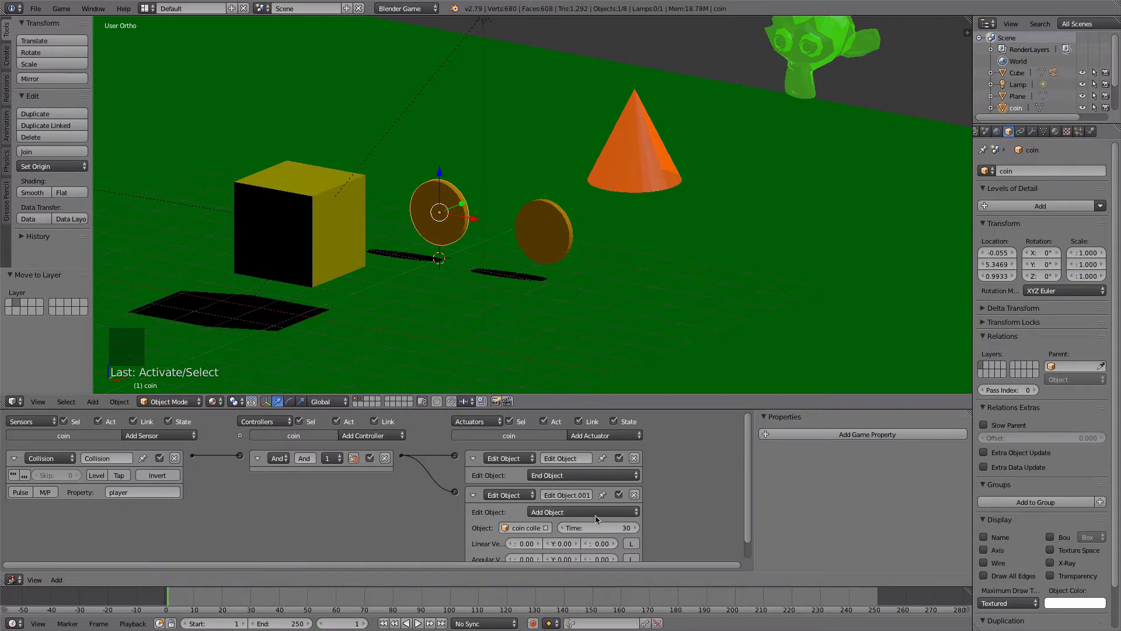
pyautogui.rightClick(541, 253)
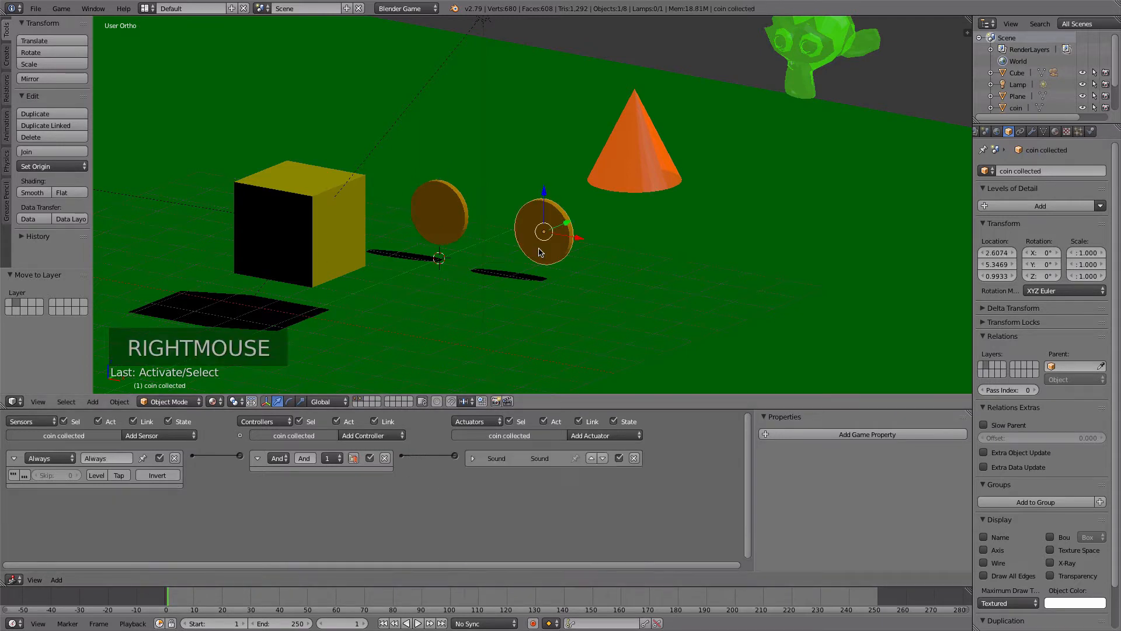
pyautogui.click(473, 458)
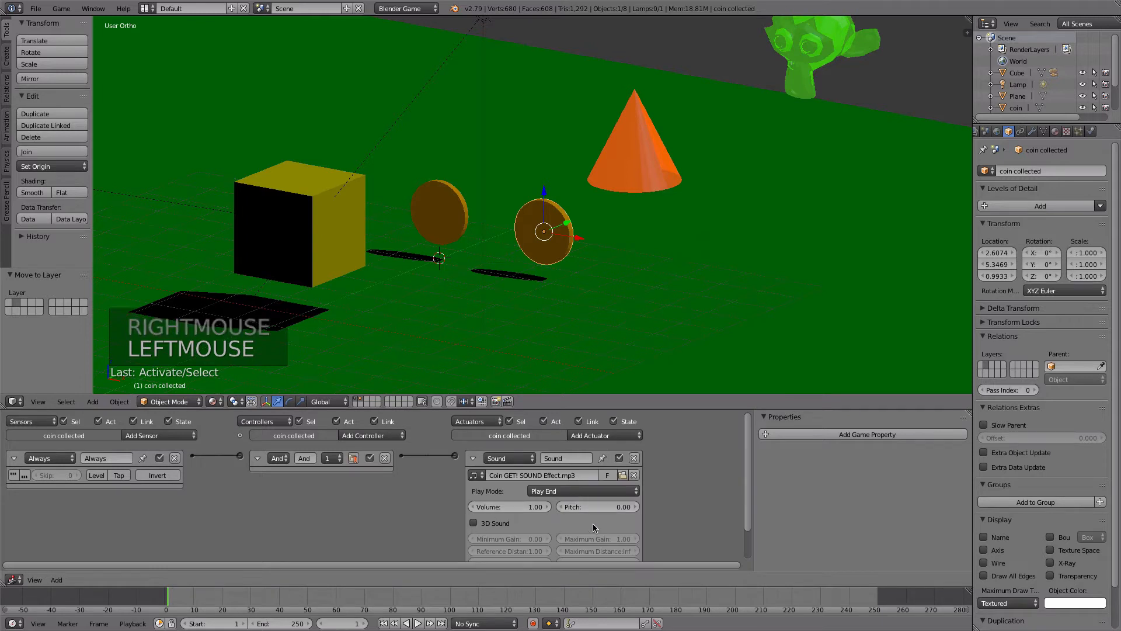
pyautogui.click(474, 459)
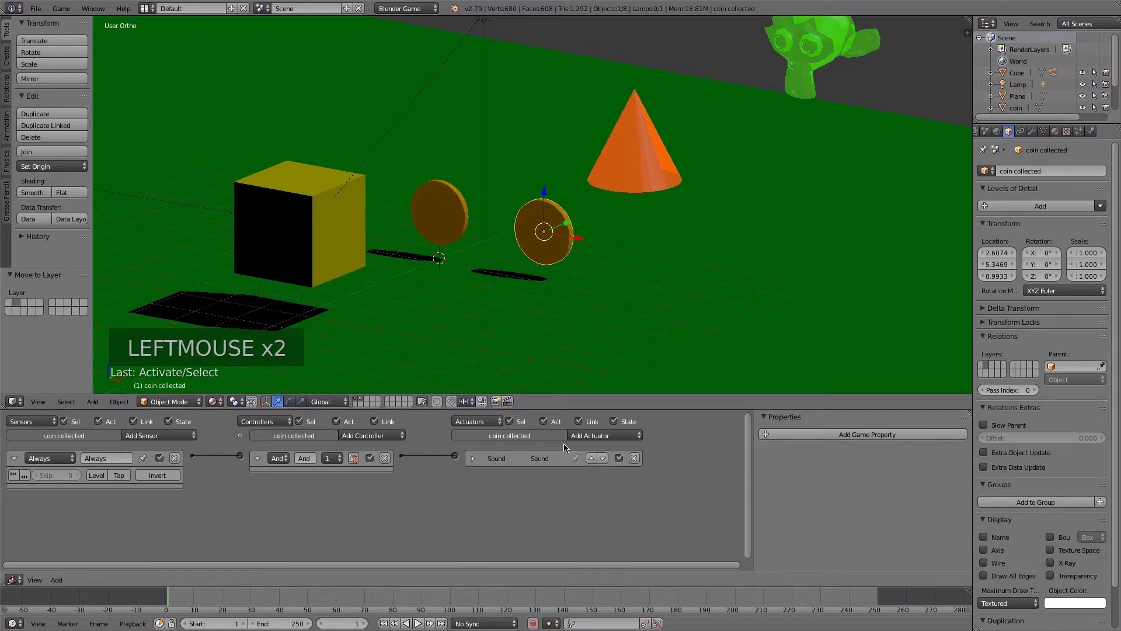
# - Add a Motion actuator with a 0.05° Z rotation to coin collected, link it to the And controller, and test it in the game
pyautogui.click(591, 435)
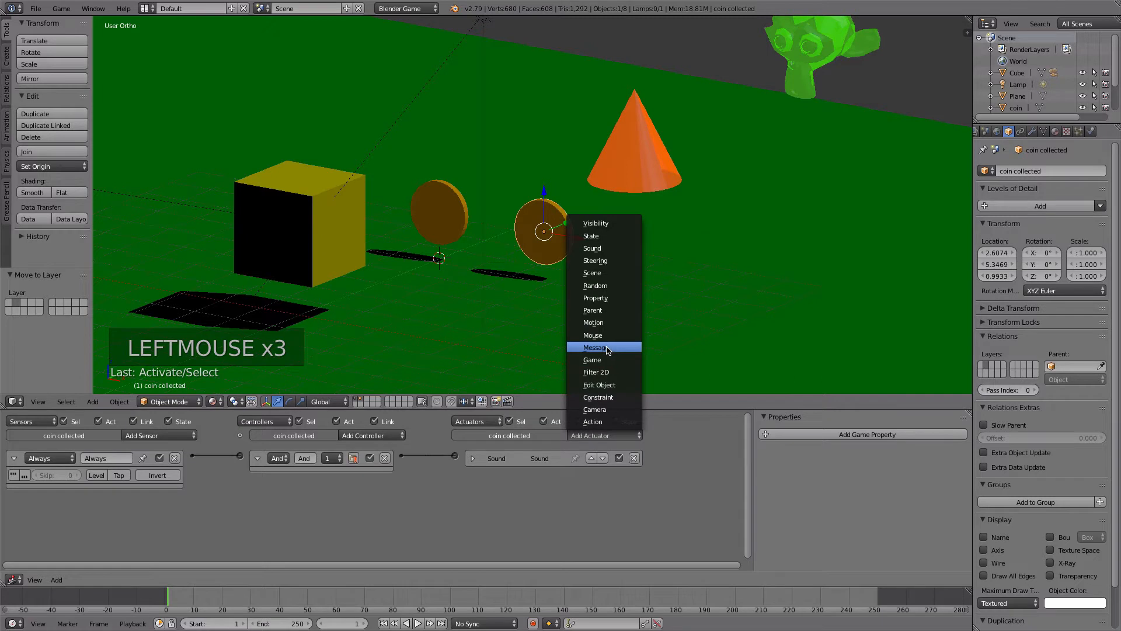
pyautogui.click(610, 322)
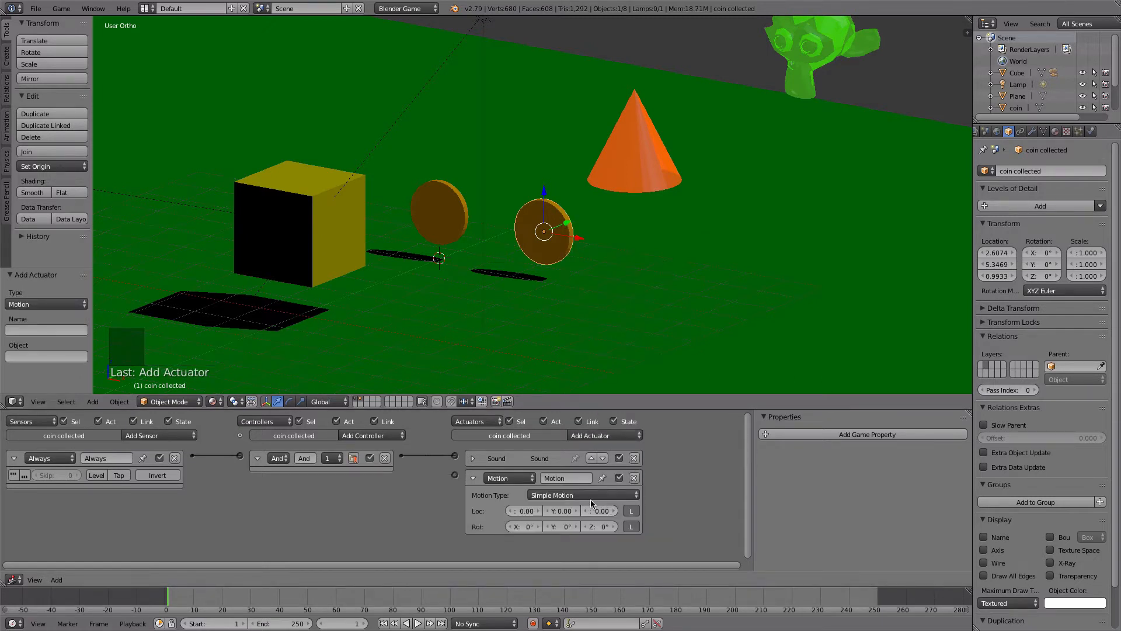
pyautogui.click(599, 528)
pyautogui.press('Return')
pyautogui.moveTo(407, 458); pyautogui.dragTo(455, 475)
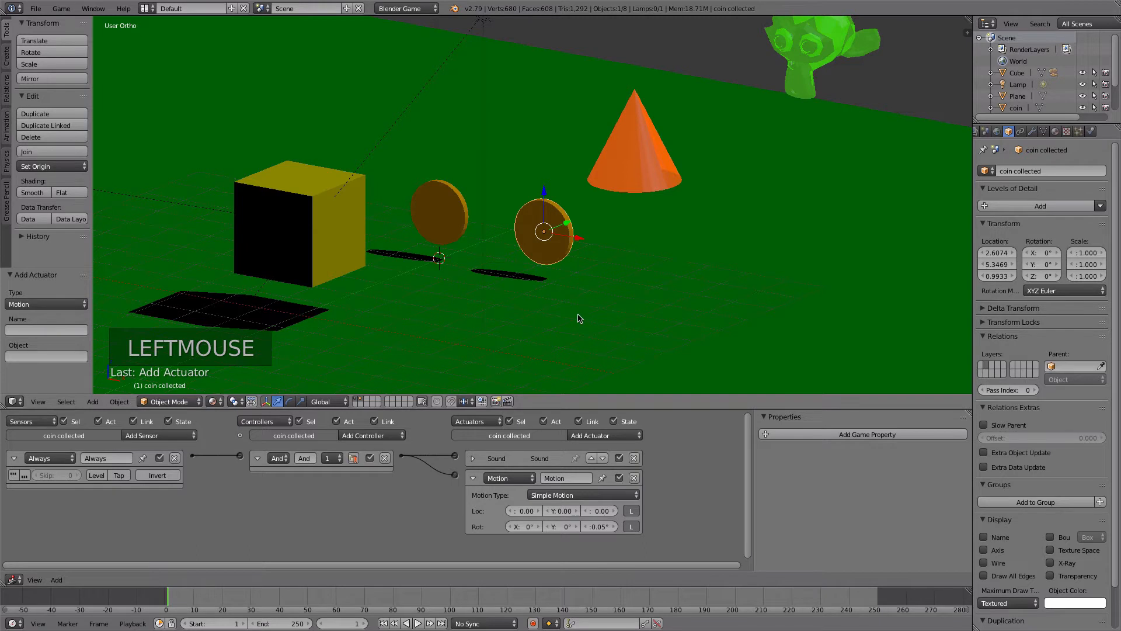
pyautogui.press('p')
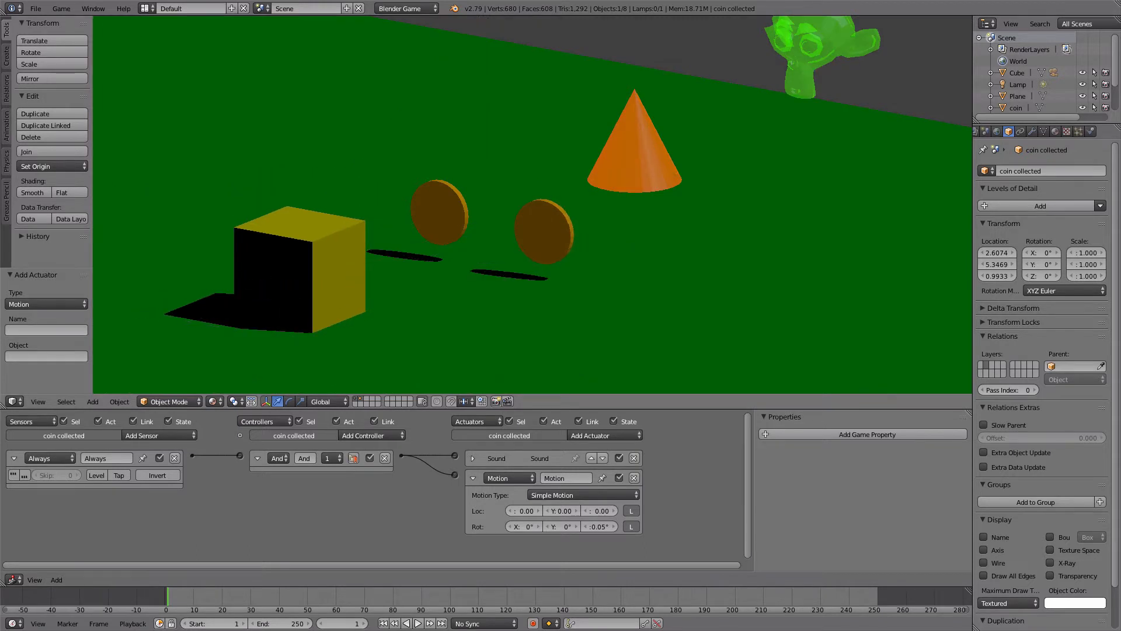
pyautogui.press('Escape')
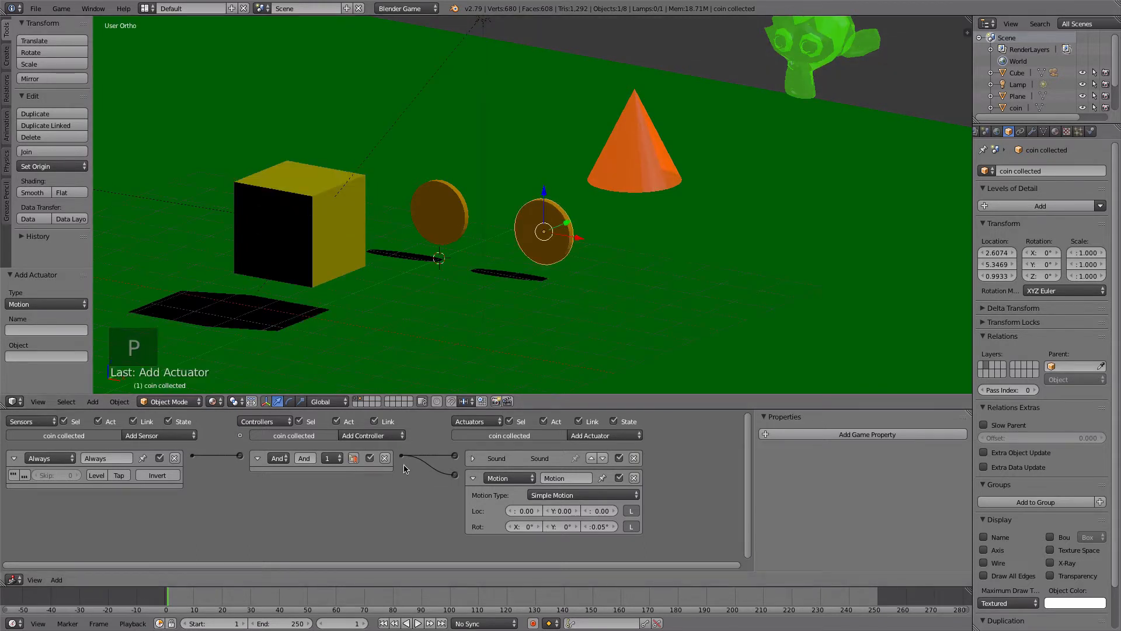
# - Reset the Motion actuator's Z rotation to 0°, set its Z location to 0.05, and test the movement in the game
pyautogui.click(597, 527)
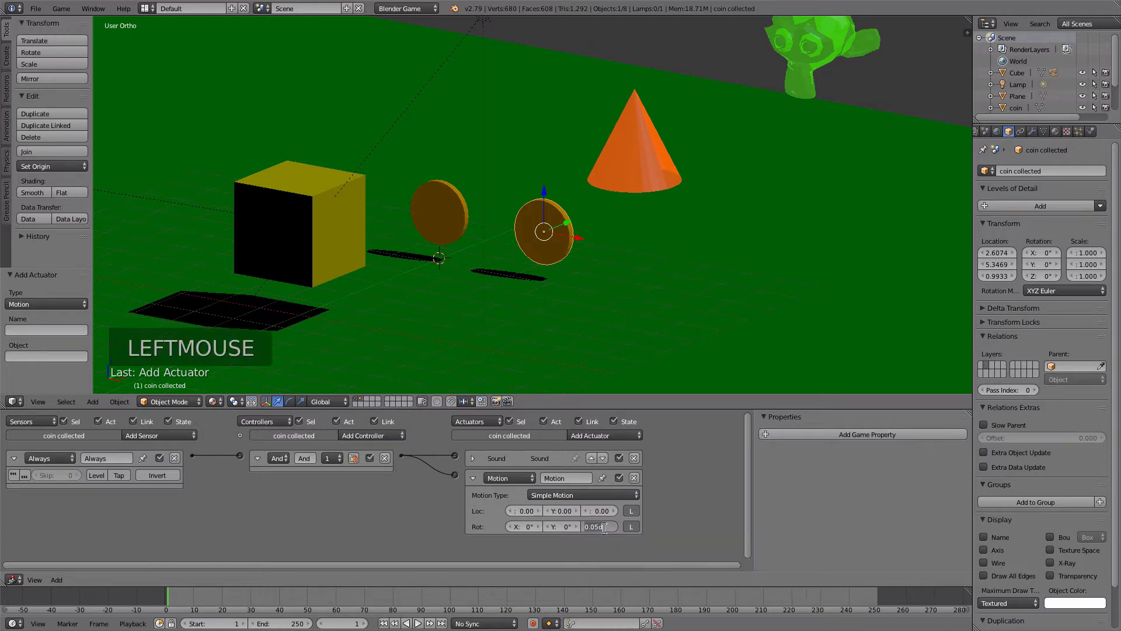
pyautogui.click(598, 511)
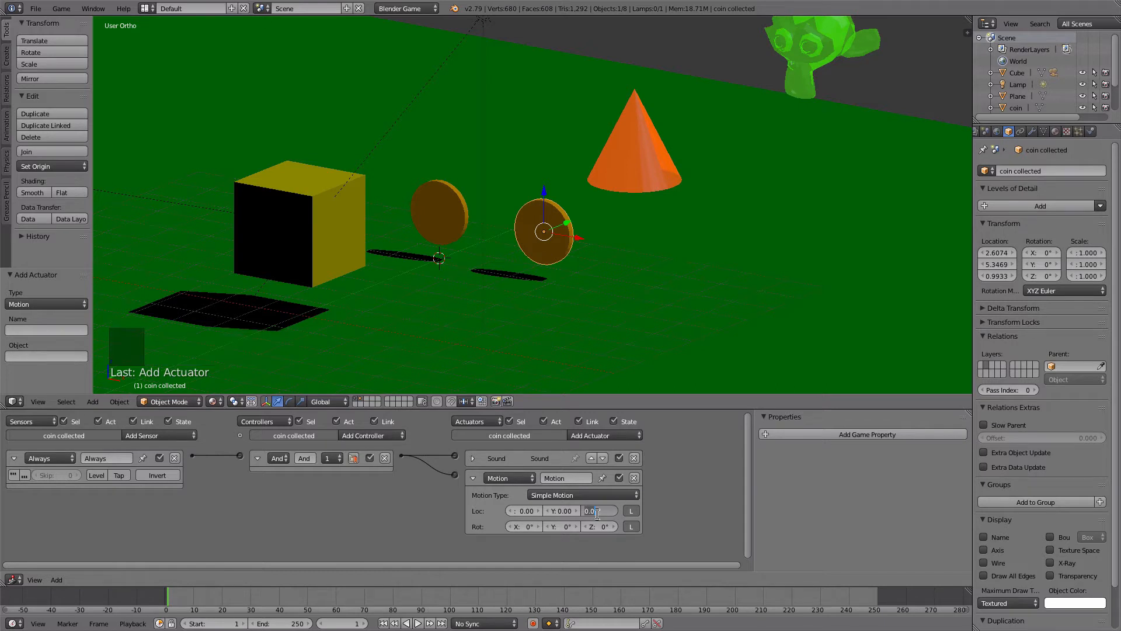
pyautogui.write('.05')
pyautogui.press('Tab')
pyautogui.scroll(3, 672, 499)
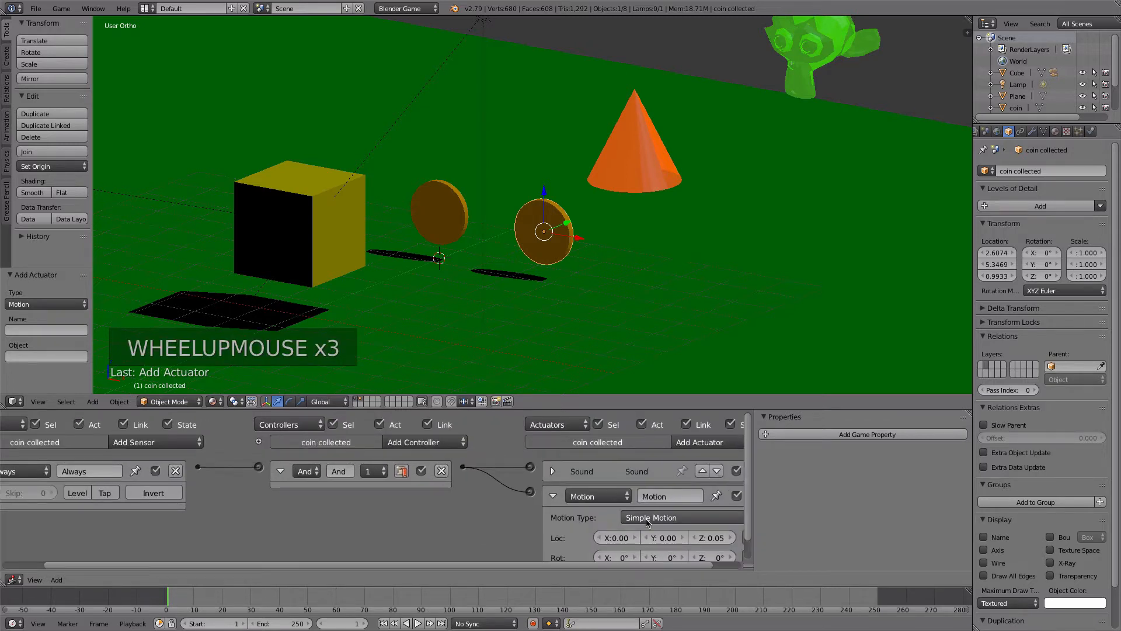
pyautogui.keyDown('shift'); pyautogui.moveTo(650, 518); pyautogui.dragTo(621, 503, button='middle'); pyautogui.keyUp('shift')
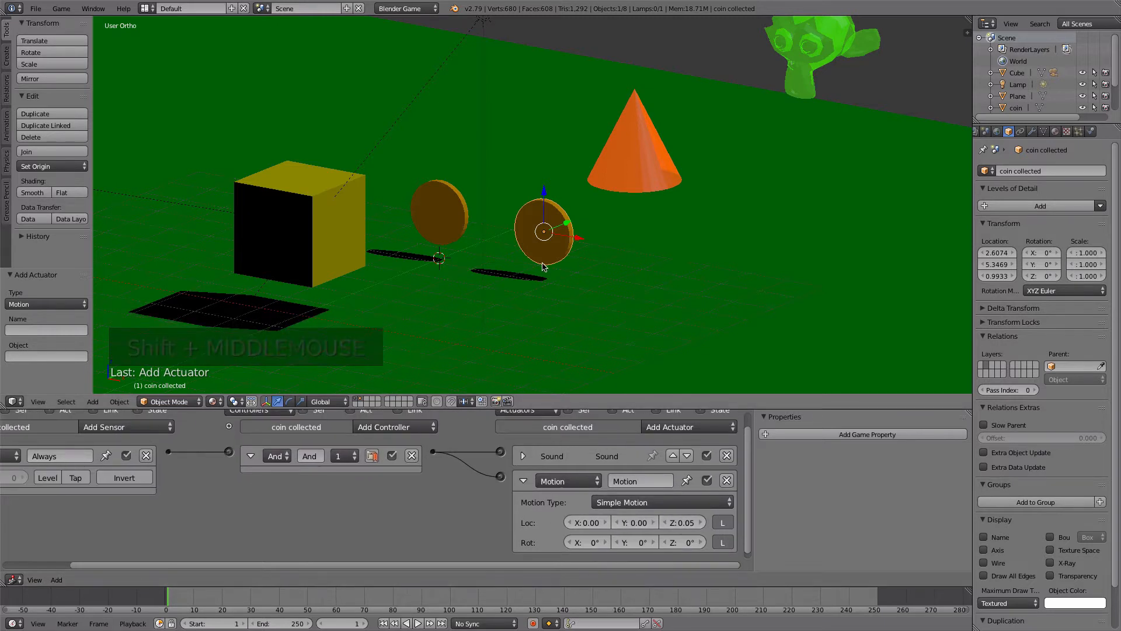
pyautogui.press('p')
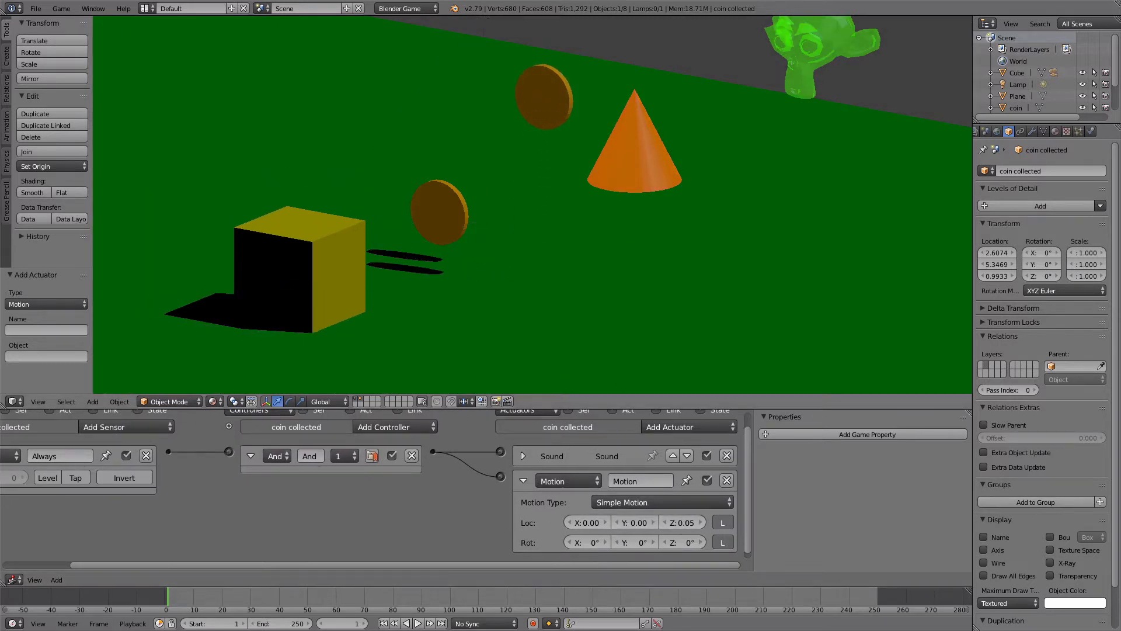
pyautogui.press('Escape')
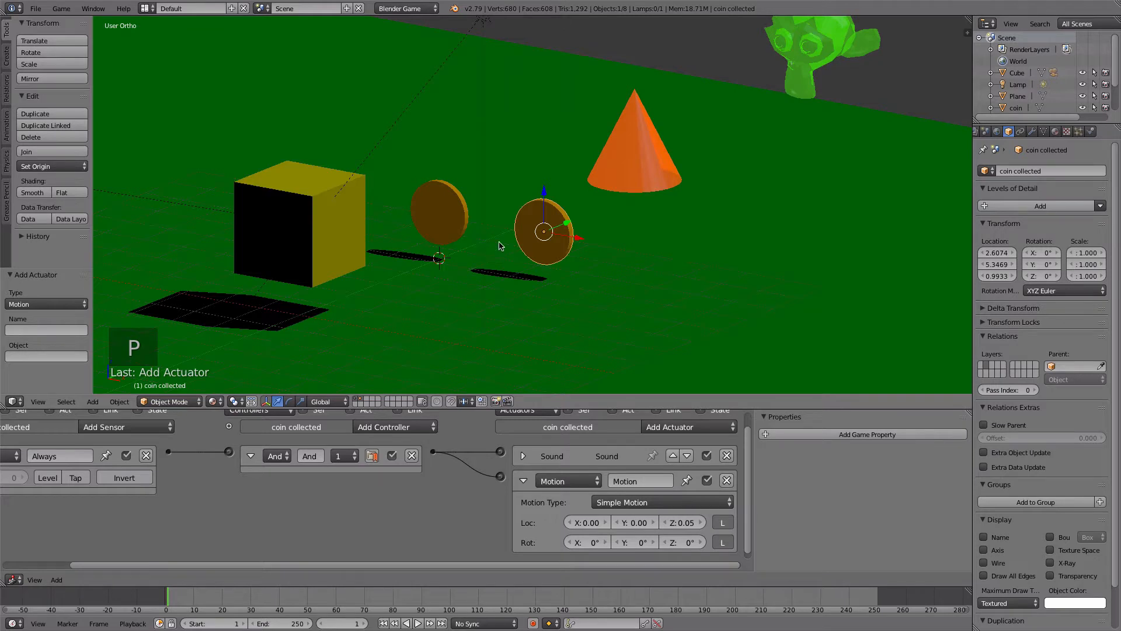
# - Display only the first layer and run the game to test collecting the coin with the cube
pyautogui.rightClick(464, 219)
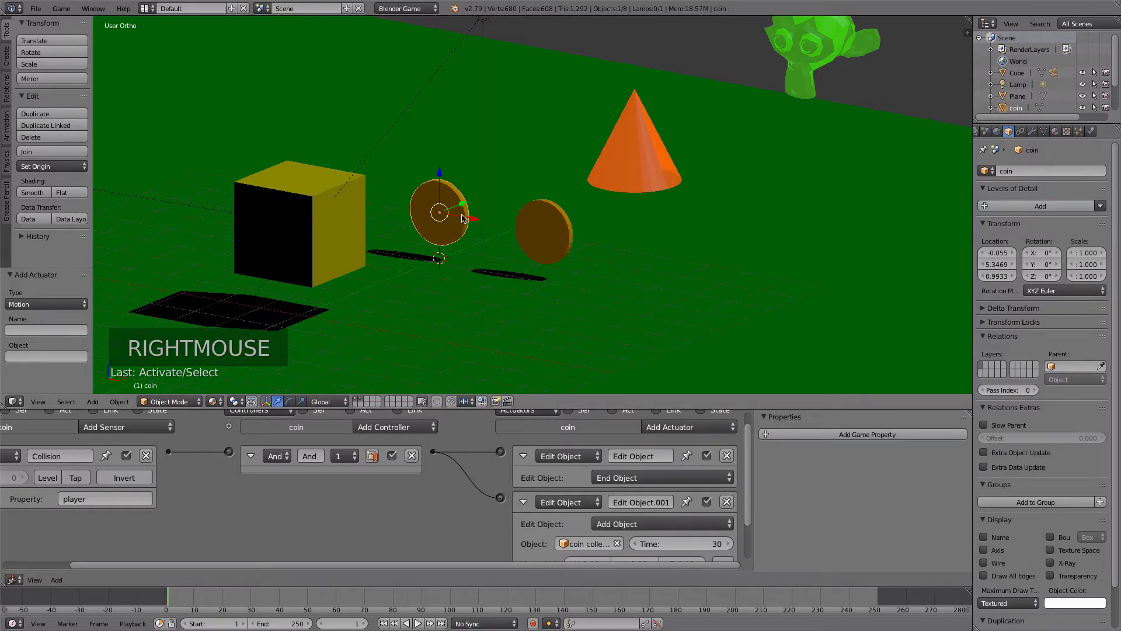
pyautogui.rightClick(537, 216)
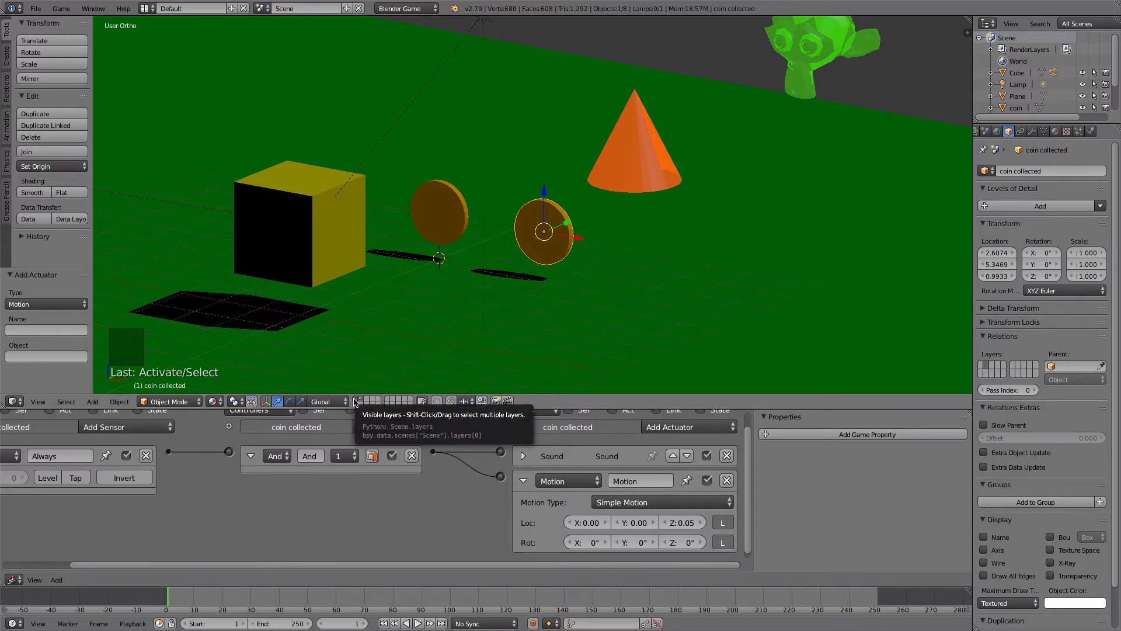
pyautogui.click(356, 402)
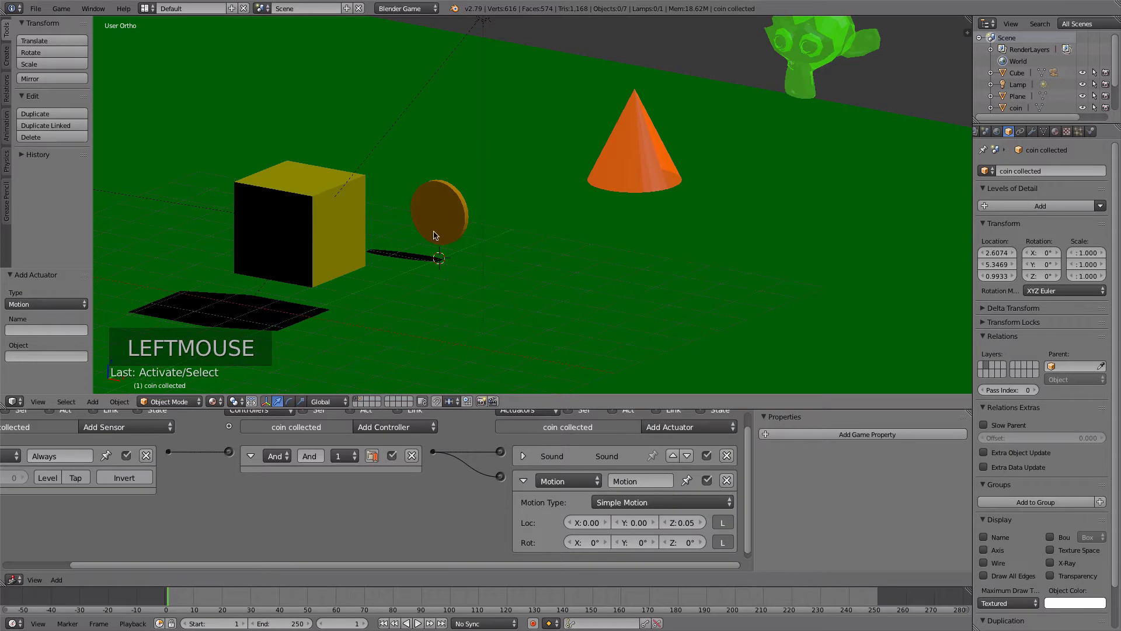
pyautogui.press('p')
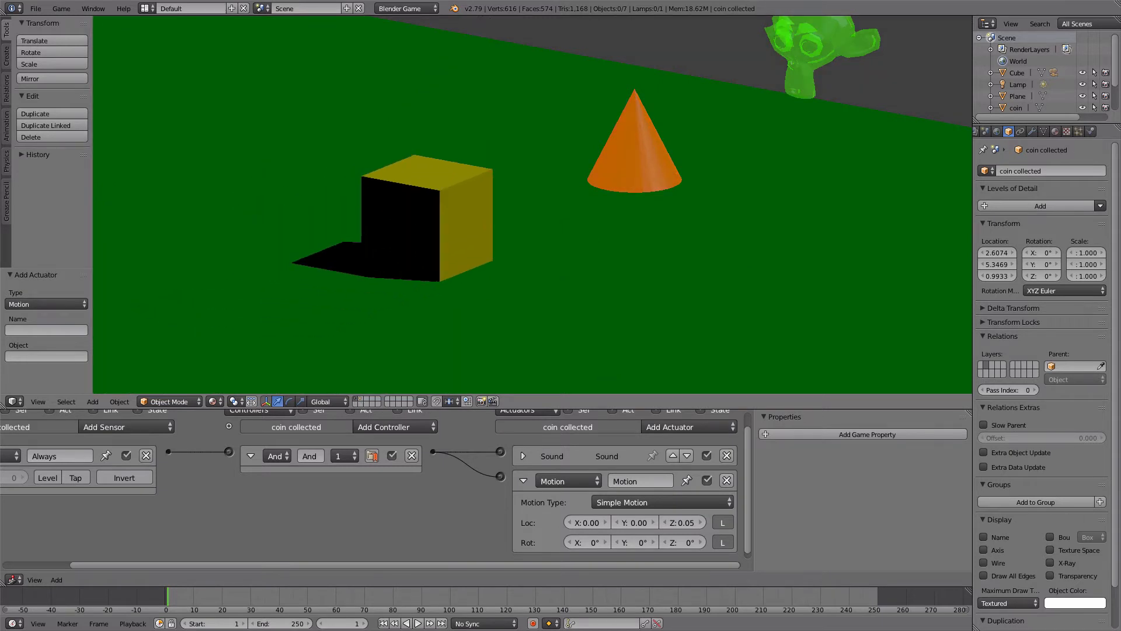
pyautogui.press('Escape')
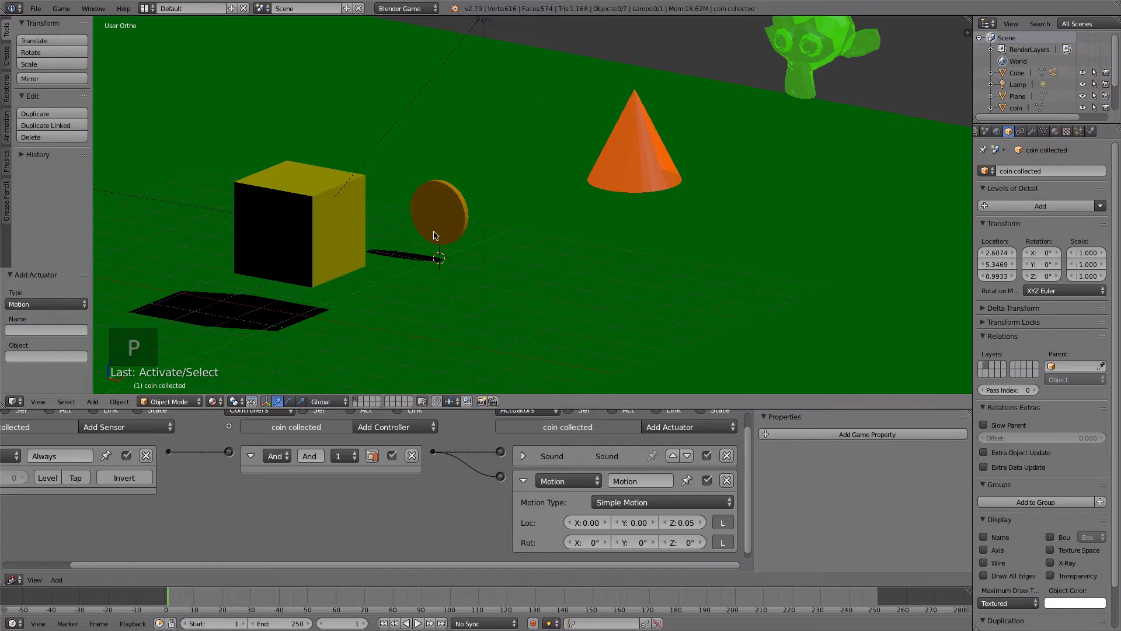
# - Select the coin and collapse both of its Edit Object actuators
pyautogui.rightClick(434, 214)
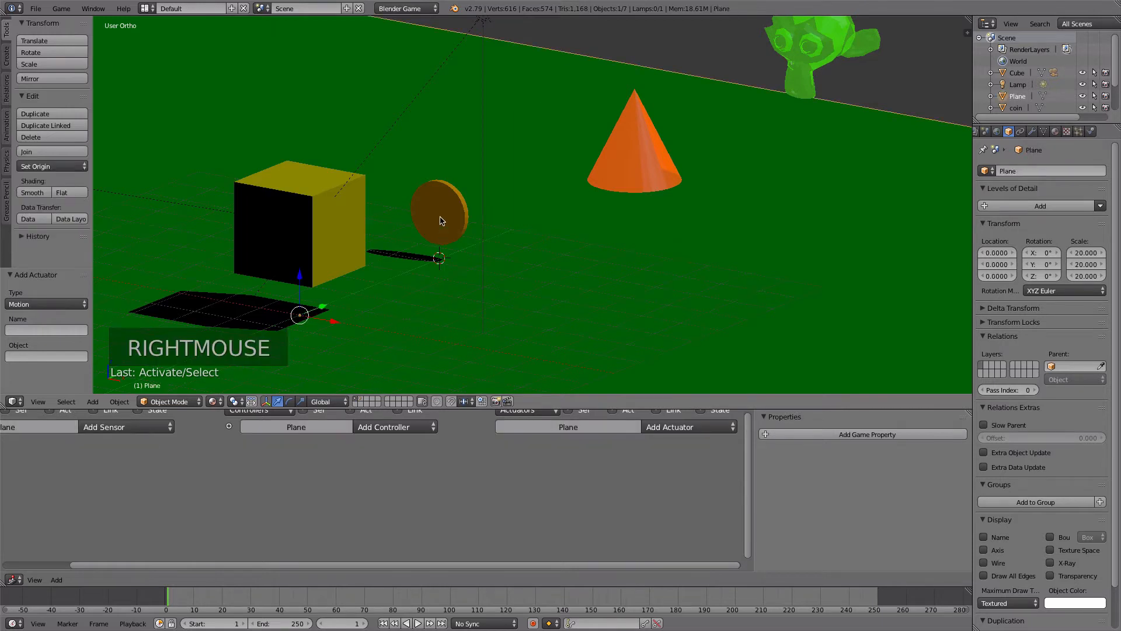
pyautogui.rightClick(442, 221)
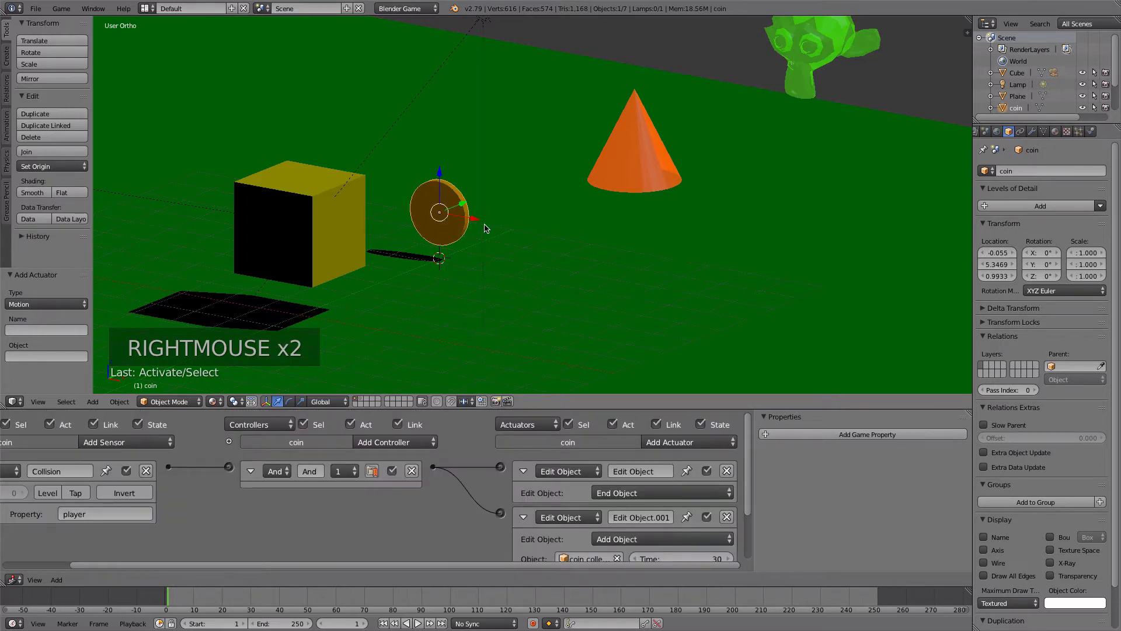
pyautogui.moveTo(747, 428)
pyautogui.mouseDown()
pyautogui.moveTo(752, 472)
pyautogui.moveTo(749, 431)
pyautogui.mouseUp()
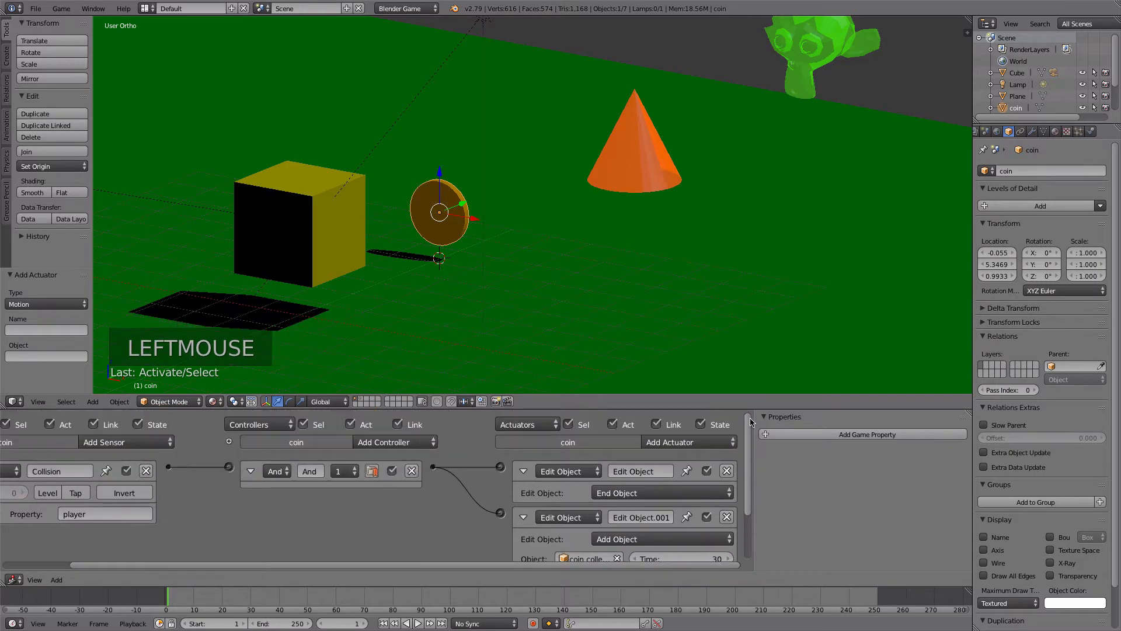
pyautogui.click(523, 516)
pyautogui.click(524, 468)
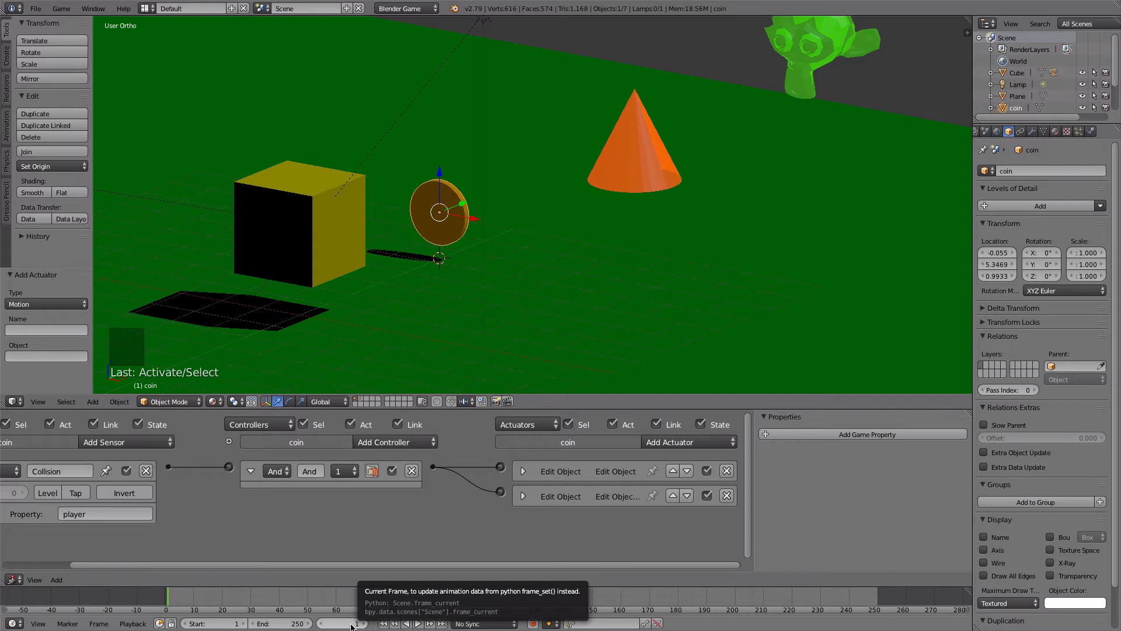
# - Set the animation's end frame to 20 and insert a Rotation keyframe for the coin at frame 1
pyautogui.click(287, 624)
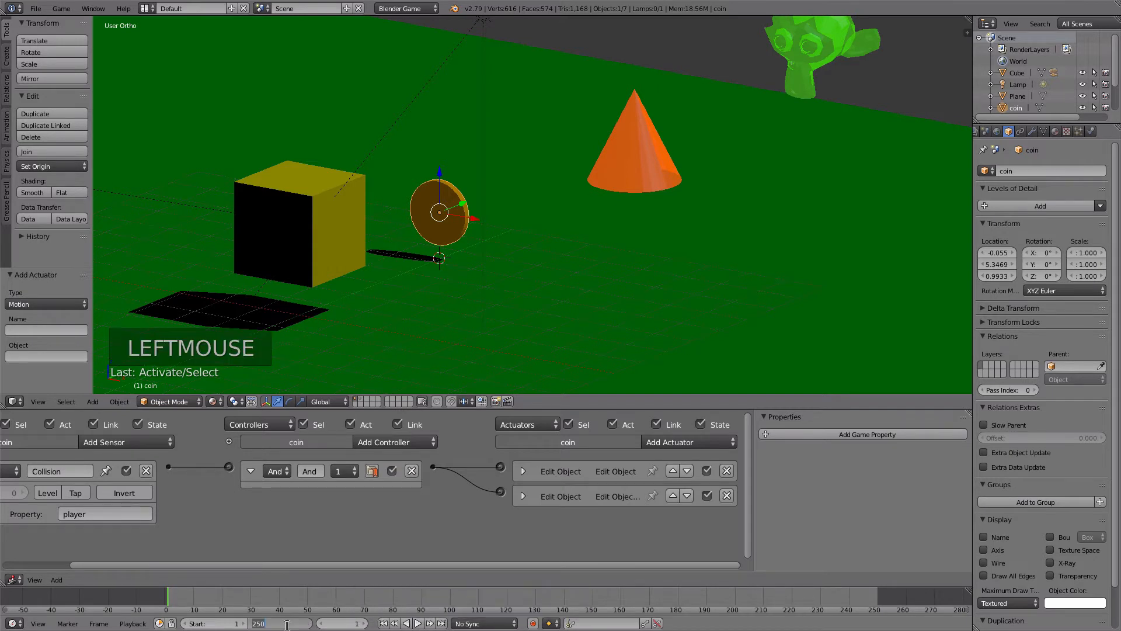
pyautogui.press('Return')
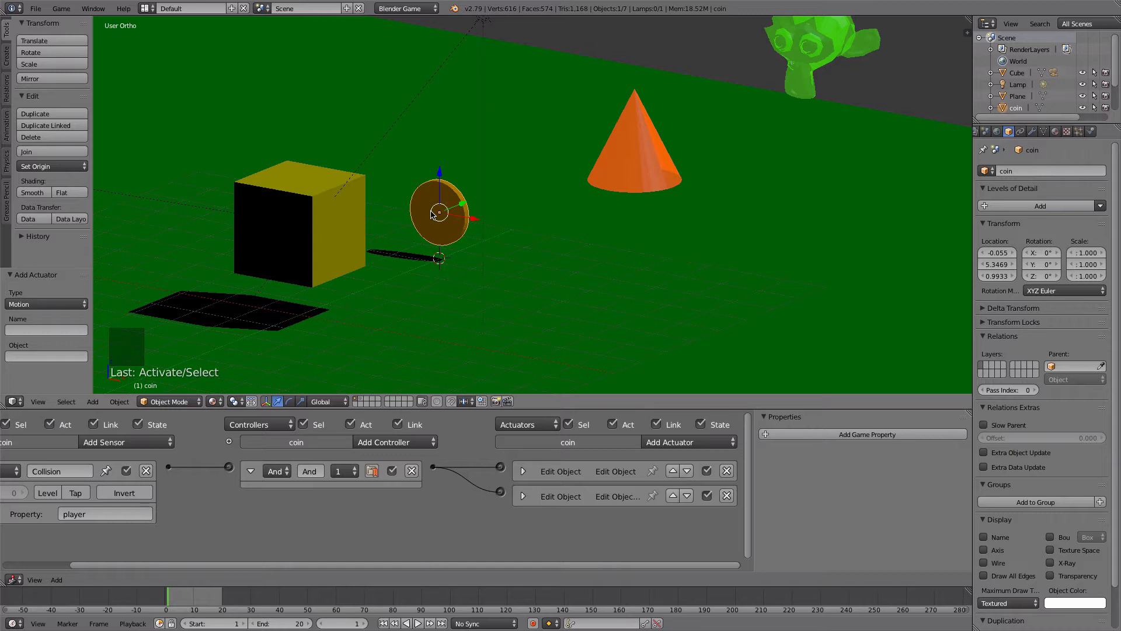
pyautogui.press('i')
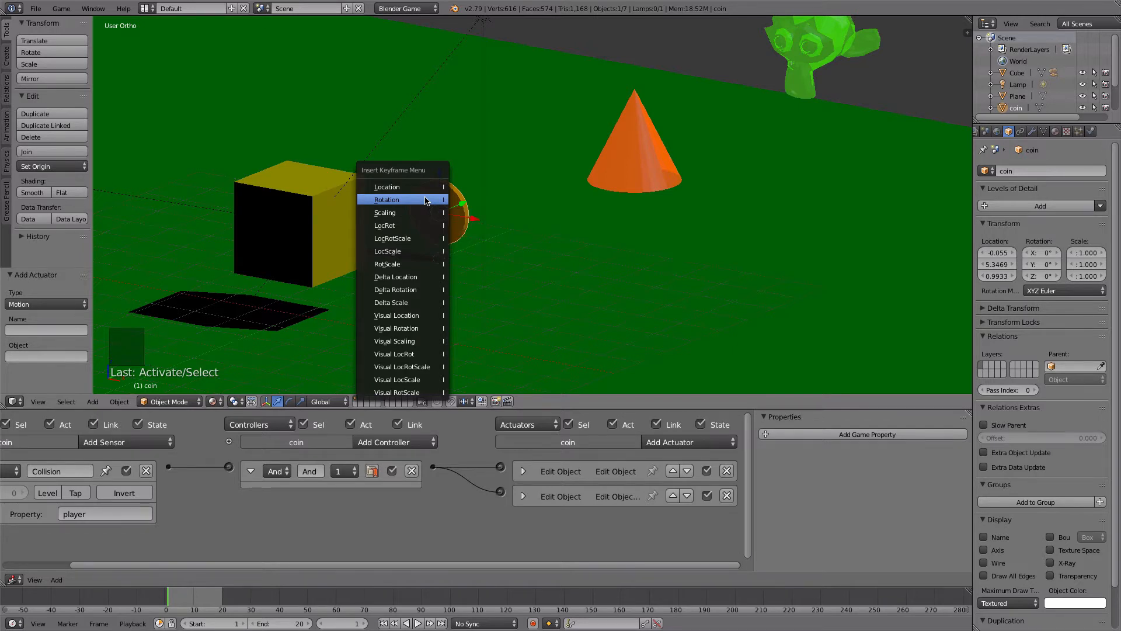
pyautogui.click(425, 200)
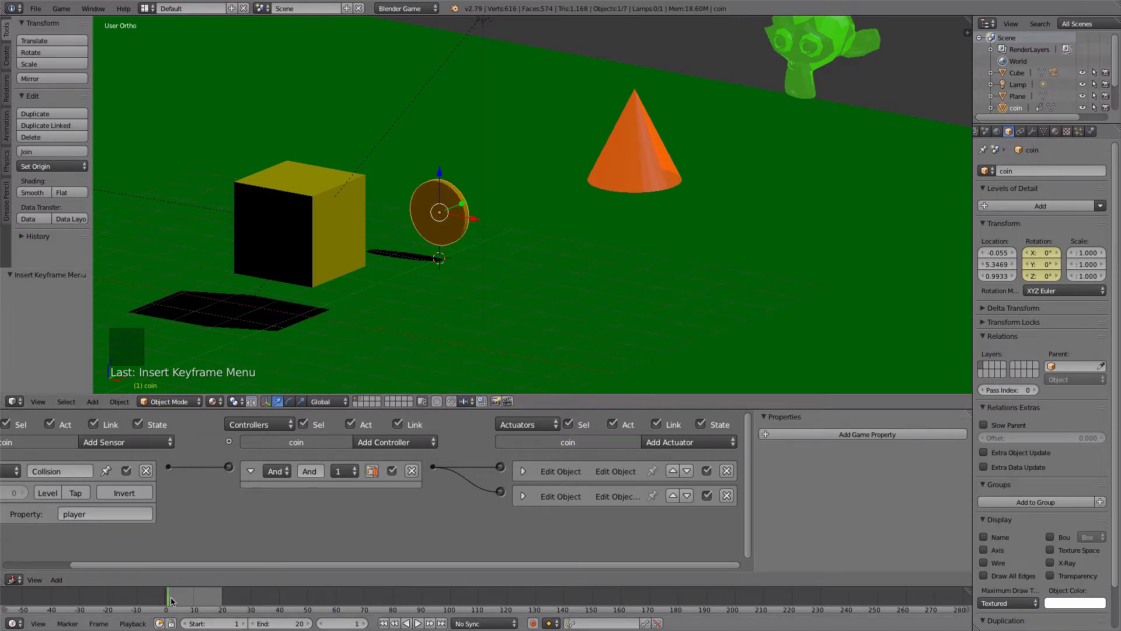
# - Rotate the coin 90° about the Z axis at frame 6 and insert a Rotation keyframe
pyautogui.moveTo(171, 600); pyautogui.dragTo(182, 600)
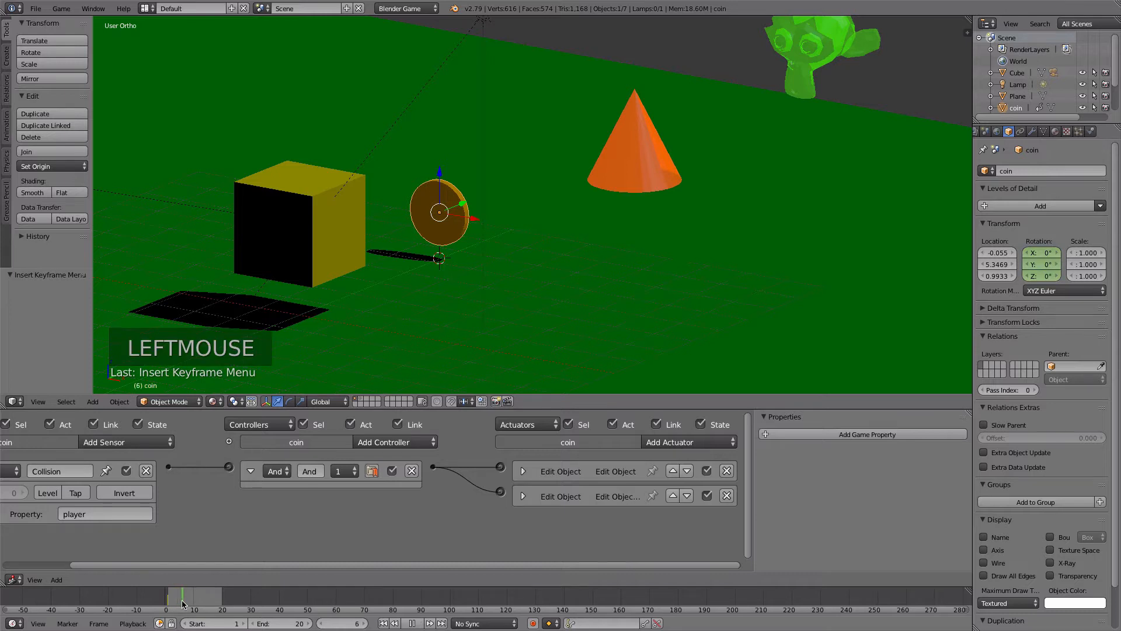
pyautogui.write('rz90')
pyautogui.click(436, 219)
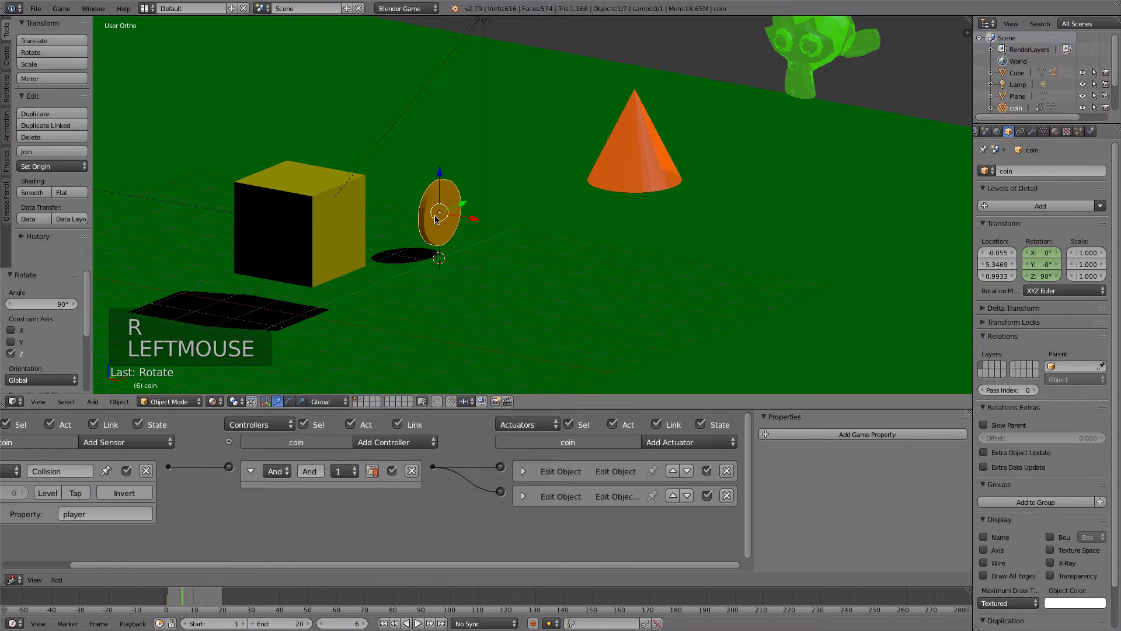
pyautogui.press('i')
pyautogui.click(435, 219)
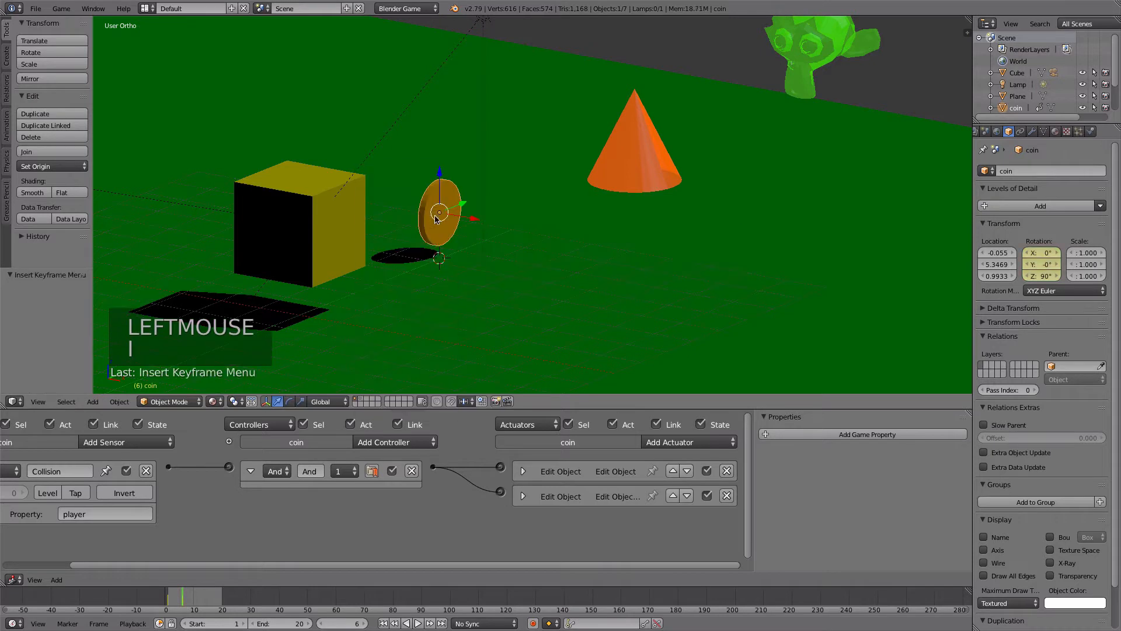
# - Preview the coin's spin, and try rotating it a further 90° about Z at frames 11 and 16 without keyframing
pyautogui.moveTo(180, 606); pyautogui.dragTo(177, 607)
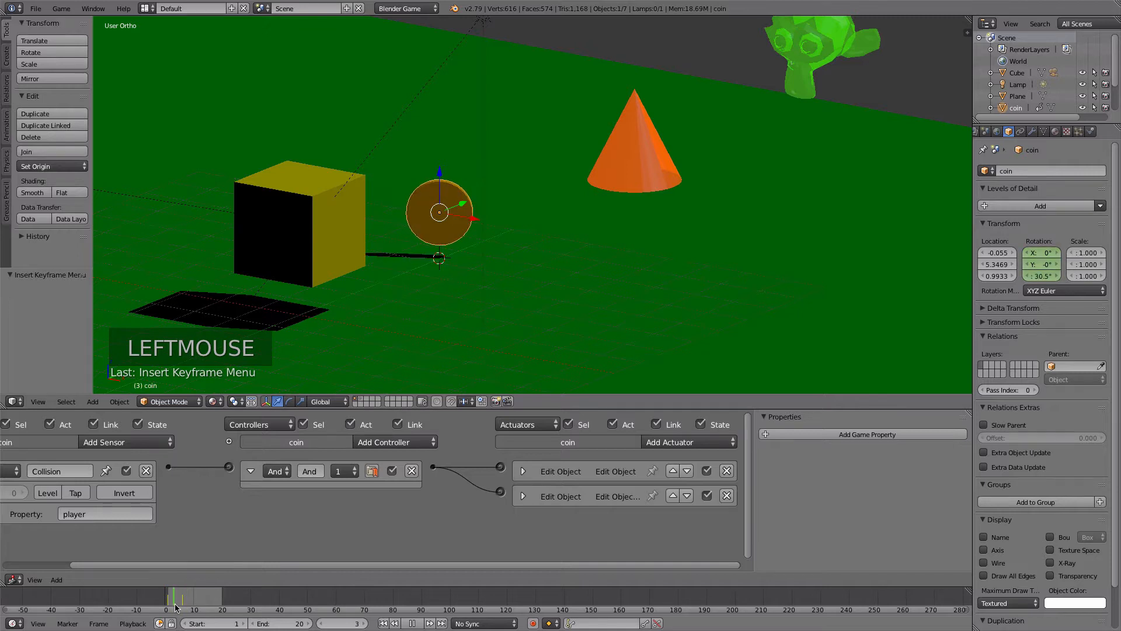
pyautogui.hotkey('alt', 'a')
pyautogui.press('r')
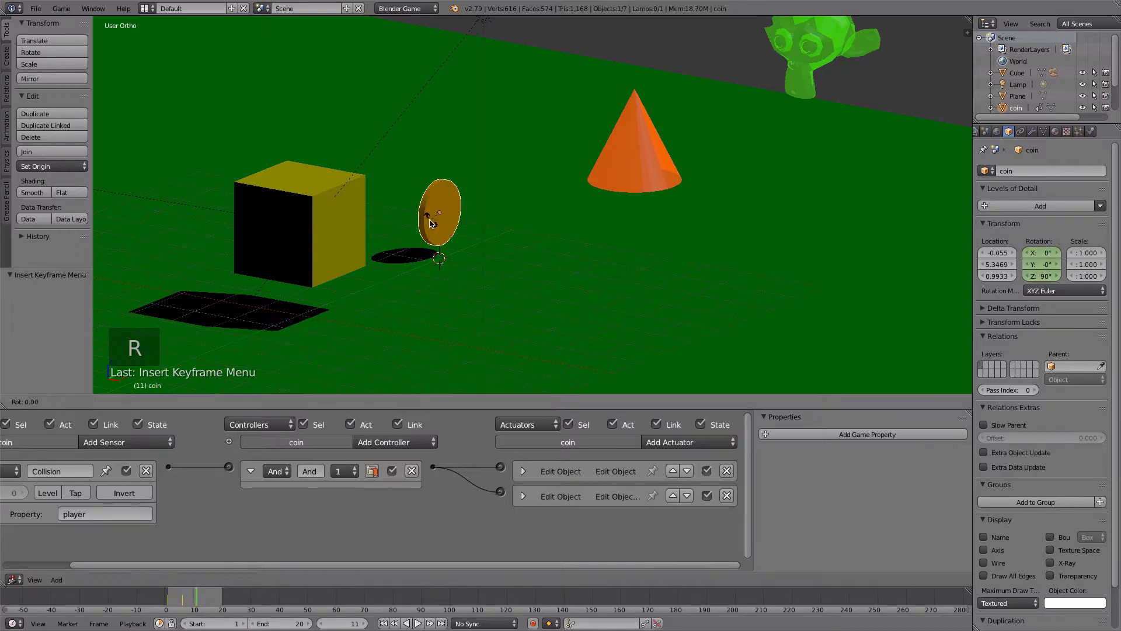
pyautogui.click(397, 238)
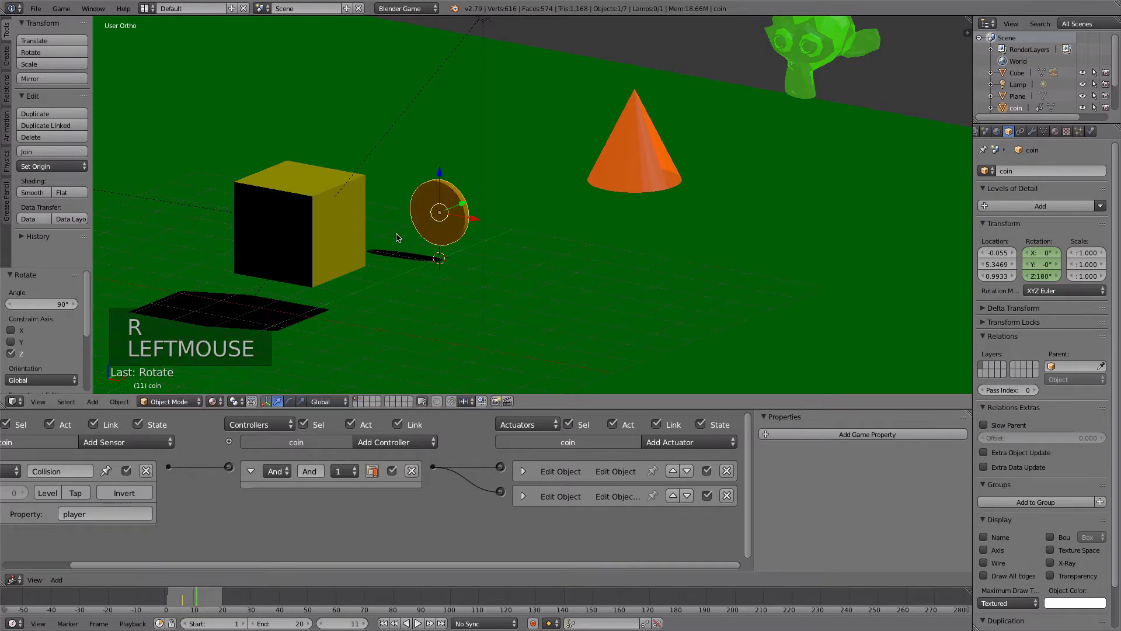
pyautogui.doubleClick(209, 599)
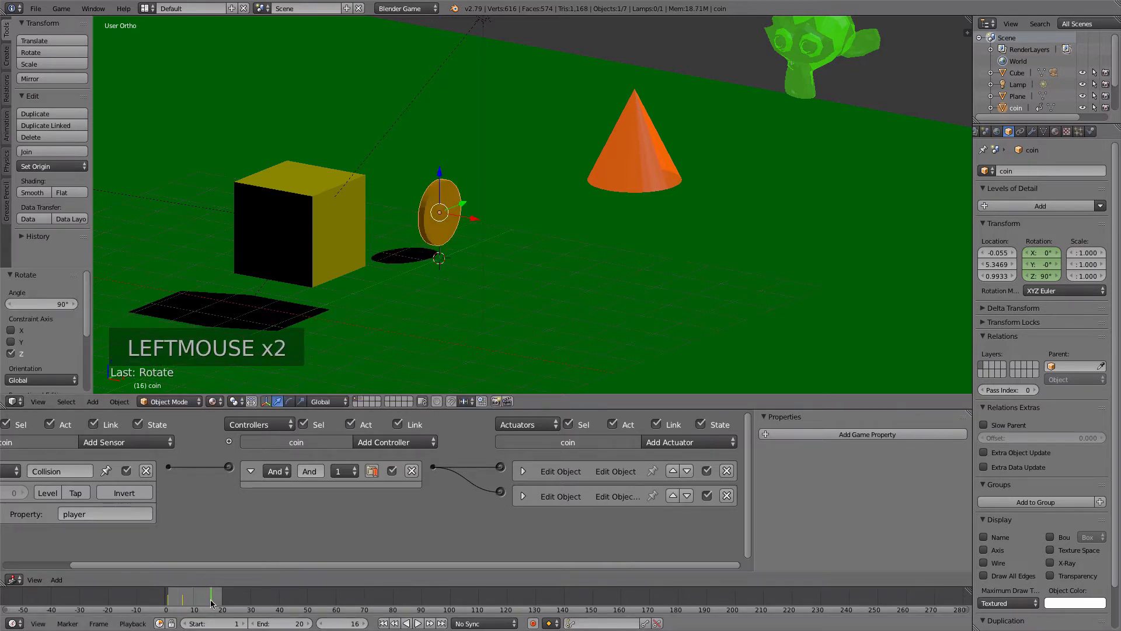
pyautogui.press('r')
pyautogui.click(406, 258)
# - Check the coin's rotation at frames 20, 16 and 6, and go to frame 11
pyautogui.doubleClick(209, 607)
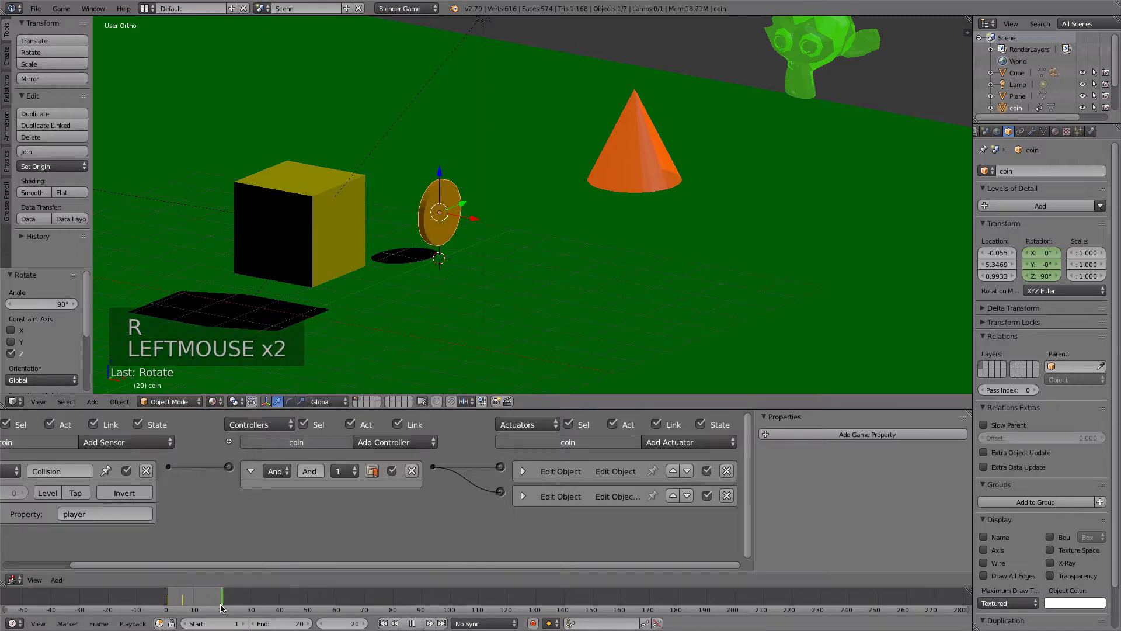
pyautogui.moveTo(209, 607); pyautogui.dragTo(211, 608)
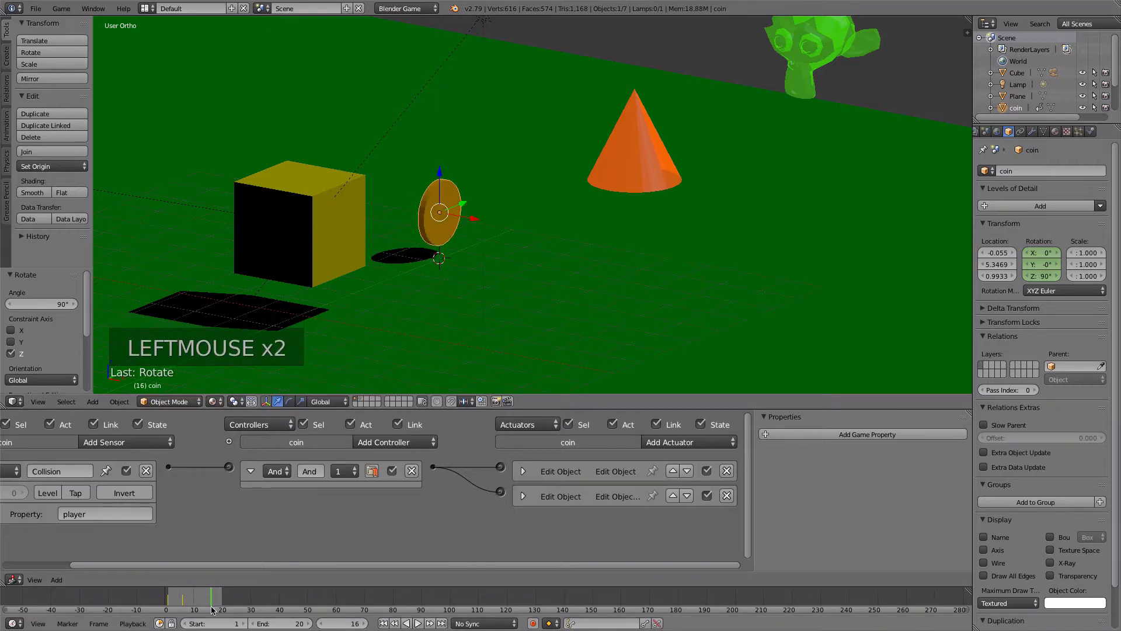
pyautogui.click(183, 602)
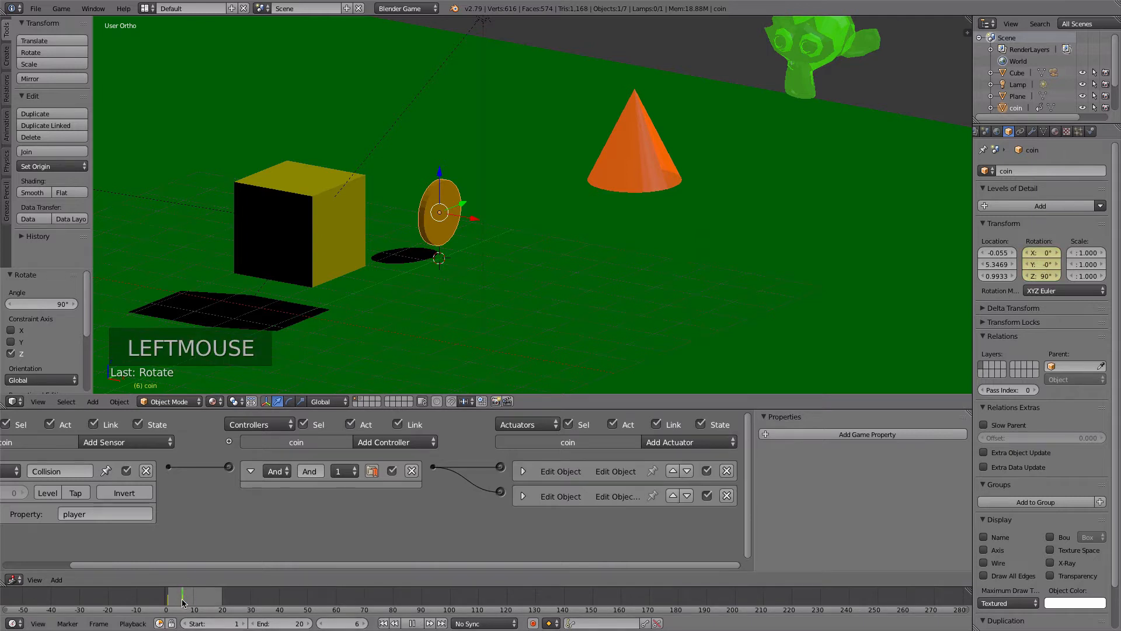
pyautogui.moveTo(182, 603); pyautogui.dragTo(197, 606)
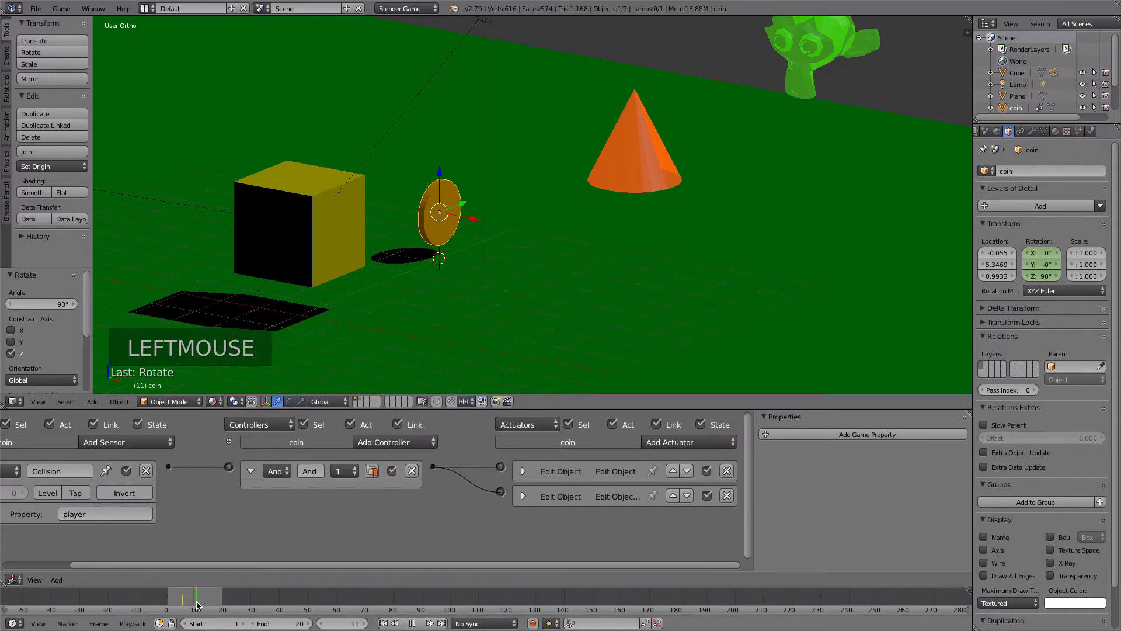
# - Rotate the coin a further 90° about the Z axis at frame 11 and insert a Rotation keyframe
pyautogui.press('r')
pyautogui.press('z')
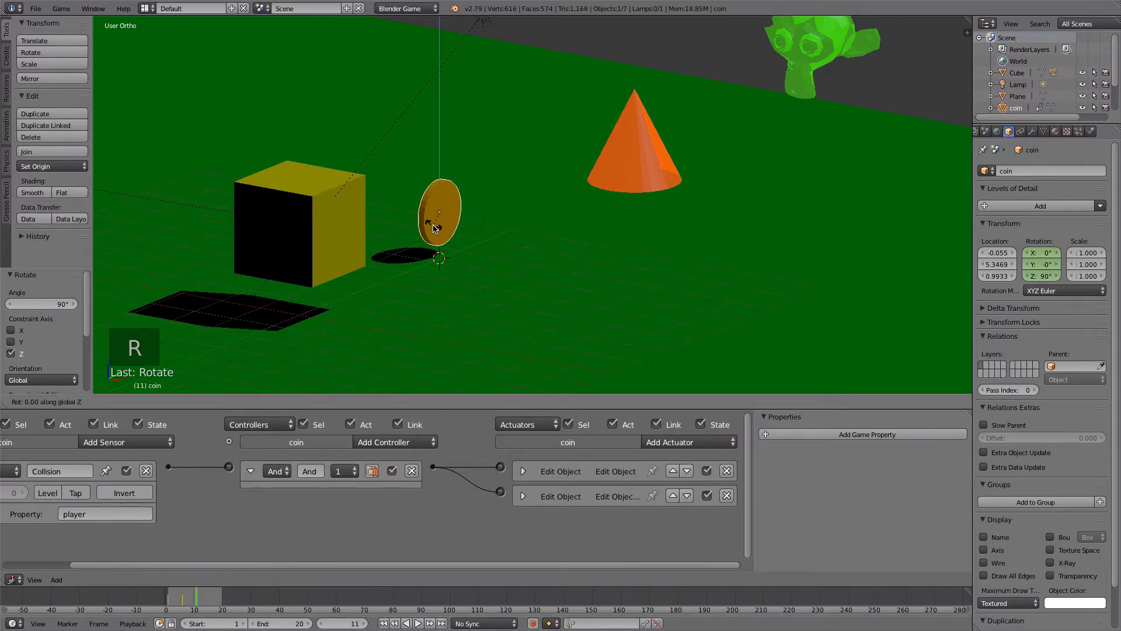
pyautogui.click(435, 227)
pyautogui.press('i')
pyautogui.click(435, 227)
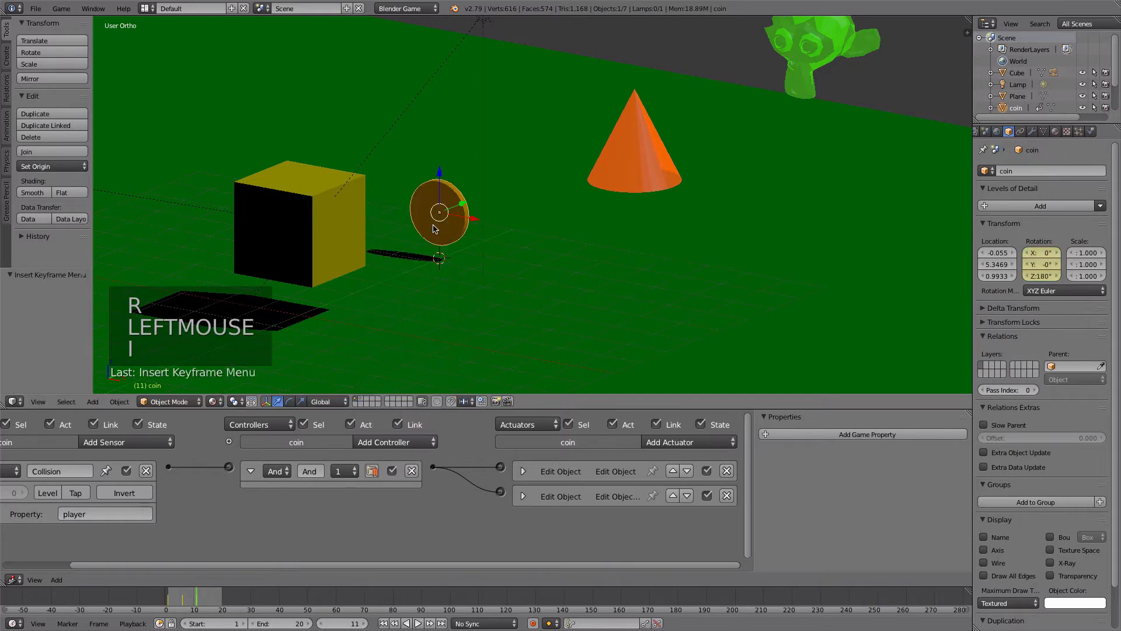
# - Go to frame 16, rotate the coin another 90° about Z and insert a Rotation keyframe
pyautogui.moveTo(199, 606); pyautogui.dragTo(210, 611)
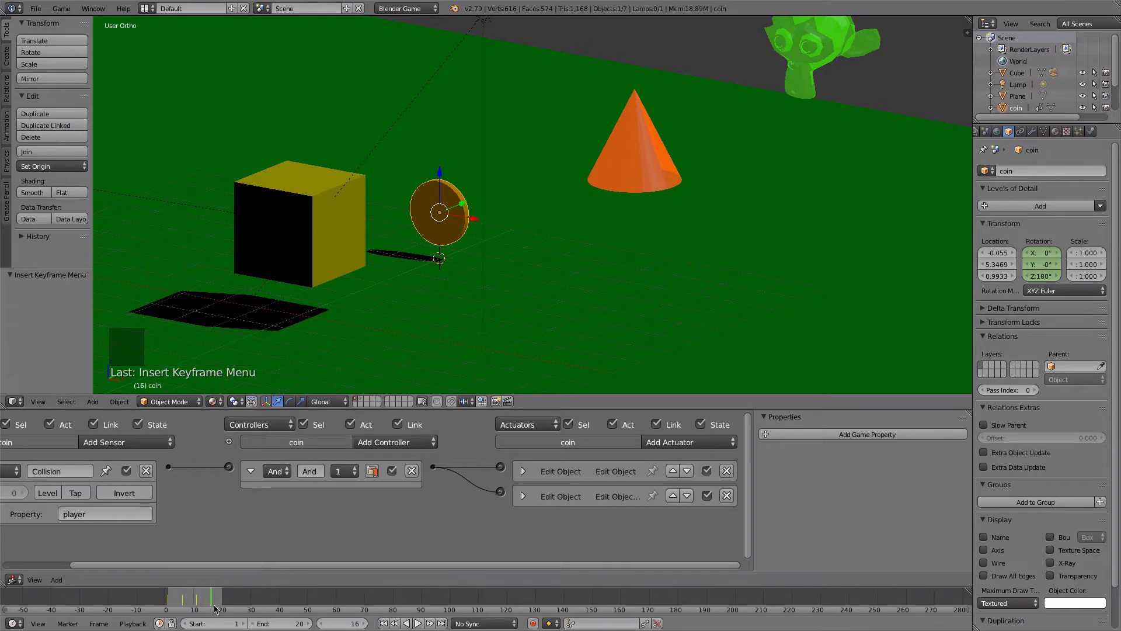
pyautogui.write('rz90')
pyautogui.click(455, 189)
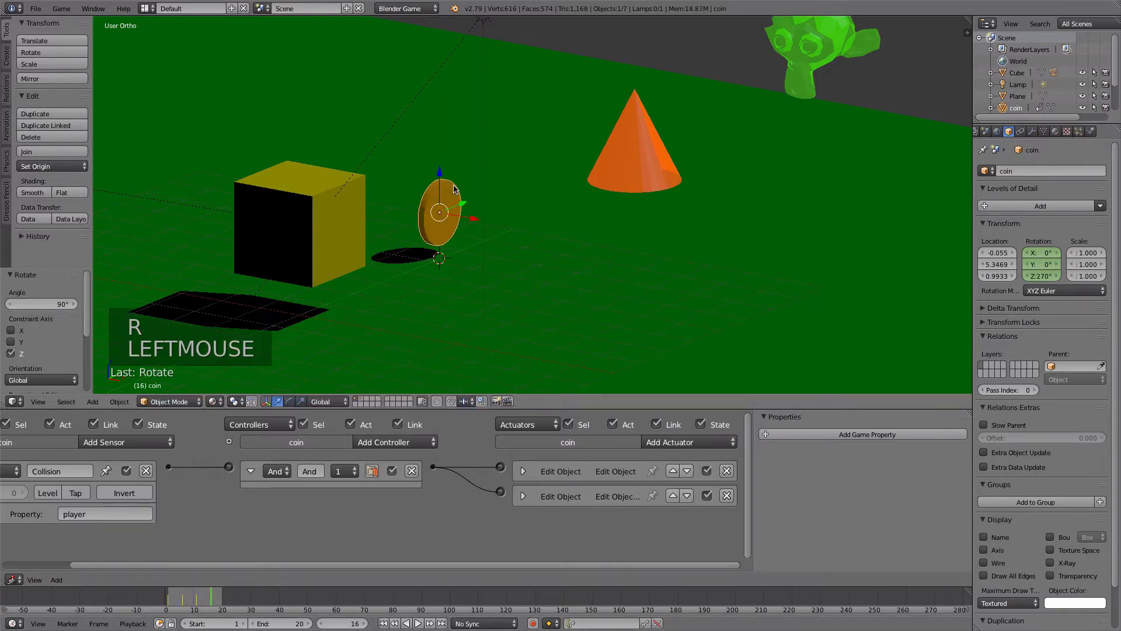
pyautogui.press('i')
pyautogui.click(455, 189)
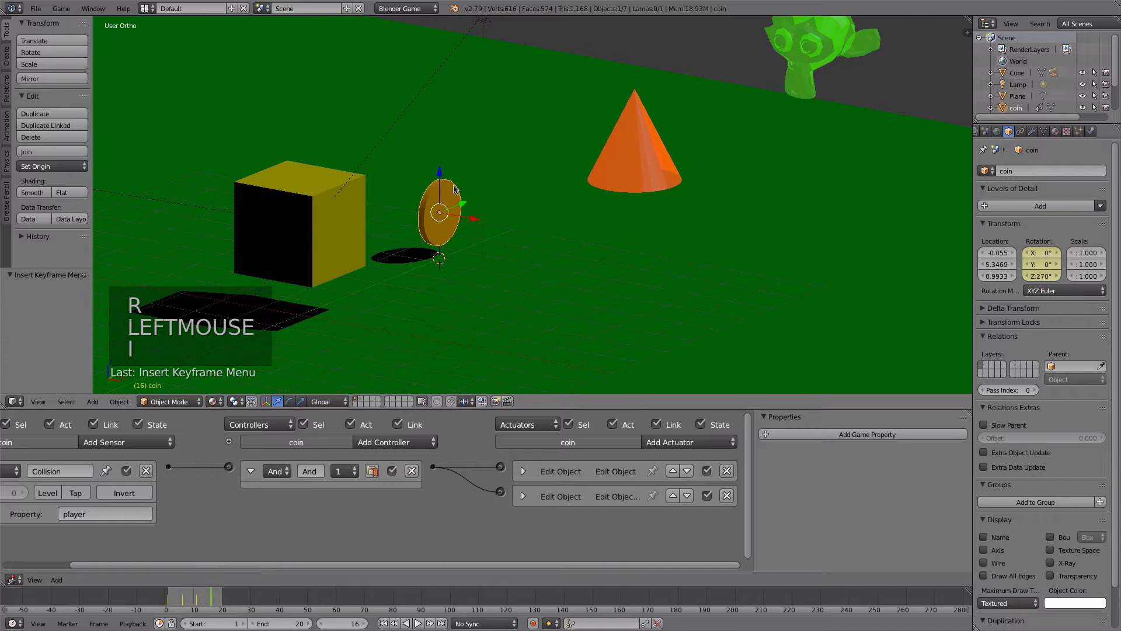
# - Complete the coin's turn at frame 21 with a 90° rotation about Z and a Rotation keyframe
pyautogui.click(226, 594)
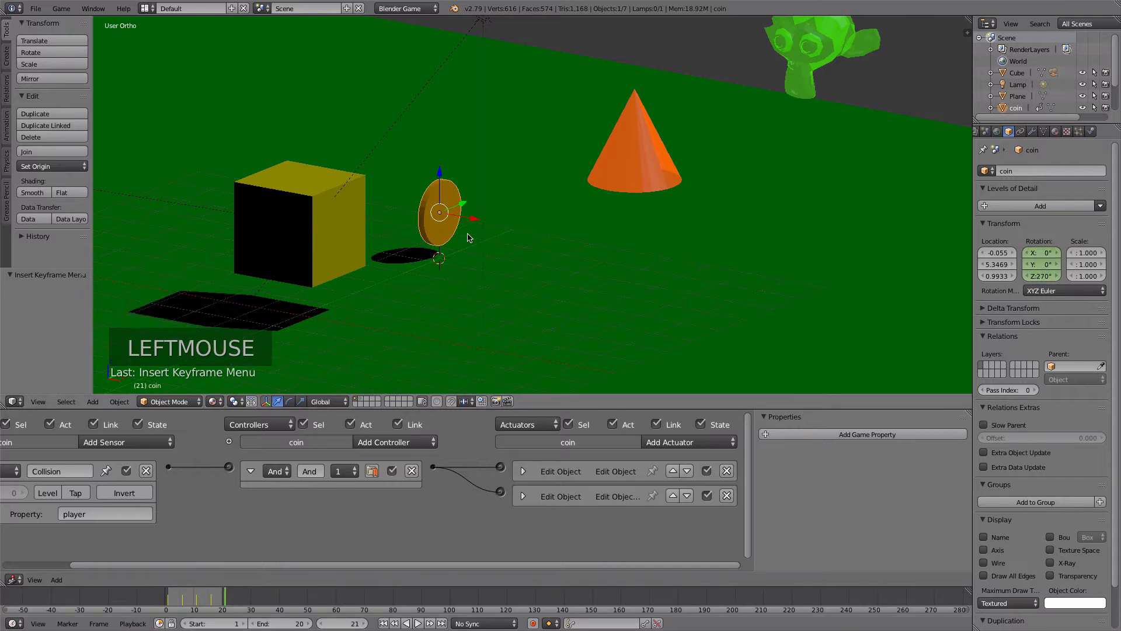
pyautogui.write('rz90')
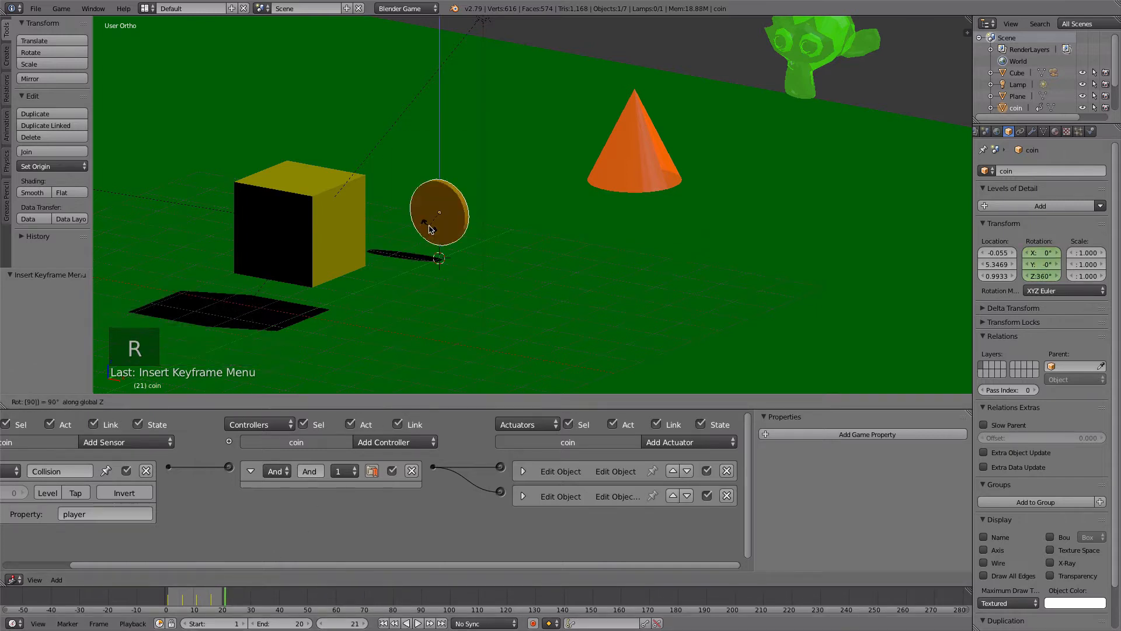
pyautogui.click(431, 229)
pyautogui.press('i')
pyautogui.click(432, 228)
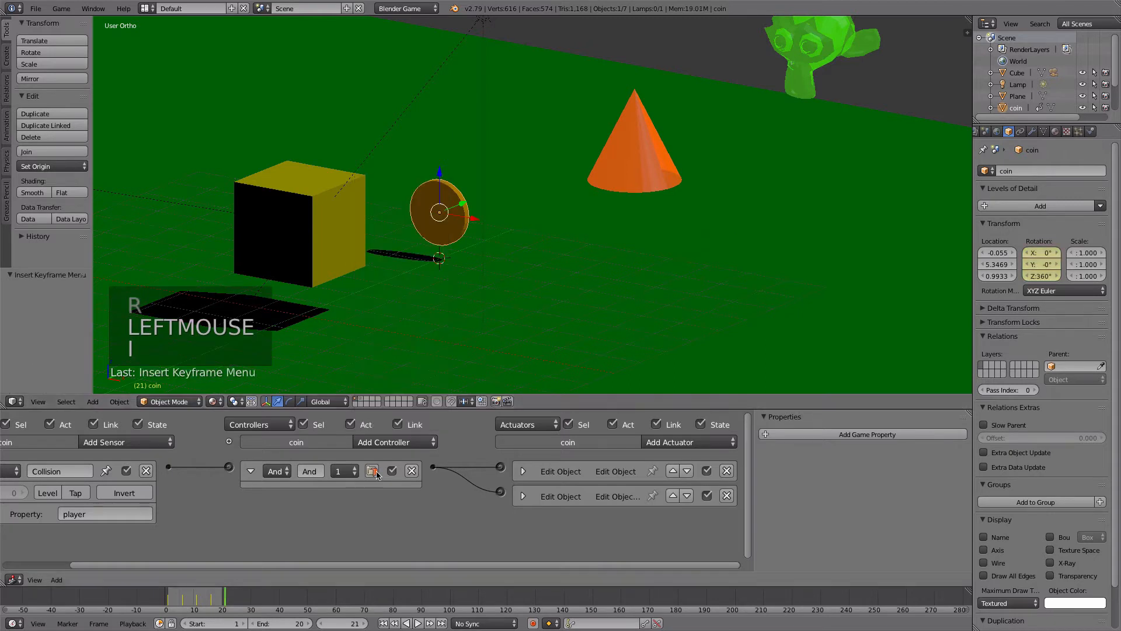
# - Play back the coin's spin, return to frame 1, and briefly run the game to check the coin
pyautogui.click(418, 624)
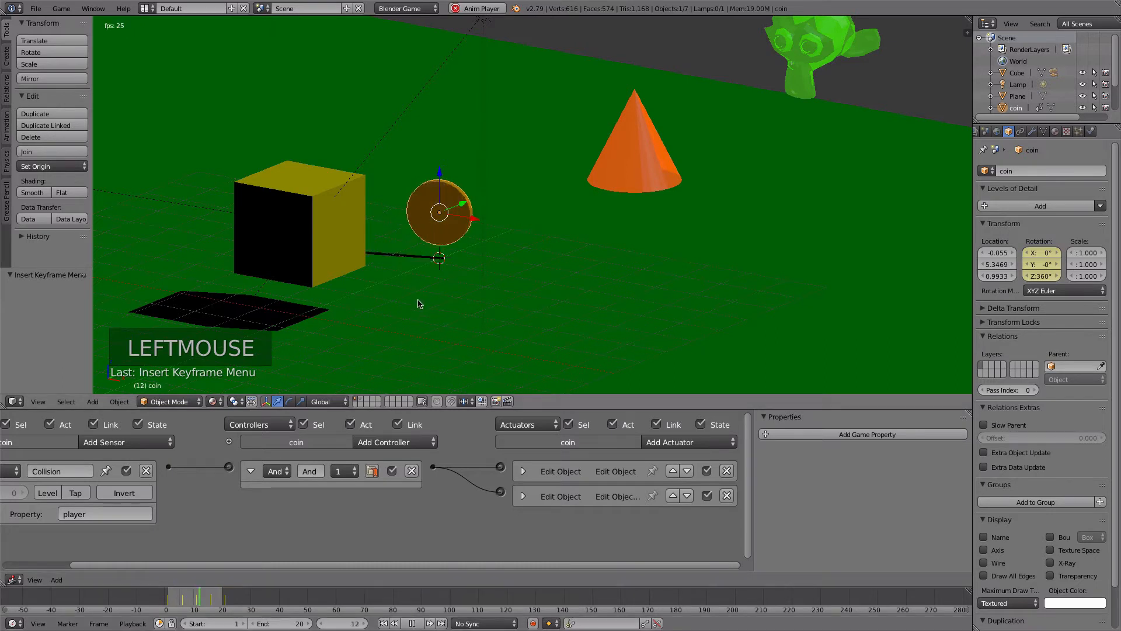
pyautogui.click(412, 623)
pyautogui.click(396, 625)
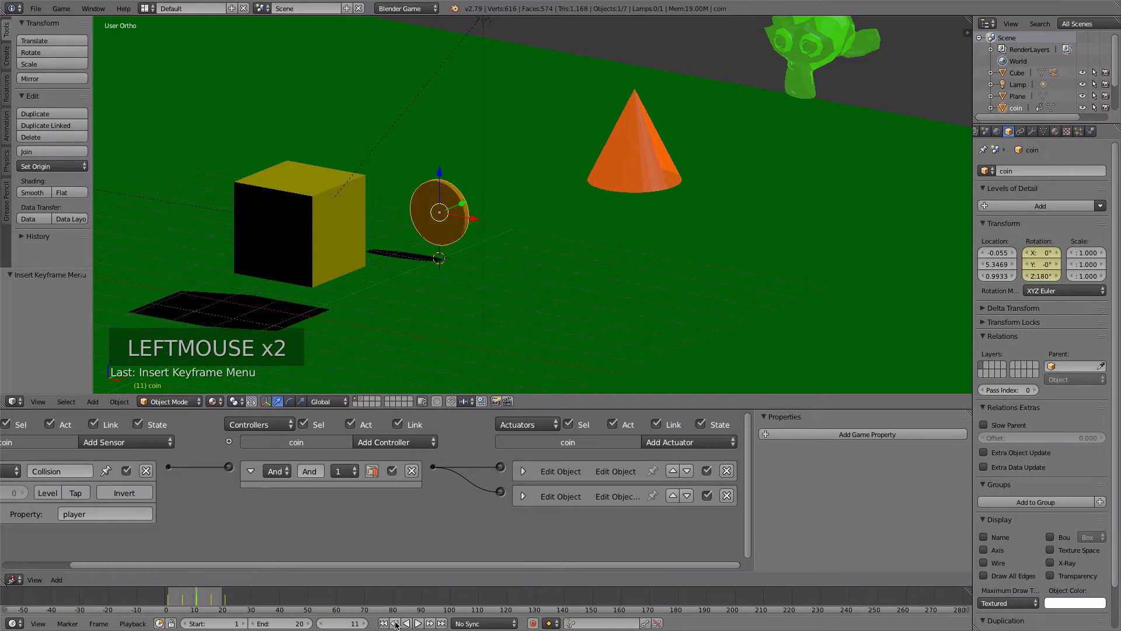
pyautogui.click(191, 602)
pyautogui.moveTo(192, 602); pyautogui.dragTo(168, 602)
pyautogui.click(383, 624)
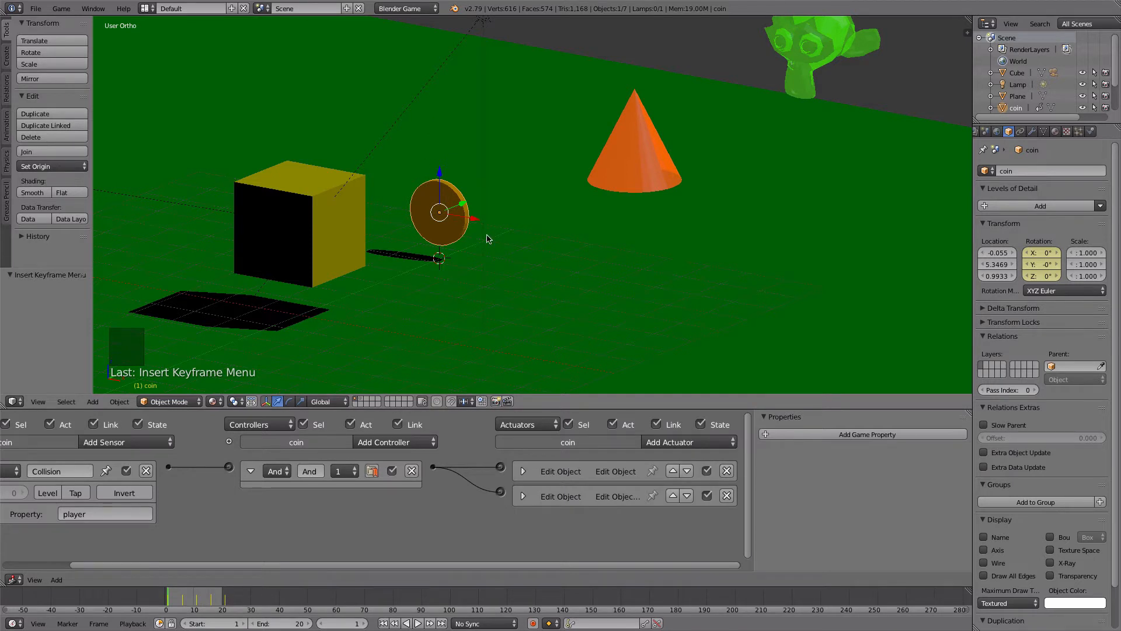
pyautogui.press('p')
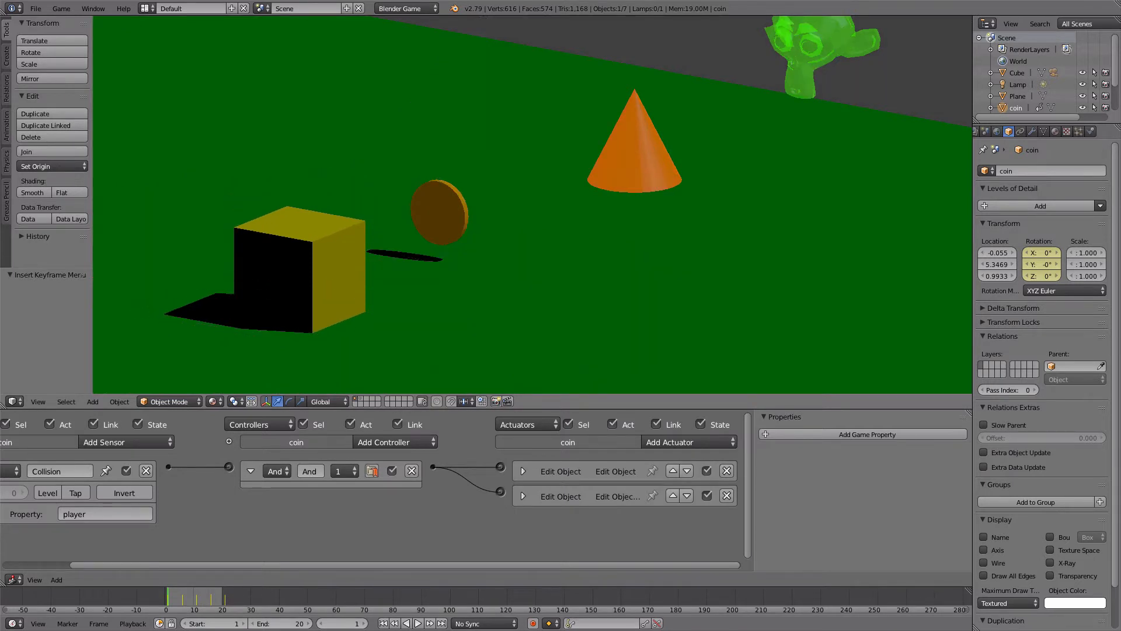
pyautogui.press('Escape')
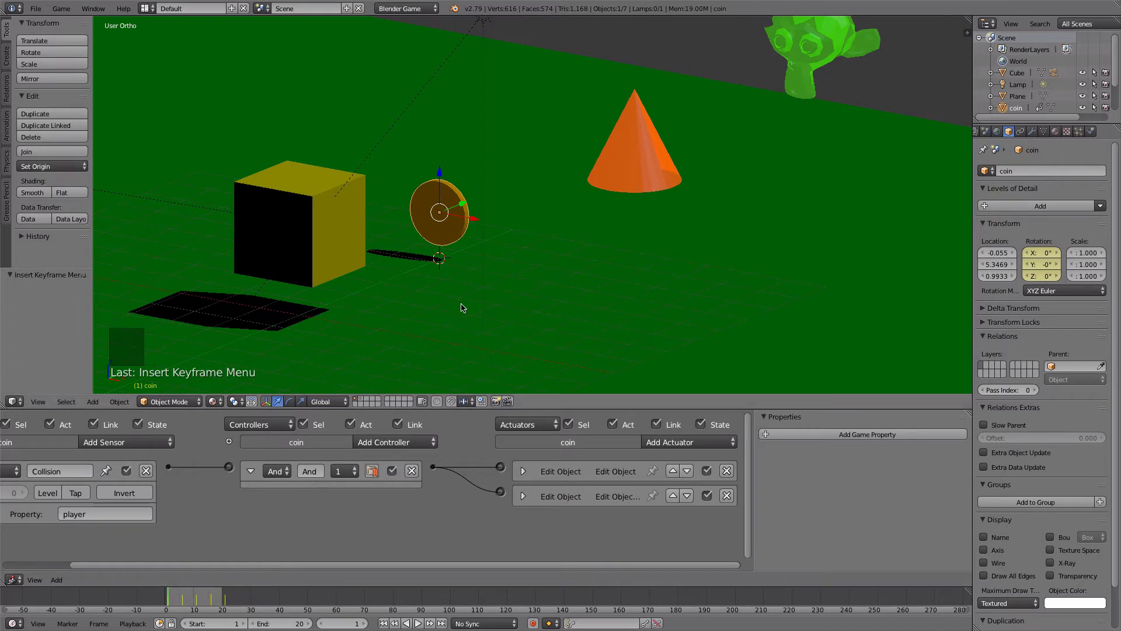
# - Add an Always sensor and an Action actuator to the coin's game logic
pyautogui.scroll(-3, 164, 479)
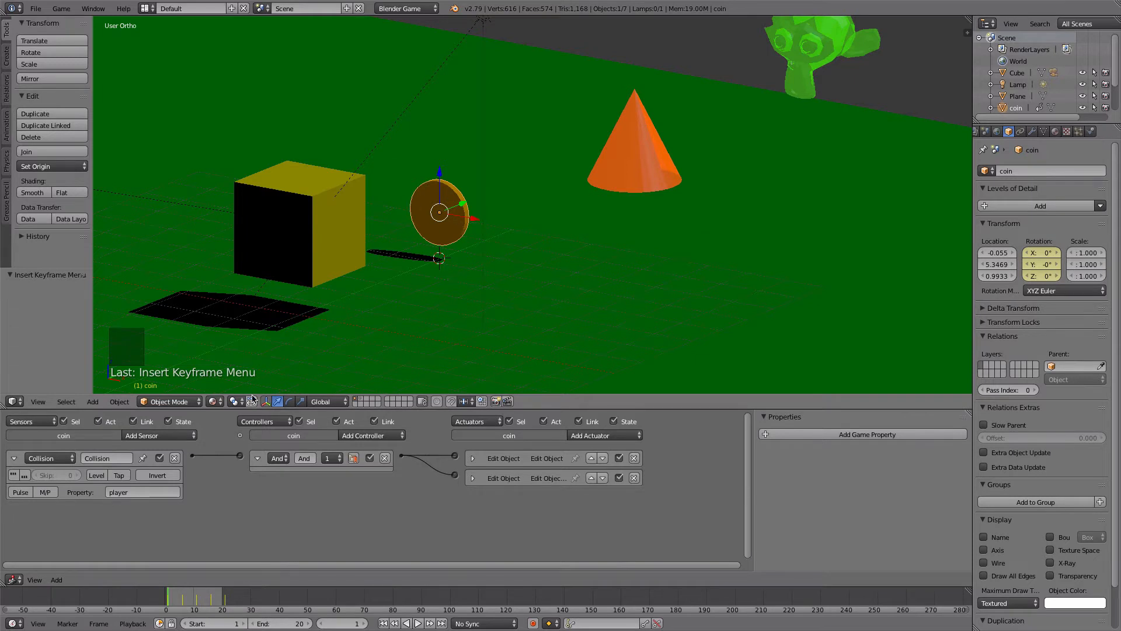
pyautogui.click(150, 436)
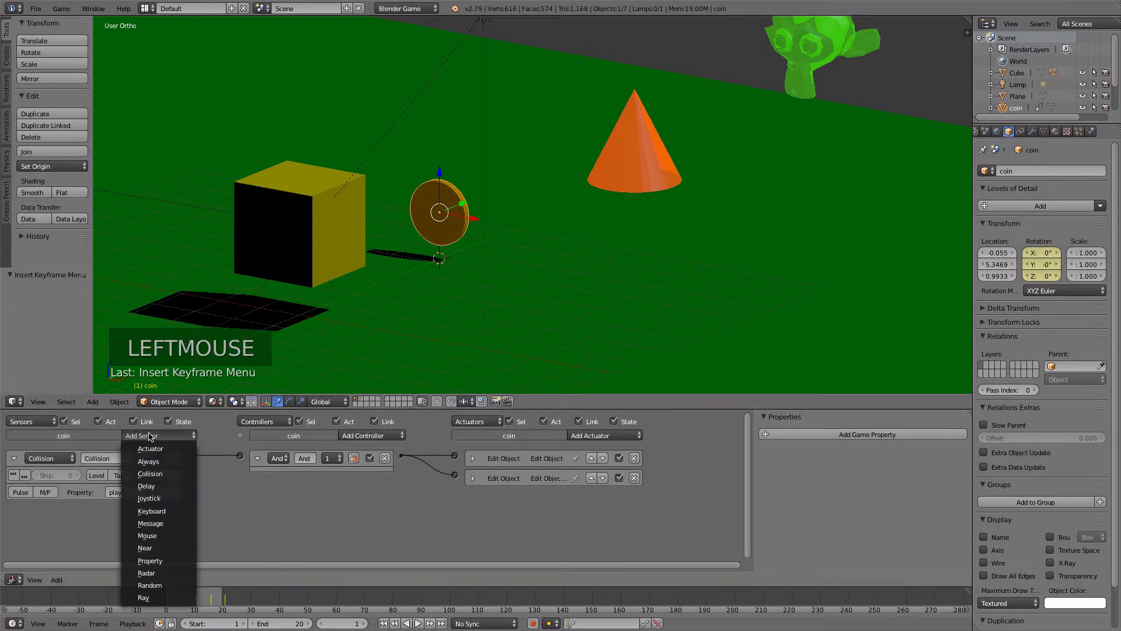
pyautogui.click(149, 461)
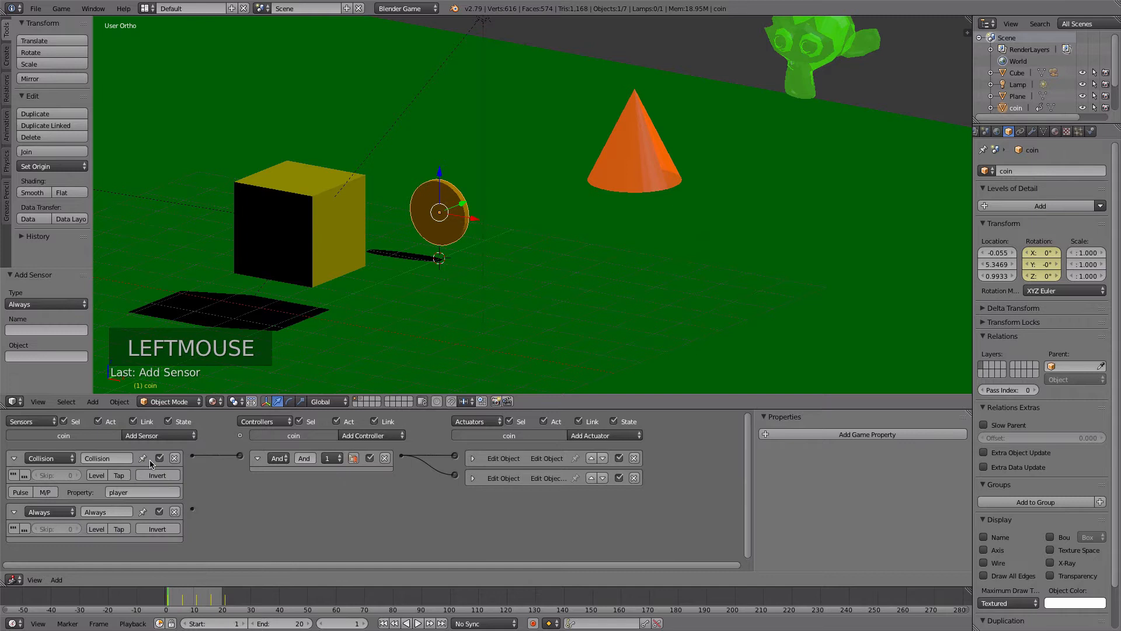
pyautogui.click(591, 436)
pyautogui.click(593, 421)
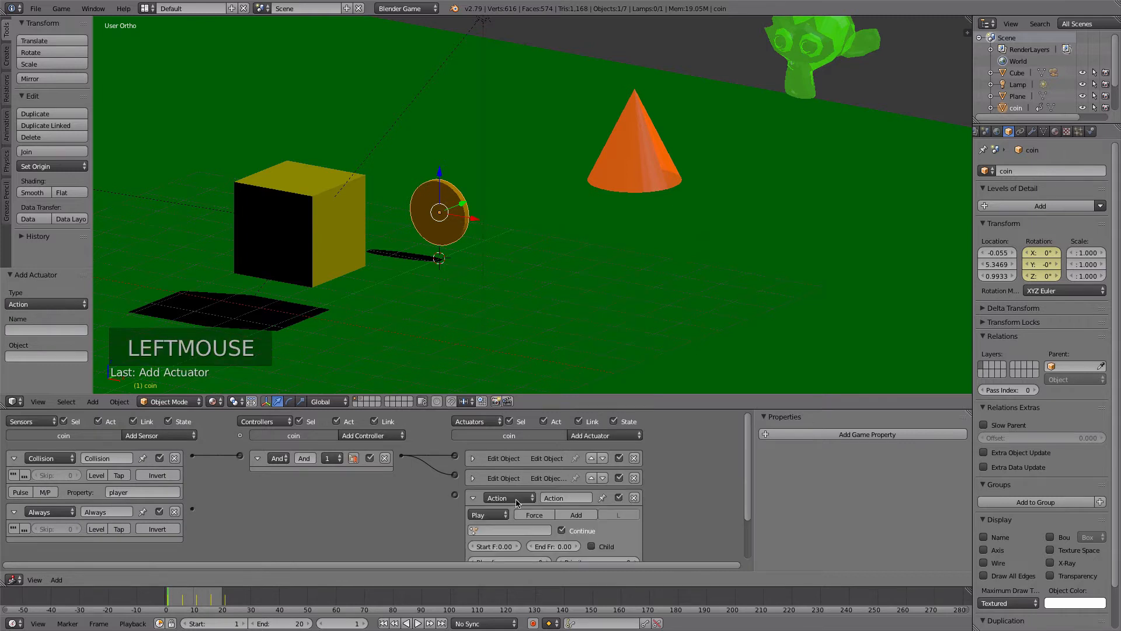
# - Set the coin's Action actuator to Loop End with coinAction and link the Always sensor to it
pyautogui.click(488, 515)
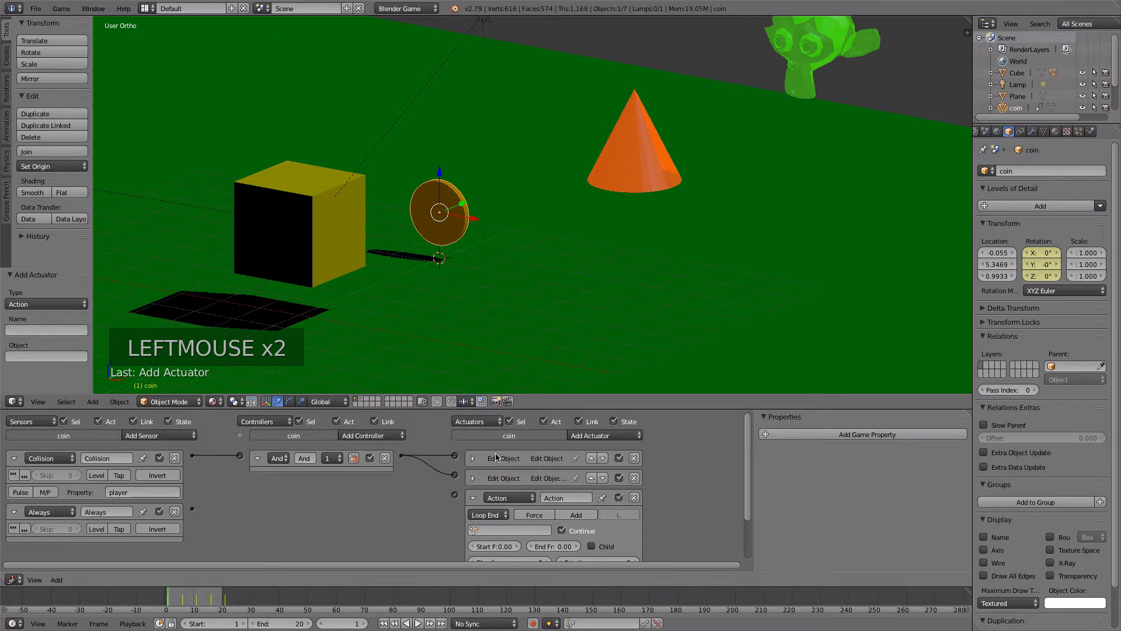
pyautogui.click(490, 531)
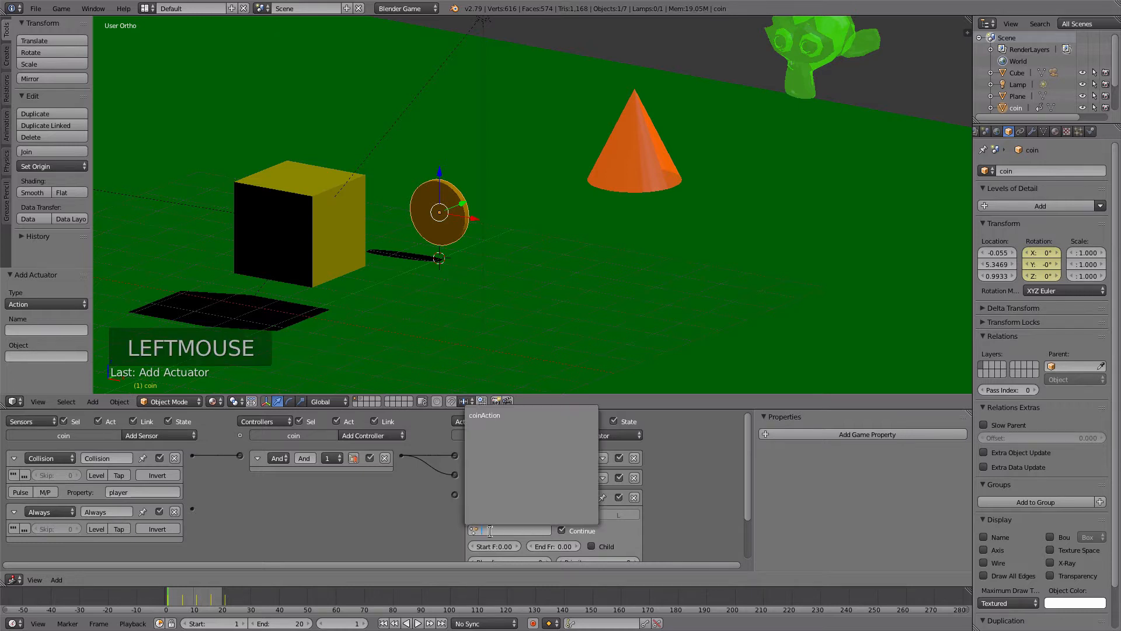
pyautogui.click(486, 415)
pyautogui.moveTo(400, 457)
pyautogui.mouseDown()
pyautogui.moveTo(444, 489)
pyautogui.moveTo(398, 457)
pyautogui.mouseUp()
pyautogui.moveTo(192, 510); pyautogui.dragTo(457, 497)
# - Set the coin's Action actuator to start at frame 1 and end at frame 20
pyautogui.moveTo(748, 472); pyautogui.dragTo(752, 504)
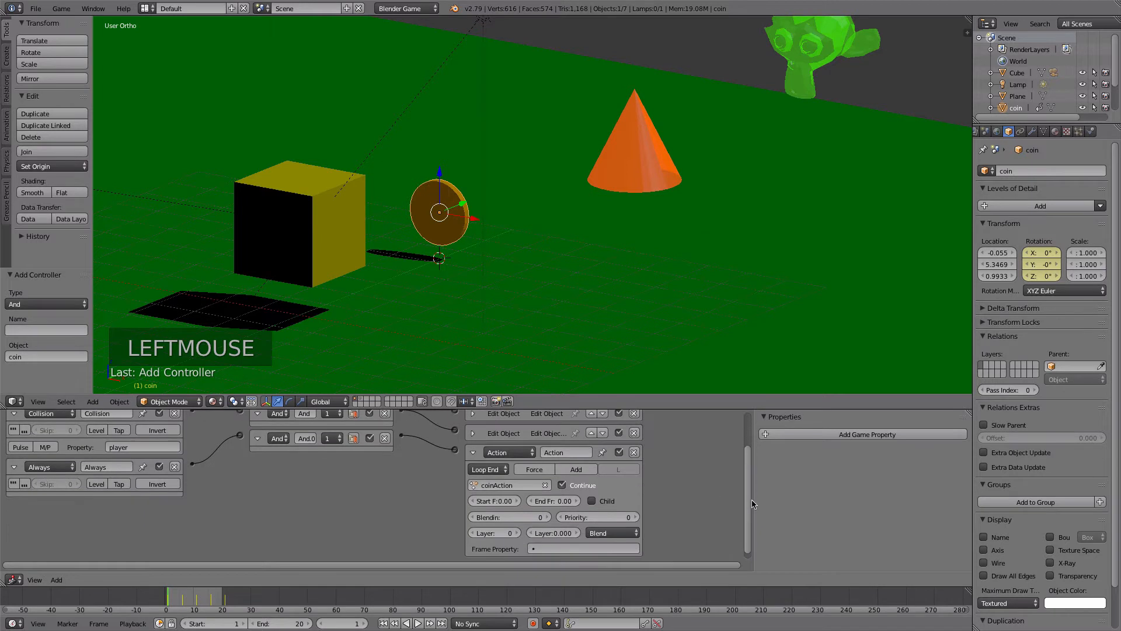
pyautogui.doubleClick(503, 501)
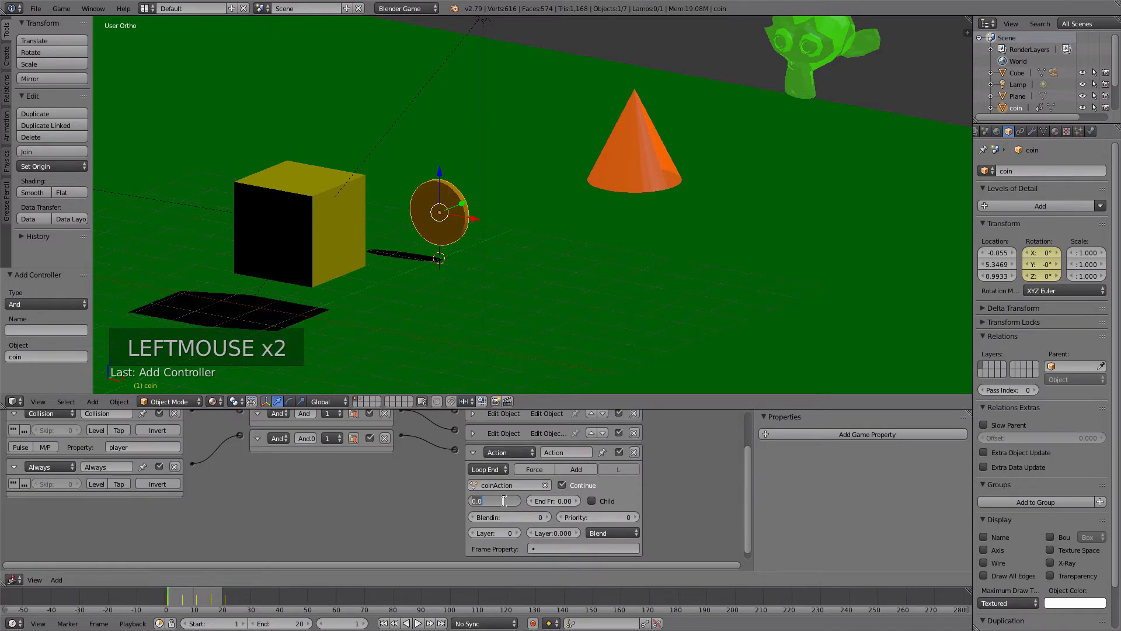
pyautogui.write('1')
pyautogui.click(555, 501)
pyautogui.press('Return')
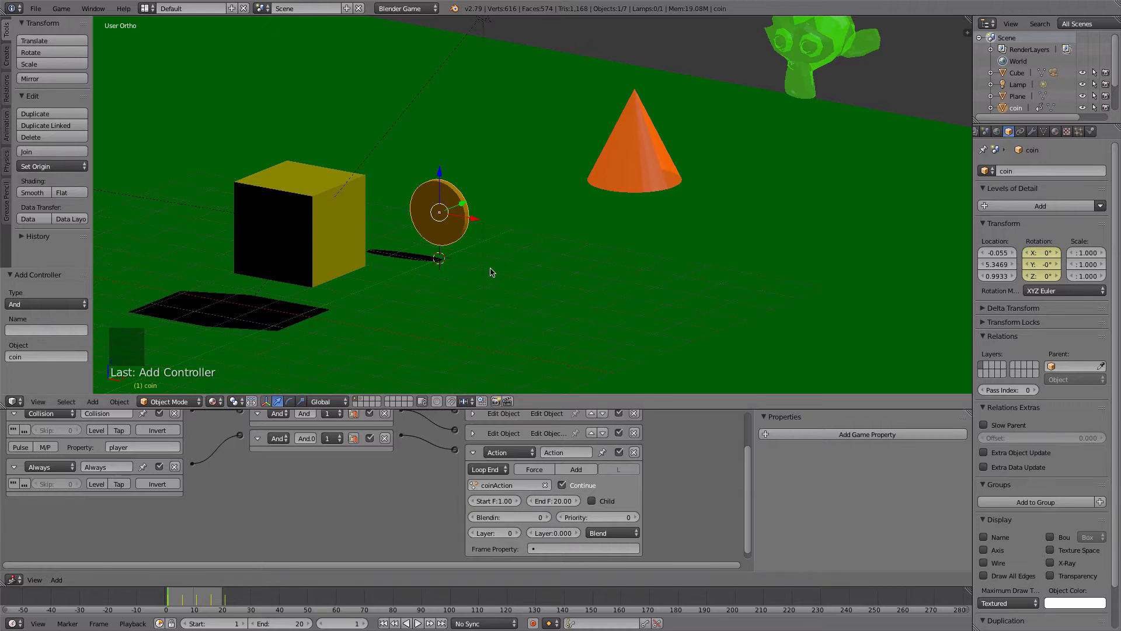
# - Run the game twice, moving the player cube forward into the coin to test its spin and pickup
pyautogui.press('p')
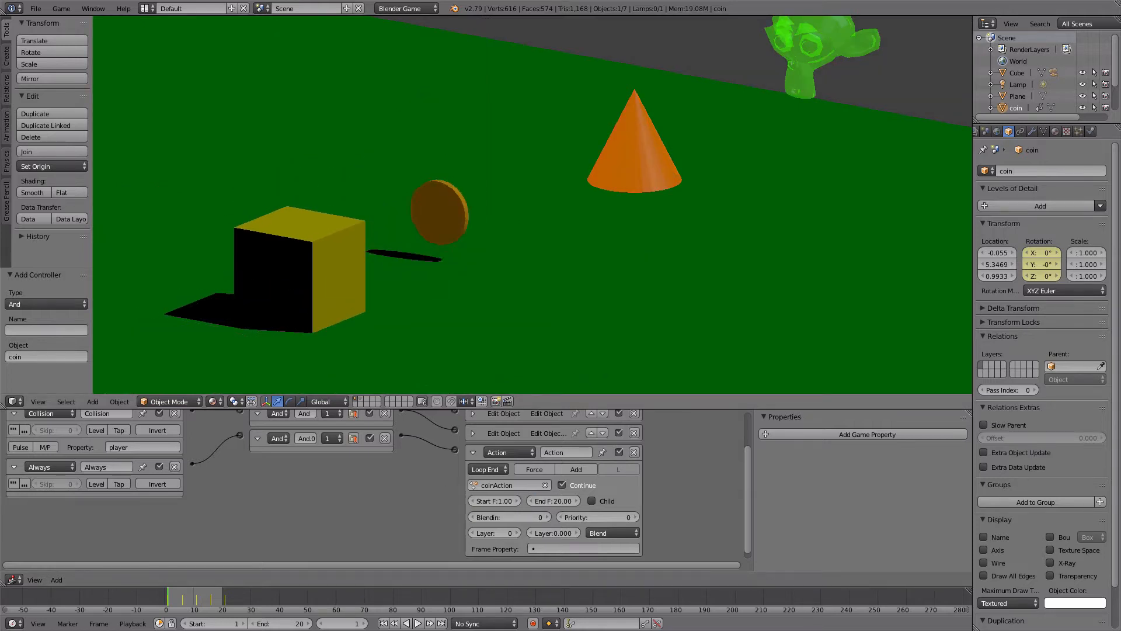
pyautogui.press('Up')
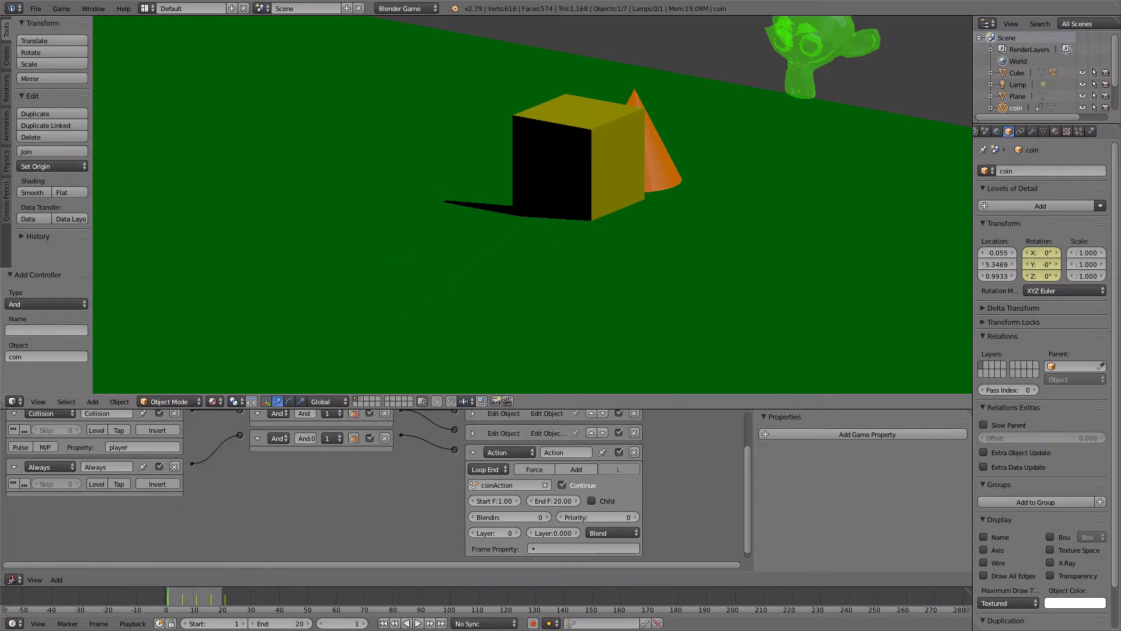
pyautogui.press('Escape')
pyautogui.press('p')
pyautogui.press('Up')
pyautogui.press('Escape')
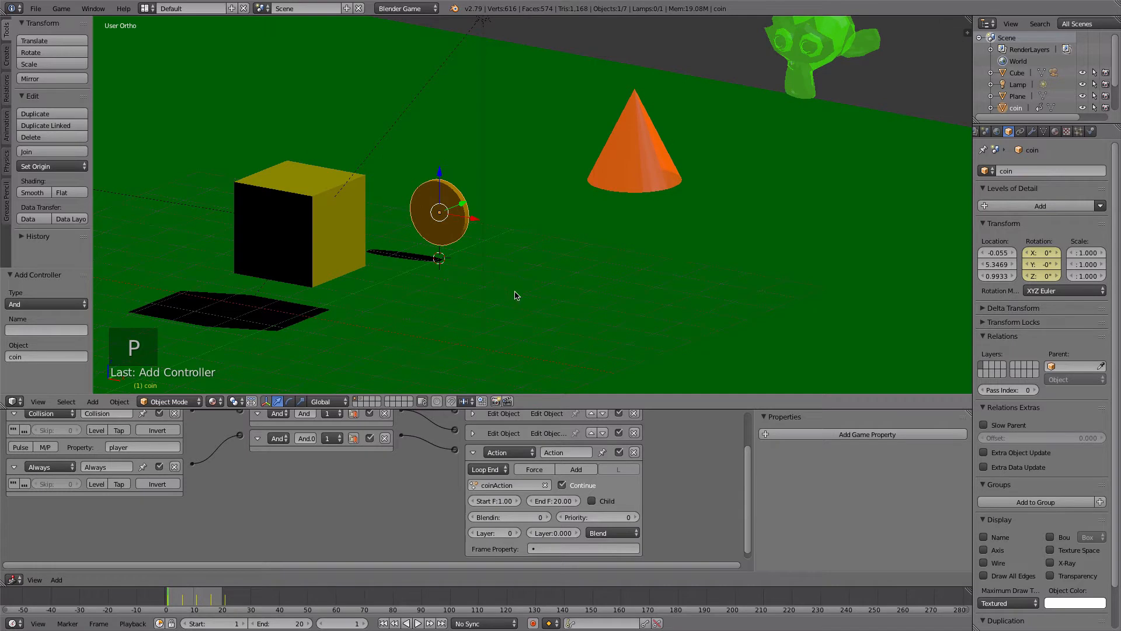
# - Show the second layer, select the coin collected object, and add an Action actuator to it
pyautogui.click(360, 401)
pyautogui.rightClick(543, 233)
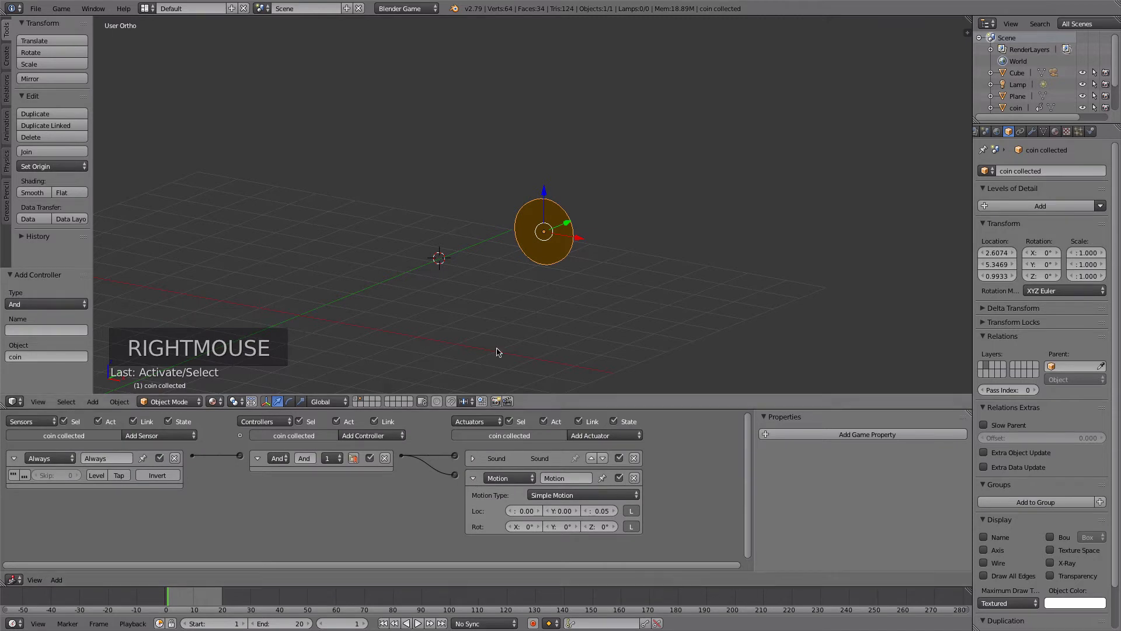
pyautogui.click(473, 477)
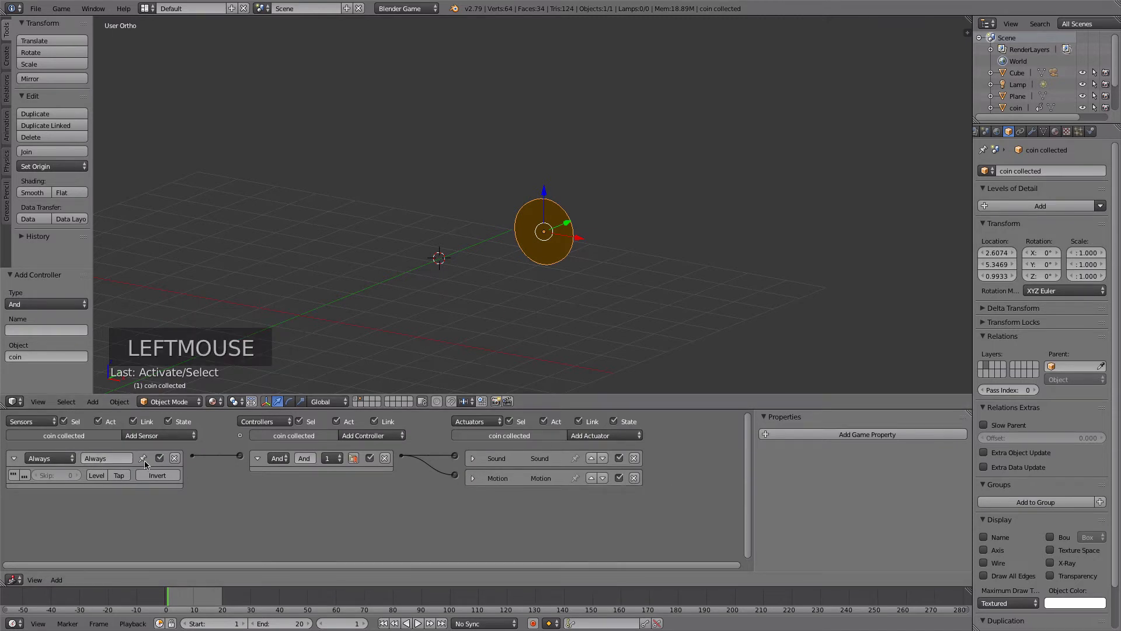
pyautogui.click(582, 435)
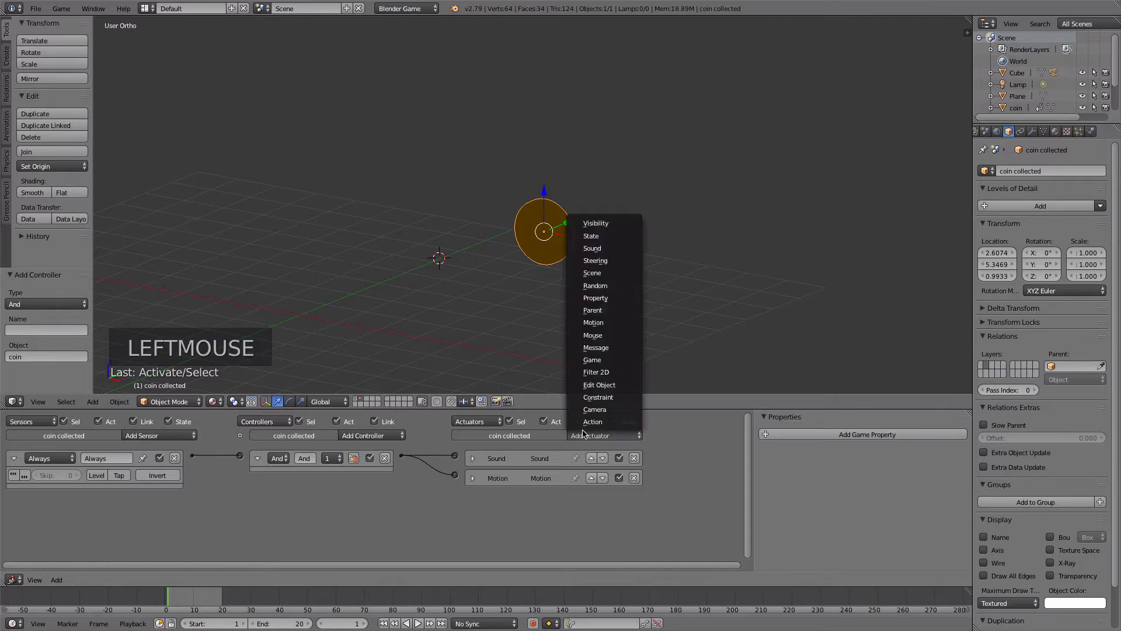
pyautogui.click(593, 421)
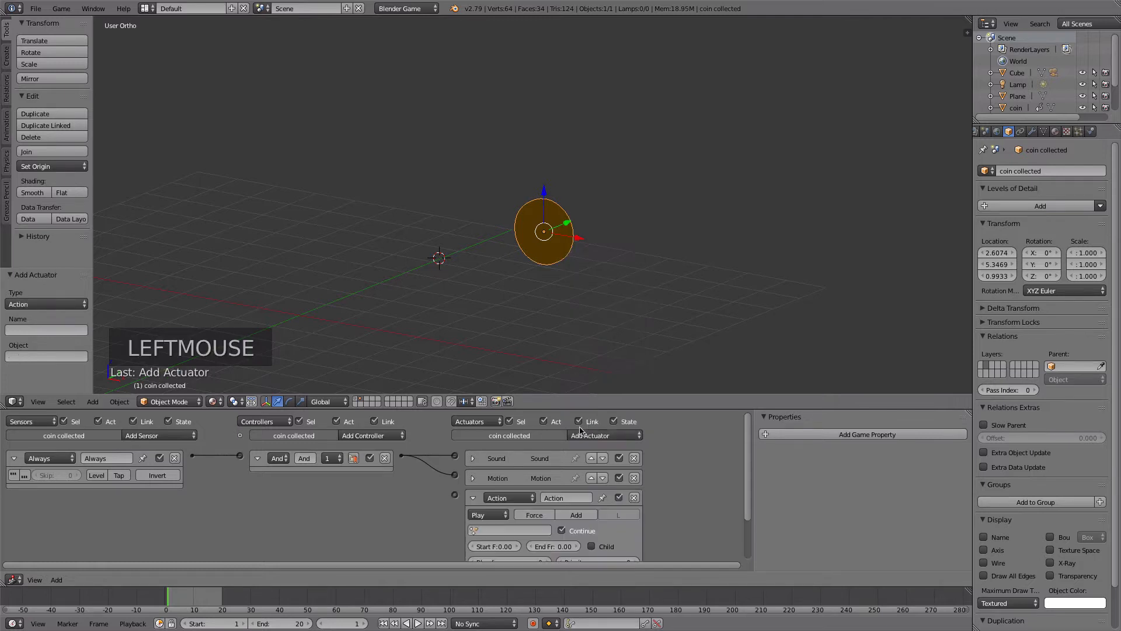
# - Set the coin collected object's Action actuator to Loop End, playing coinAction from frame 1 to 20
pyautogui.click(489, 516)
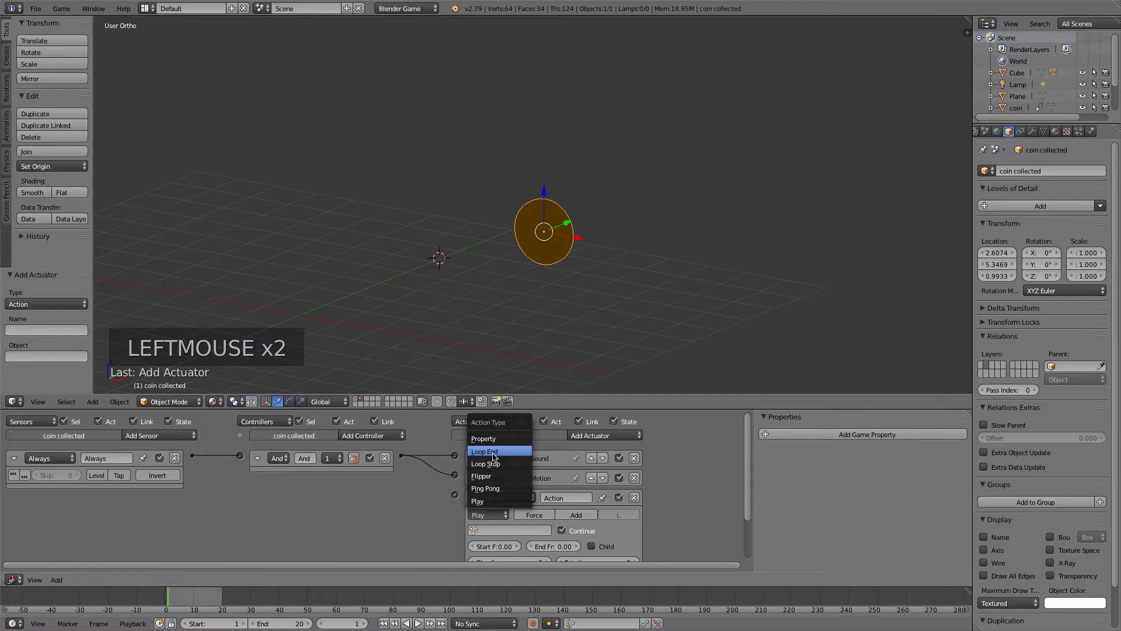
pyautogui.click(488, 529)
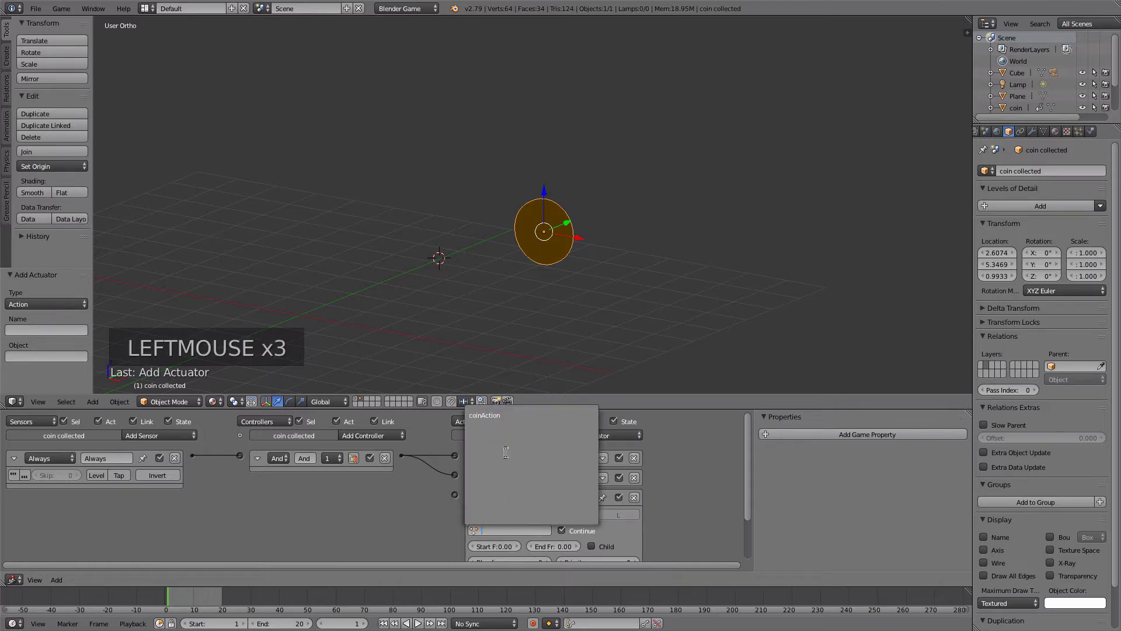
pyautogui.click(502, 416)
pyautogui.moveTo(746, 447); pyautogui.dragTo(746, 494)
pyautogui.click(498, 501)
pyautogui.click(563, 497)
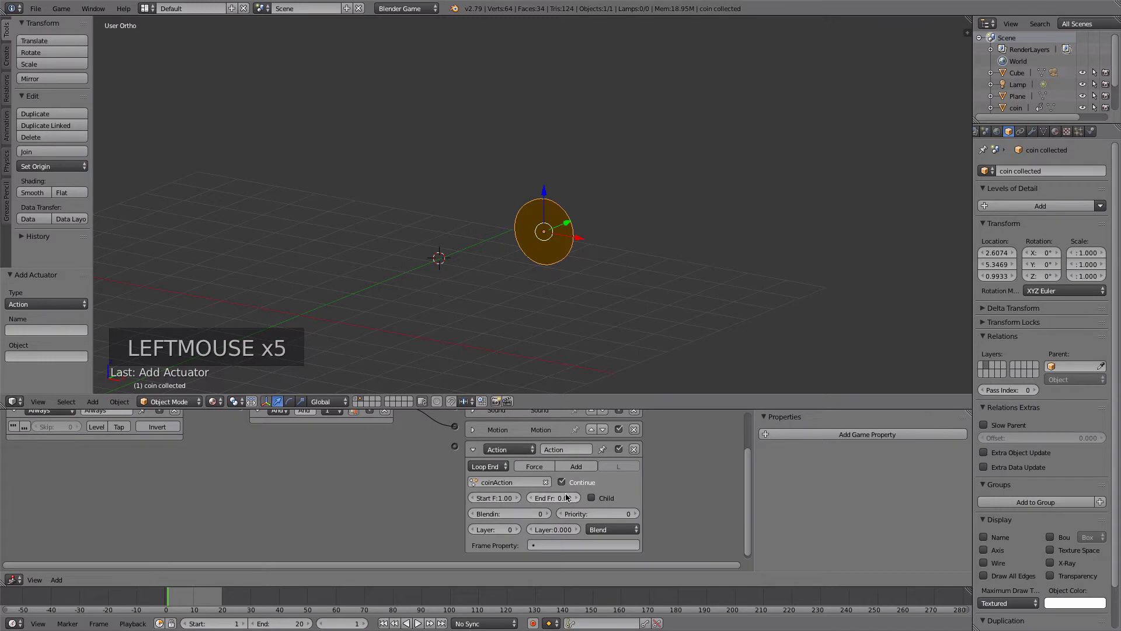
pyautogui.press('Return')
# - Link the coin collected object's And controller to its Action actuator and run the game to test it
pyautogui.scroll(2, 444, 450)
pyautogui.scroll(-3, 443, 450)
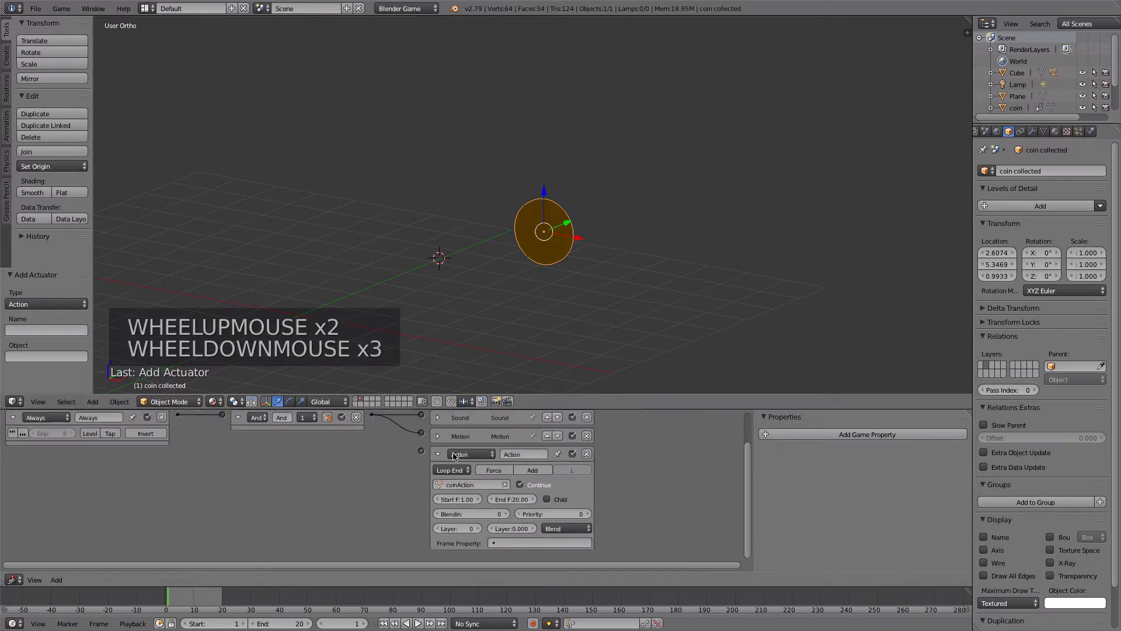
pyautogui.moveTo(381, 425); pyautogui.dragTo(421, 450)
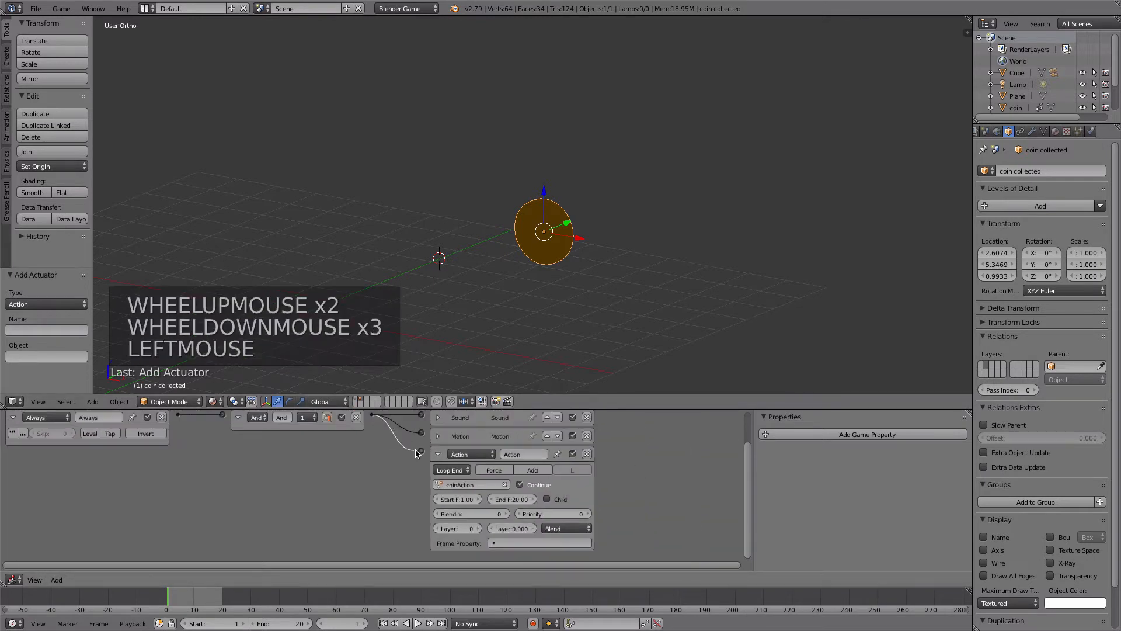
pyautogui.press('p')
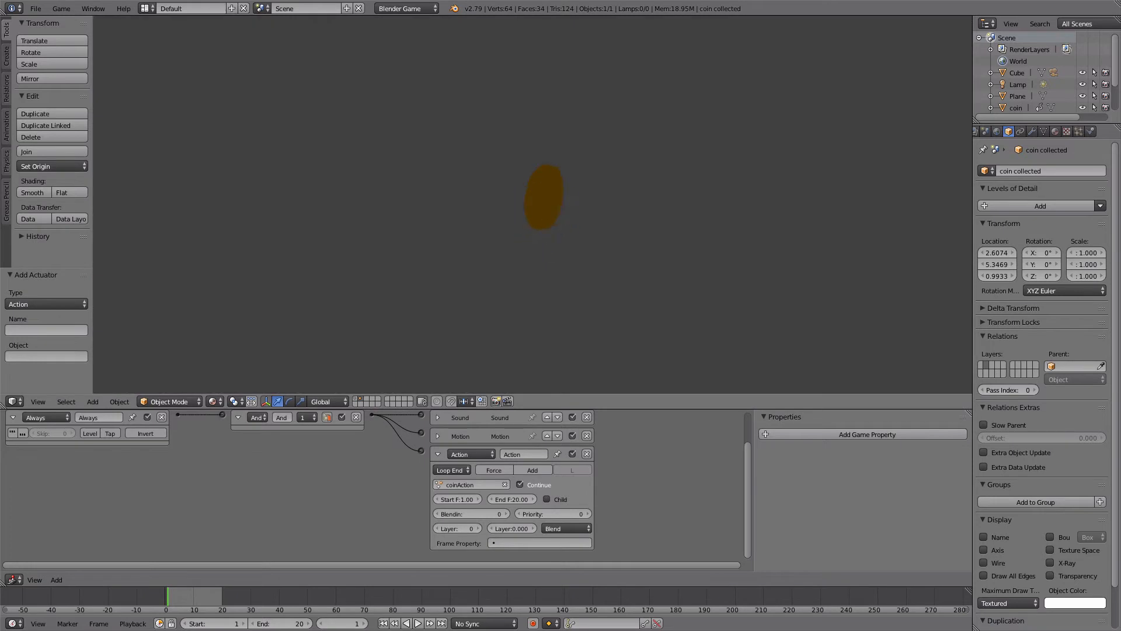
# - Return to the first layer and run the game twice, moving the player cube into the coin to test the collected coin's animation
pyautogui.press('Escape')
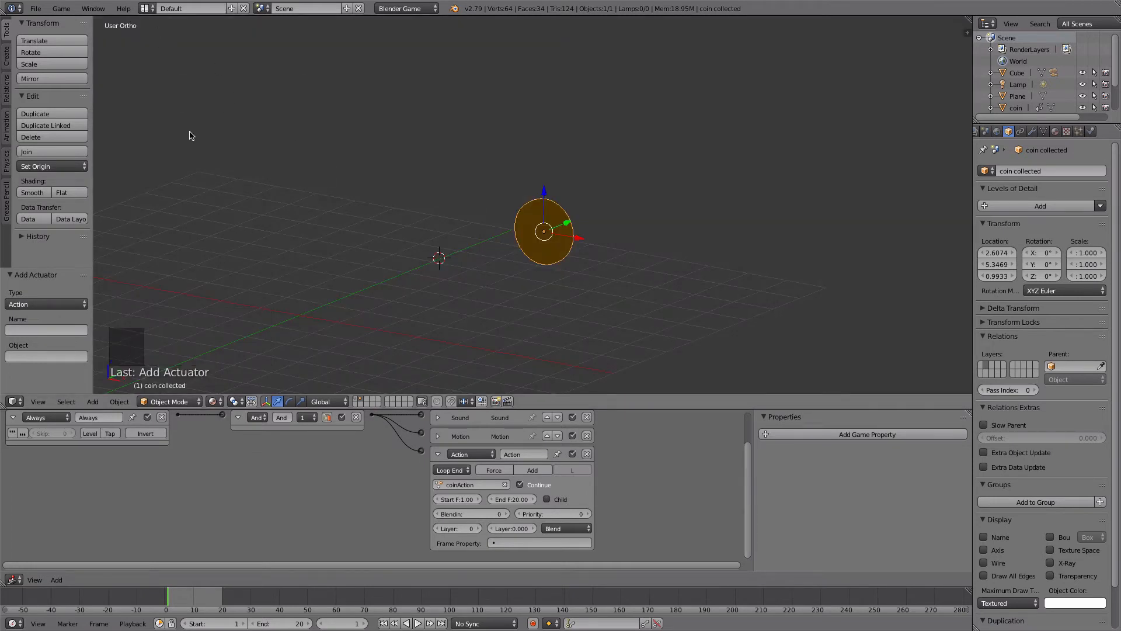
pyautogui.click(354, 402)
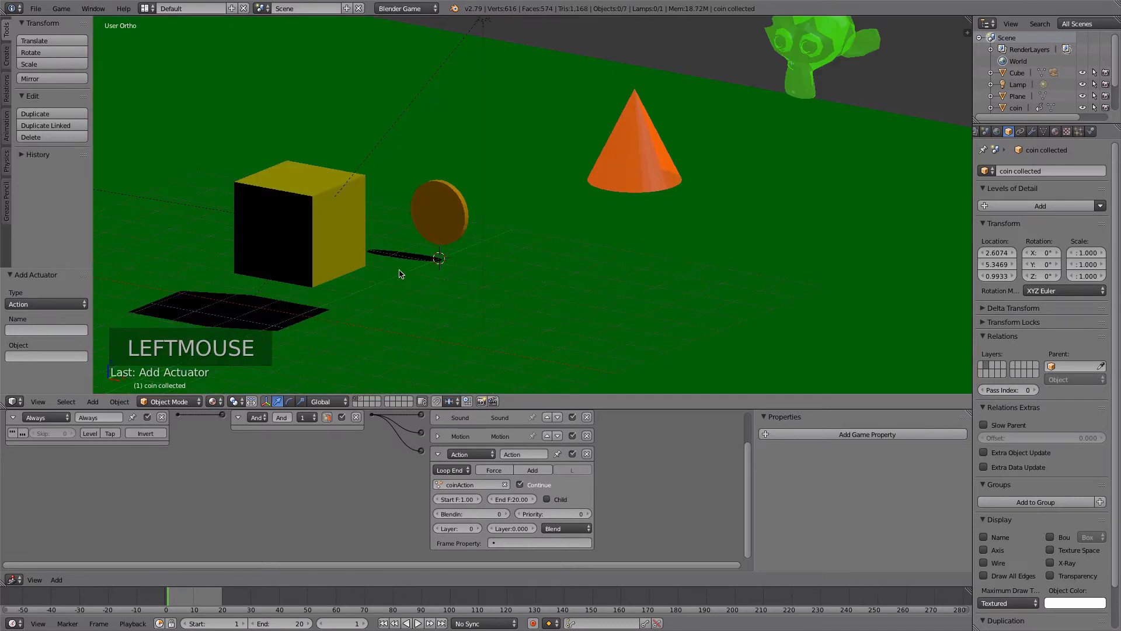
pyautogui.press('p')
pyautogui.press('w')
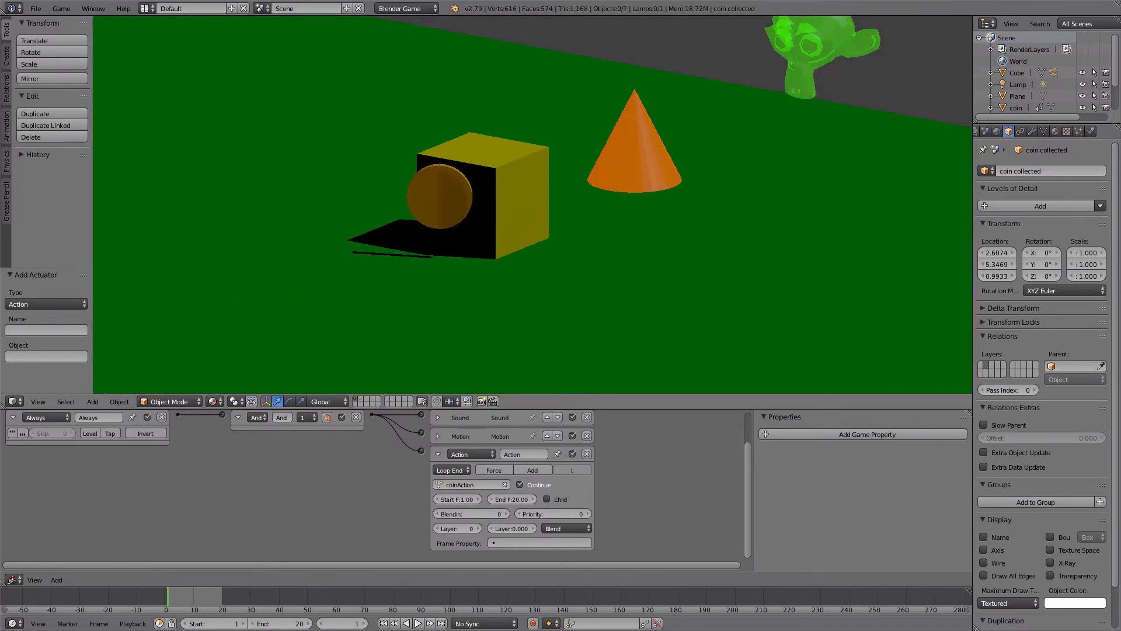
pyautogui.press('Escape')
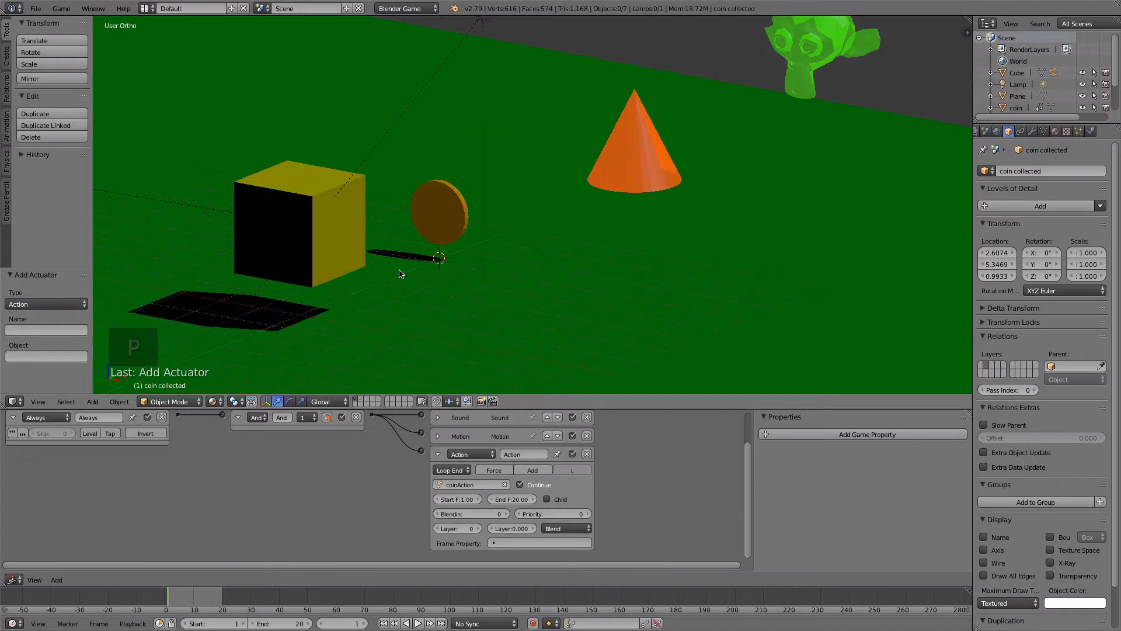
pyautogui.press('p')
pyautogui.press('w')
pyautogui.press('Escape')
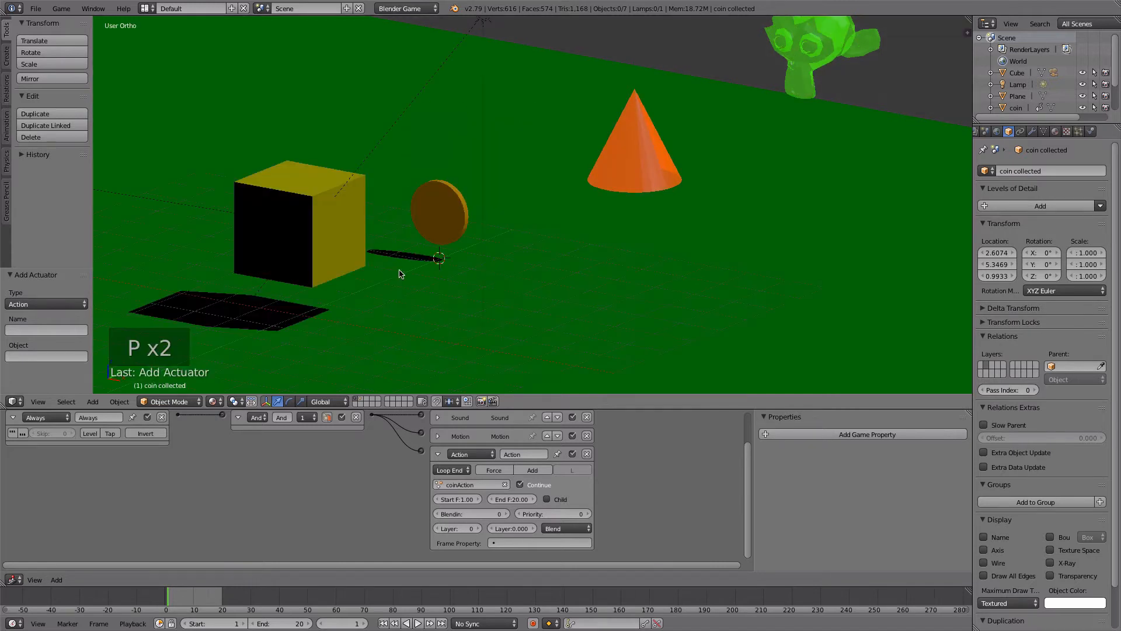
# - Select the orange flame cone and enter Edit Mode on its mesh
pyautogui.rightClick(622, 167)
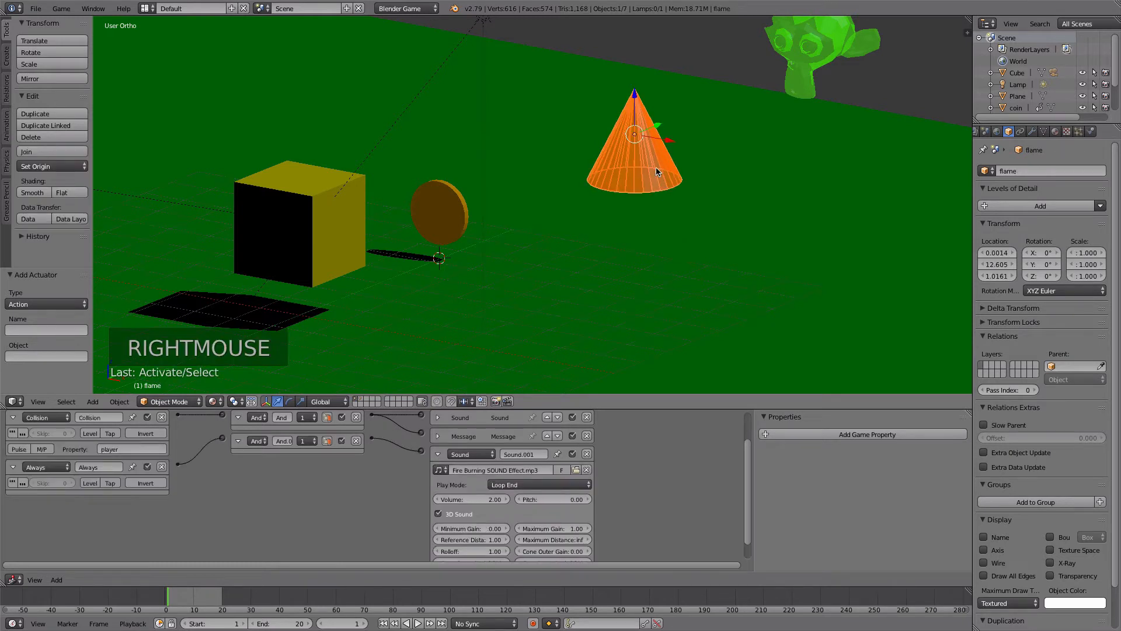
pyautogui.scroll(2, 684, 169)
pyautogui.keyDown('shift'); pyautogui.moveTo(712, 146); pyautogui.dragTo(631, 169, button='middle'); pyautogui.keyUp('shift')
pyautogui.press('Tab')
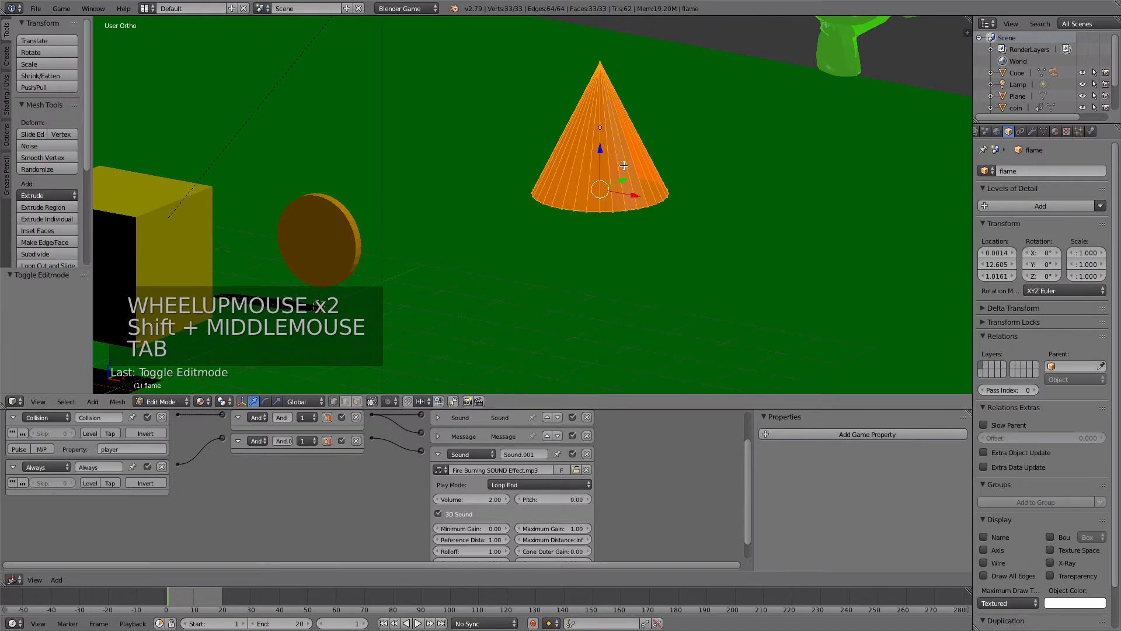
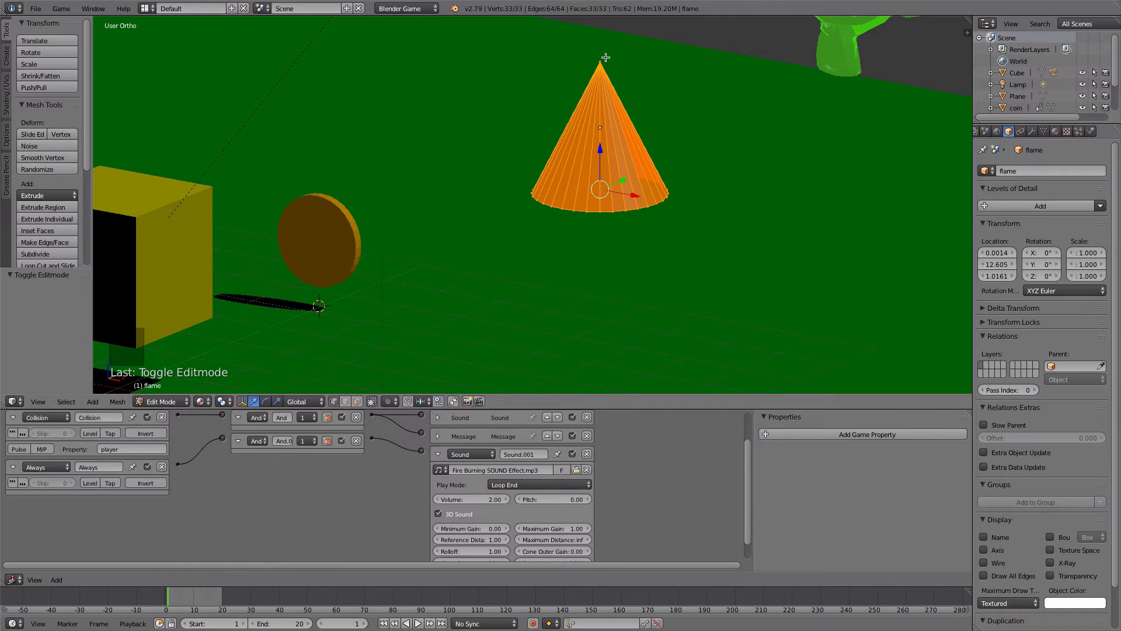
# - Deselect the flame cone's tip vertex and randomize the remaining vertices twice by an amount of 0.100
pyautogui.keyDown('shift'); pyautogui.rightClick(606, 57); pyautogui.keyUp('shift')
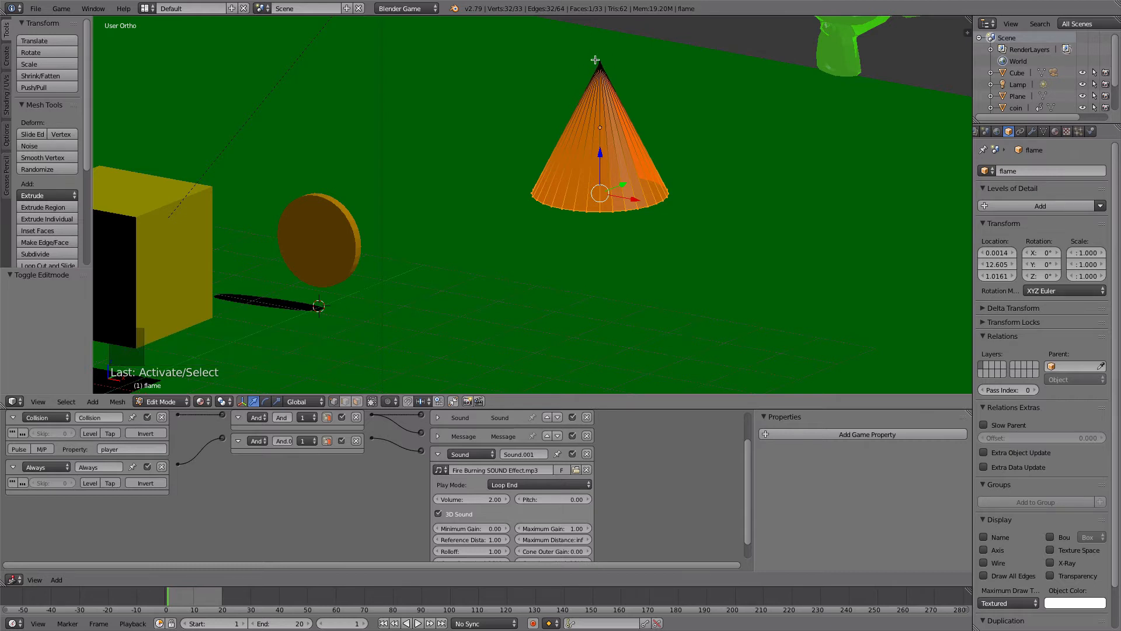
pyautogui.moveTo(551, 86); pyautogui.dragTo(564, 181, button='middle')
pyautogui.scroll(-4, 599, 70)
pyautogui.scroll(1, 595, 98)
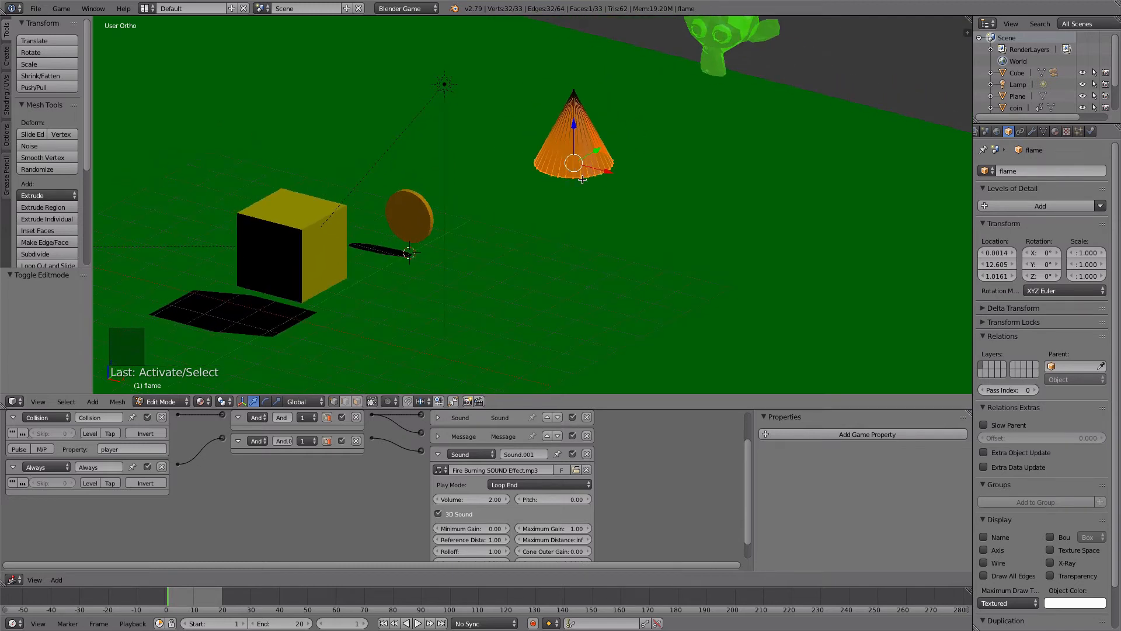
pyautogui.click(34, 170)
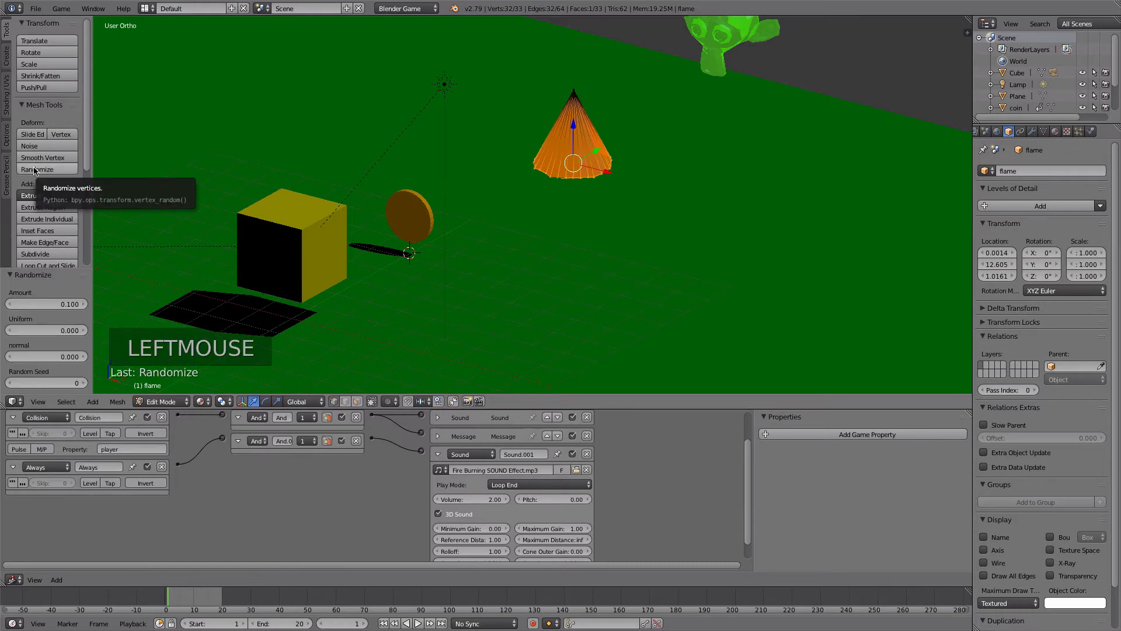
pyautogui.click(34, 170)
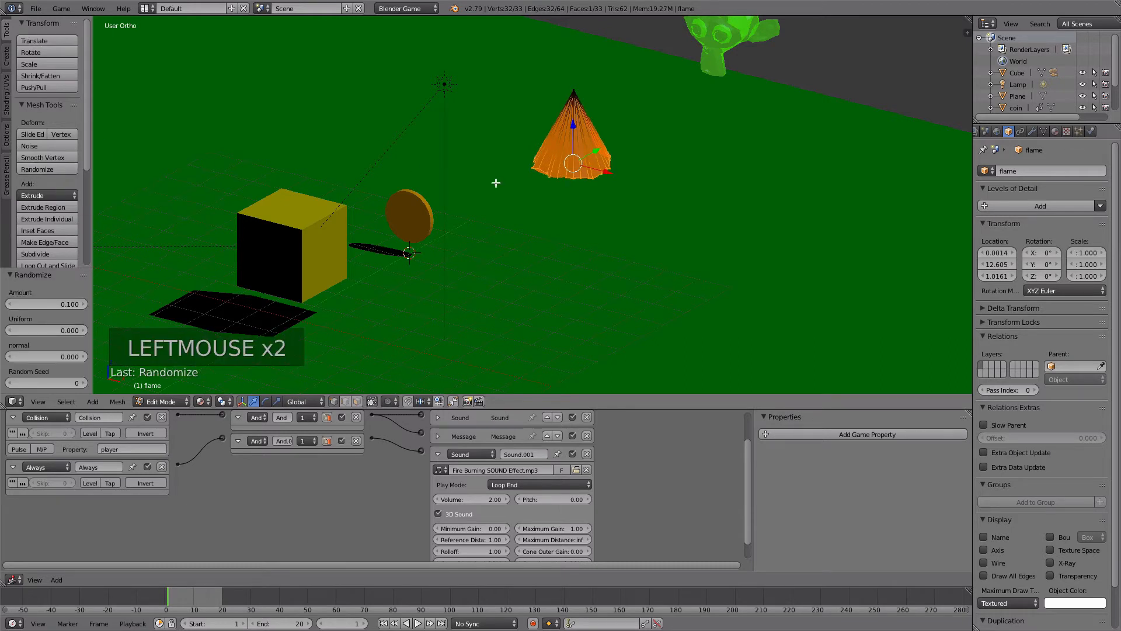
# - Raise the selected flame vertices 0.060 along Z, return to Object Mode and test-run the game
pyautogui.moveTo(530, 170); pyautogui.dragTo(517, 144, button='middle')
pyautogui.scroll(3, 701, 279)
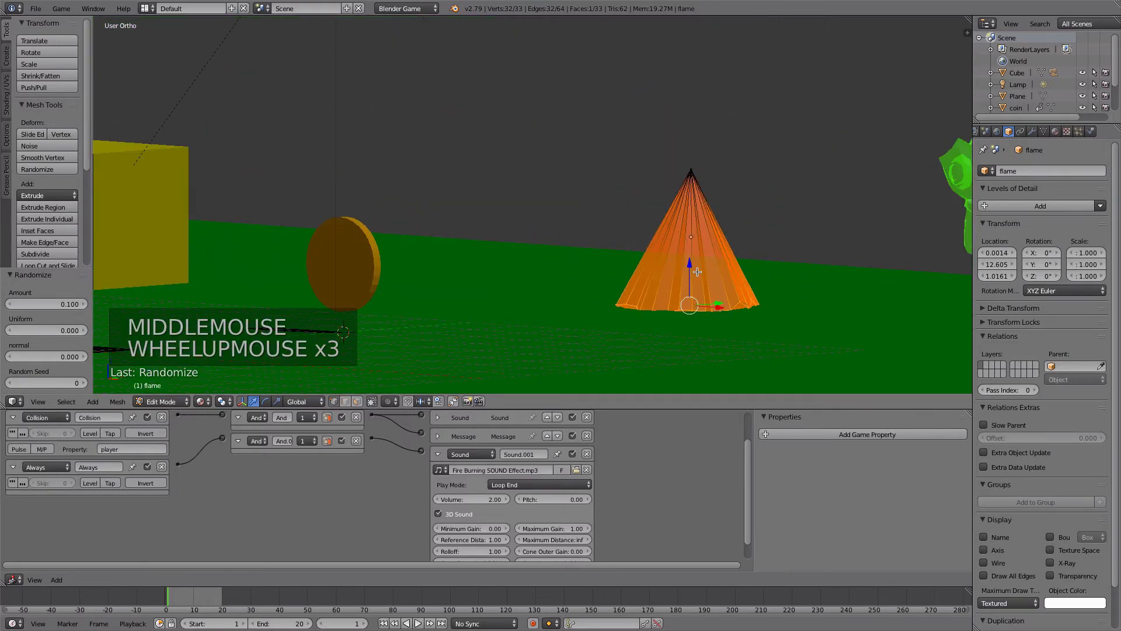
pyautogui.moveTo(690, 266); pyautogui.dragTo(692, 261)
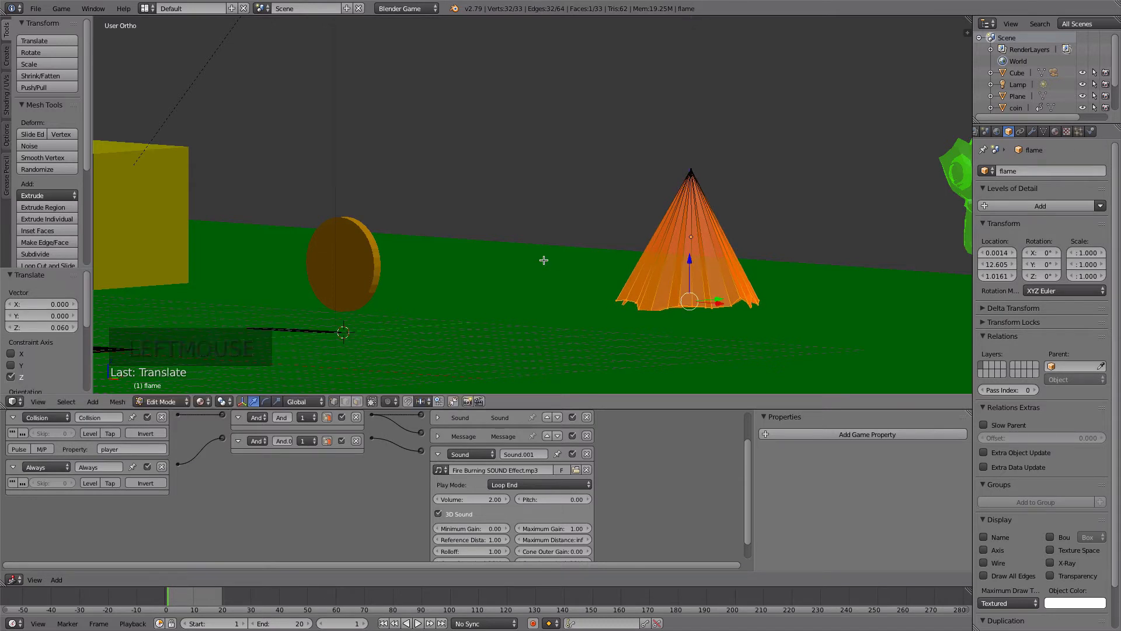
pyautogui.press('Tab')
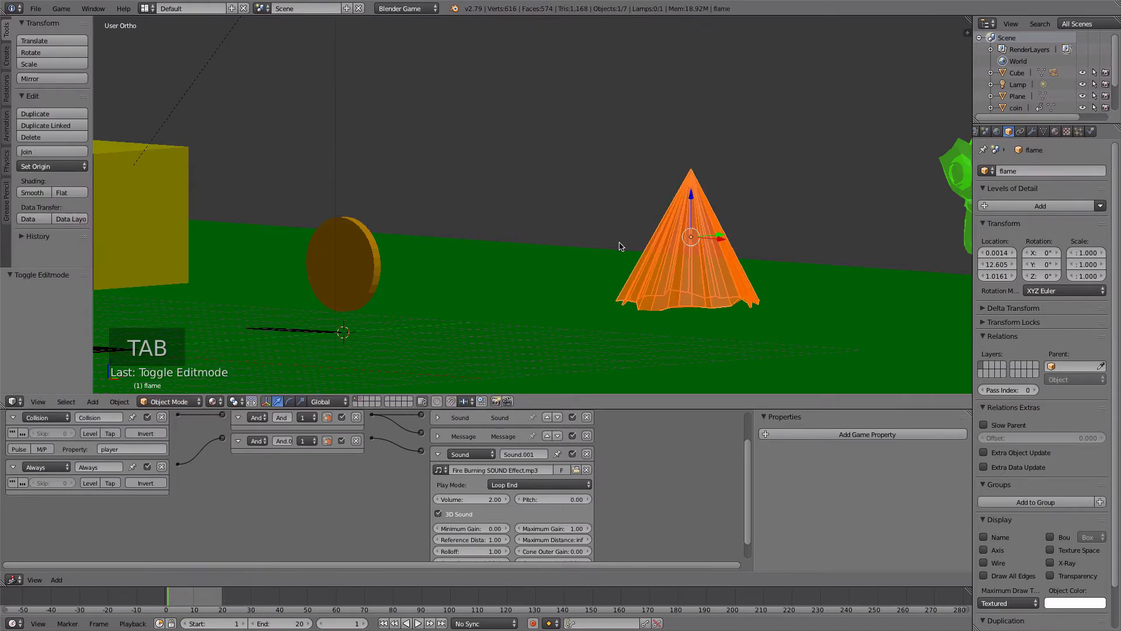
pyautogui.press('p')
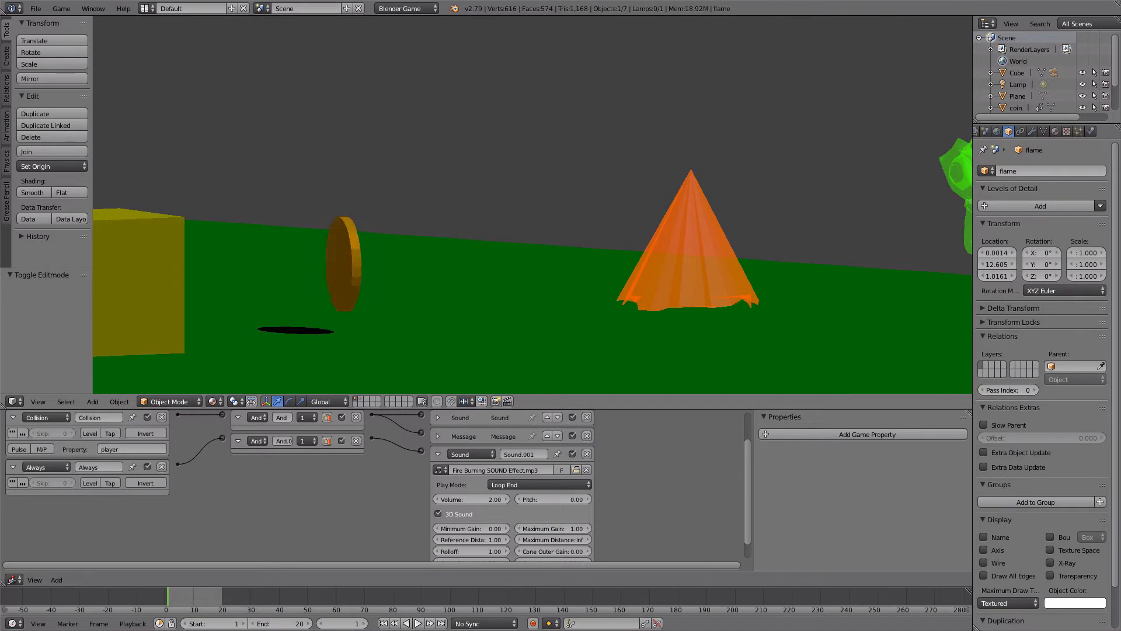
pyautogui.press('Escape')
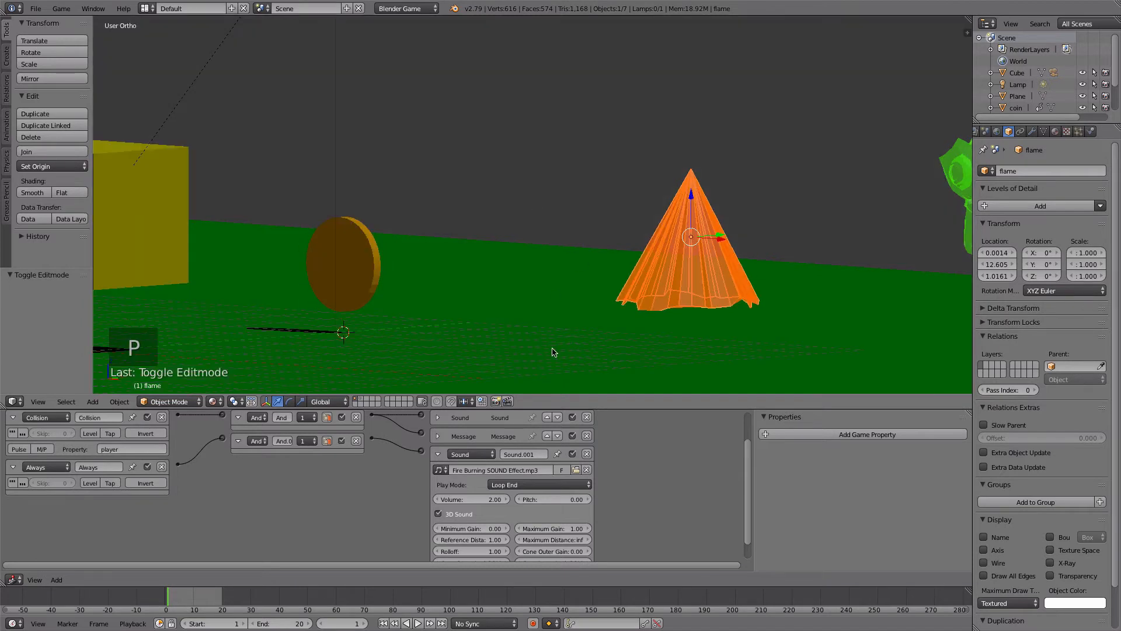
# - Add an Action actuator to the flame, set to Loop End with coinAction as its action
pyautogui.click(438, 455)
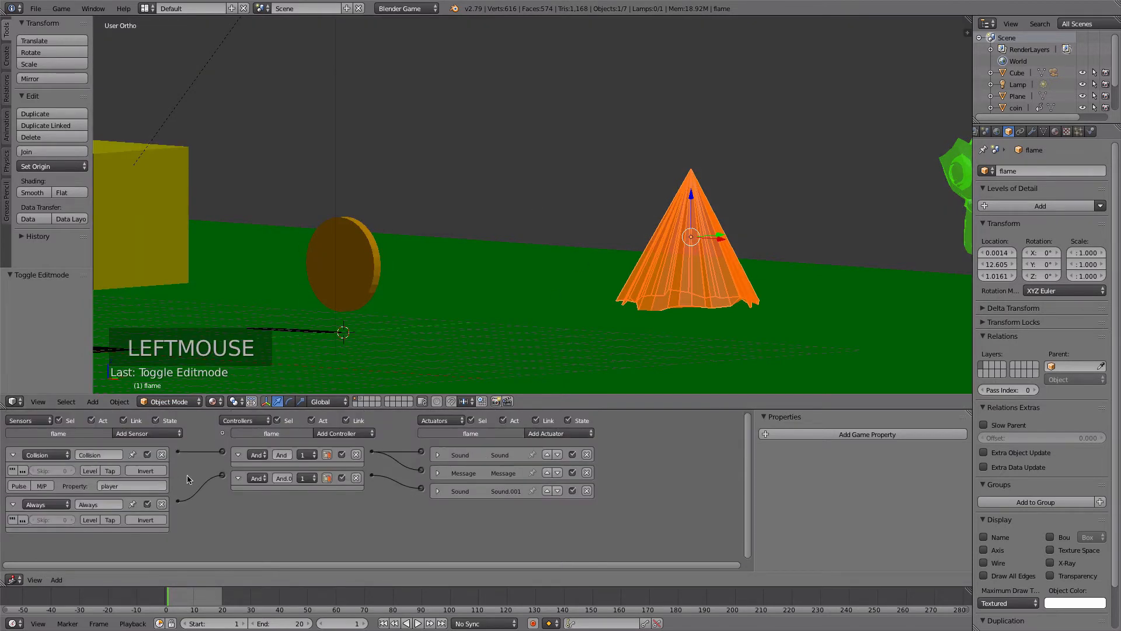
pyautogui.click(563, 433)
pyautogui.click(560, 423)
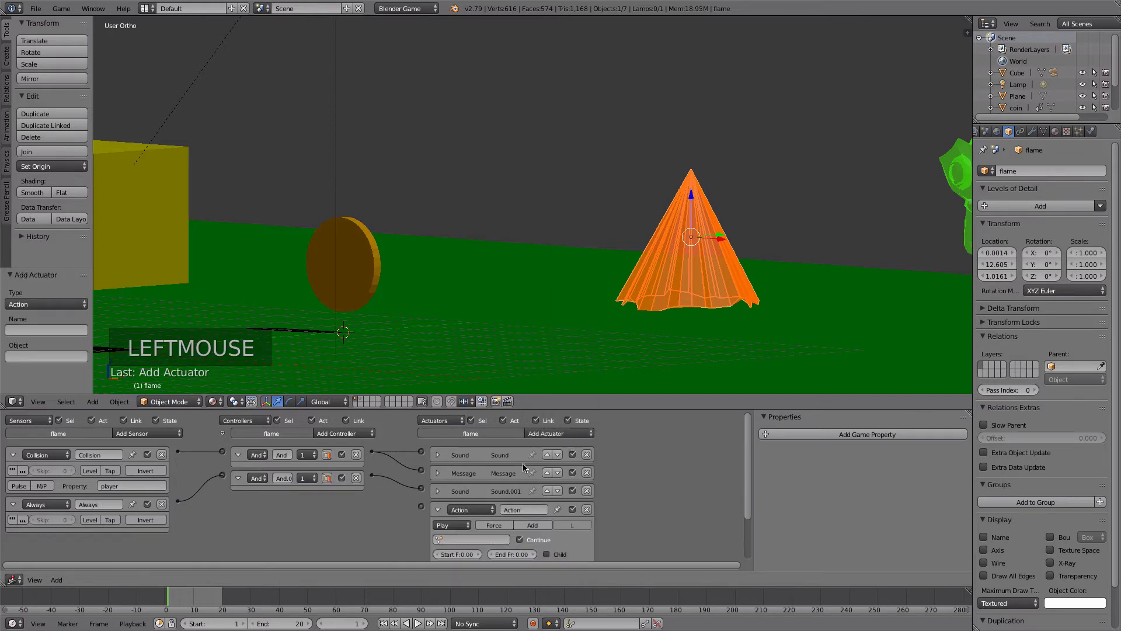
pyautogui.click(451, 525)
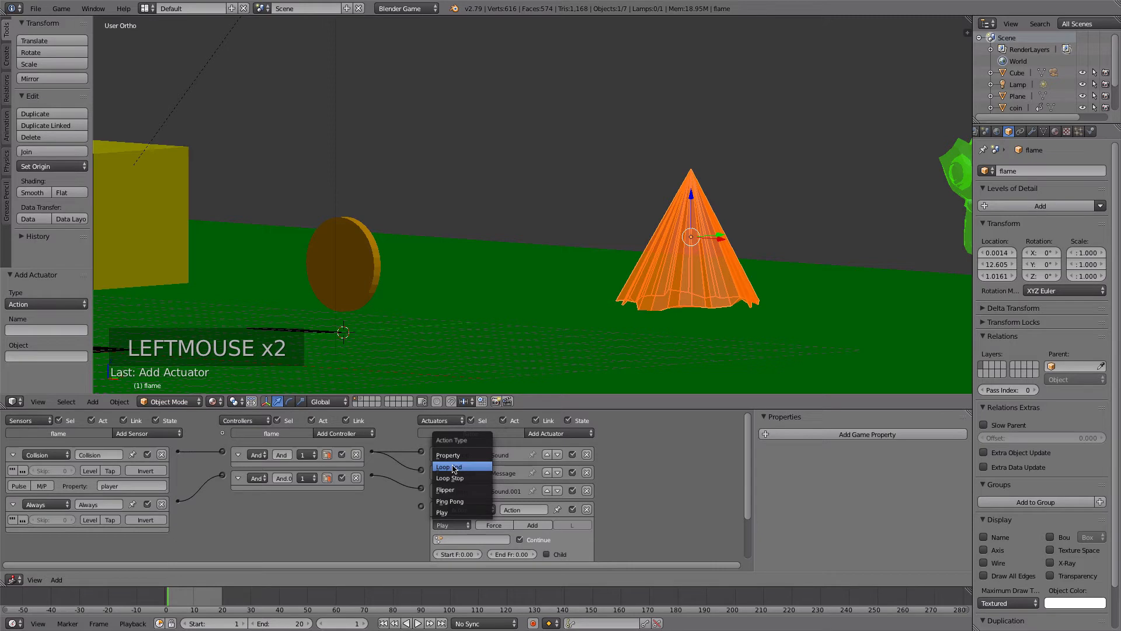
pyautogui.click(454, 467)
pyautogui.click(439, 539)
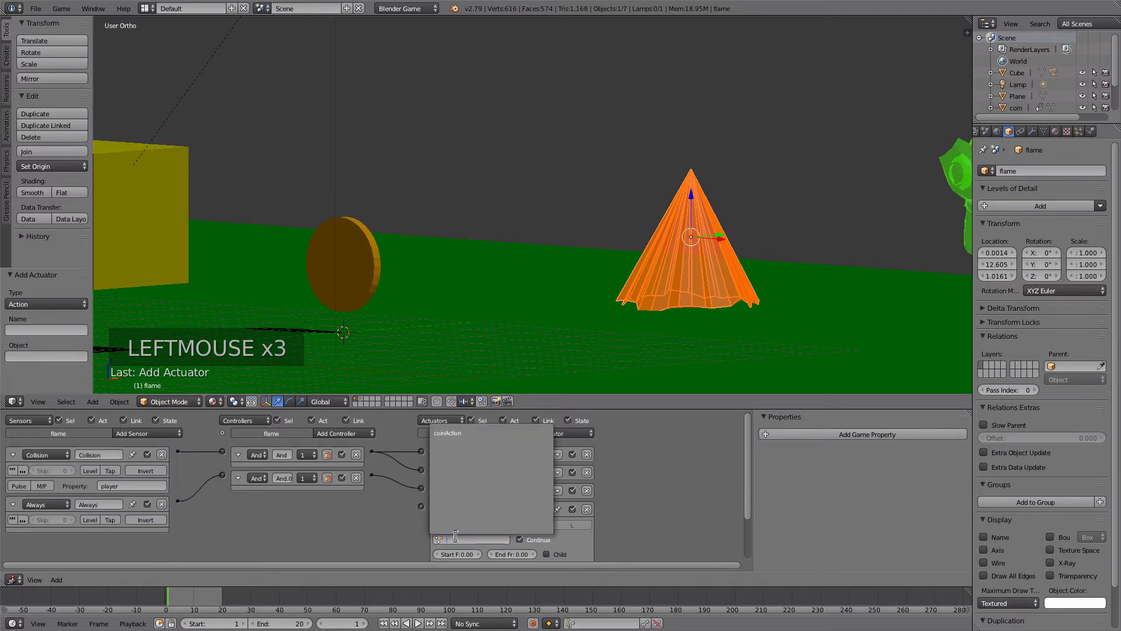
pyautogui.click(455, 435)
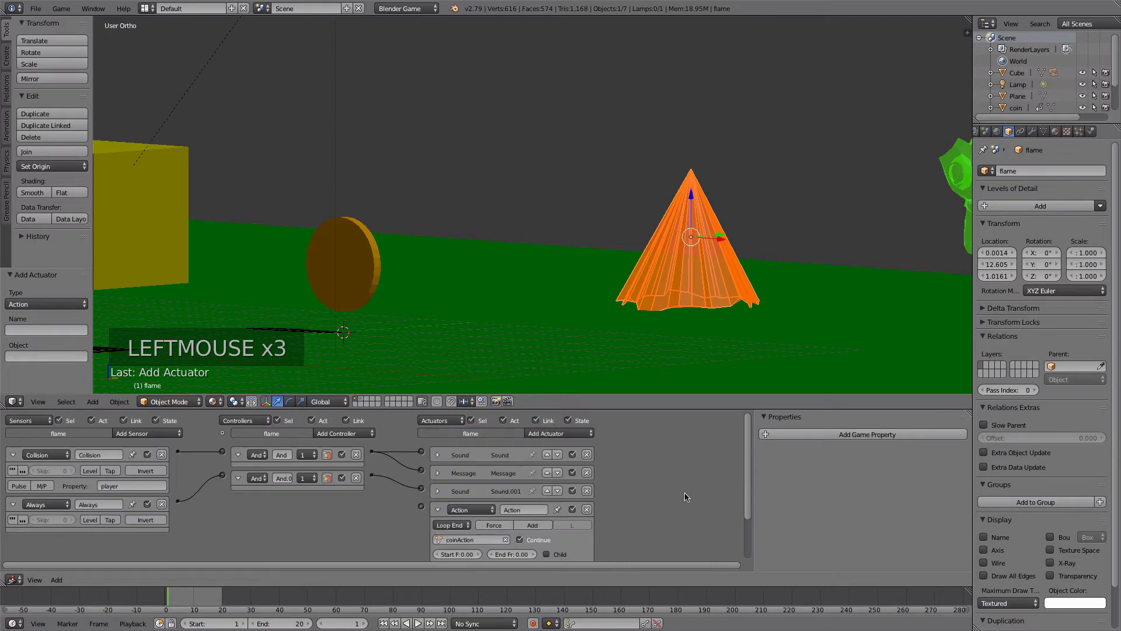
# - Set the flame's Action actuator to start at frame 20 and end at frame 1
pyautogui.moveTo(751, 464); pyautogui.dragTo(751, 499)
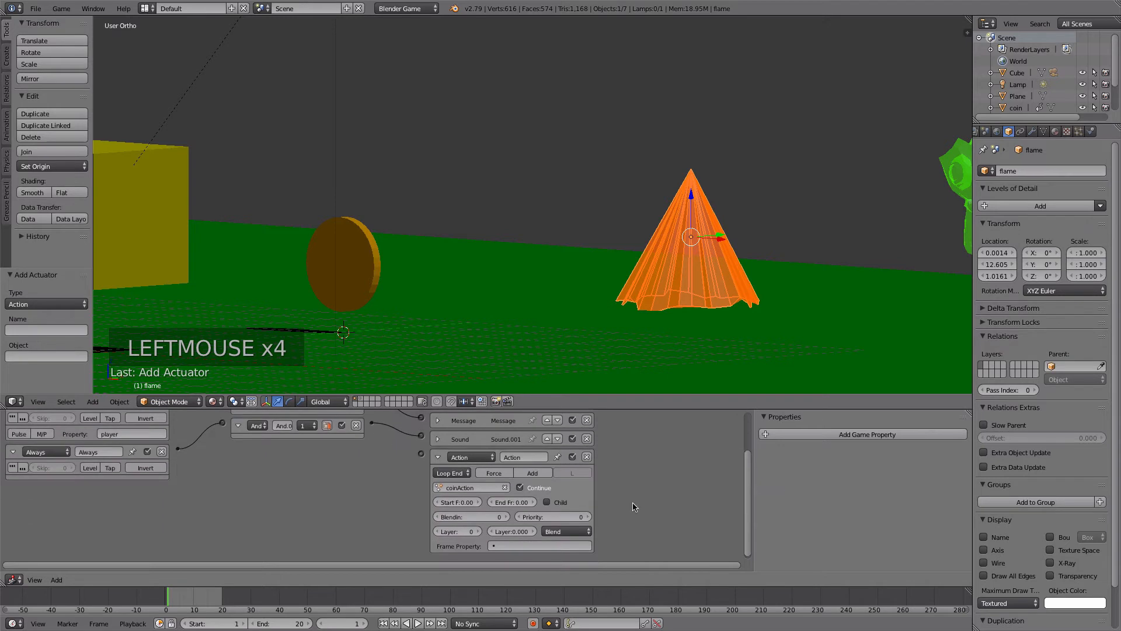
pyautogui.click(467, 504)
pyautogui.write('20')
pyautogui.press('Tab')
pyautogui.write('1')
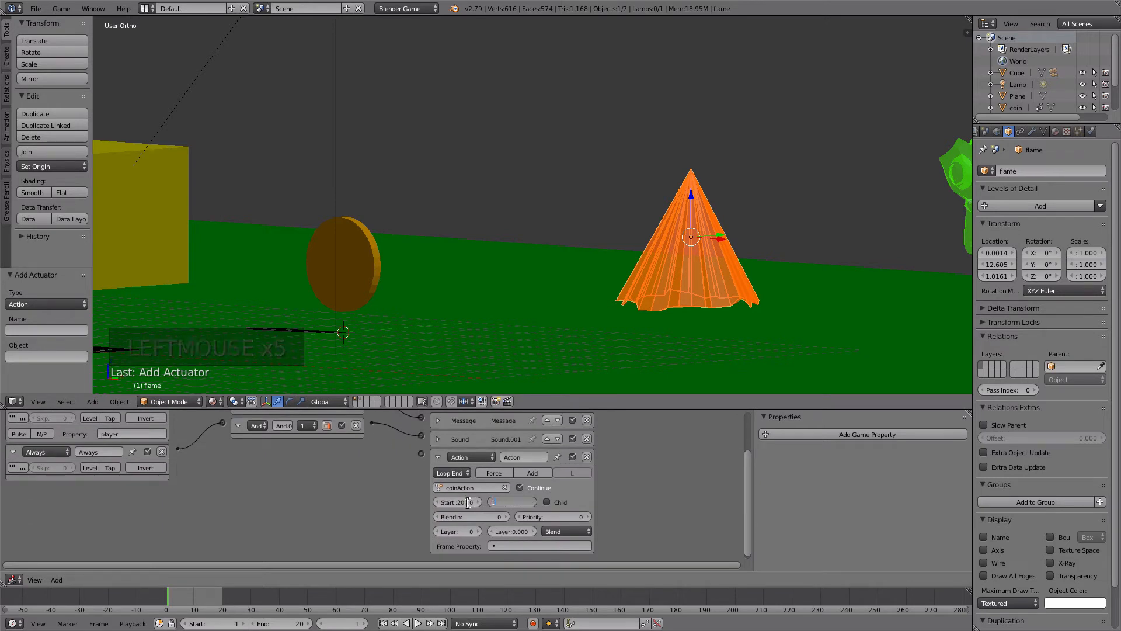
pyautogui.press('Tab')
pyautogui.press('Return')
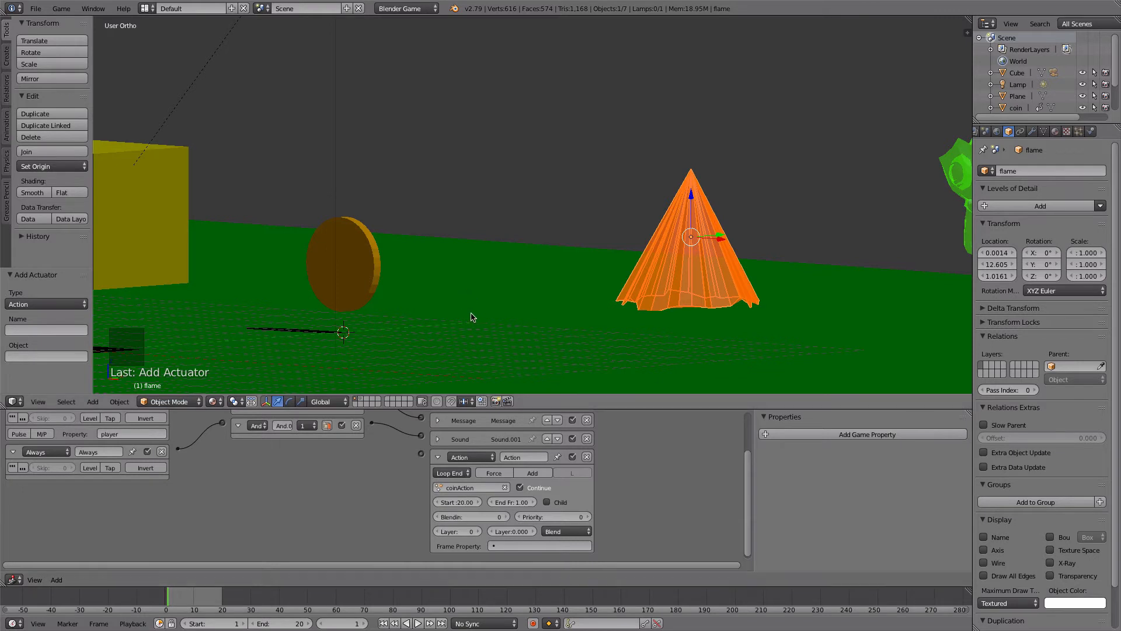
# - Link the flame's second And controller to its Action actuator and run the game to test it
pyautogui.moveTo(371, 422); pyautogui.dragTo(422, 455)
pyautogui.press('p')
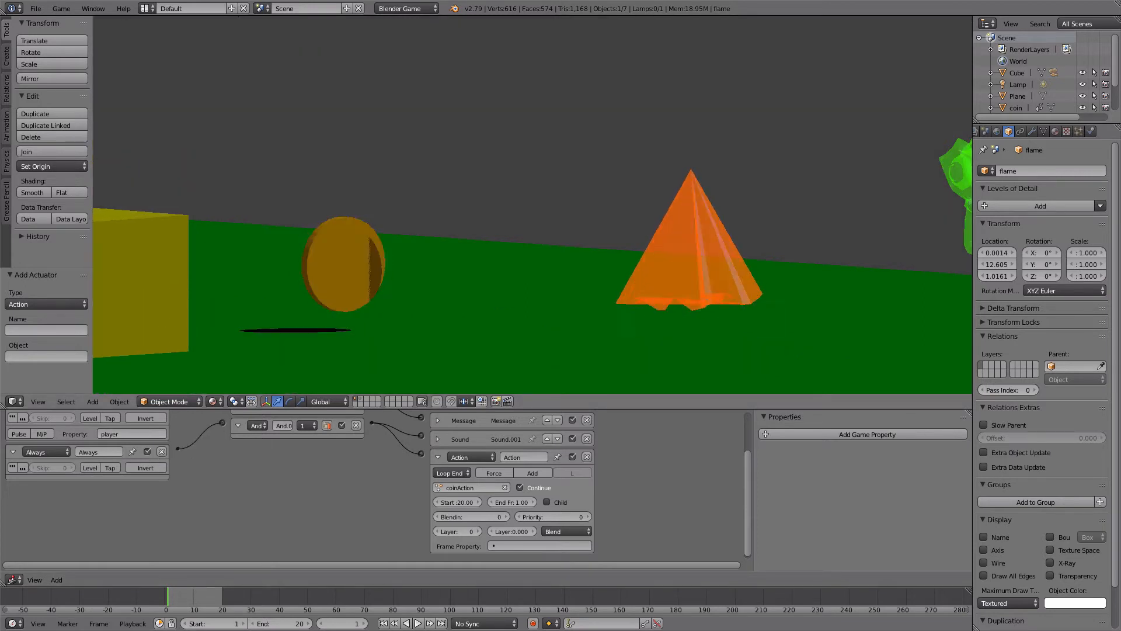
pyautogui.press('Escape')
# - Run the game from a wider view of the whole plane and from the camera view to check the flame's animation
pyautogui.moveTo(537, 180); pyautogui.dragTo(524, 218, button='middle')
pyautogui.scroll(-8, 571, 199)
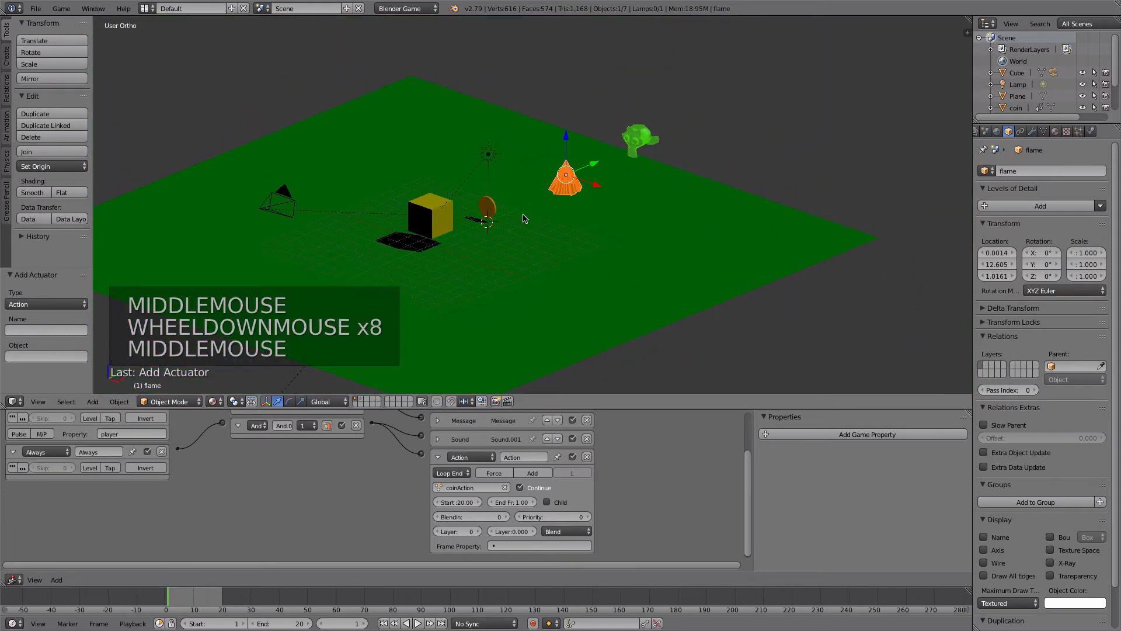
pyautogui.press('p')
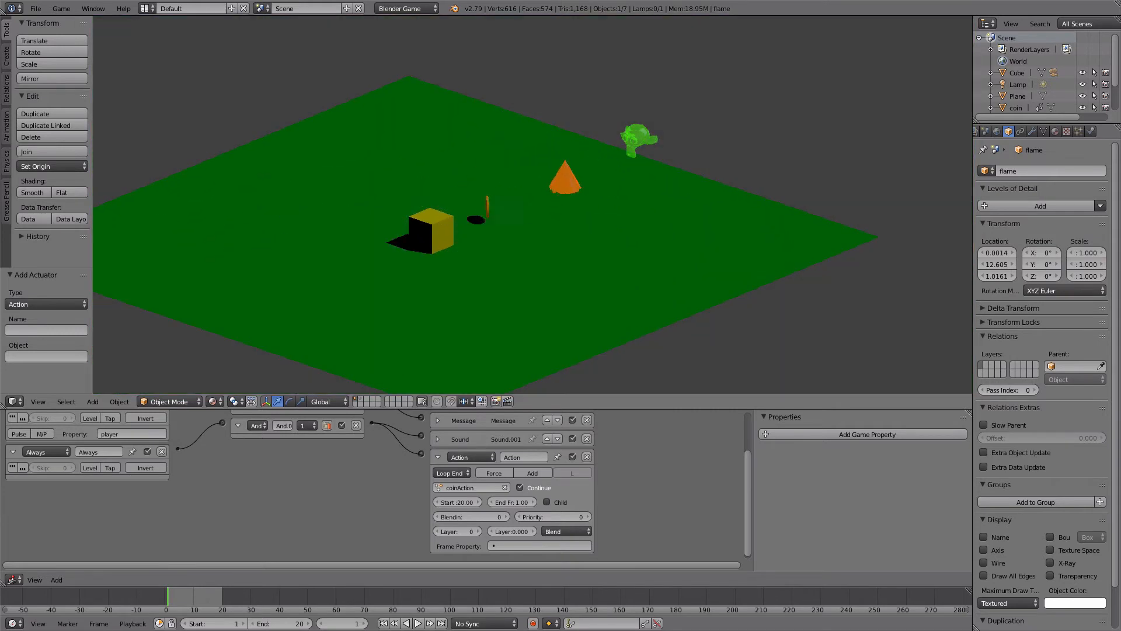
pyautogui.press('Escape')
pyautogui.scroll(2, 531, 218)
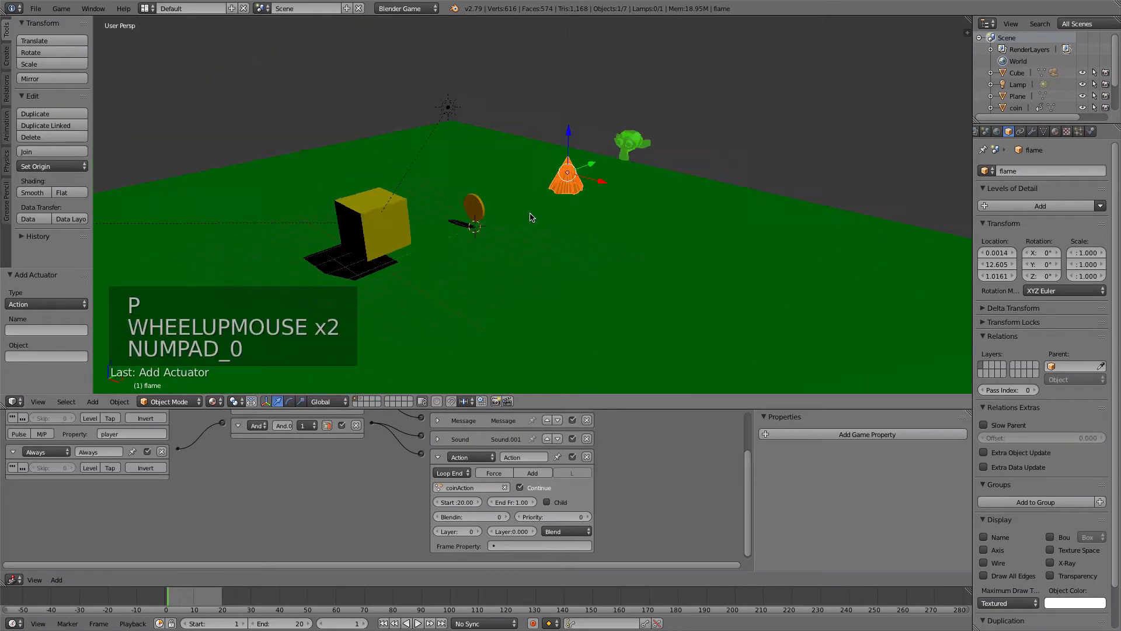
pyautogui.press('KP_0')
pyautogui.press('p')
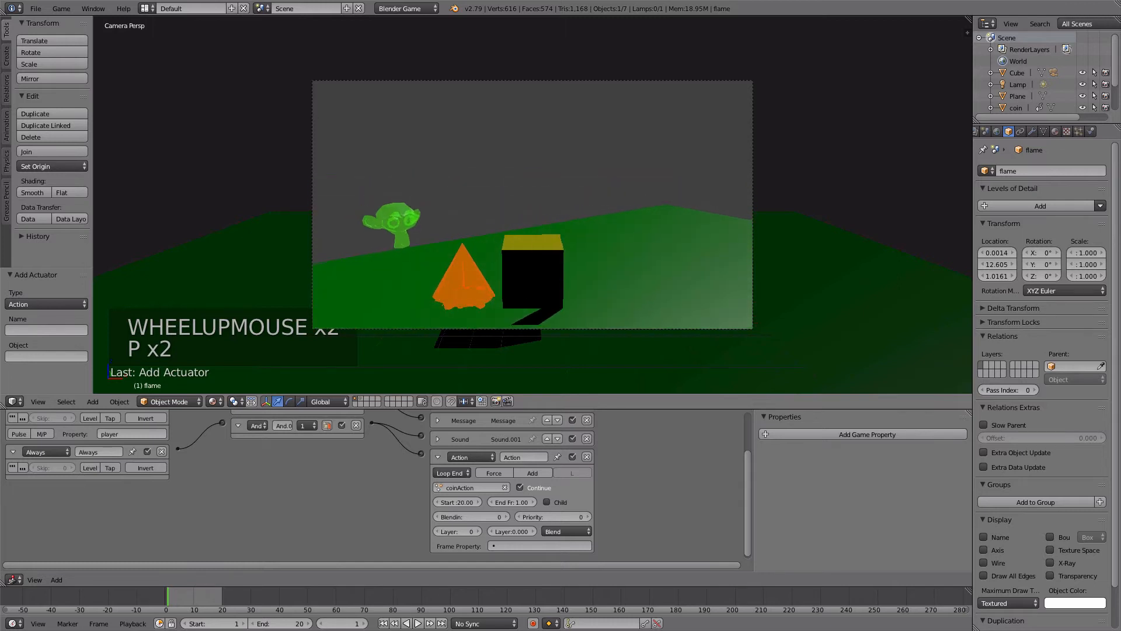
pyautogui.press('Escape')
# - Review the Message actuators of the green monkey goal and the flame, collapsing the flame's Action actuator
pyautogui.moveTo(571, 215); pyautogui.dragTo(543, 256, button='middle')
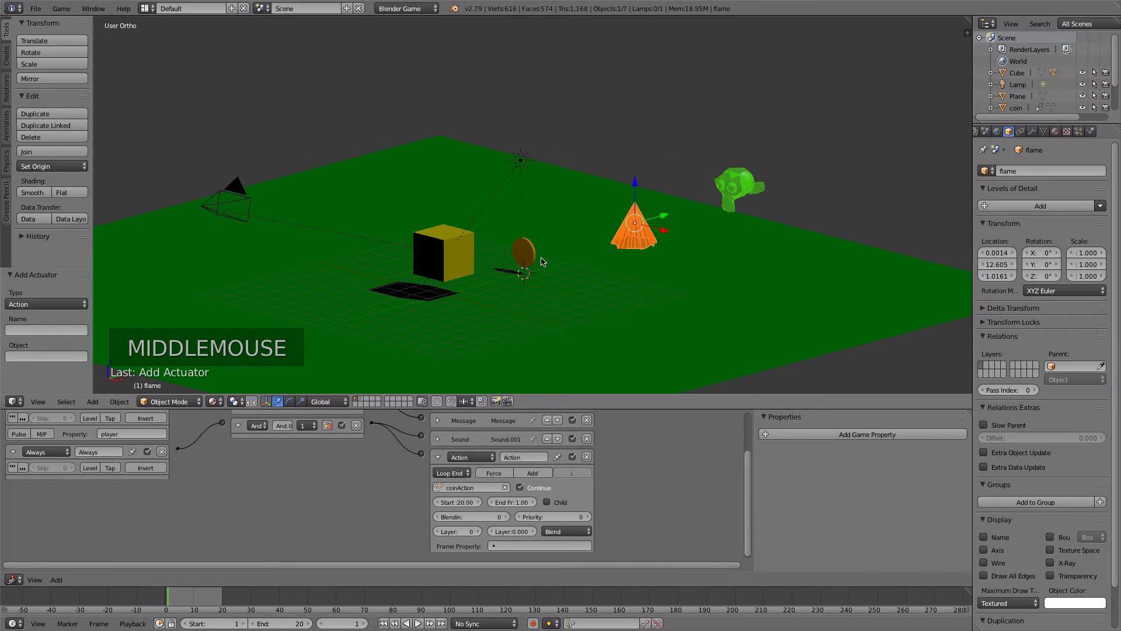
pyautogui.rightClick(721, 188)
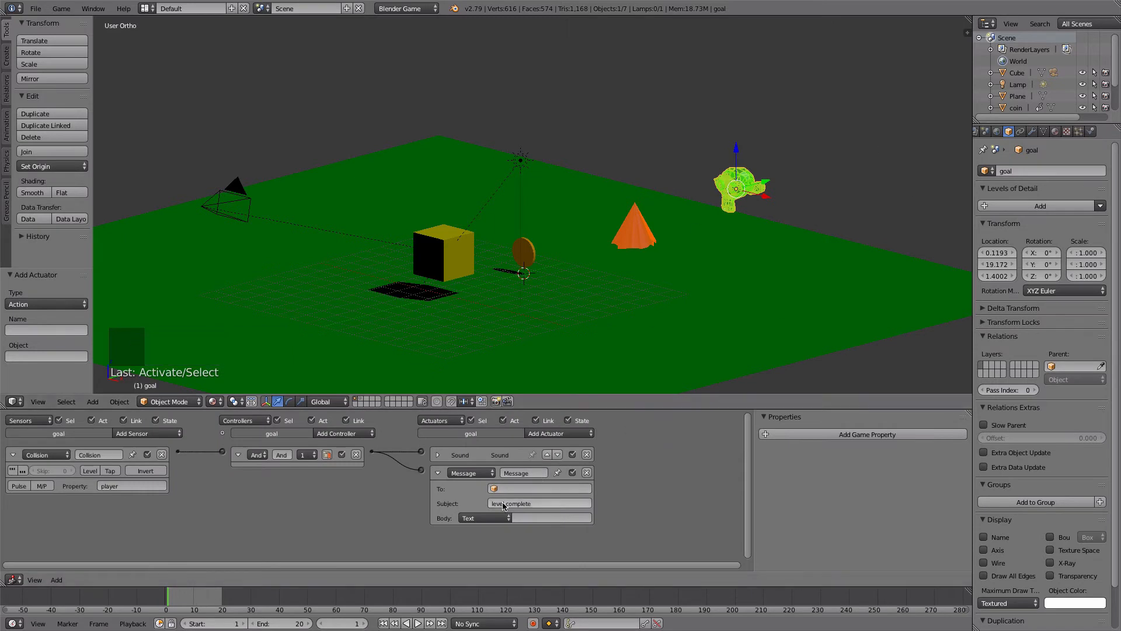
pyautogui.rightClick(633, 242)
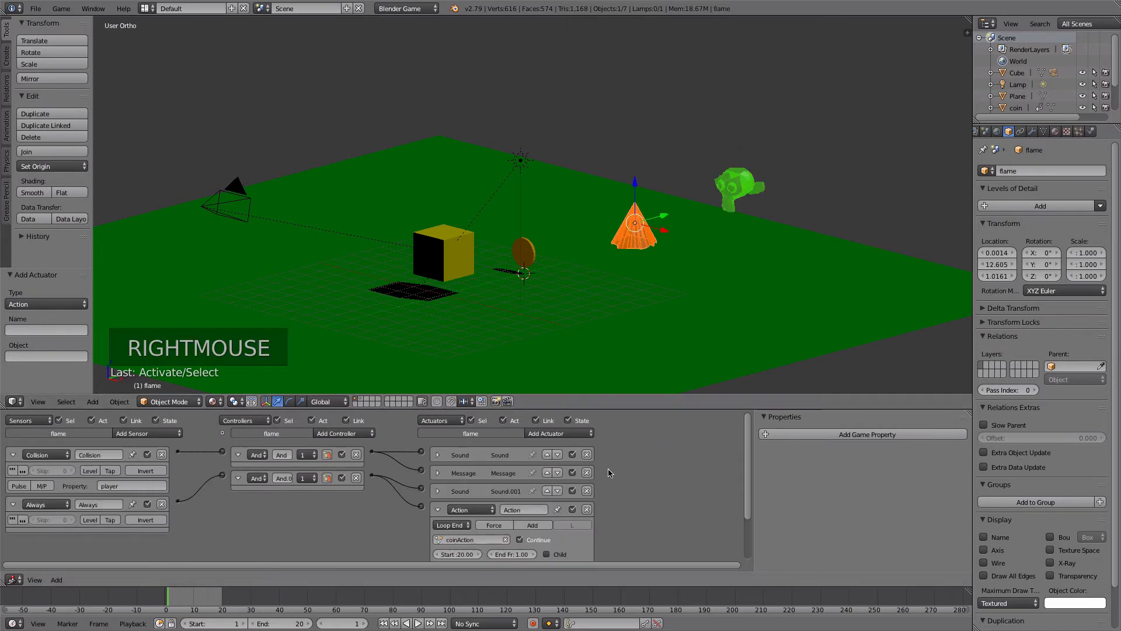
pyautogui.click(438, 509)
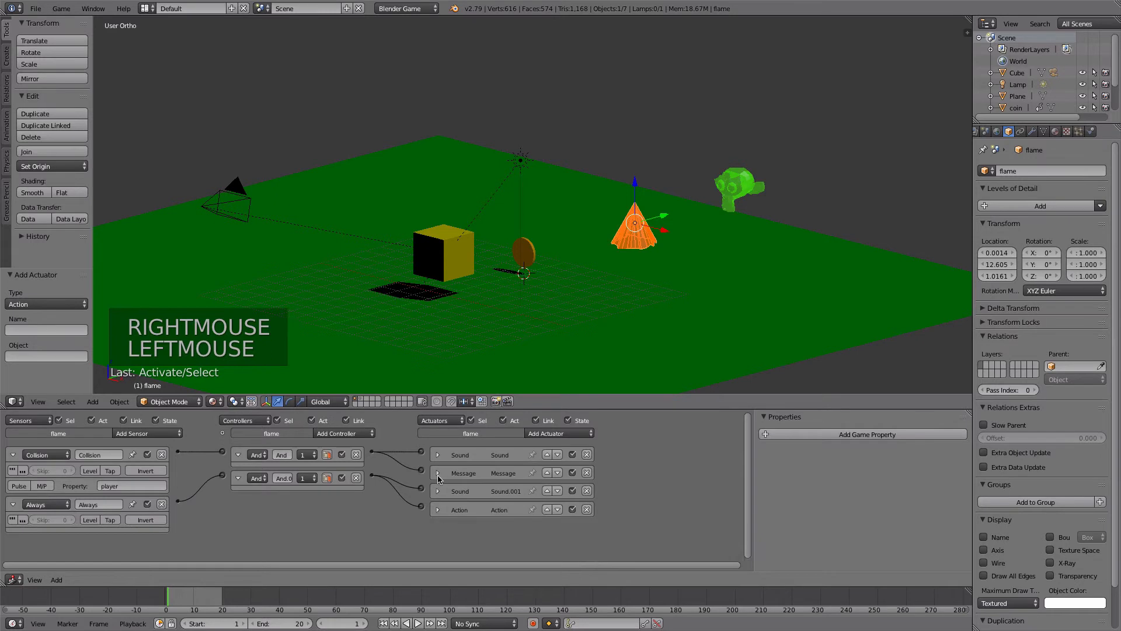
pyautogui.click(438, 473)
# - Collapse the coin's Action actuator and add a Message actuator to the coin with the subject "score"
pyautogui.rightClick(528, 254)
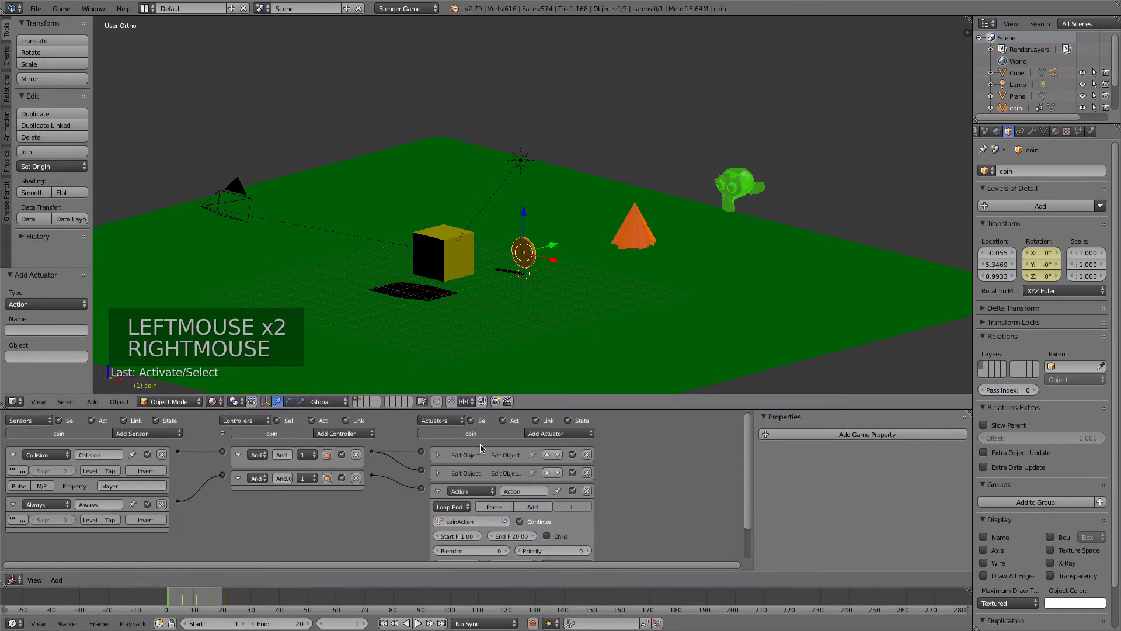
pyautogui.click(437, 491)
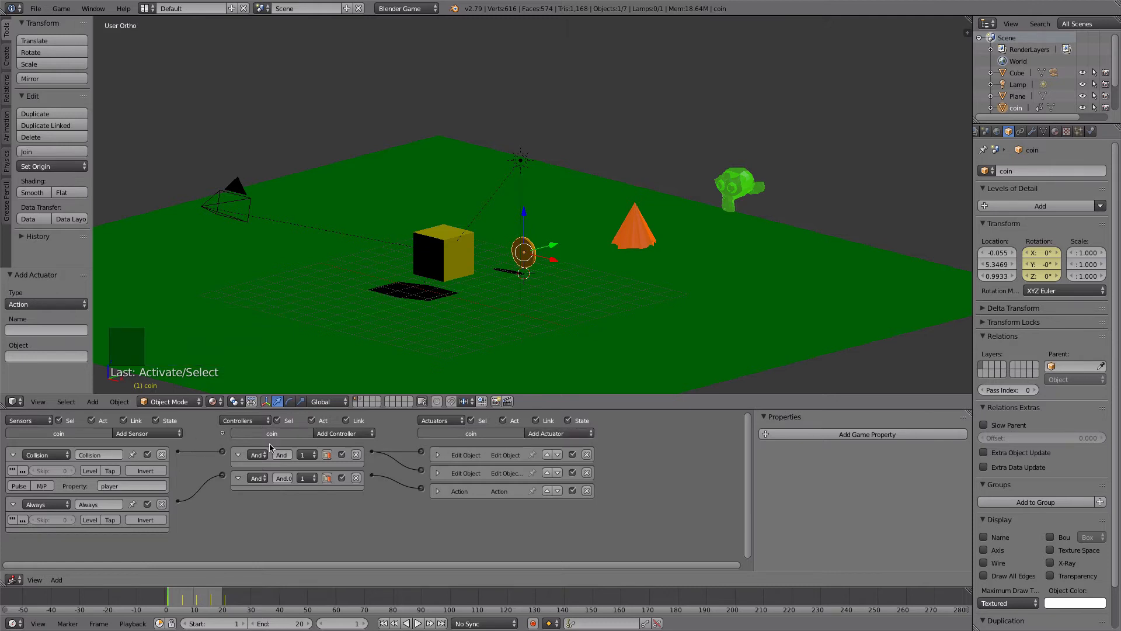
pyautogui.click(542, 435)
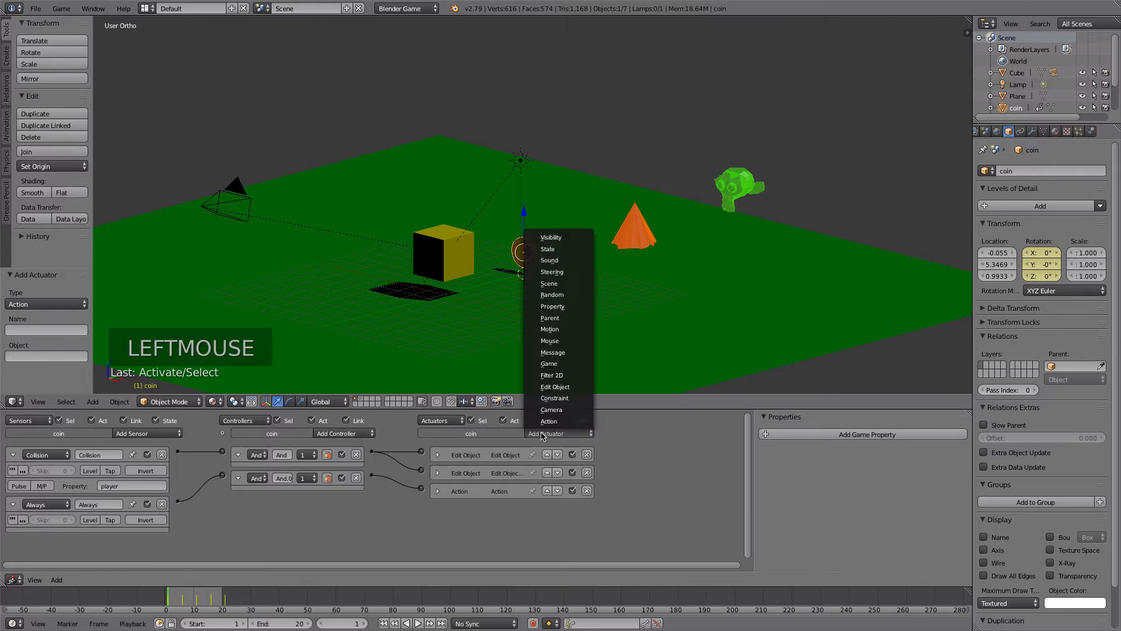
pyautogui.click(558, 353)
pyautogui.click(517, 538)
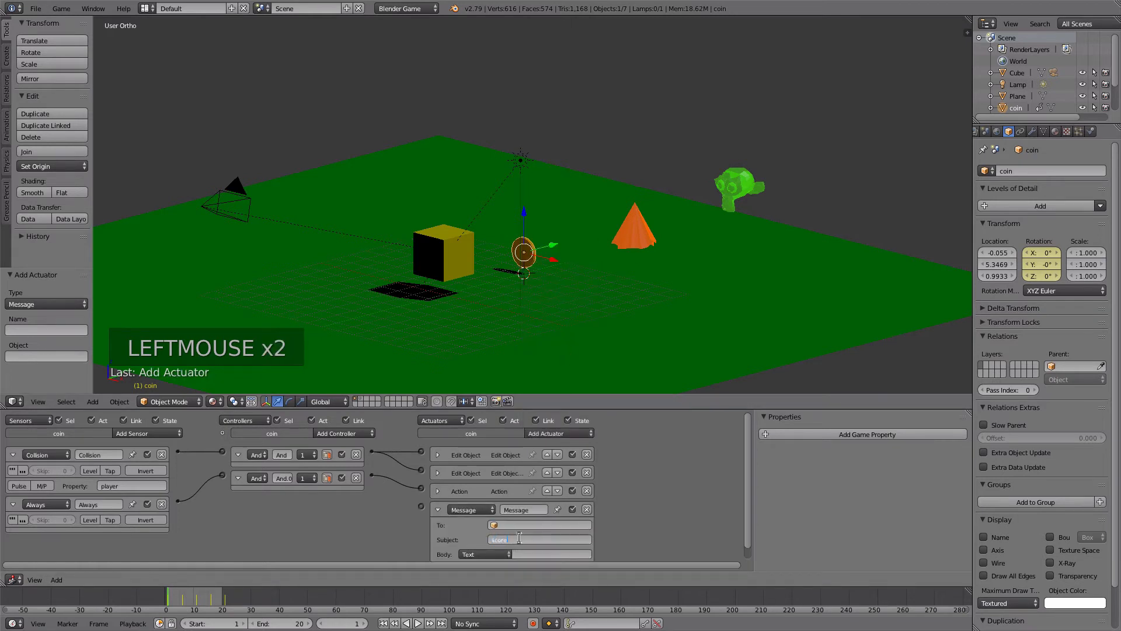
pyautogui.press('Return')
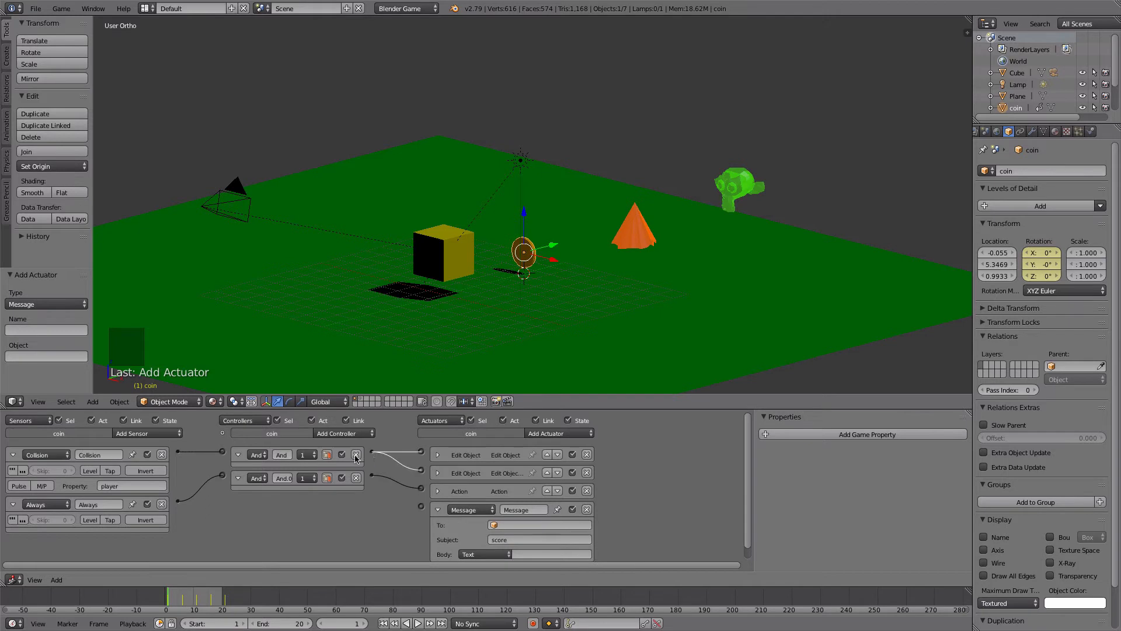
# - Link the coin's collision And controller to its Message actuator and move the Action actuator below the Message actuator
pyautogui.moveTo(369, 453); pyautogui.dragTo(421, 506)
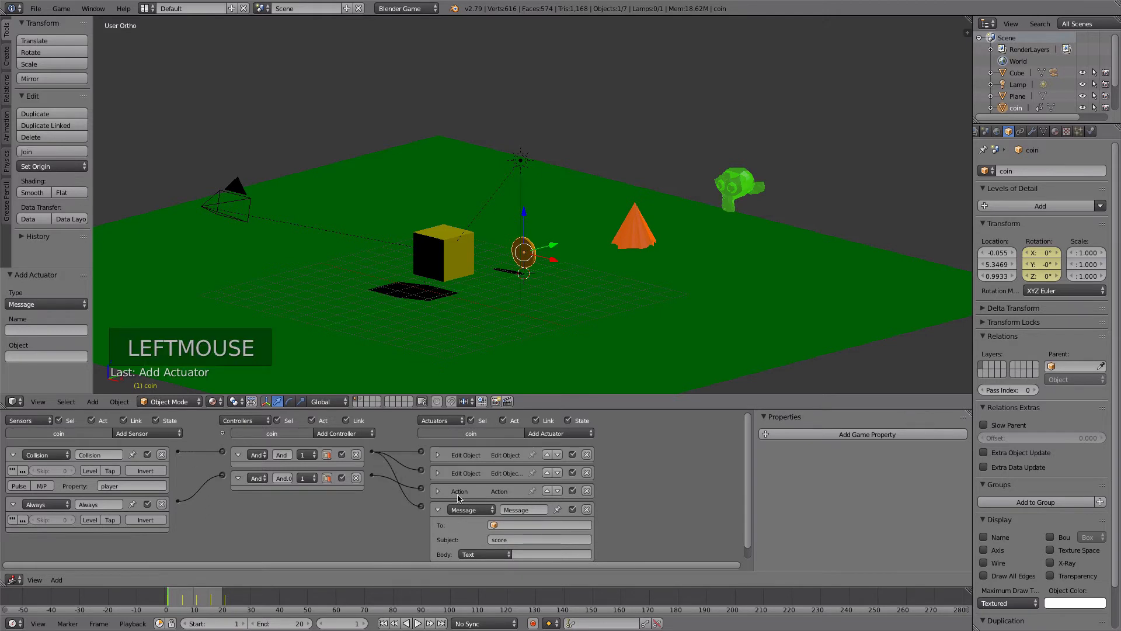
pyautogui.click(558, 491)
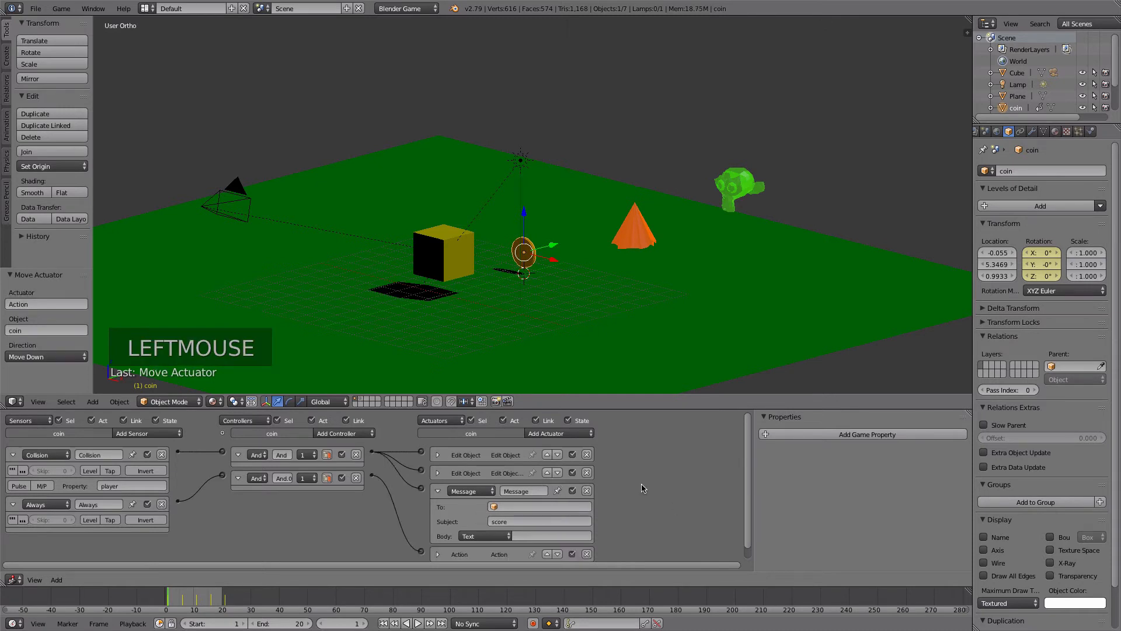
pyautogui.click(435, 492)
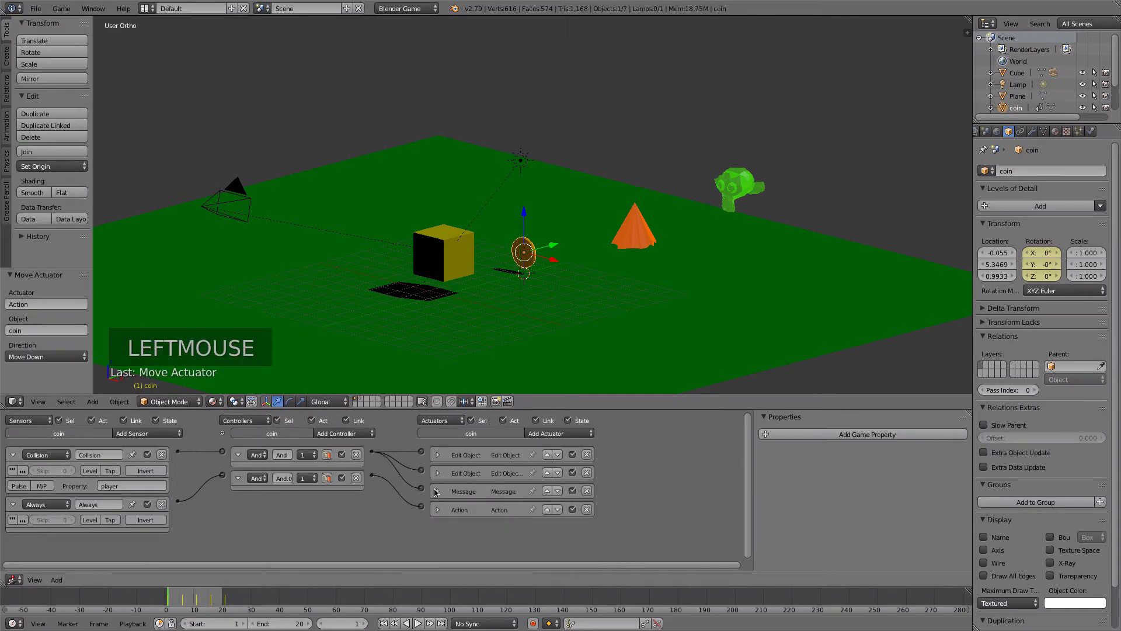
pyautogui.click(435, 492)
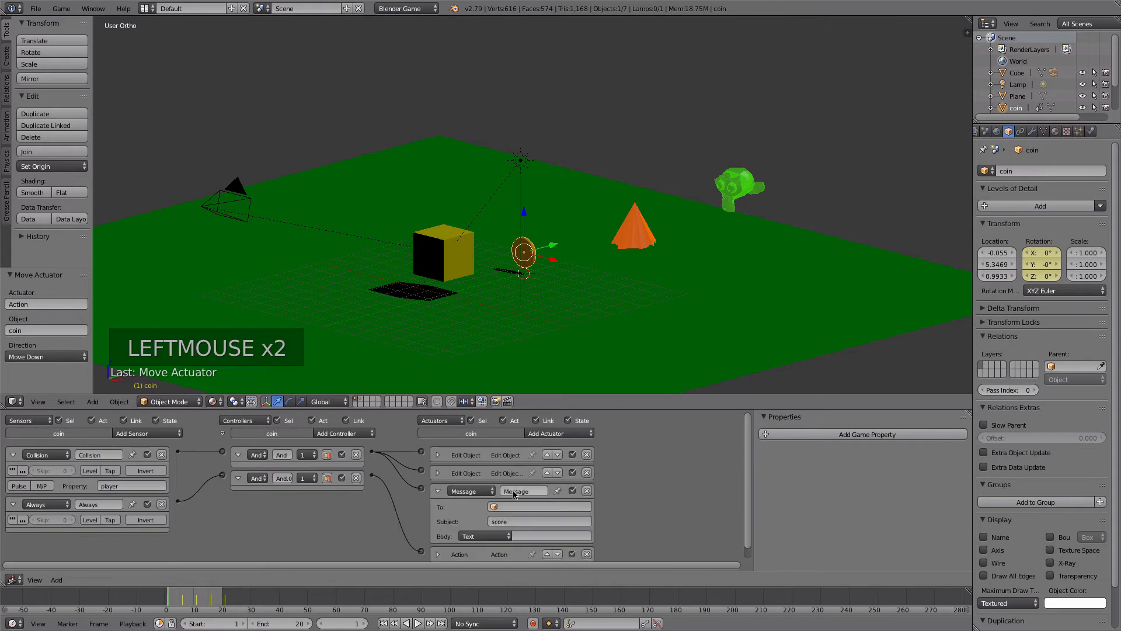
# - Collapse the coin's Message actuator and run the game, moving the player cube forward through the coin toward the monkey goal
pyautogui.click(437, 491)
pyautogui.press('p')
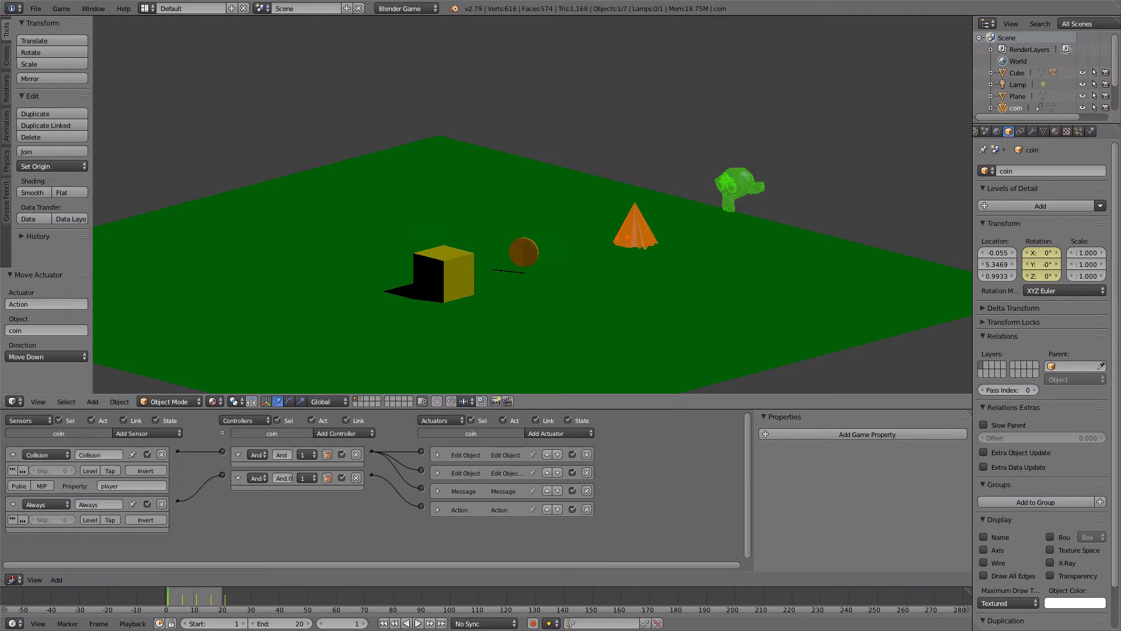
pyautogui.press('w')
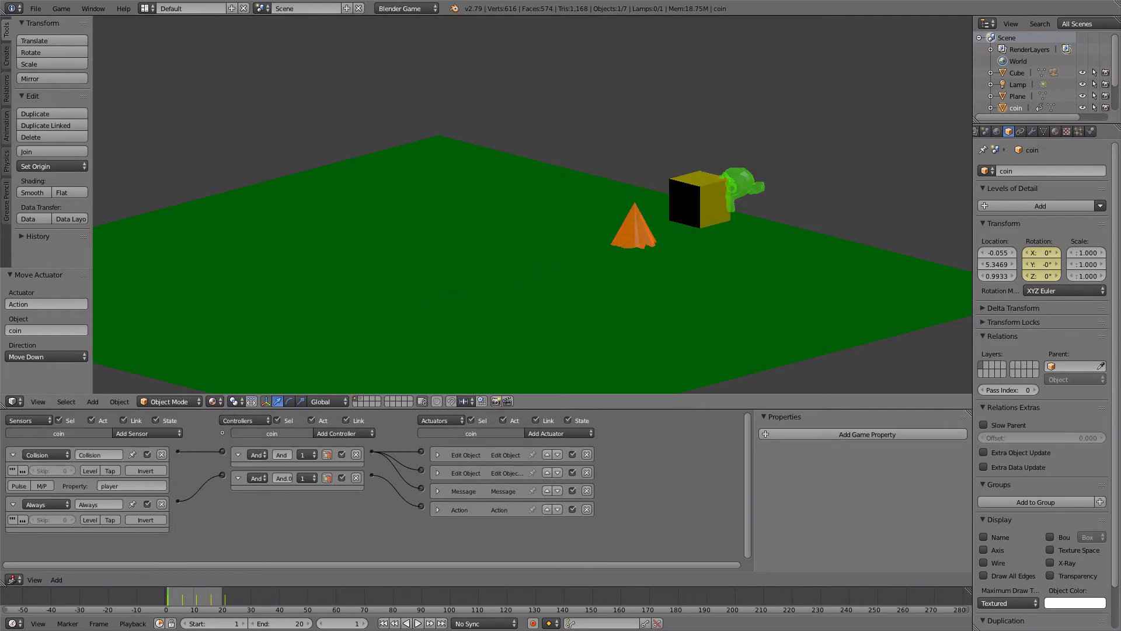
pyautogui.press('Escape')
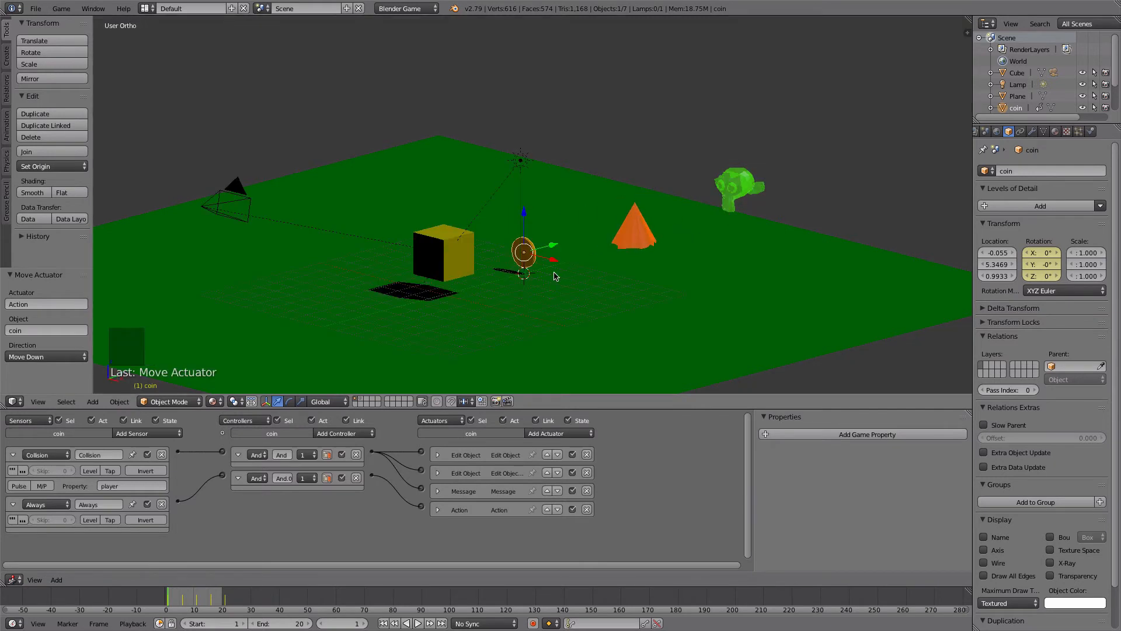
# - Add a cube mesh above the ground between the coin and the flame, at about Y 8 and Z 3.9
pyautogui.press('KP_3')
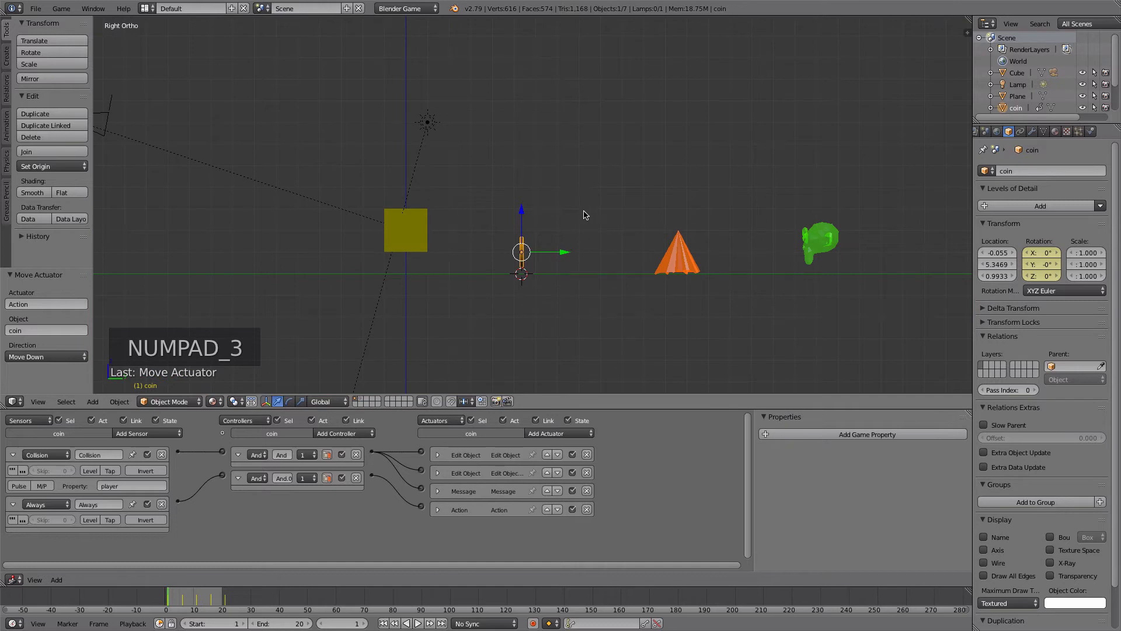
pyautogui.click(579, 188)
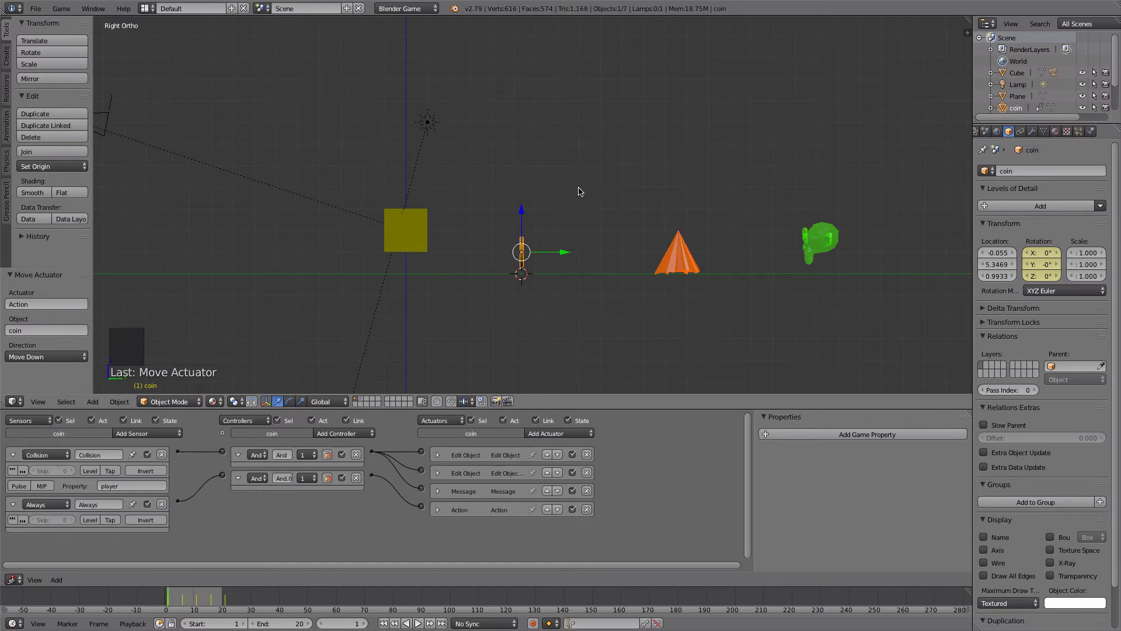
pyautogui.click(94, 405)
pyautogui.moveTo(119, 388)
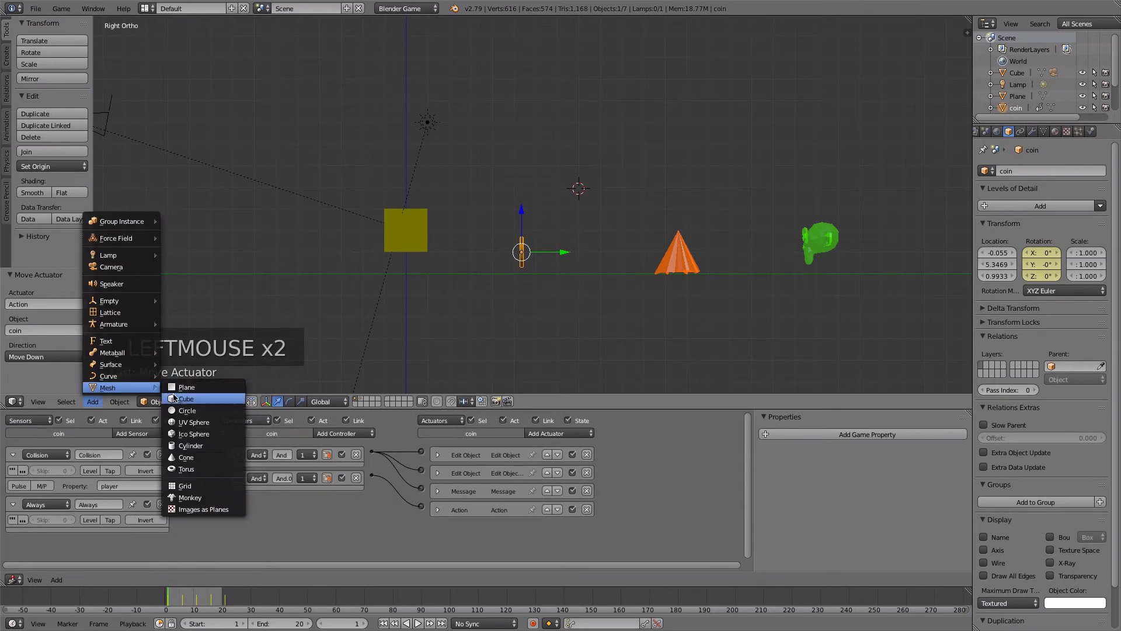
pyautogui.click(192, 391)
# - Shape the new cube into a platform by scaling it to 0.1 along Z and uniformly by 2
pyautogui.press('s')
pyautogui.press('s')
pyautogui.press('s')
pyautogui.write('z')
pyautogui.write('.')
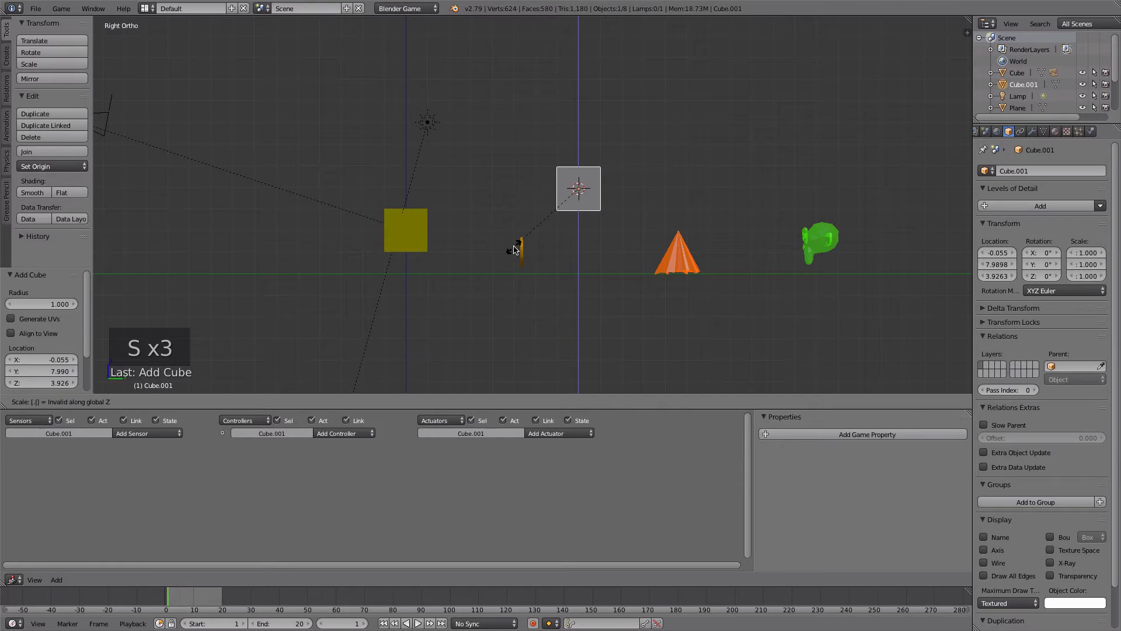
pyautogui.write('1')
pyautogui.click(533, 231)
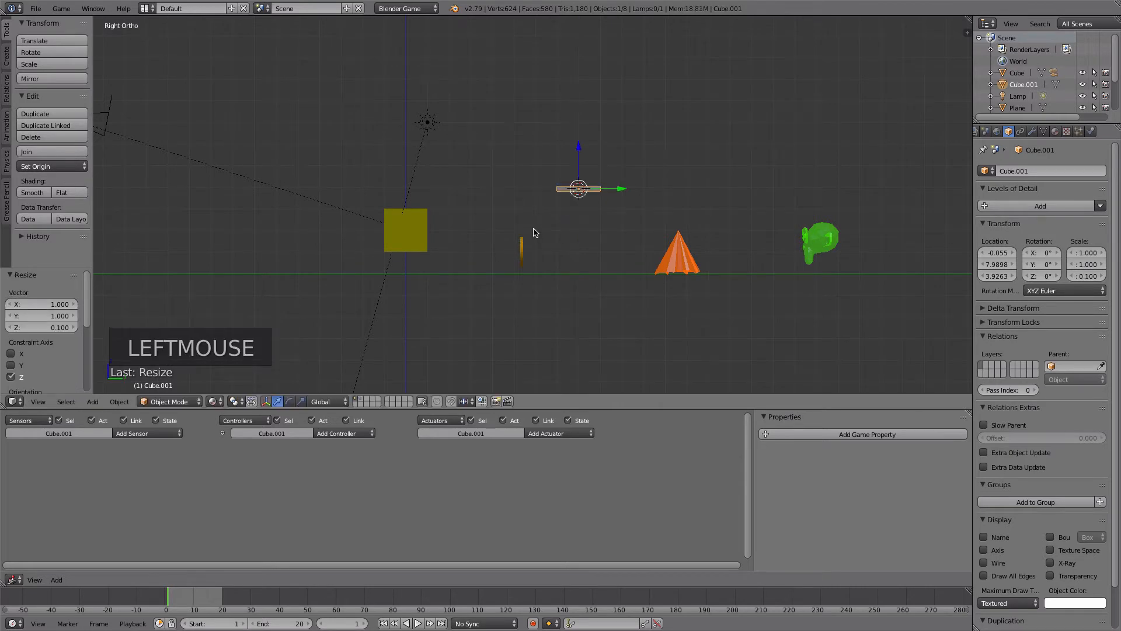
pyautogui.press('s')
pyautogui.press('s')
pyautogui.write('2')
pyautogui.click(531, 232)
pyautogui.moveTo(531, 233); pyautogui.dragTo(496, 211, button='middle')
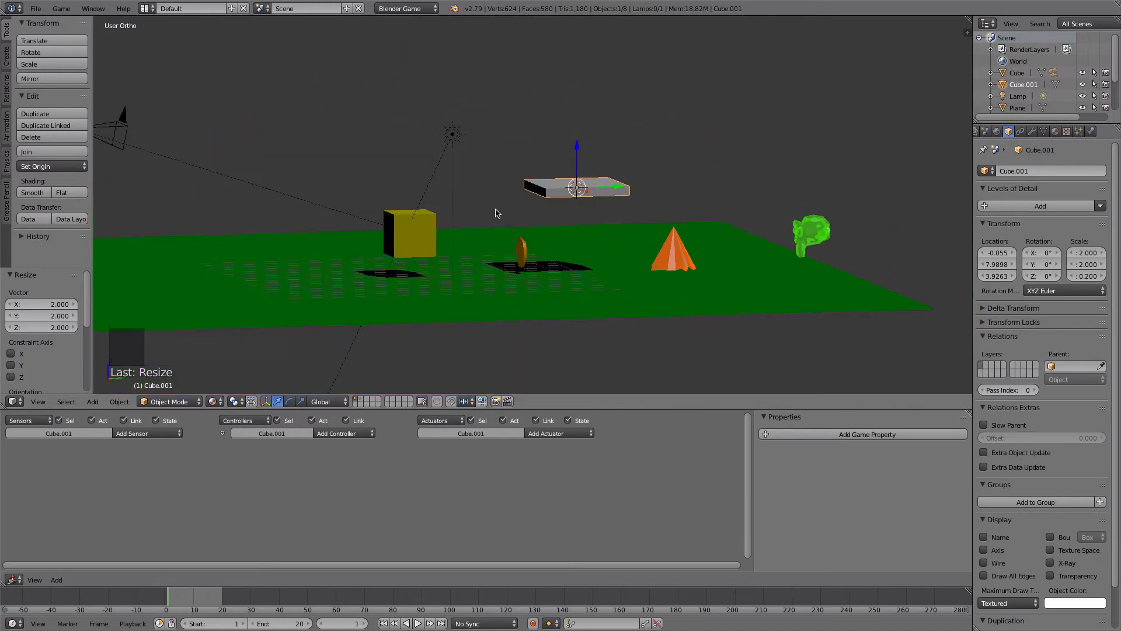
# - Run the game from the right side view to compare the player cube's jump height with the platform
pyautogui.press('KP_3')
pyautogui.press('p')
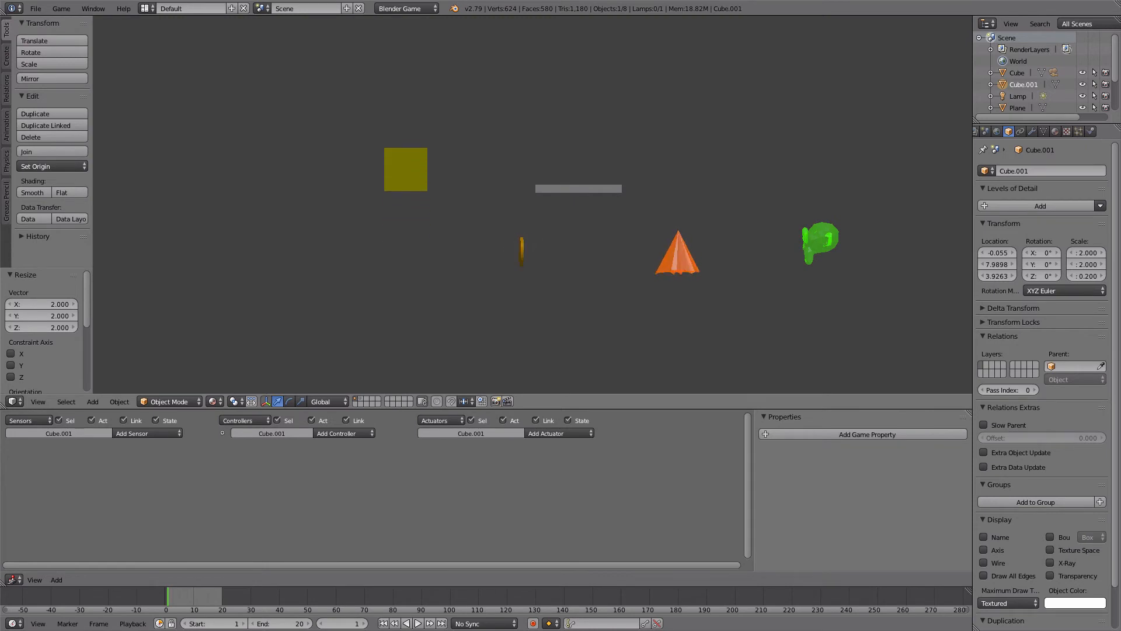
pyautogui.press('Escape')
# - Lower the platform about 0.54 units along Z and run the game from the camera view to test jumping onto it
pyautogui.moveTo(576, 154); pyautogui.dragTo(579, 165)
pyautogui.press('KP_0')
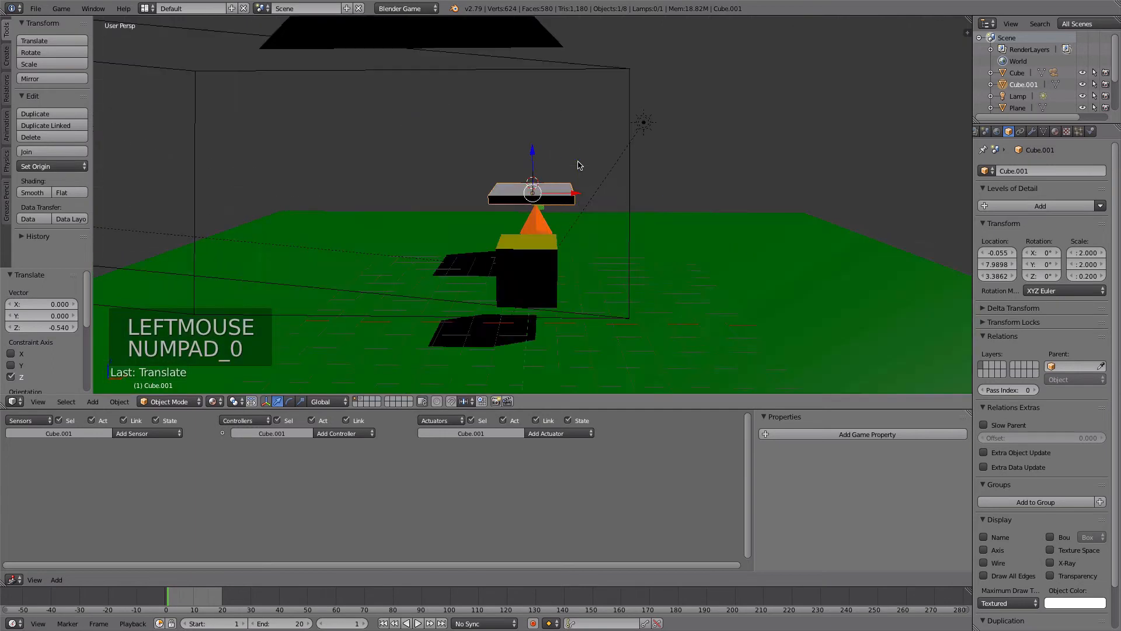
pyautogui.press('p')
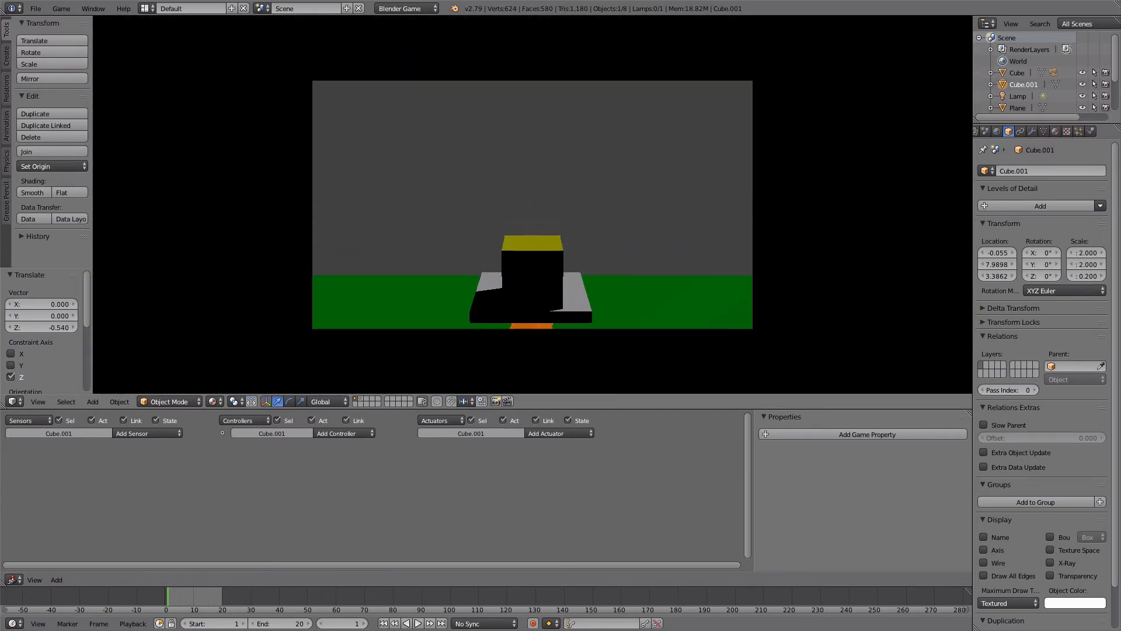
pyautogui.press('Escape')
# - Make a linked duplicate of the platform and place it higher beyond the flame, about 7.9 along Y and 3.7 along Z
pyautogui.moveTo(559, 186); pyautogui.dragTo(465, 210, button='middle')
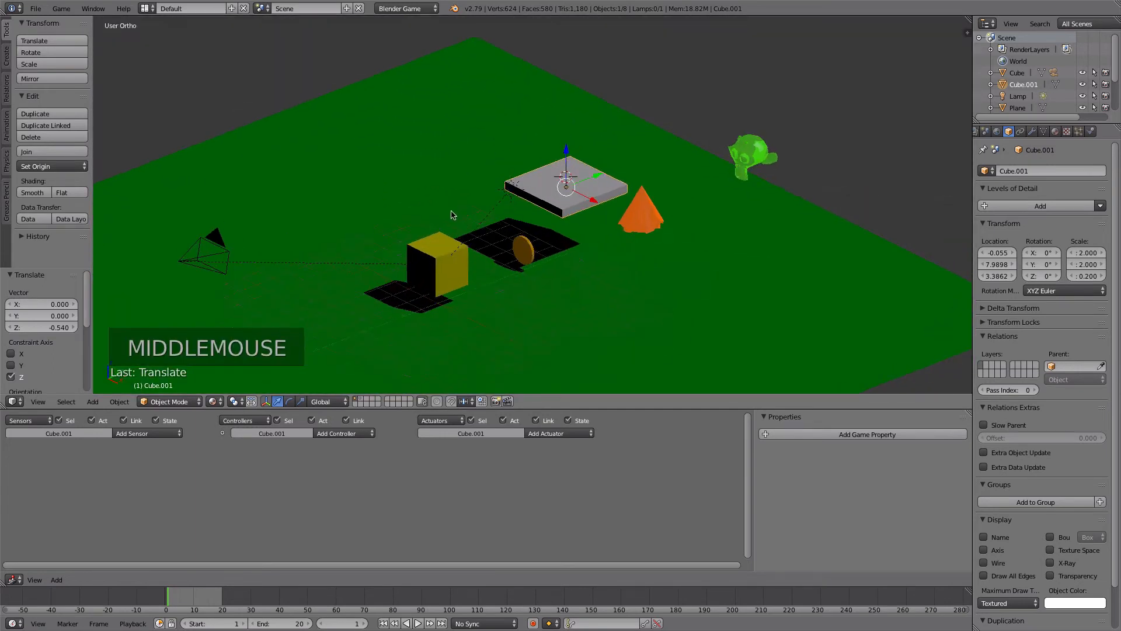
pyautogui.scroll(3, 490, 206)
pyautogui.scroll(-1, 490, 206)
pyautogui.scroll(-1, 491, 205)
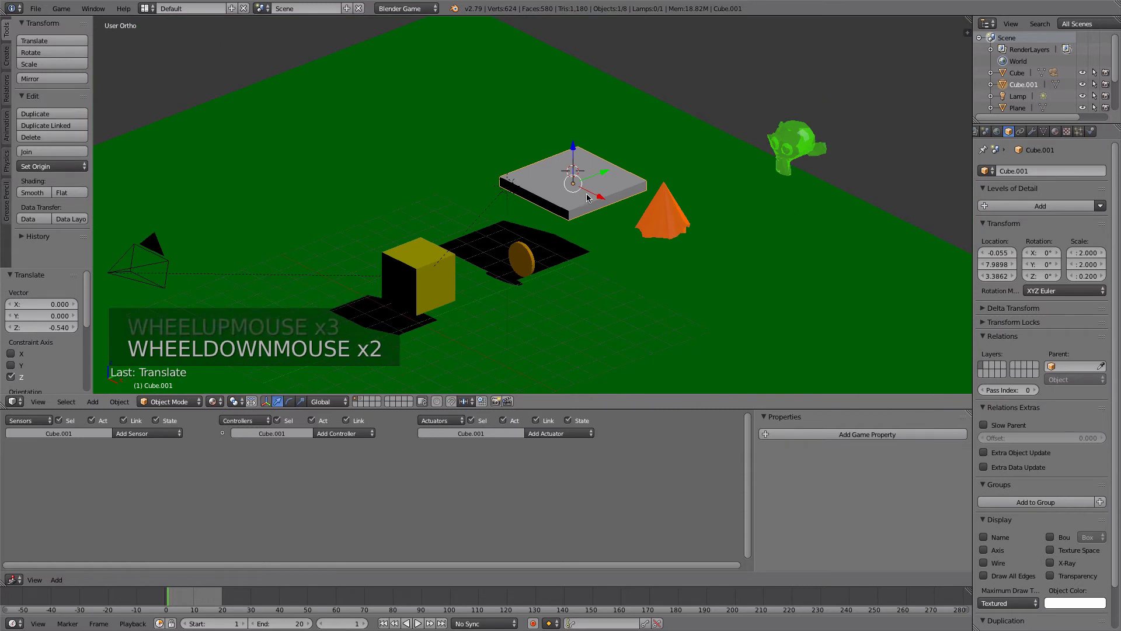
pyautogui.press('KP_1')
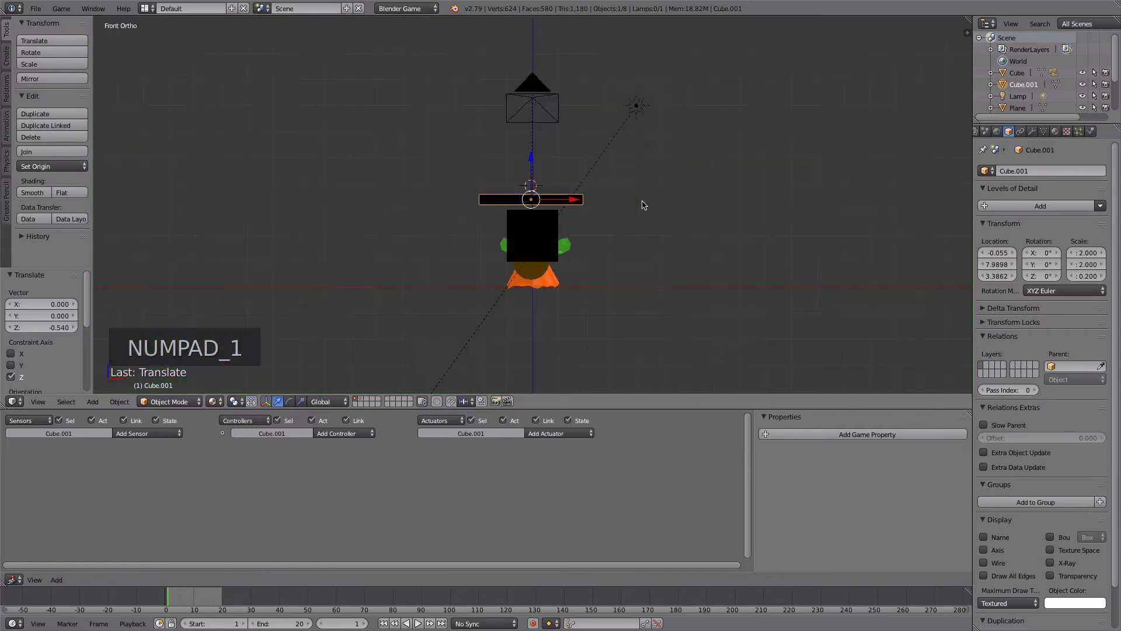
pyautogui.press('KP_3')
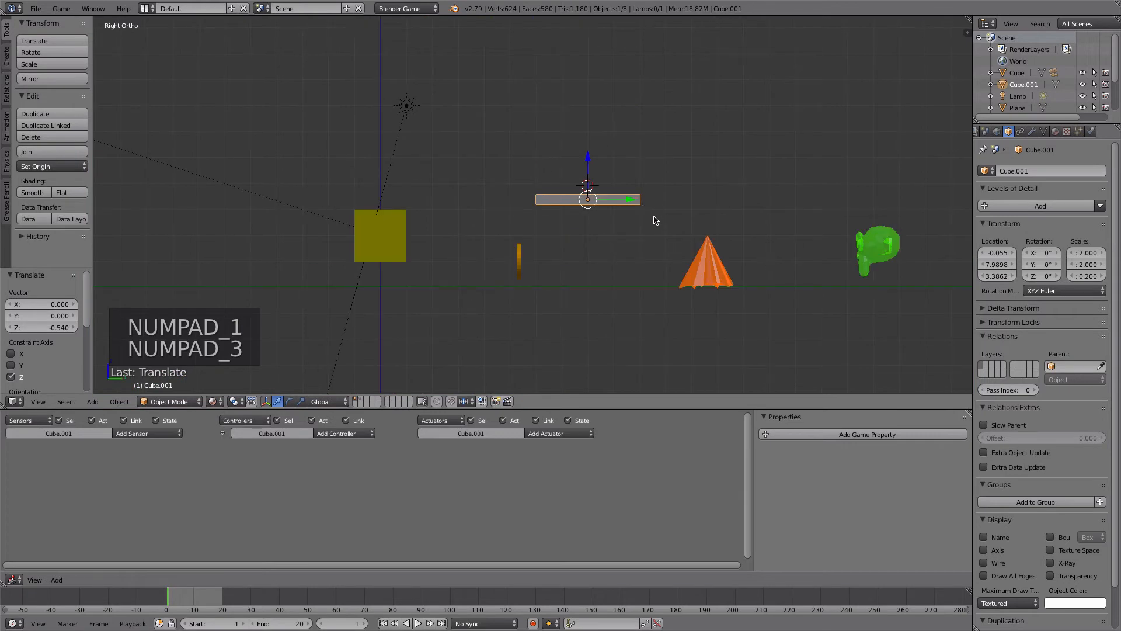
pyautogui.hotkey('alt', 'd')
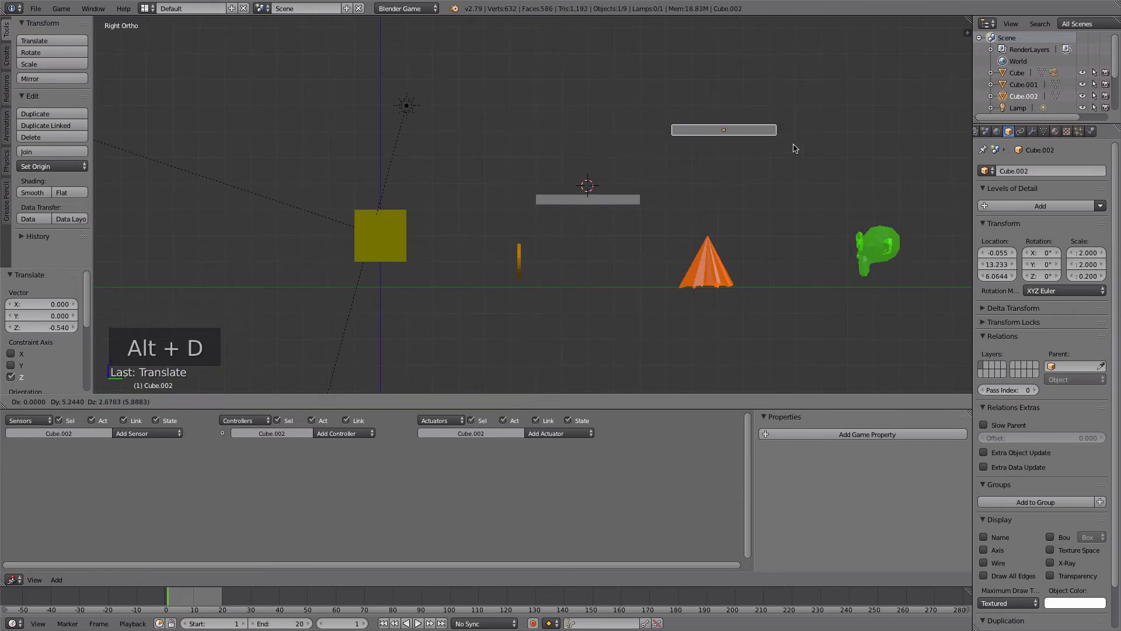
pyautogui.click(858, 124)
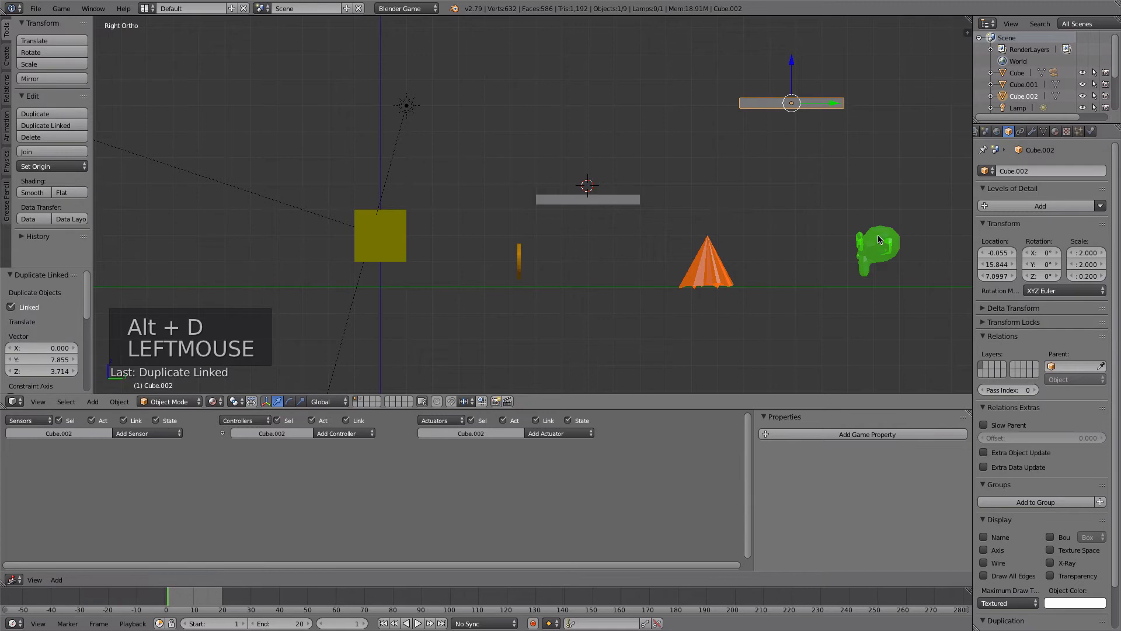
# - Move the green monkey goal onto the upper platform, at about Y 16.3 and Z 8.4
pyautogui.rightClick(862, 260)
pyautogui.press('g')
pyautogui.press('g')
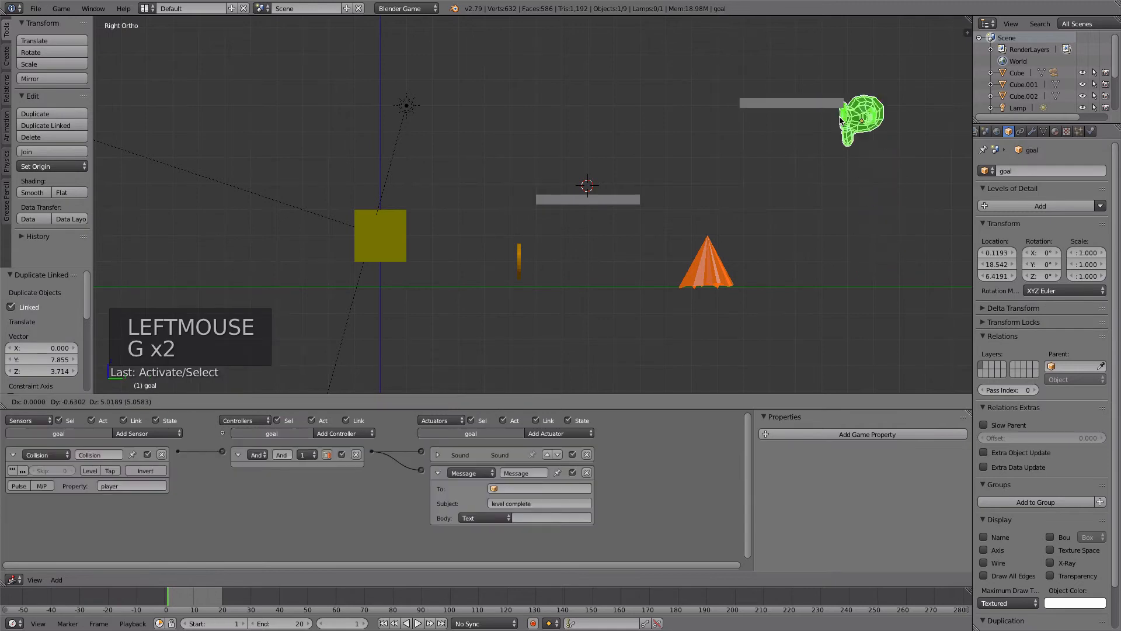
pyautogui.click(790, 79)
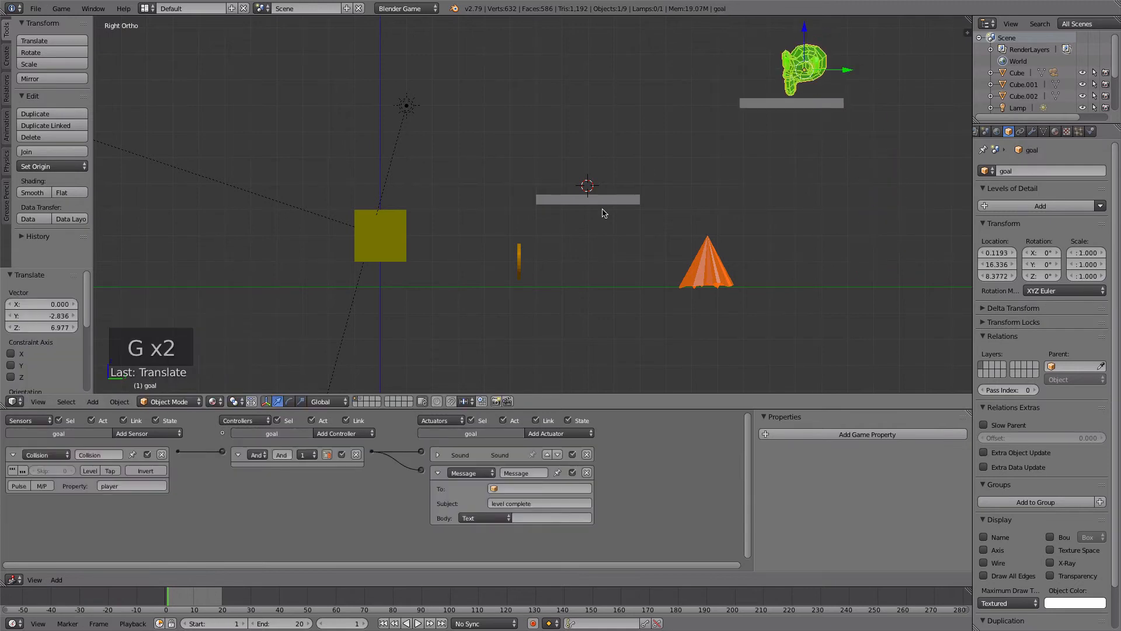
# - Move the coin onto the lower platform and place a linked duplicate near the ground ahead of the player cube, at about Y 2.9, Z 1
pyautogui.rightClick(517, 260)
pyautogui.press('g')
pyautogui.press('g')
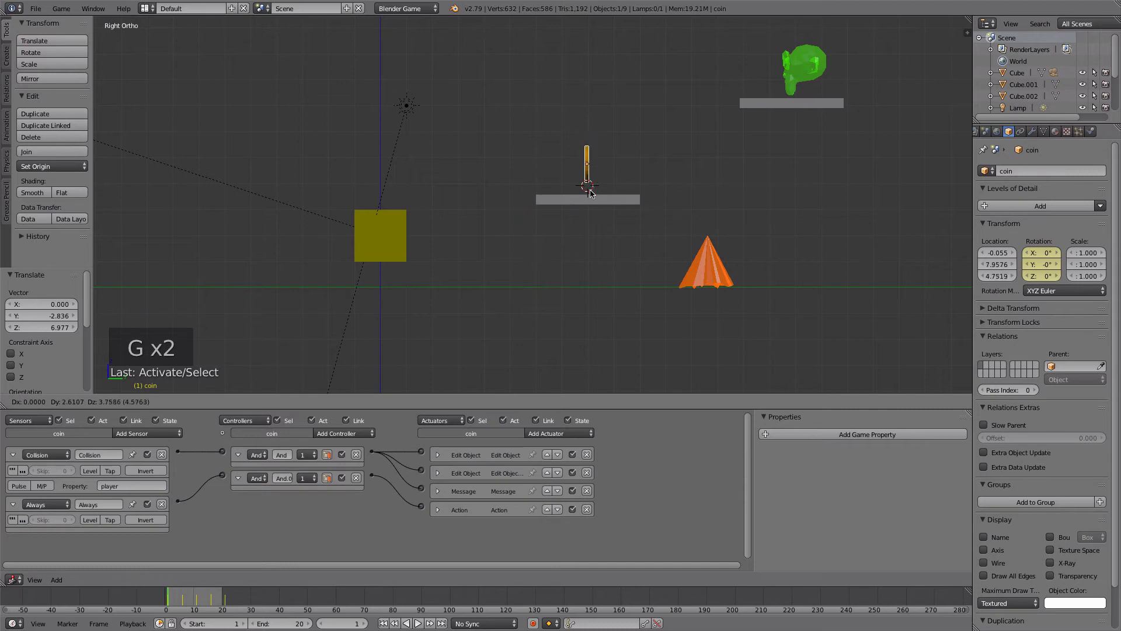
pyautogui.click(589, 193)
pyautogui.hotkey('alt', 'd')
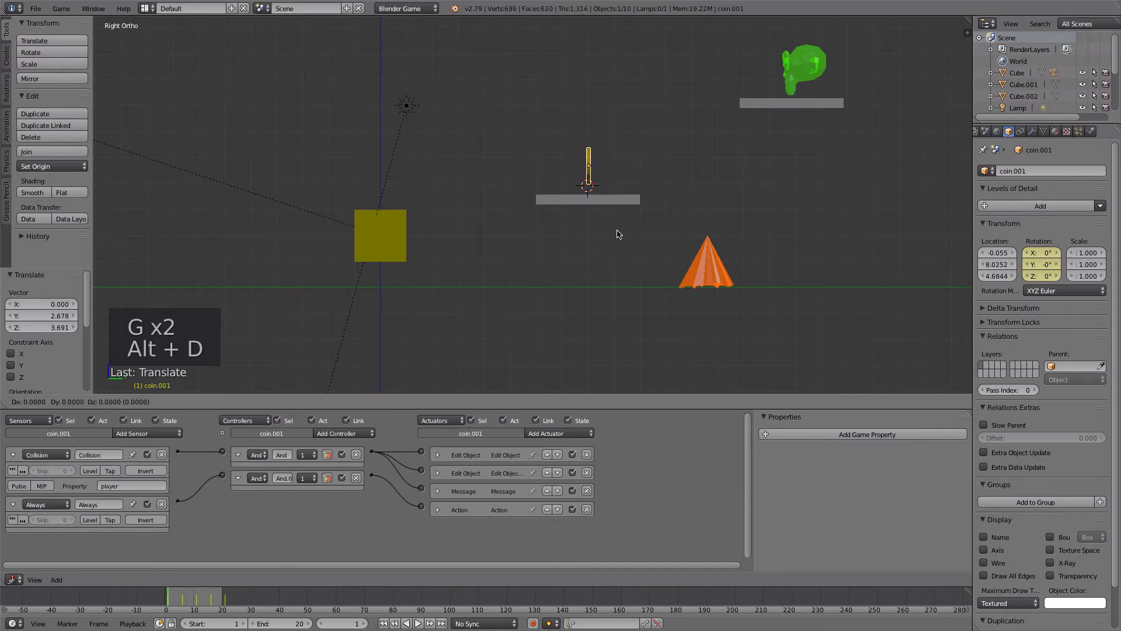
pyautogui.click(489, 309)
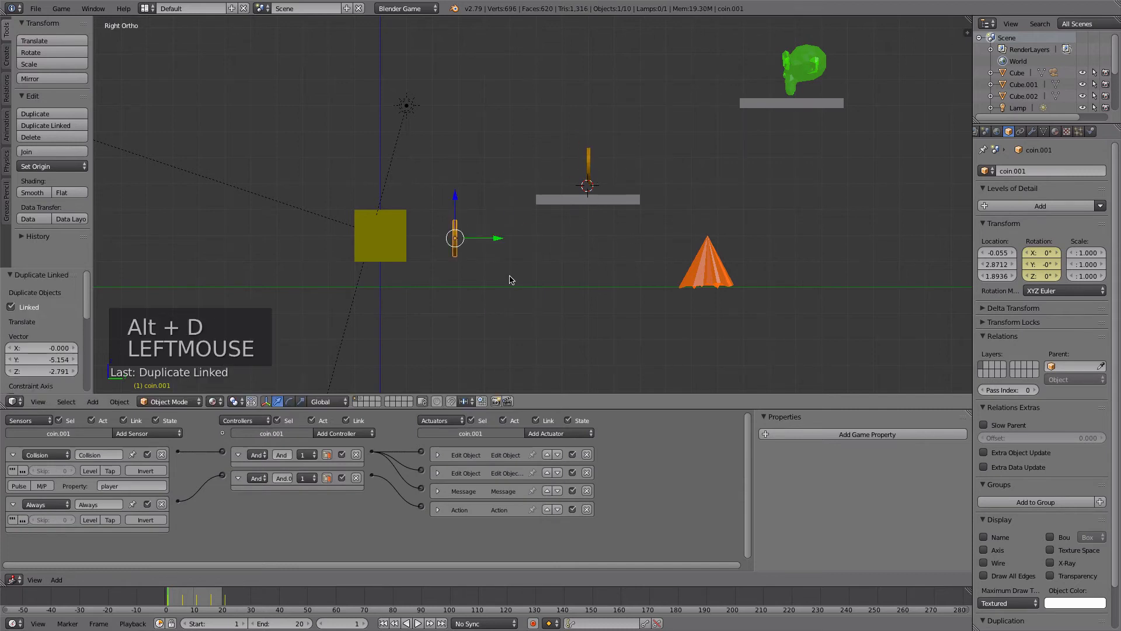
pyautogui.moveTo(456, 210); pyautogui.dragTo(457, 233)
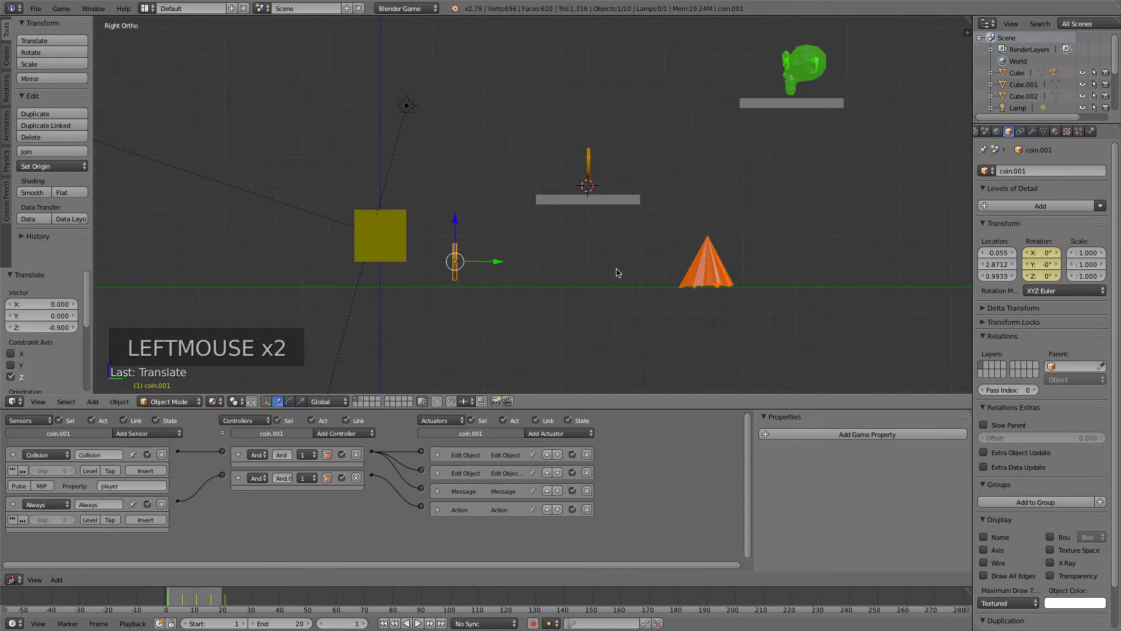
# - Make a linked duplicate of the flame and move it about -7.7 along Y, just past the ground-level coin
pyautogui.rightClick(701, 273)
pyautogui.moveTo(659, 266); pyautogui.dragTo(680, 284, button='middle')
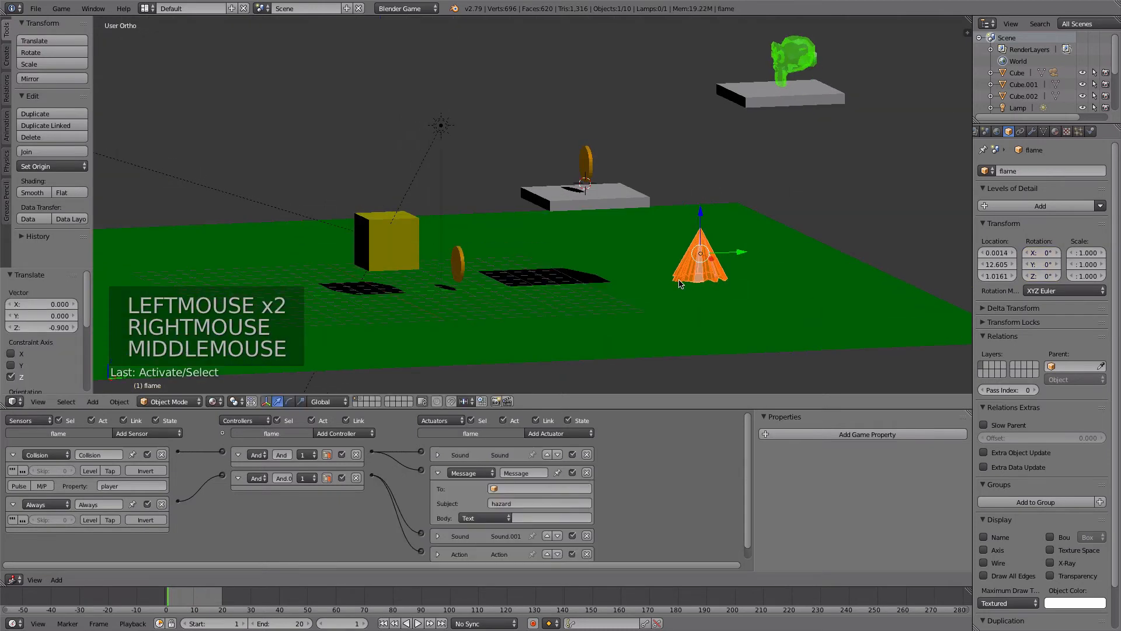
pyautogui.hotkey('alt', 'd')
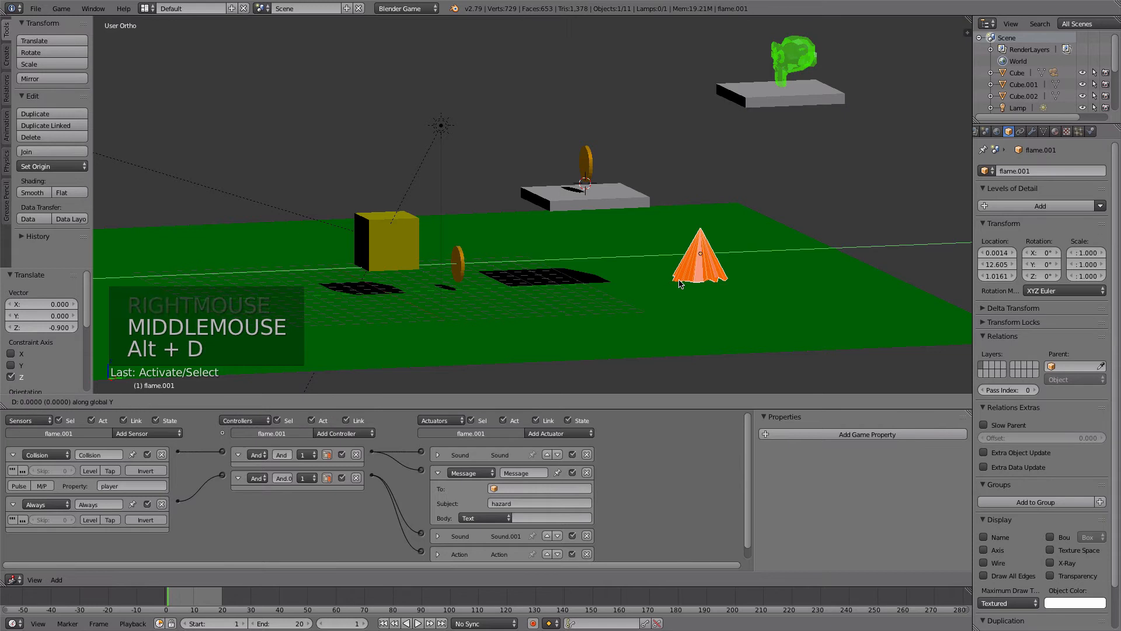
pyautogui.click(492, 292)
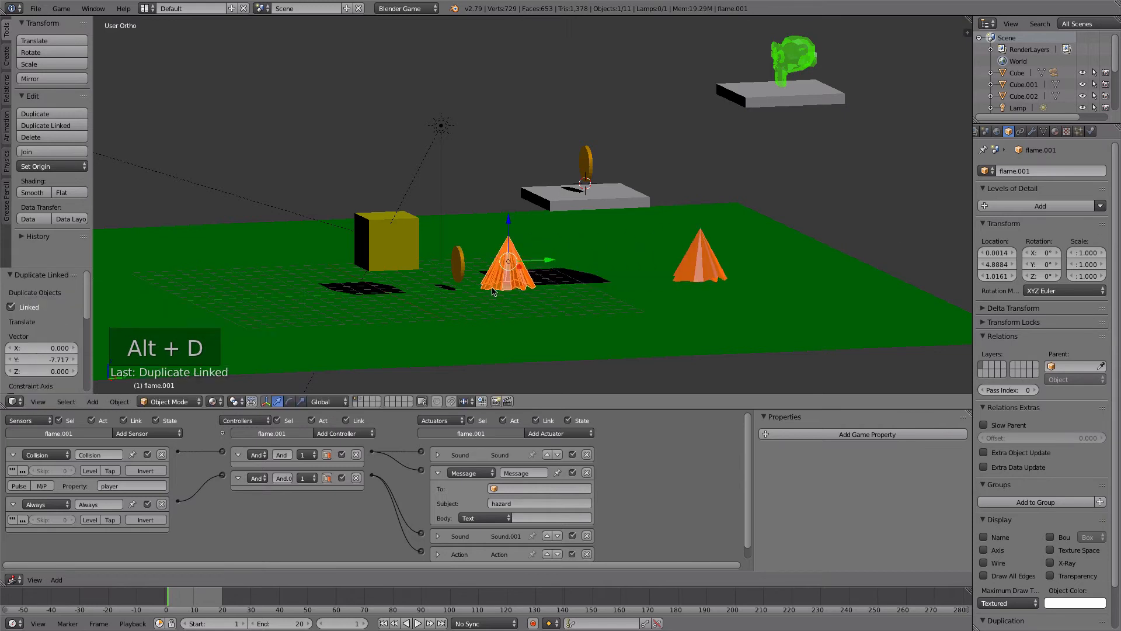
pyautogui.rightClick(688, 267)
pyautogui.press('super+d')
pyautogui.press('g')
pyautogui.press('x')
pyautogui.rightClick(685, 274)
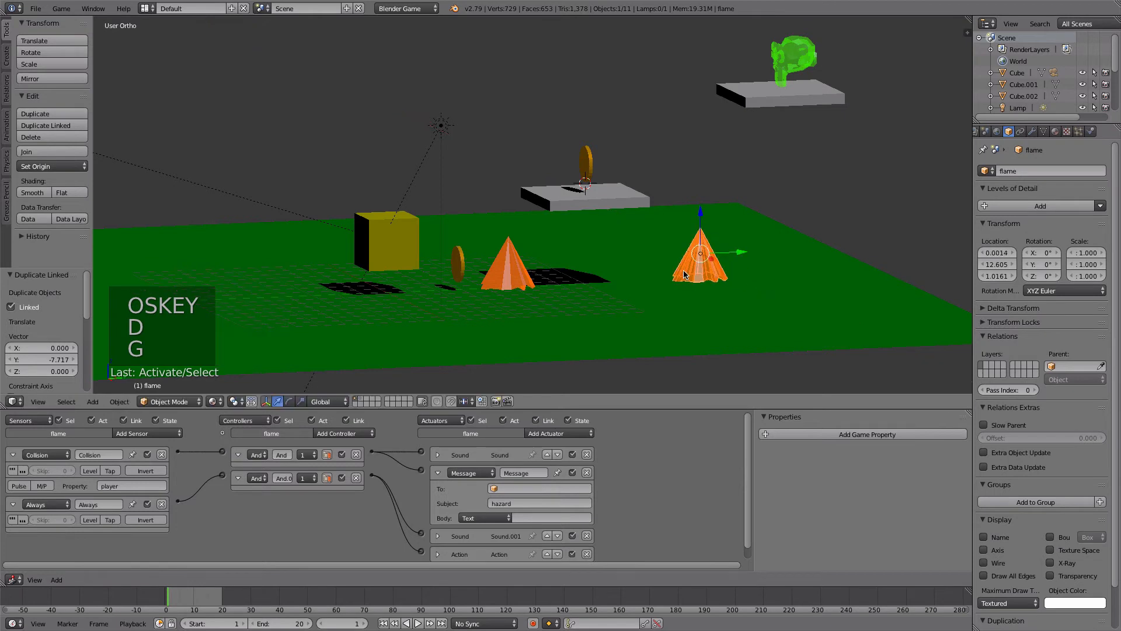
# - Create a linked duplicate of the original flame about 3.4 along X, and linked duplicates of both flames about -2.2 along Y
pyautogui.hotkey('alt', 'd')
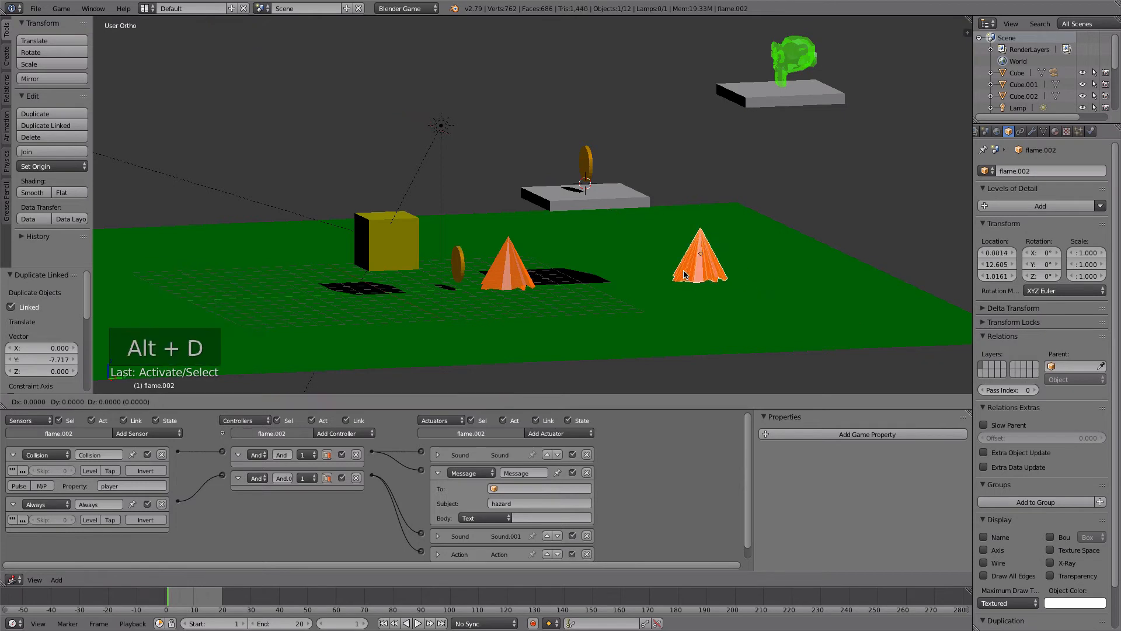
pyautogui.click(708, 284)
pyautogui.rightClick(707, 284)
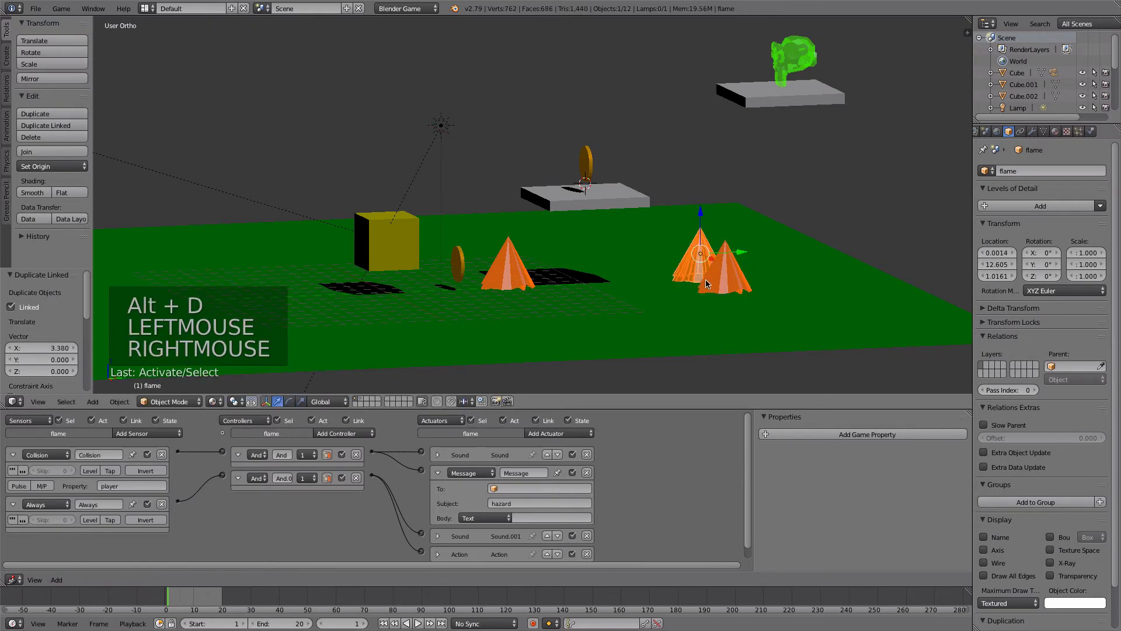
pyautogui.keyDown('shift'); pyautogui.rightClick(706, 283); pyautogui.keyUp('shift')
pyautogui.hotkey('alt', 'd')
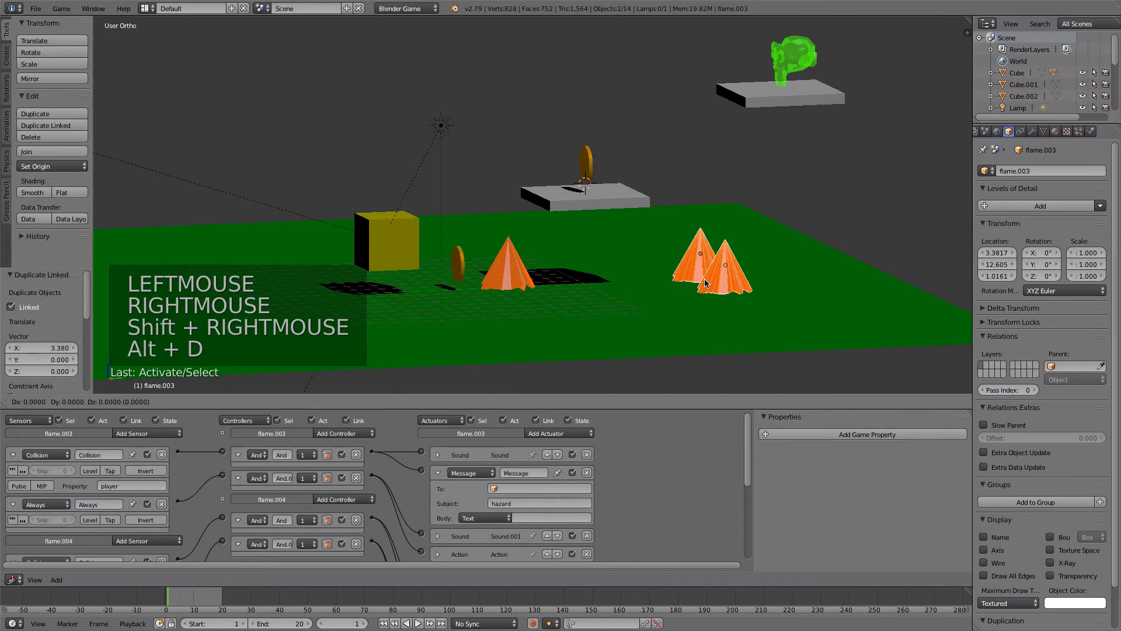
pyautogui.press('y')
pyautogui.click(653, 287)
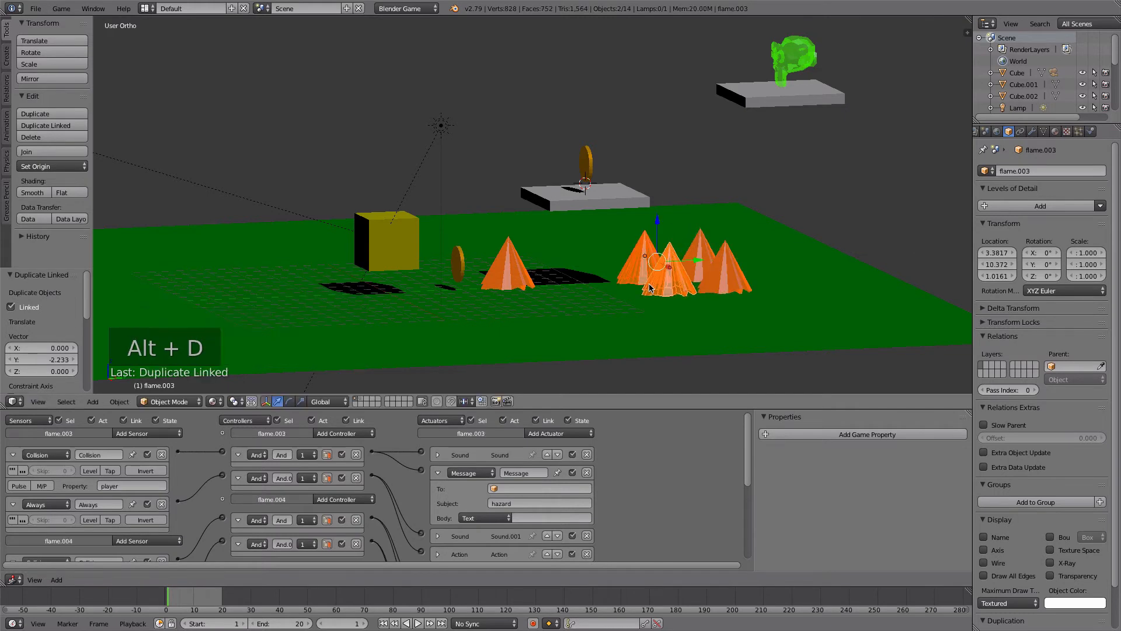
# - Select all four flames of the far group and move them about -4.2 along X
pyautogui.keyDown('shift'); pyautogui.rightClick(715, 264); pyautogui.keyUp('shift')
pyautogui.keyDown('shift'); pyautogui.rightClick(704, 245); pyautogui.keyUp('shift')
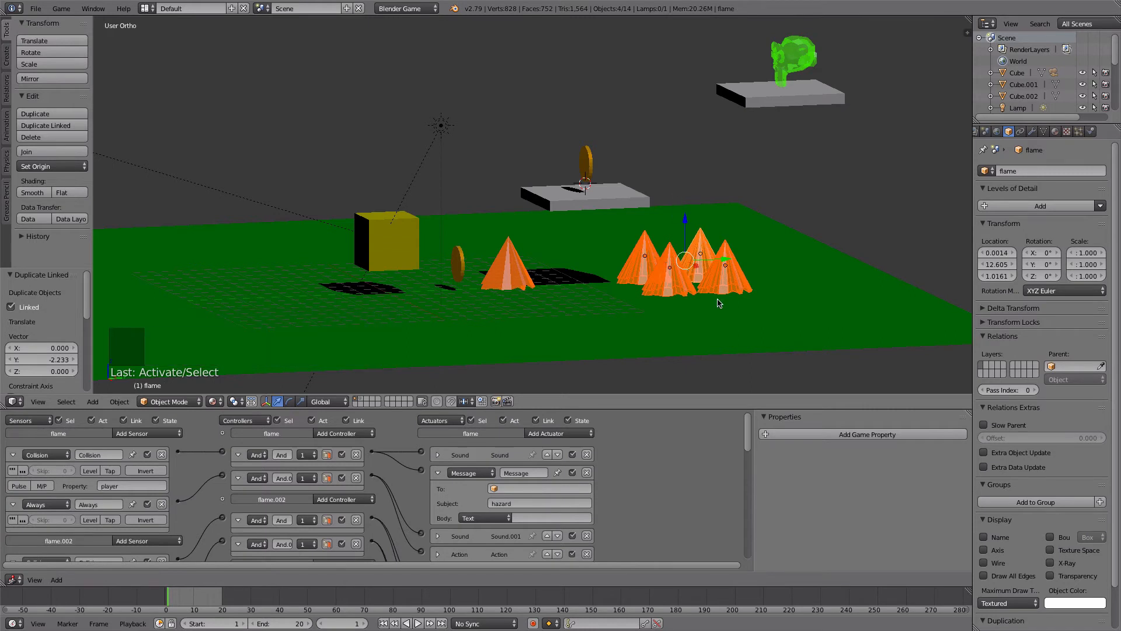
pyautogui.press('g')
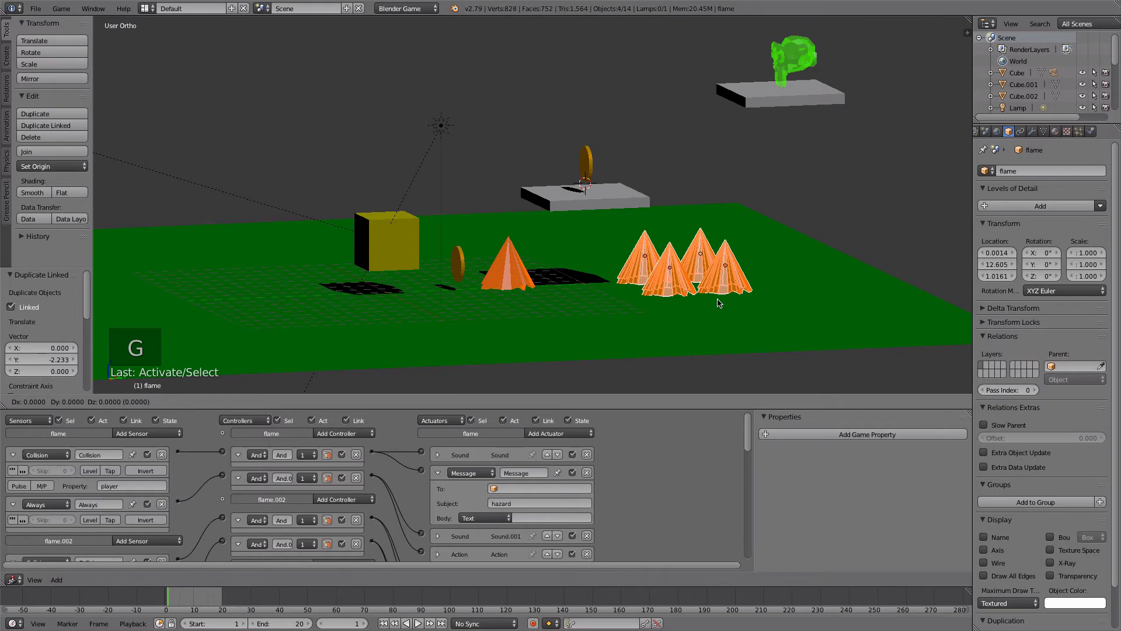
pyautogui.press('x')
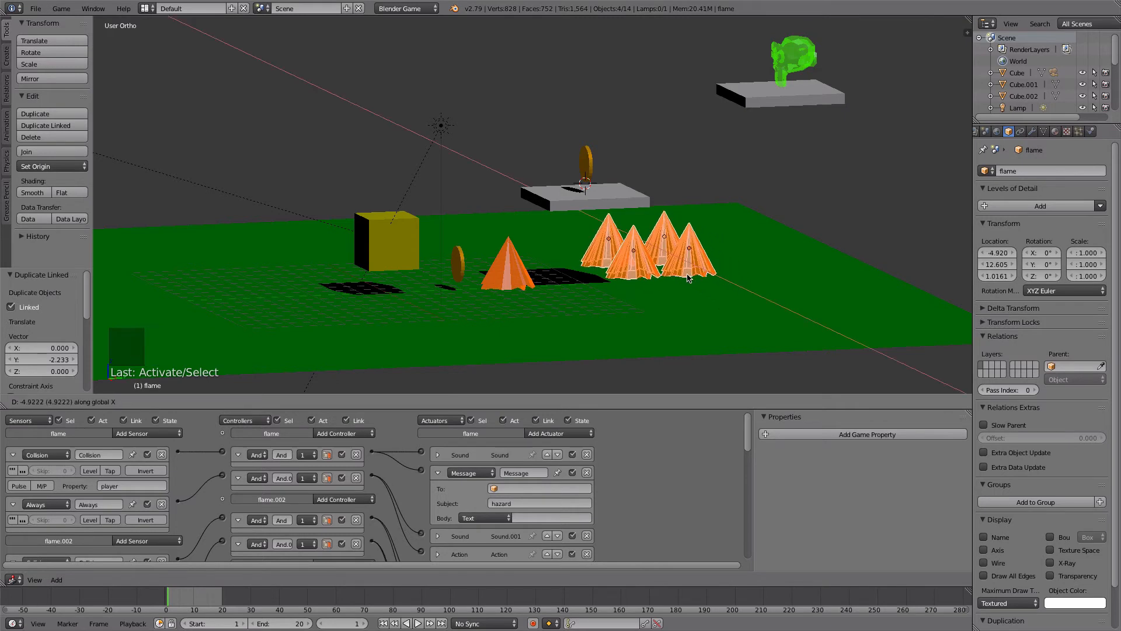
pyautogui.click(697, 290)
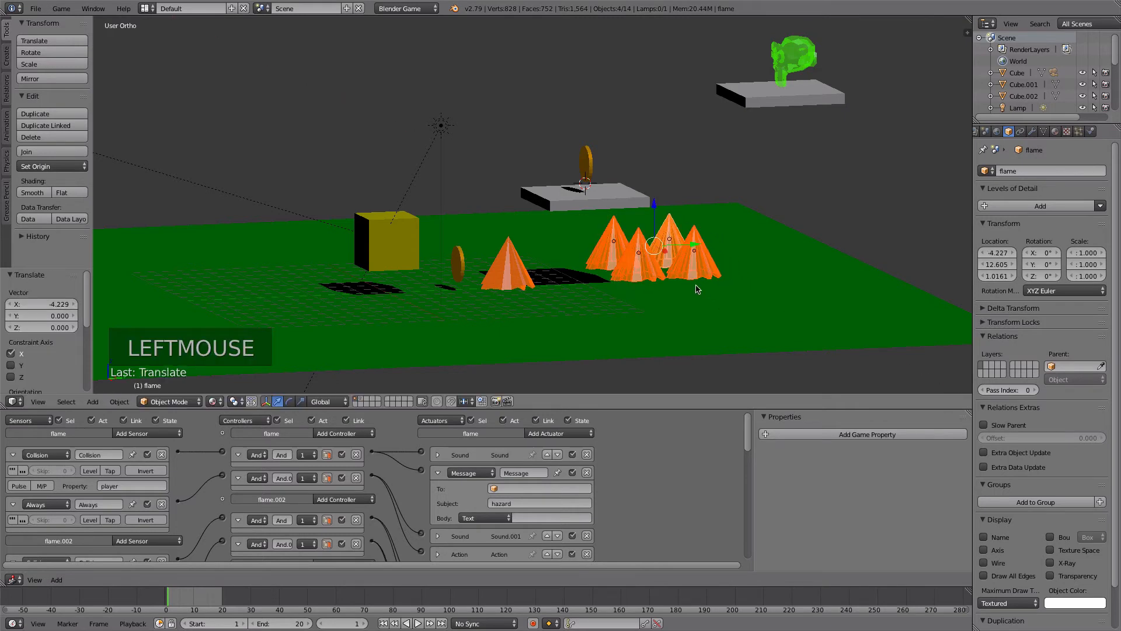
# - Create linked duplicates of the four selected flames about 4.6 along Y
pyautogui.hotkey('alt', 'd')
pyautogui.press('y')
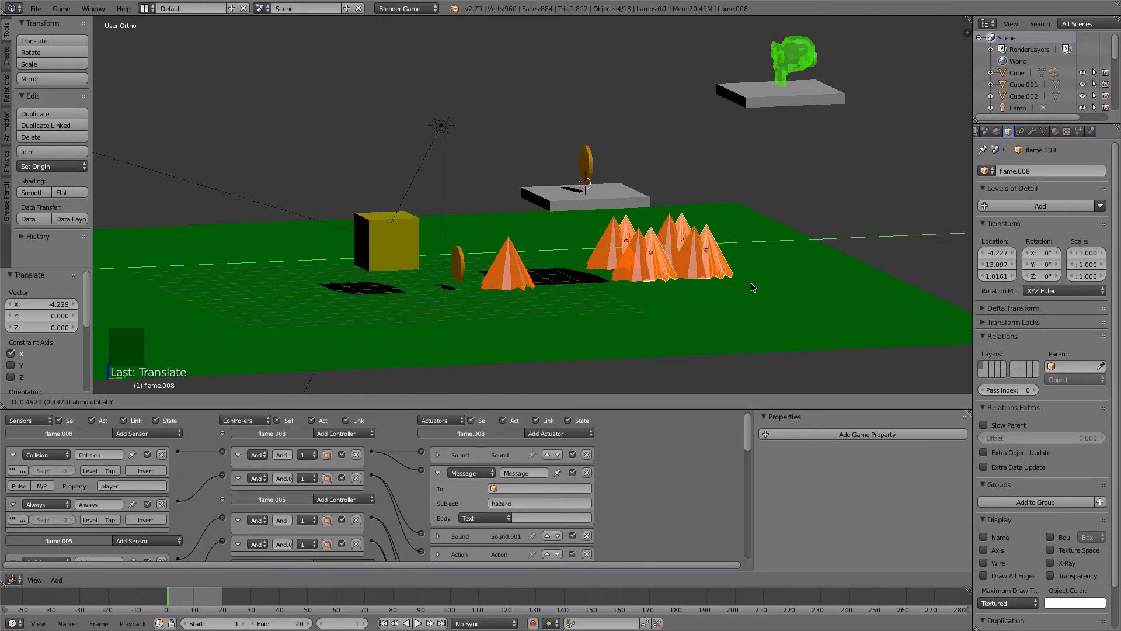
pyautogui.click(809, 283)
# - Test-run the game from the camera view to check the placement of the flames, and stop it
pyautogui.press('KP_0')
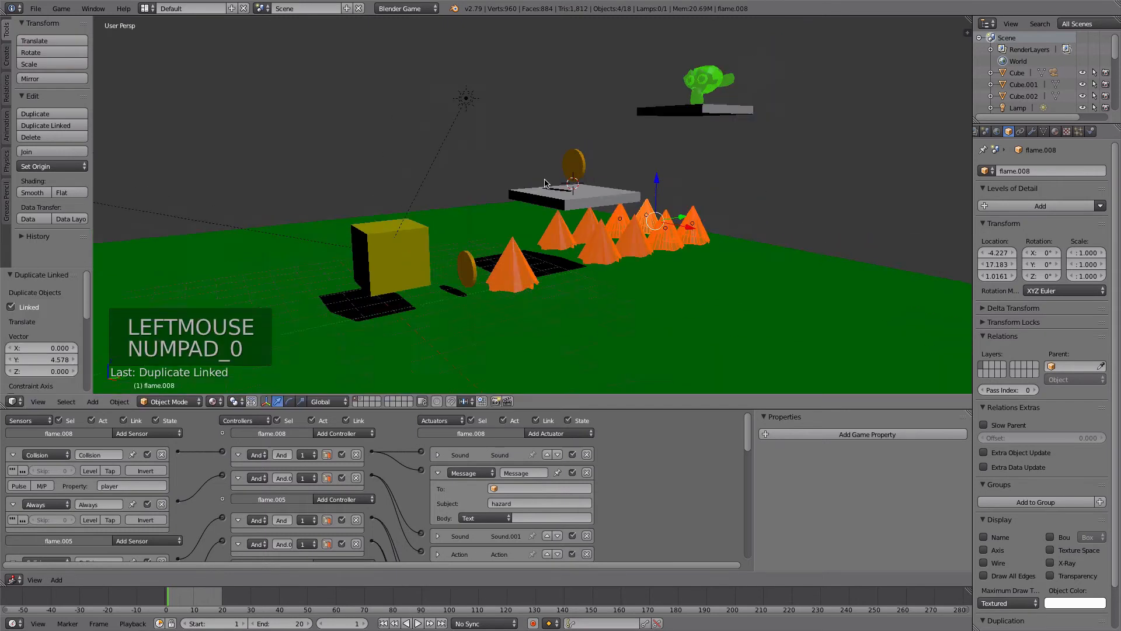
pyautogui.press('p')
pyautogui.press('p')
pyautogui.press('Escape')
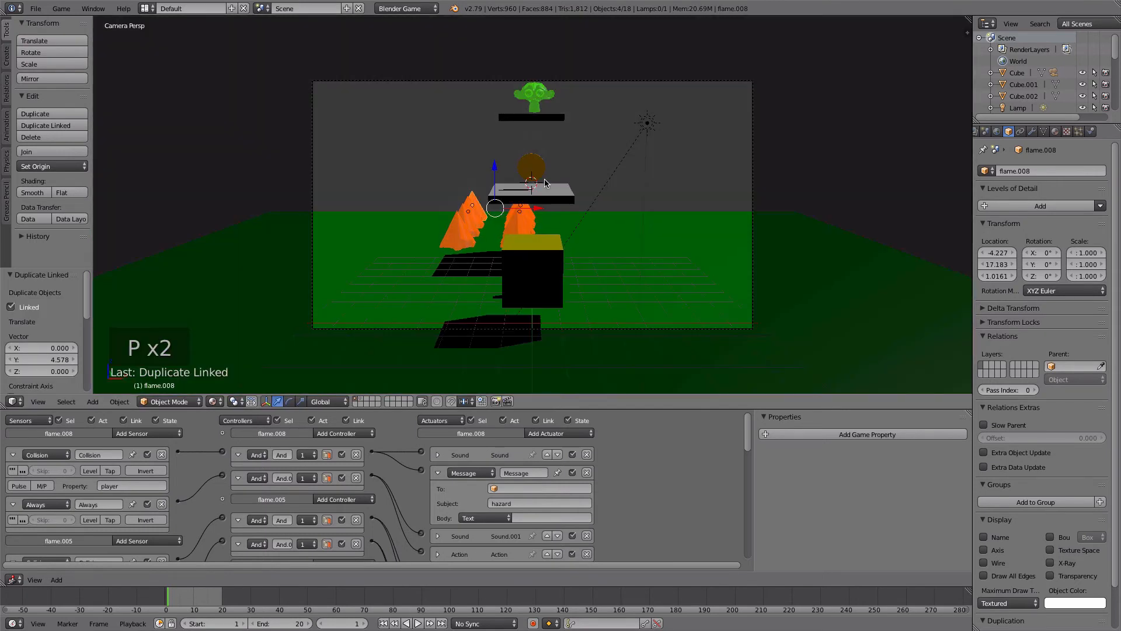
# - Move the four farthest flames about 2.8 along X and the four nearer ones about 2.5 along X, centring them on the platform
pyautogui.moveTo(538, 213); pyautogui.dragTo(578, 215)
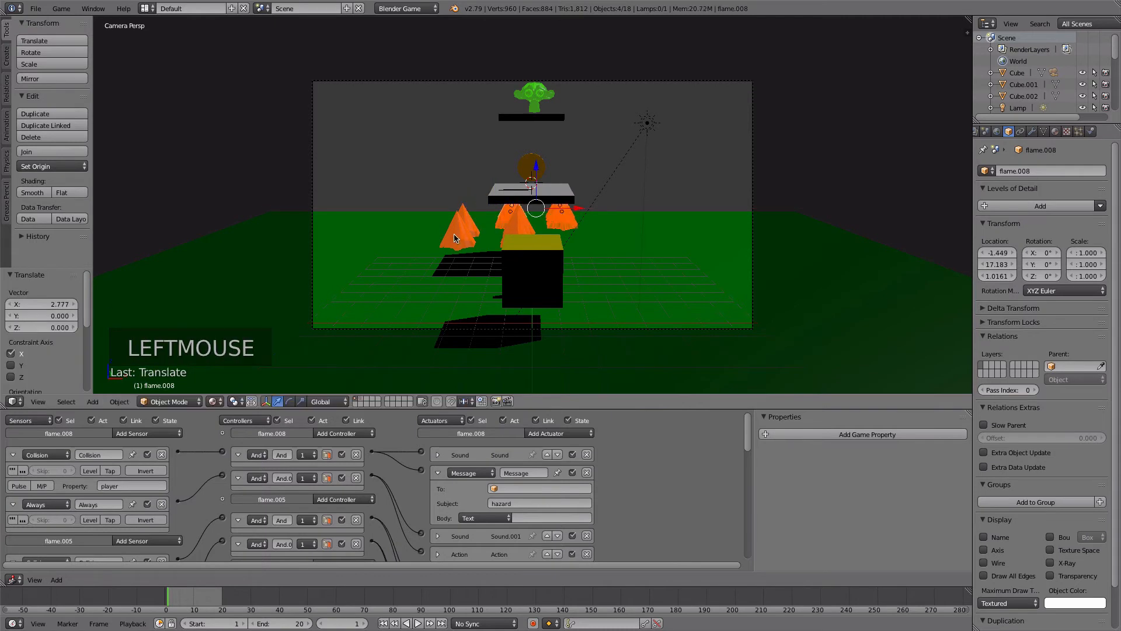
pyautogui.rightClick(458, 236)
pyautogui.keyDown('shift'); pyautogui.rightClick(467, 215); pyautogui.keyUp('shift')
pyautogui.moveTo(426, 190)
pyautogui.keyDown('shift'); pyautogui.mouseDown(button='middle')
pyautogui.moveTo(403, 187)
pyautogui.moveTo(432, 187)
pyautogui.moveTo(413, 191)
pyautogui.moveTo(425, 198)
pyautogui.mouseUp(button='middle'); pyautogui.keyUp('shift')
pyautogui.keyDown('shift'); pyautogui.rightClick(585, 229); pyautogui.keyUp('shift')
pyautogui.keyDown('shift'); pyautogui.rightClick(585, 231); pyautogui.keyUp('shift')
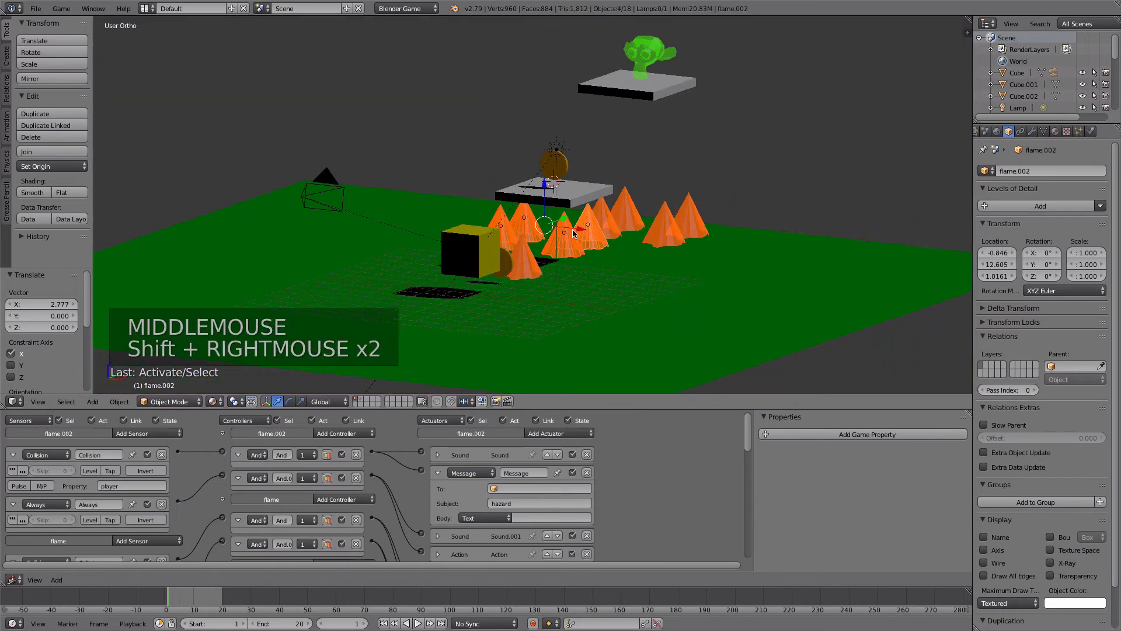
pyautogui.moveTo(581, 230); pyautogui.dragTo(558, 228)
pyautogui.press('KP_0')
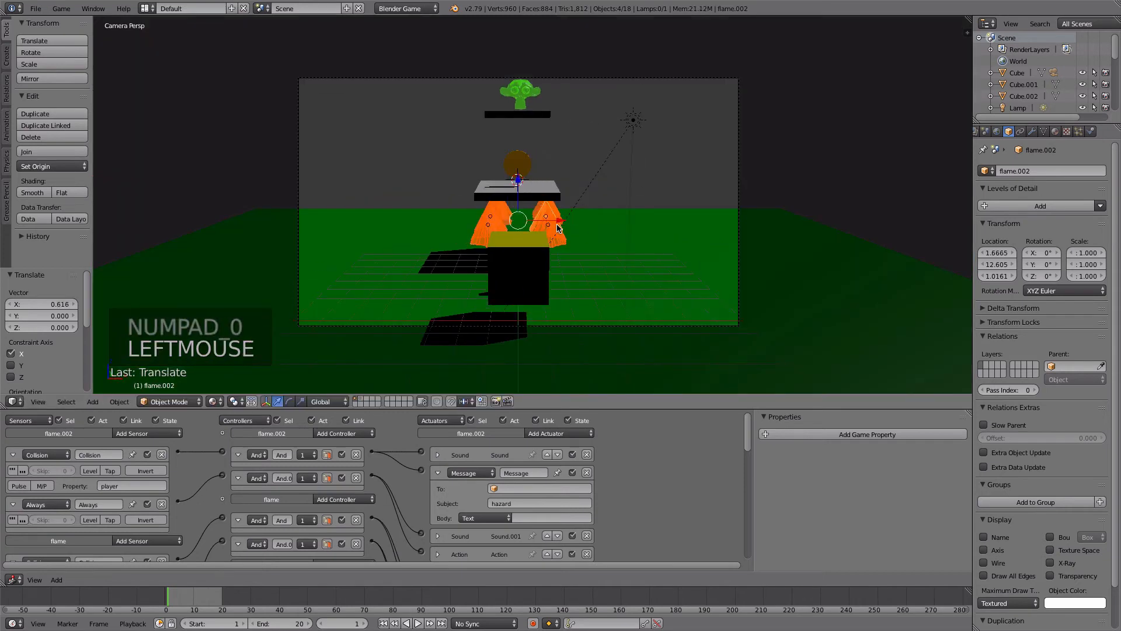
# - Play-test the level twice from the camera view, checking the jumps onto the platforms
pyautogui.press('p')
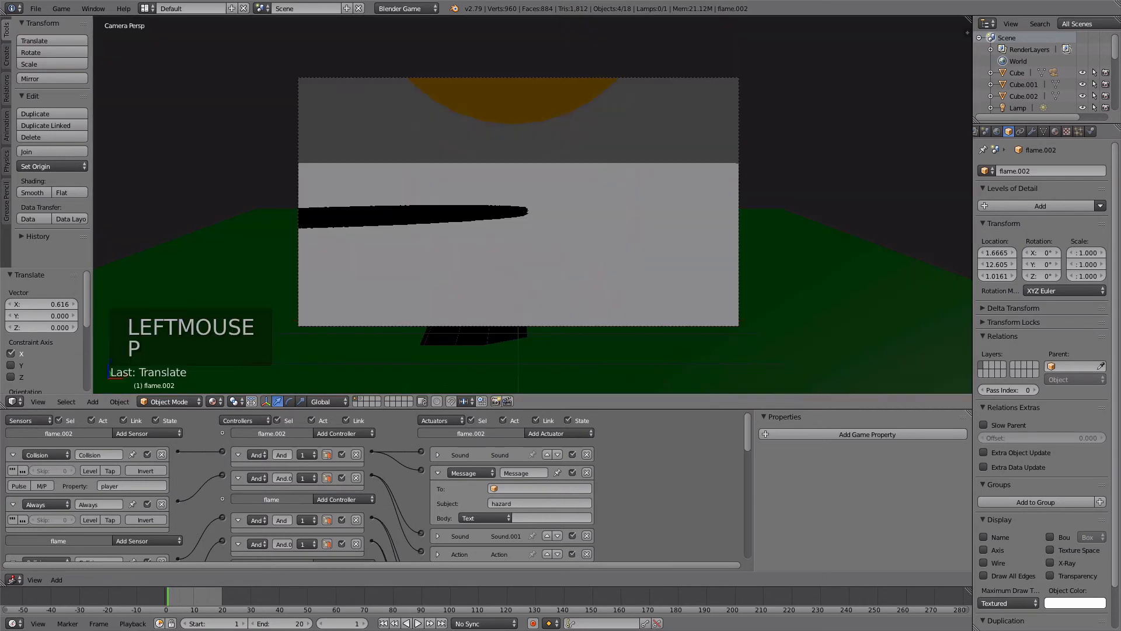
pyautogui.press('Escape')
pyautogui.press('p')
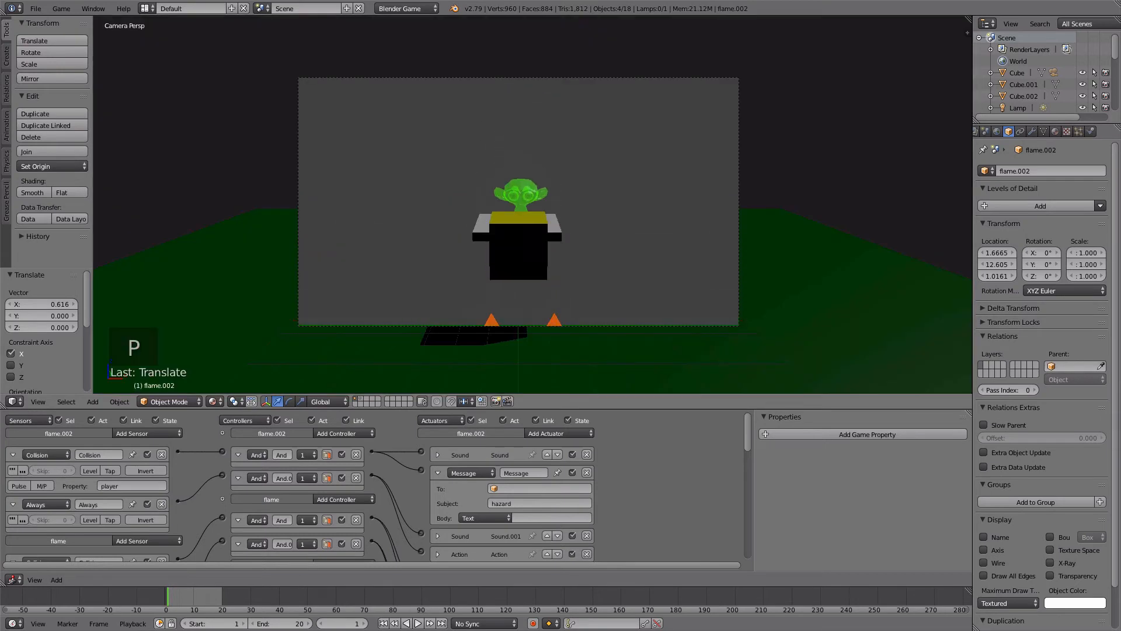
pyautogui.press('Escape')
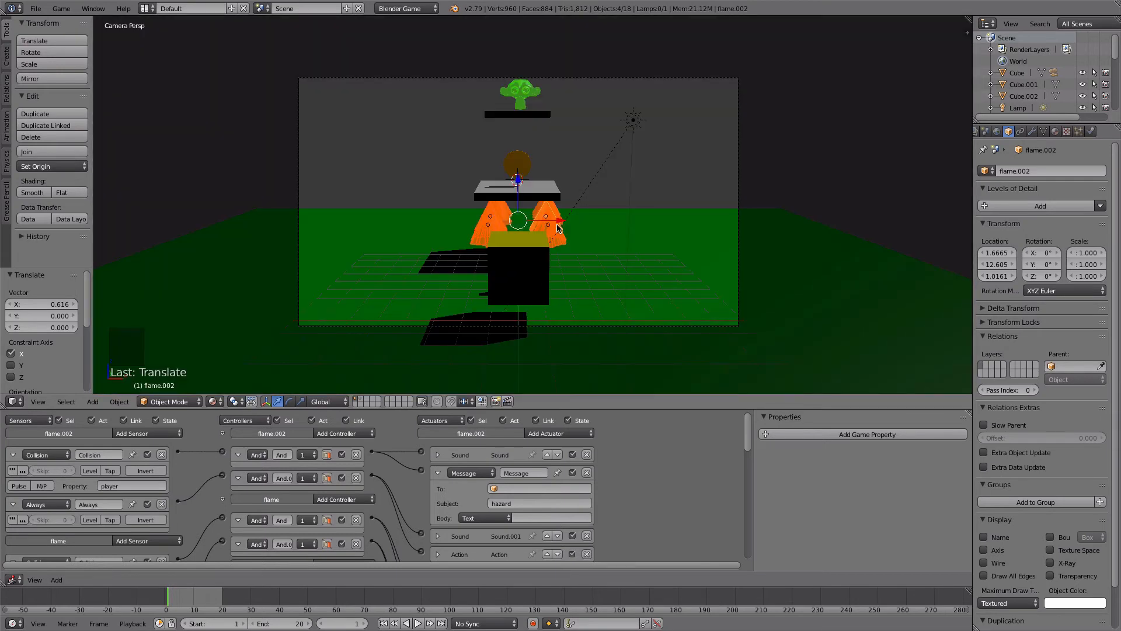
# - Rename the lower platform object as platform
pyautogui.moveTo(548, 185); pyautogui.dragTo(521, 190, button='middle')
pyautogui.scroll(3, 521, 190)
pyautogui.scroll(-5, 562, 193)
pyautogui.scroll(4, 456, 140)
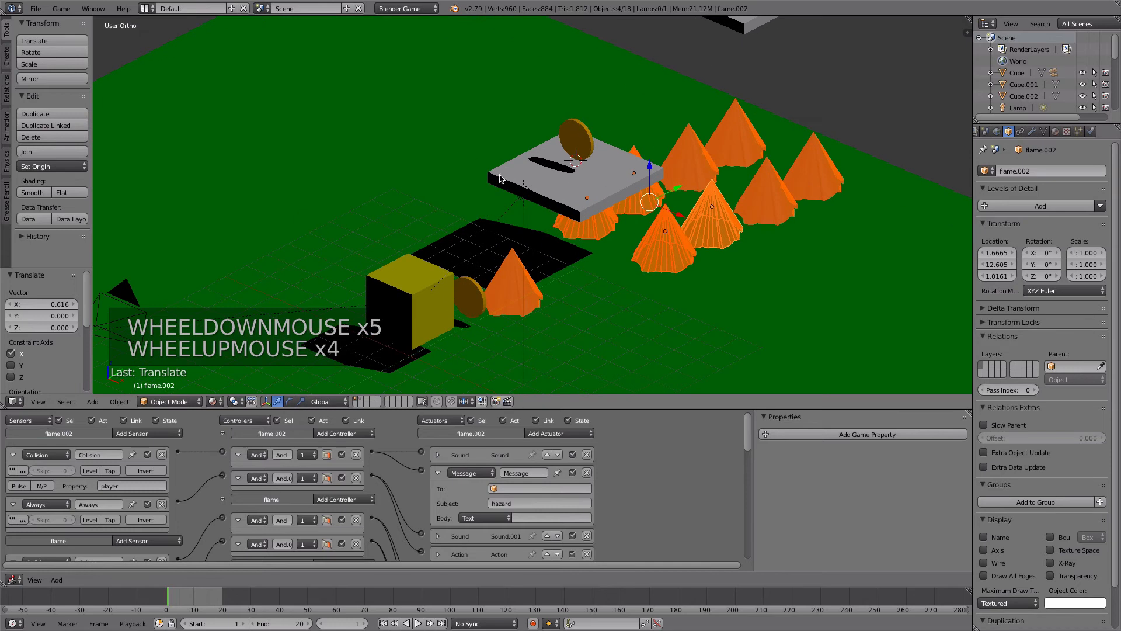
pyautogui.rightClick(500, 179)
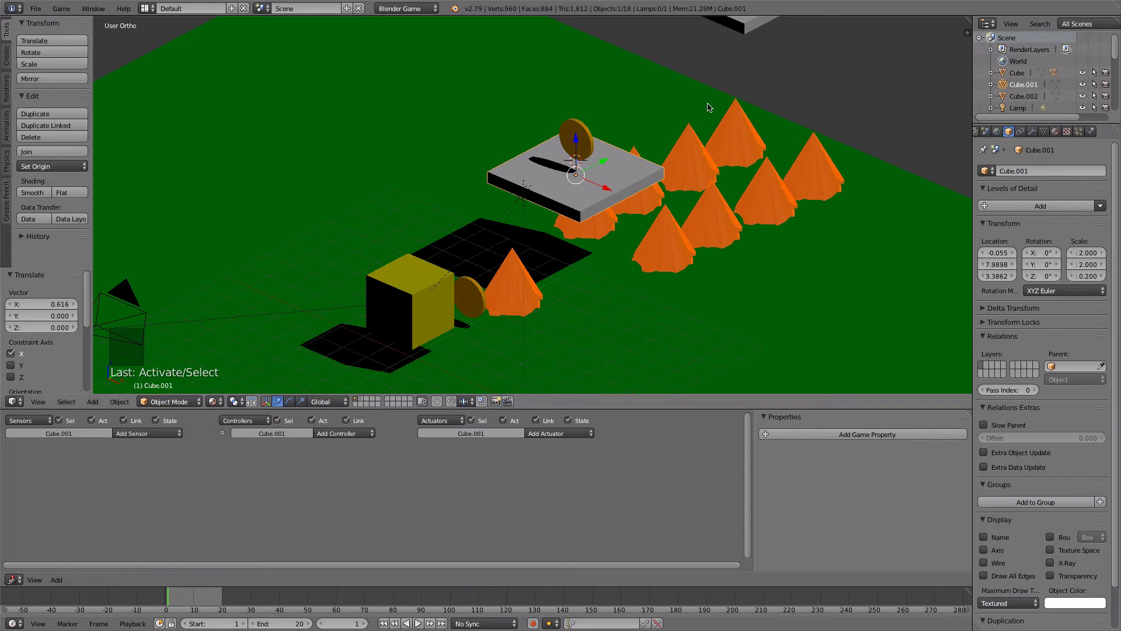
pyautogui.click(1013, 171)
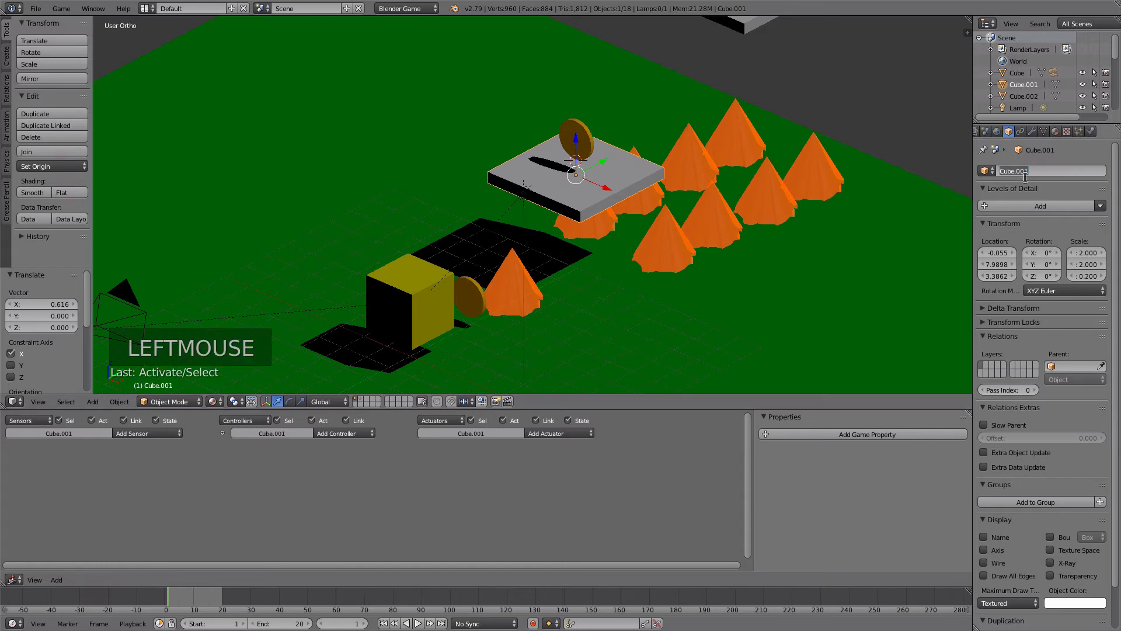
pyautogui.write('pla')
pyautogui.press('Return')
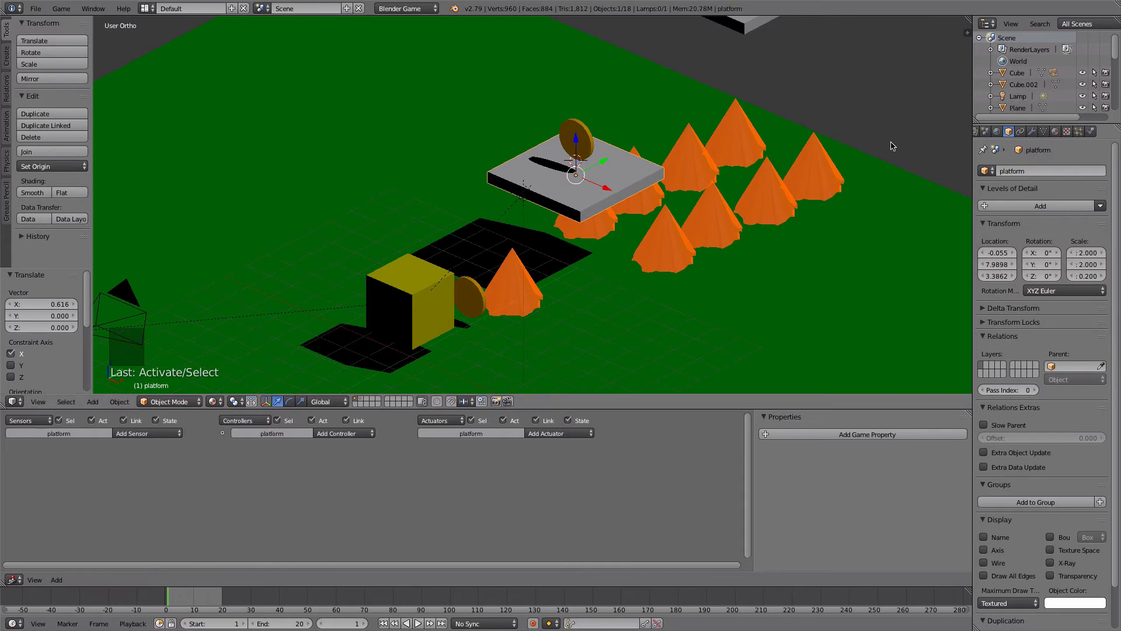
# - Rename the upper platform under the monkey as platform 2
pyautogui.scroll(-2, 857, 133)
pyautogui.rightClick(702, 78)
pyautogui.click(1018, 172)
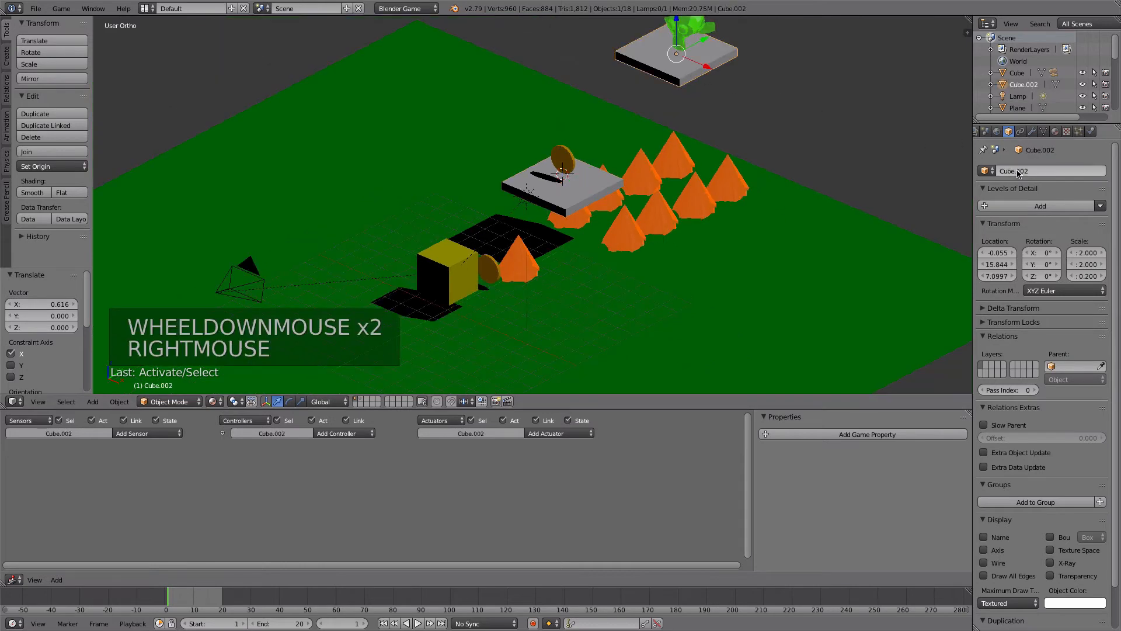
pyautogui.write('platform 2')
pyautogui.press('Return')
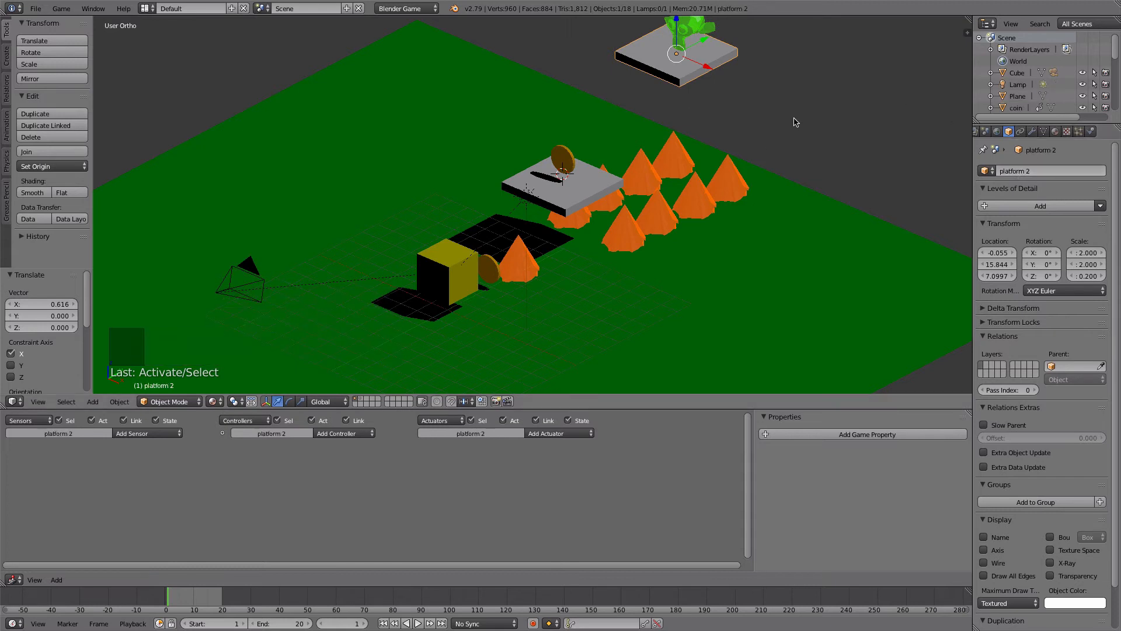
# - Check the names of two flames and rename the yellow cube as player
pyautogui.rightClick(673, 169)
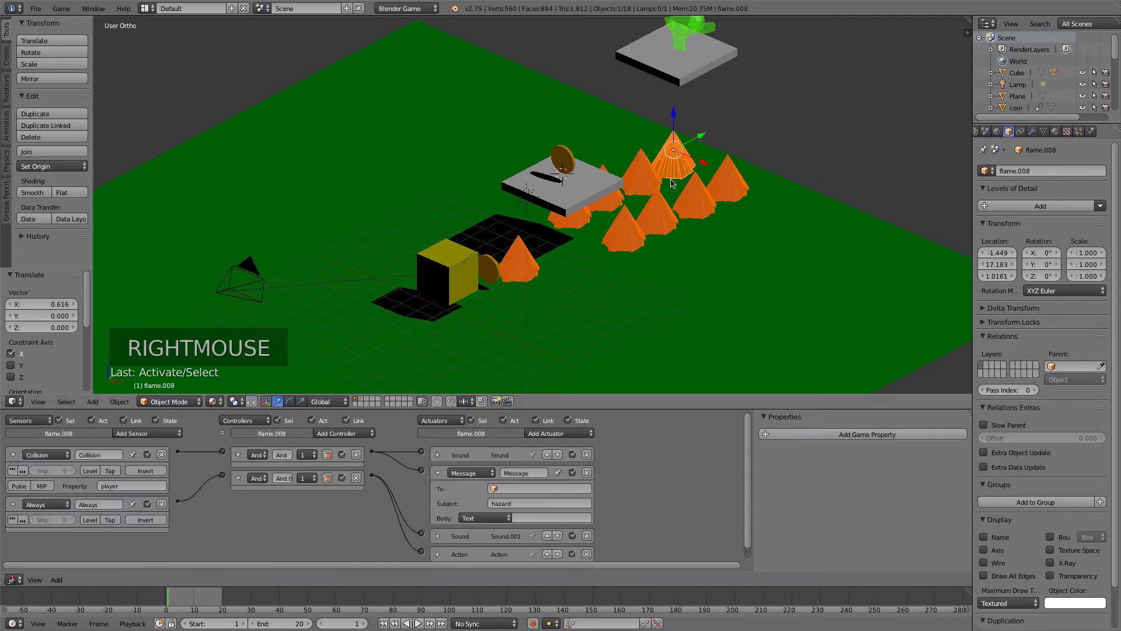
pyautogui.rightClick(613, 240)
pyautogui.rightClick(447, 269)
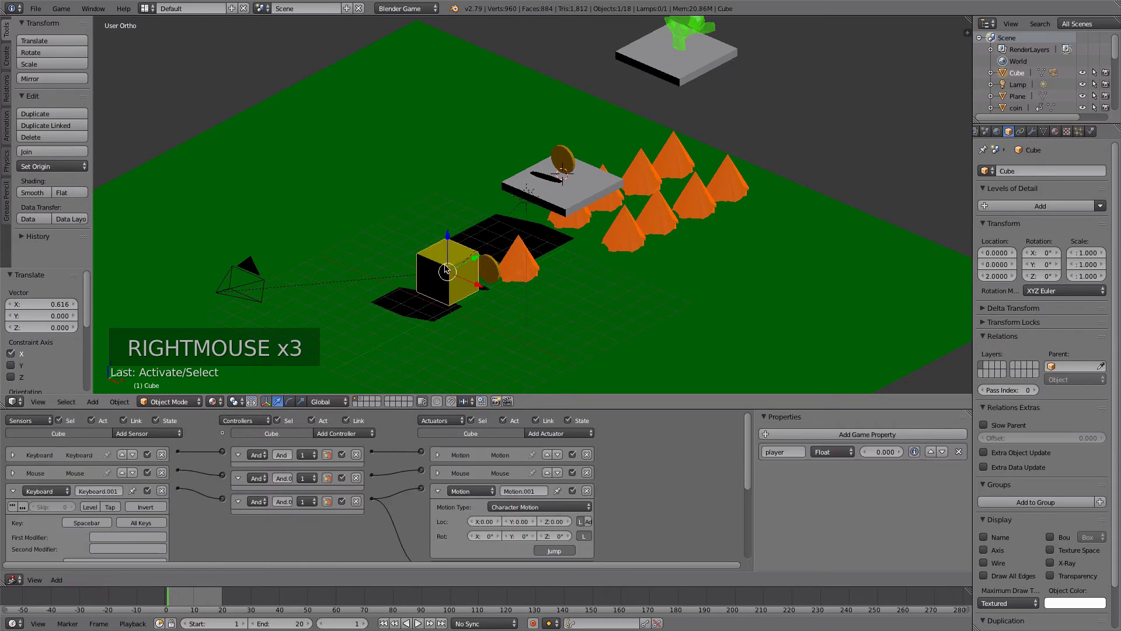
pyautogui.click(1026, 173)
pyautogui.write('player')
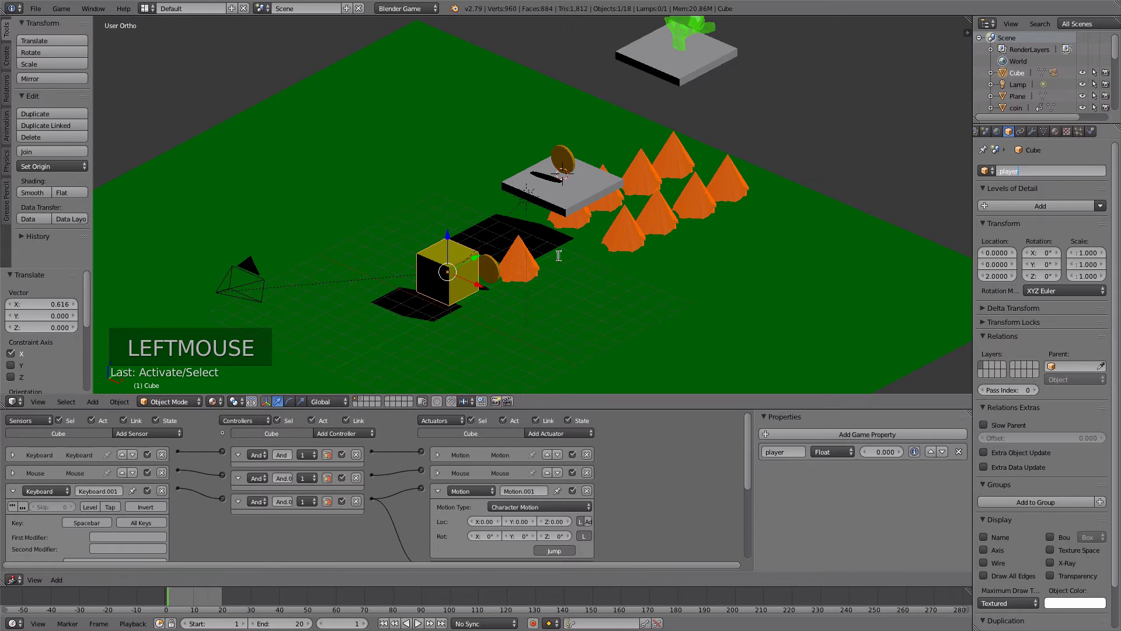
# - Check the monkey's name and rename the green plane as ground
pyautogui.rightClick(688, 30)
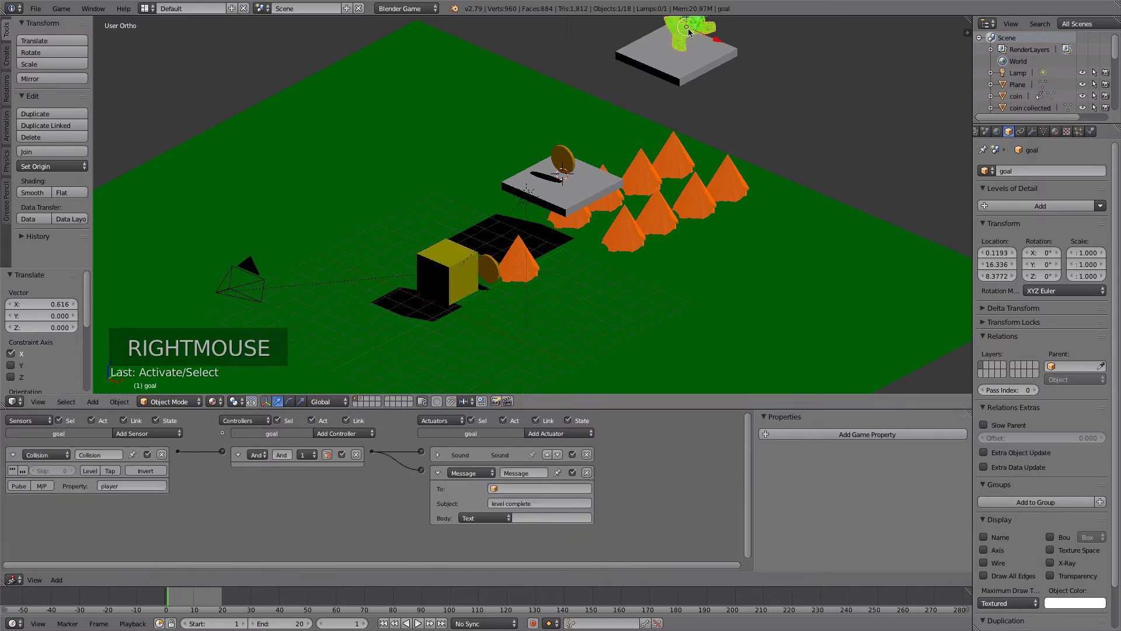
pyautogui.rightClick(466, 66)
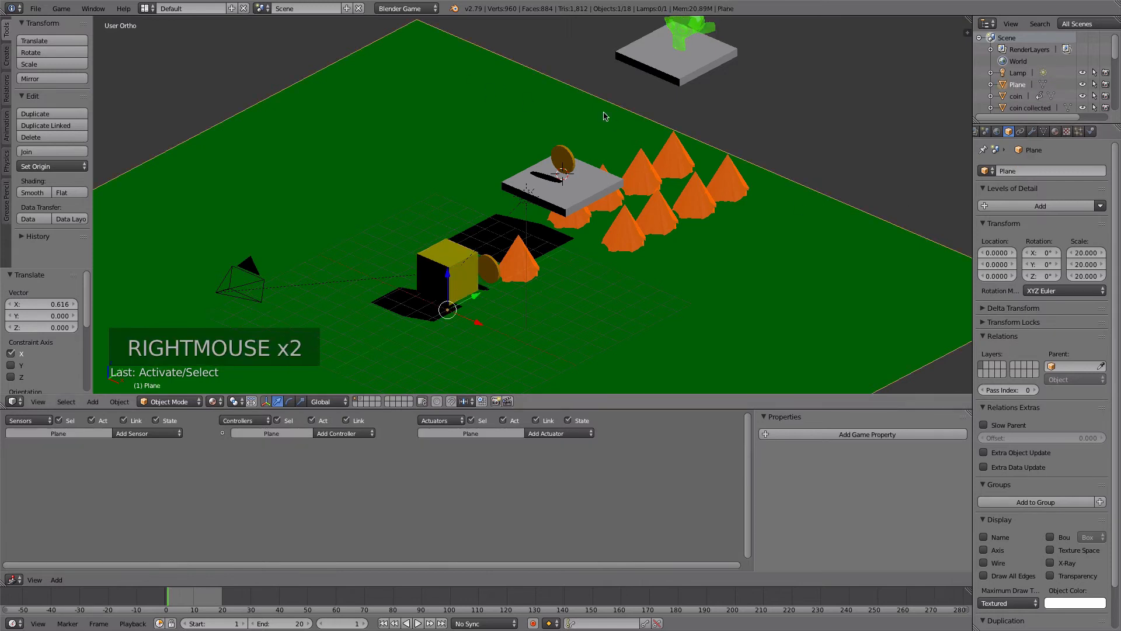
pyautogui.click(1033, 173)
pyautogui.write('gourn')
pyautogui.press('BackSpace')
pyautogui.press('BackSpace')
pyautogui.press('BackSpace')
pyautogui.press('BackSpace')
pyautogui.write('round')
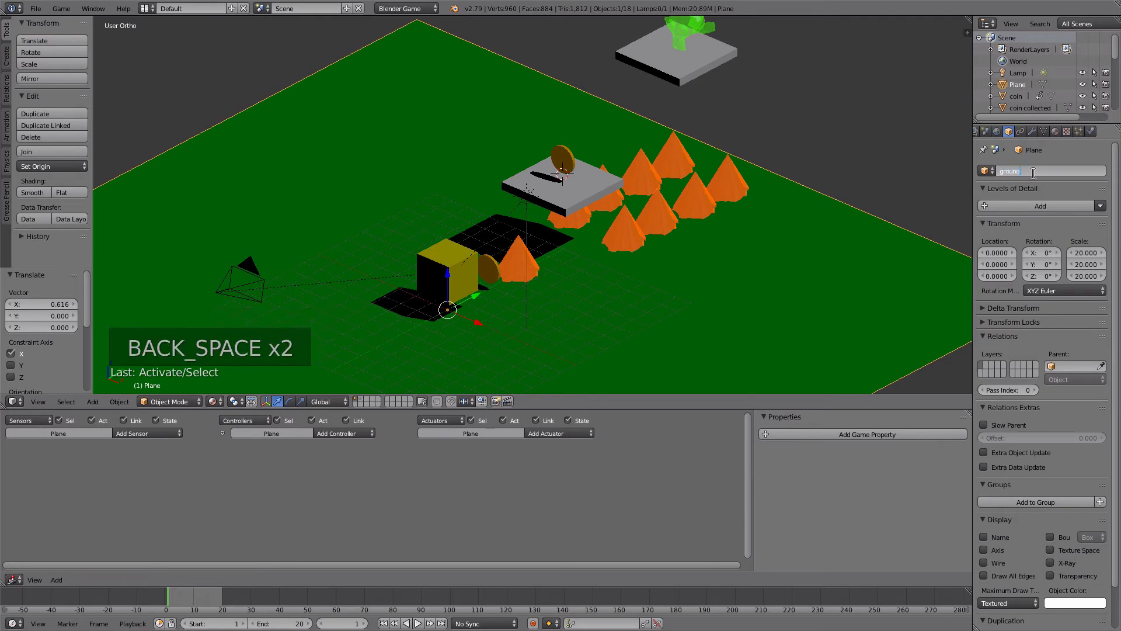
pyautogui.press('Return')
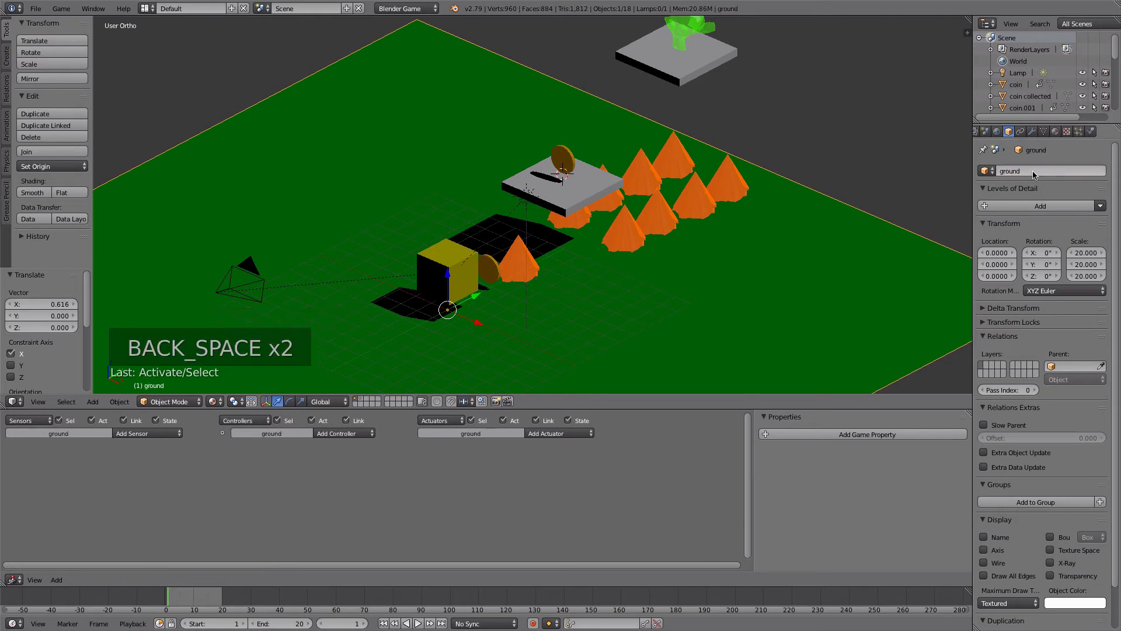
# - Check the names of the coins, the player cube and the nearest flame by selecting each in turn
pyautogui.rightClick(532, 174)
pyautogui.rightClick(555, 147)
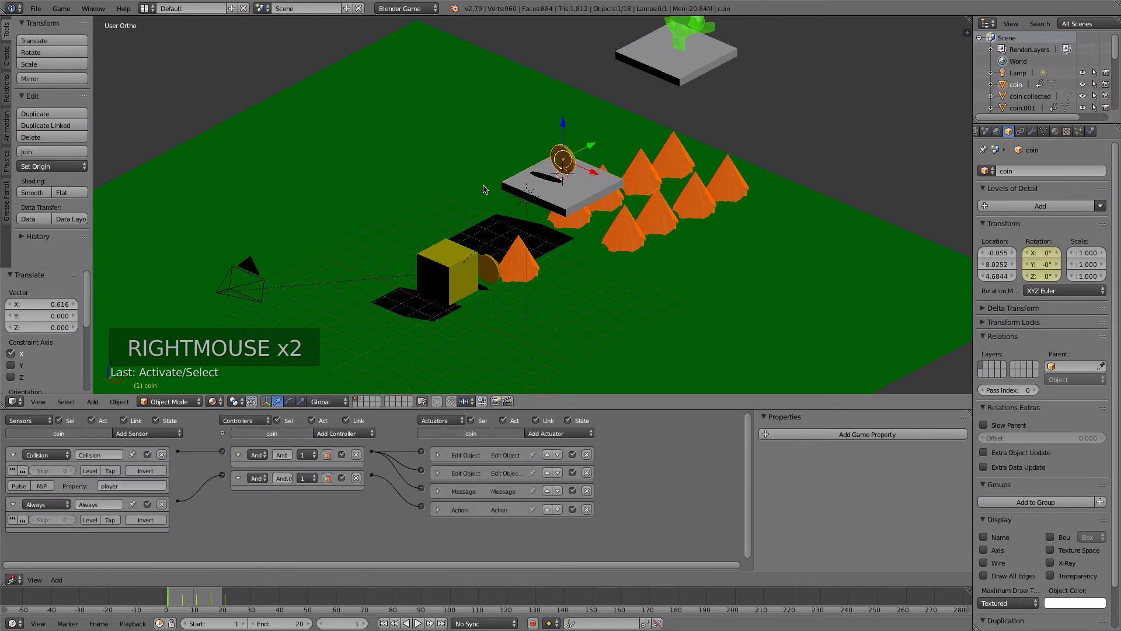
pyautogui.rightClick(447, 269)
pyautogui.rightClick(495, 268)
pyautogui.rightClick(520, 268)
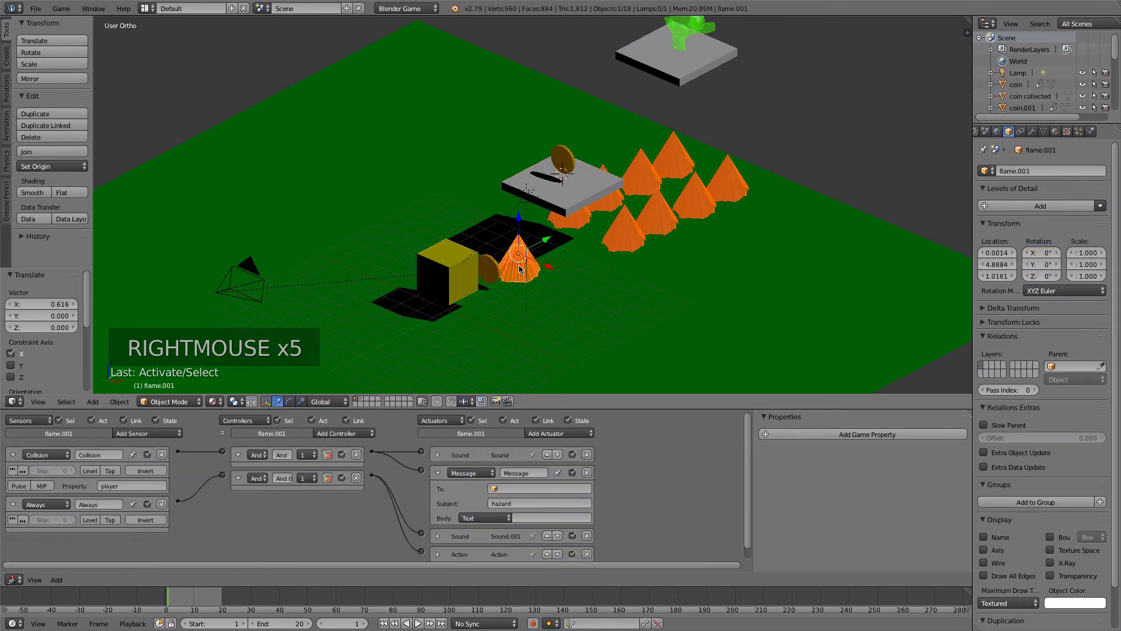
# - Add a new material and a new Image or Movie texture to the lower platform
pyautogui.rightClick(541, 208)
pyautogui.rightClick(496, 172)
pyautogui.rightClick(525, 188)
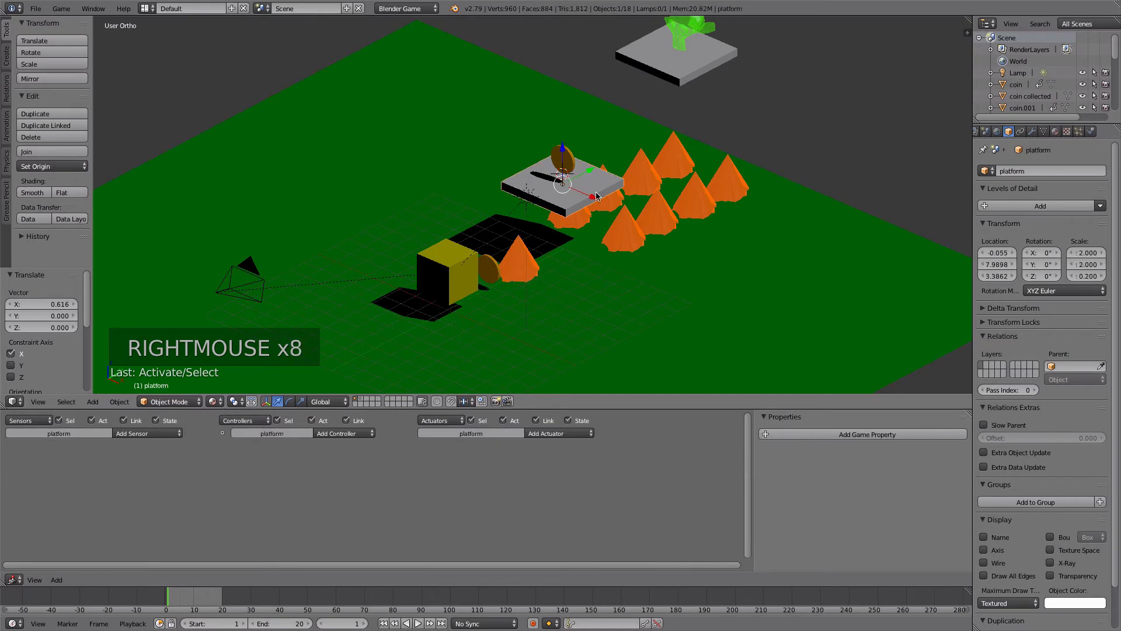
pyautogui.click(1056, 131)
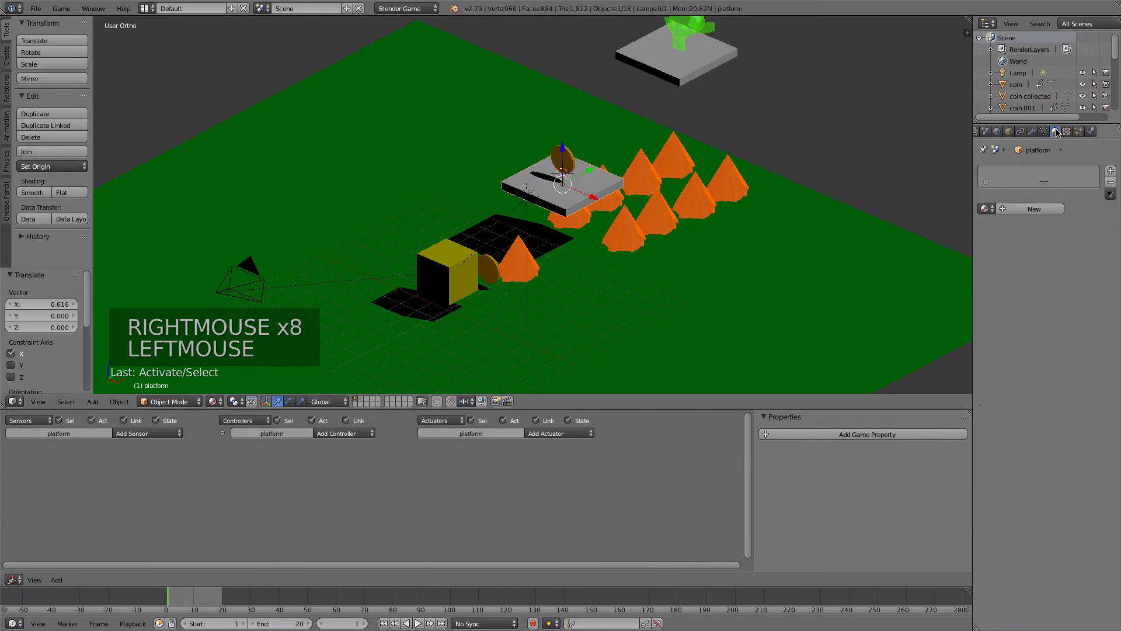
pyautogui.click(1014, 209)
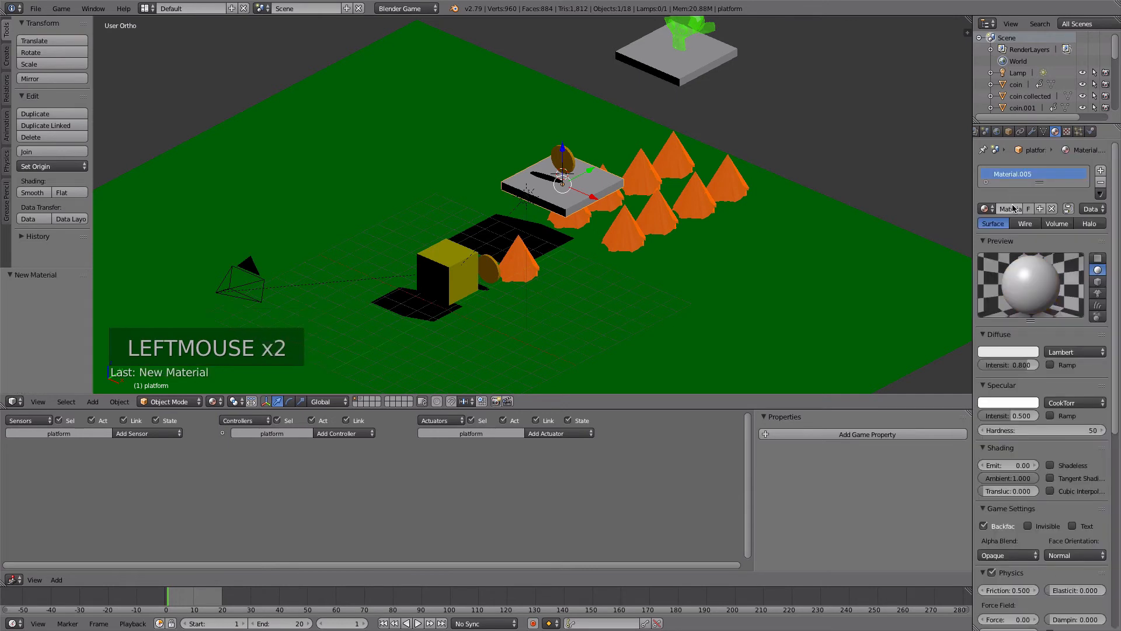
pyautogui.click(1067, 132)
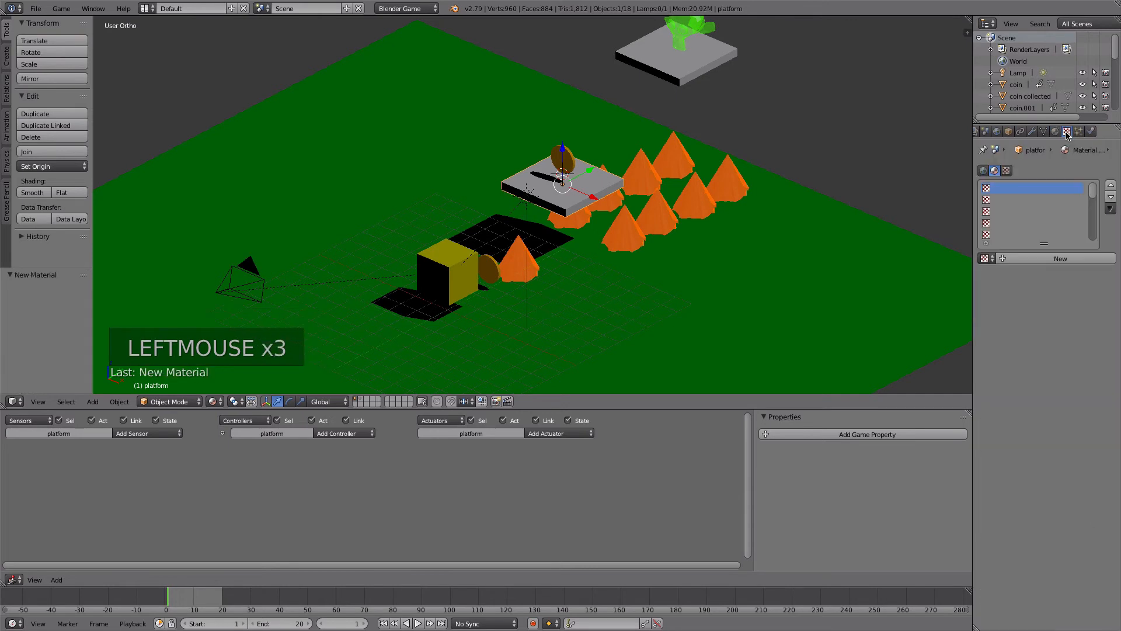
pyautogui.click(1037, 258)
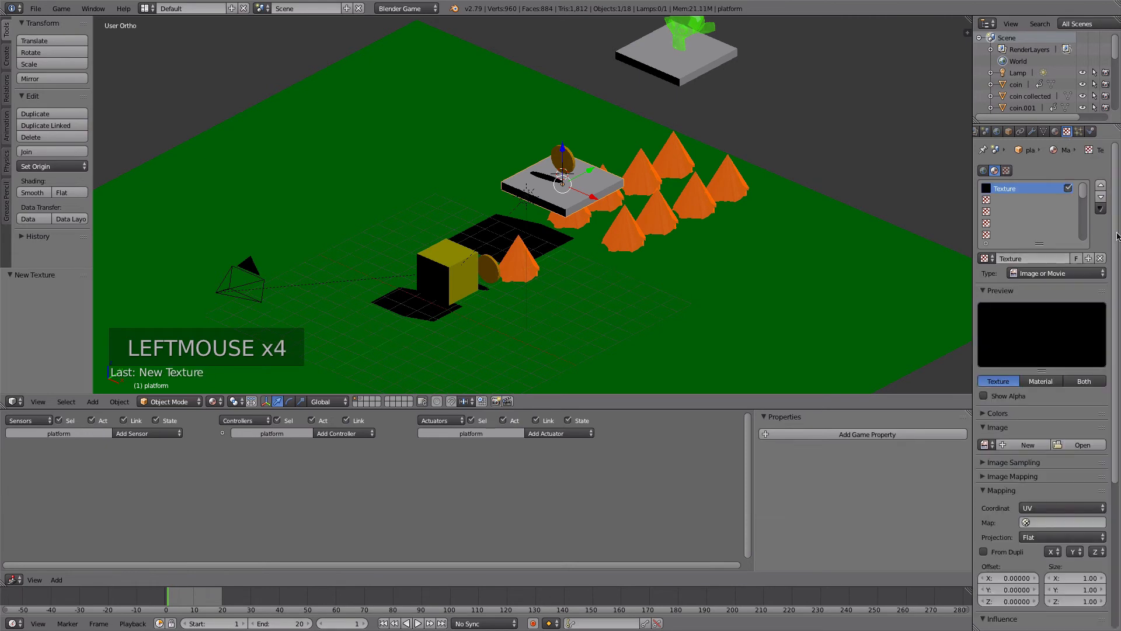
# - Load White-Marble-Squred-Tile-Texture.jpg from the GameFiles folder as the platform texture's image
pyautogui.click(1079, 444)
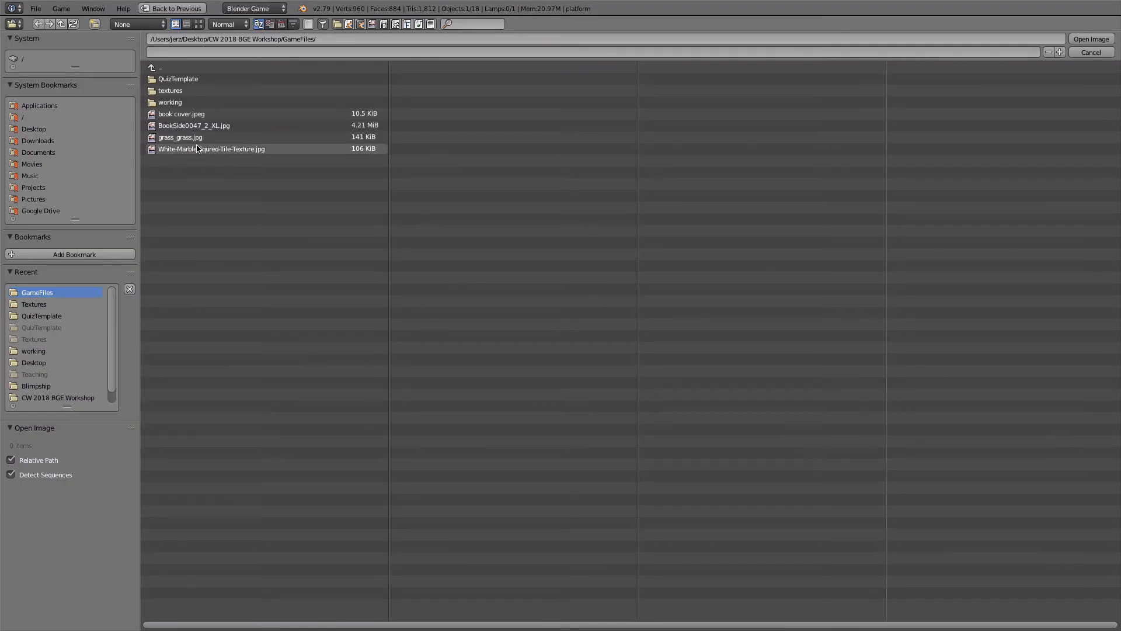
pyautogui.click(183, 152)
pyautogui.click(1091, 40)
pyautogui.scroll(-3, 1053, 338)
pyautogui.scroll(2, 1049, 330)
pyautogui.scroll(4, 555, 187)
pyautogui.scroll(-2, 555, 187)
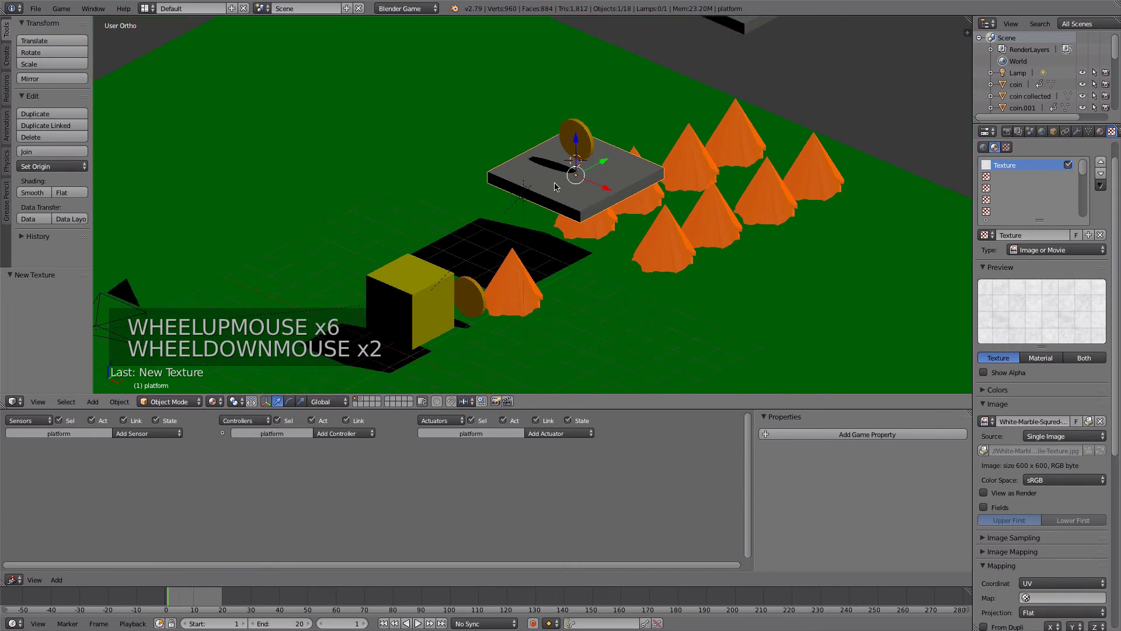
# - Reset the lower platform's UV projection in Edit Mode so the marble tile image maps onto its faces
pyautogui.press('Tab')
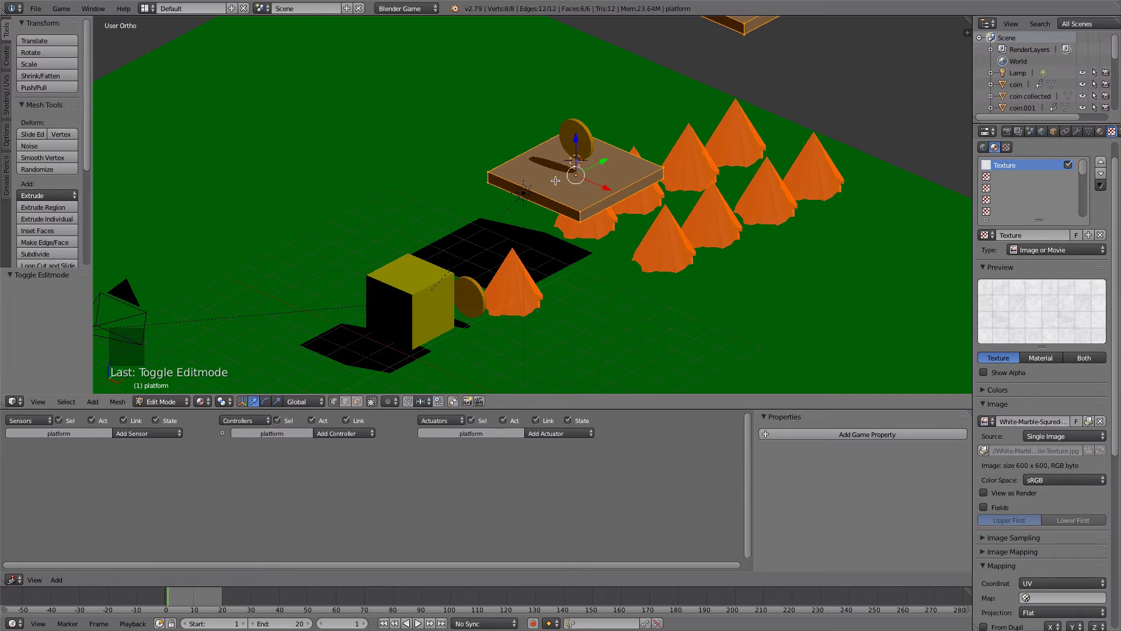
pyautogui.press('u')
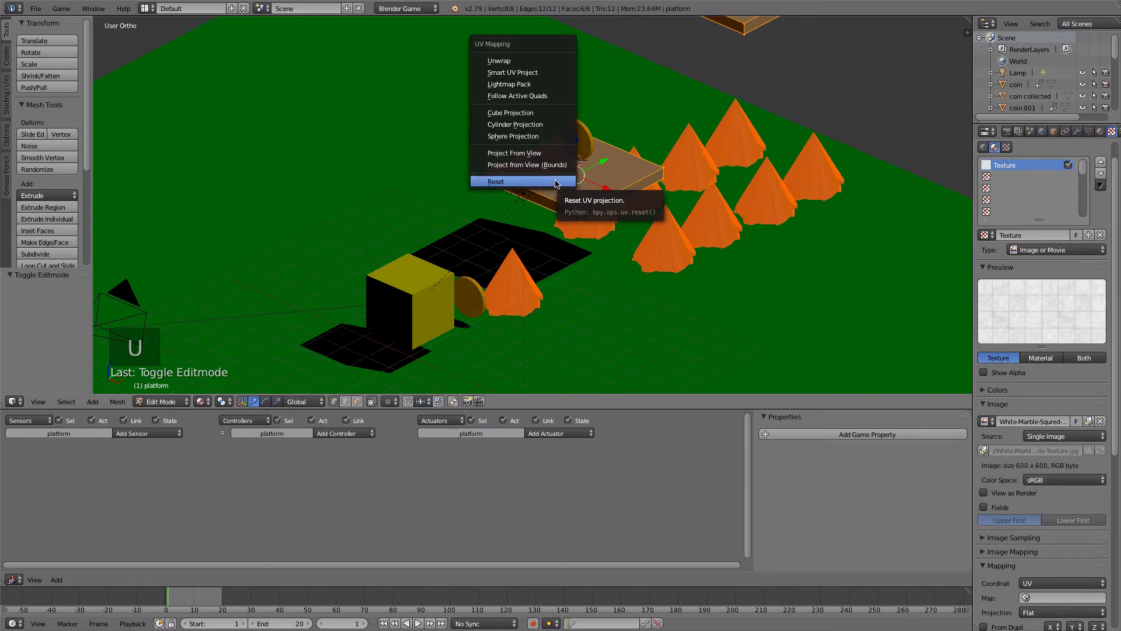
pyautogui.click(556, 183)
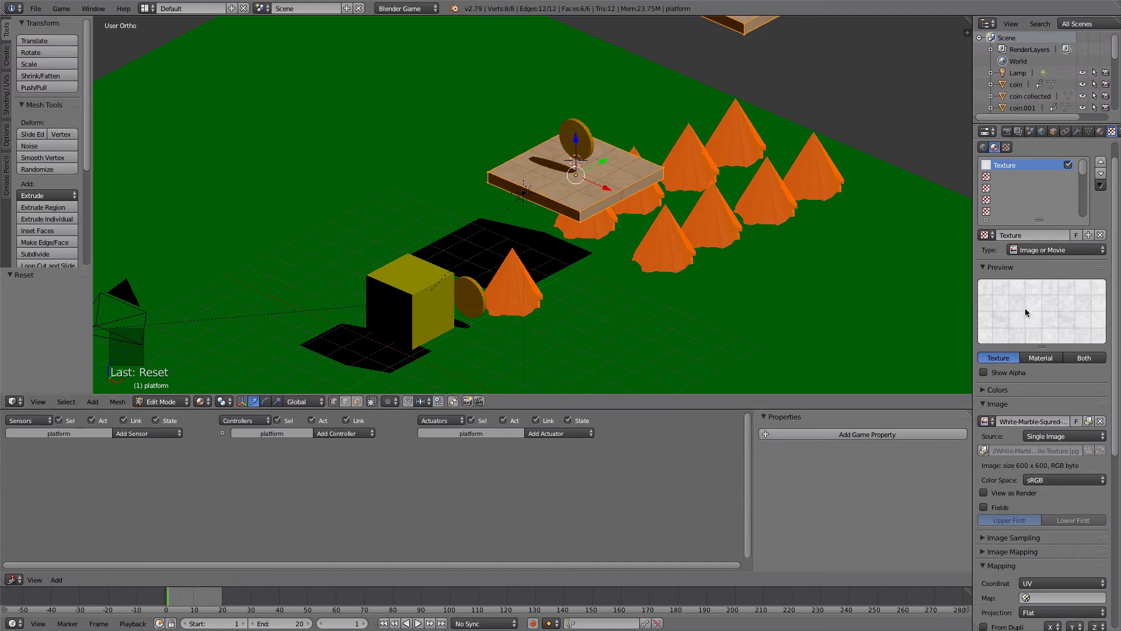
pyautogui.scroll(-2, 1027, 313)
pyautogui.scroll(3, 1027, 313)
pyautogui.moveTo(599, 193)
pyautogui.mouseDown(button='middle')
pyautogui.moveTo(587, 190)
pyautogui.moveTo(613, 200)
pyautogui.mouseUp(button='middle')
pyautogui.scroll(4, 614, 200)
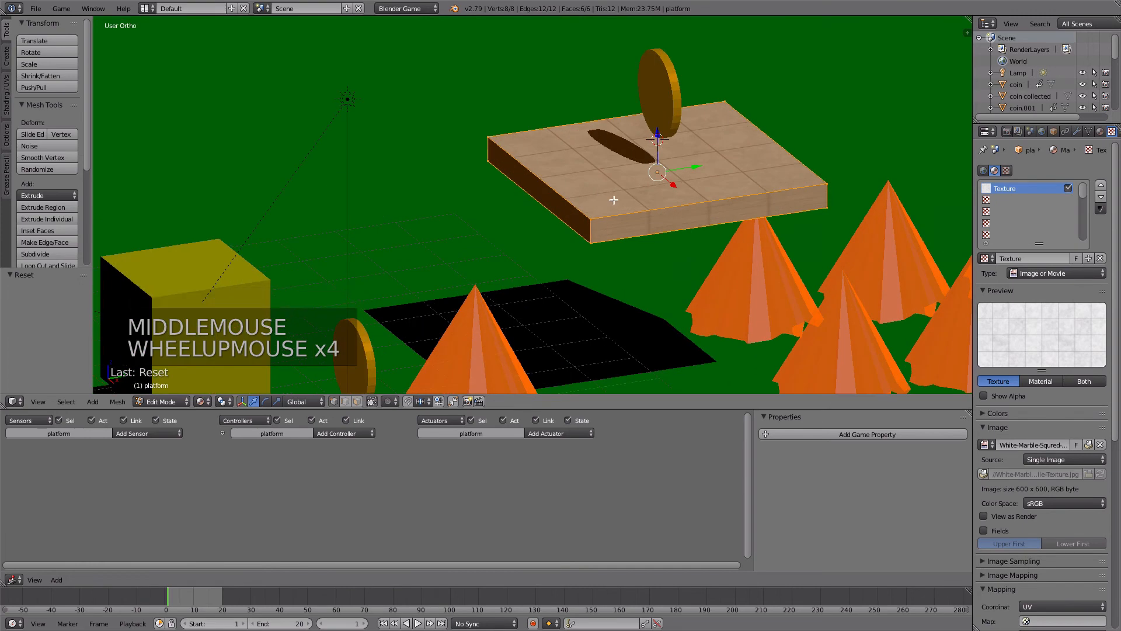
pyautogui.keyDown('shift'); pyautogui.moveTo(704, 175); pyautogui.dragTo(596, 193, button='middle'); pyautogui.keyUp('shift')
pyautogui.scroll(1, 595, 193)
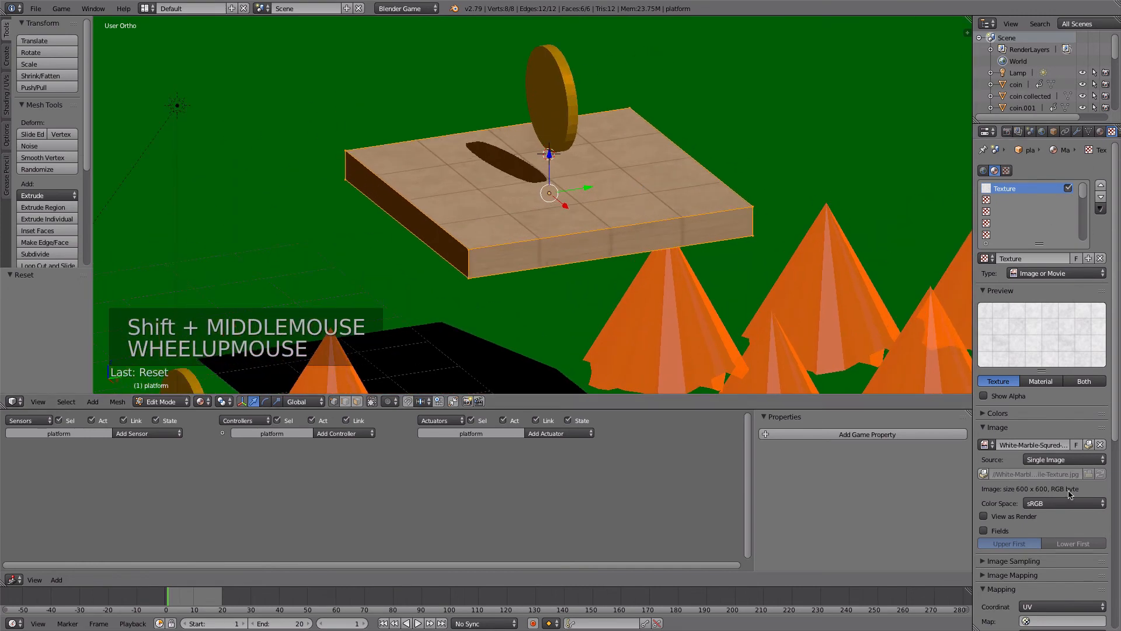
# - Enable the Normal geometry influence for the platform's marble texture and inspect the platform's sides
pyautogui.moveTo(1116, 413); pyautogui.dragTo(1109, 612)
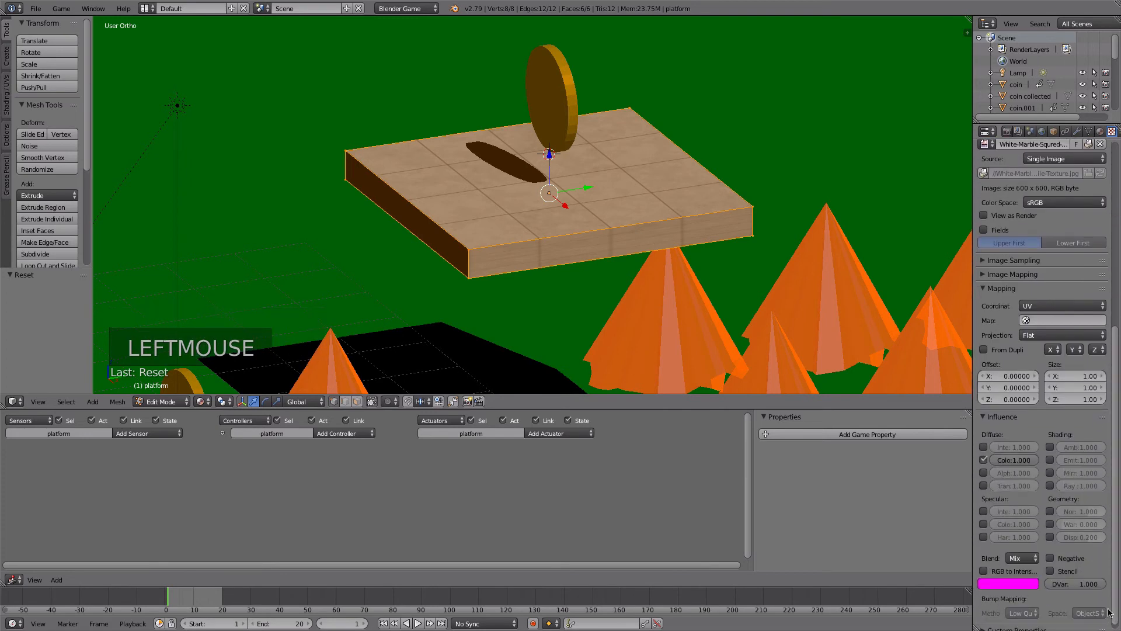
pyautogui.click(1050, 512)
pyautogui.moveTo(583, 333); pyautogui.dragTo(292, 152, button='middle')
pyautogui.scroll(3, 561, 257)
pyautogui.scroll(1, 292, 152)
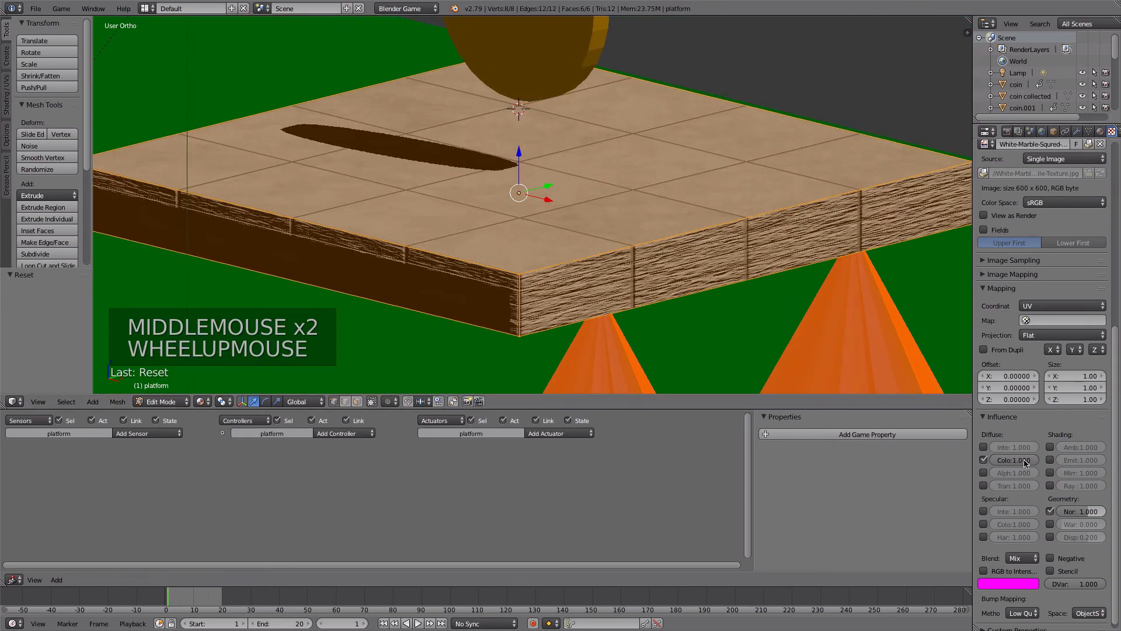
# - Compare the platform's surface with the texture's Normal influence turned off and on, viewing its top and sides
pyautogui.click(1049, 512)
pyautogui.click(1050, 511)
pyautogui.click(1049, 511)
pyautogui.click(1049, 511)
pyautogui.moveTo(625, 280); pyautogui.dragTo(747, 299, button='middle')
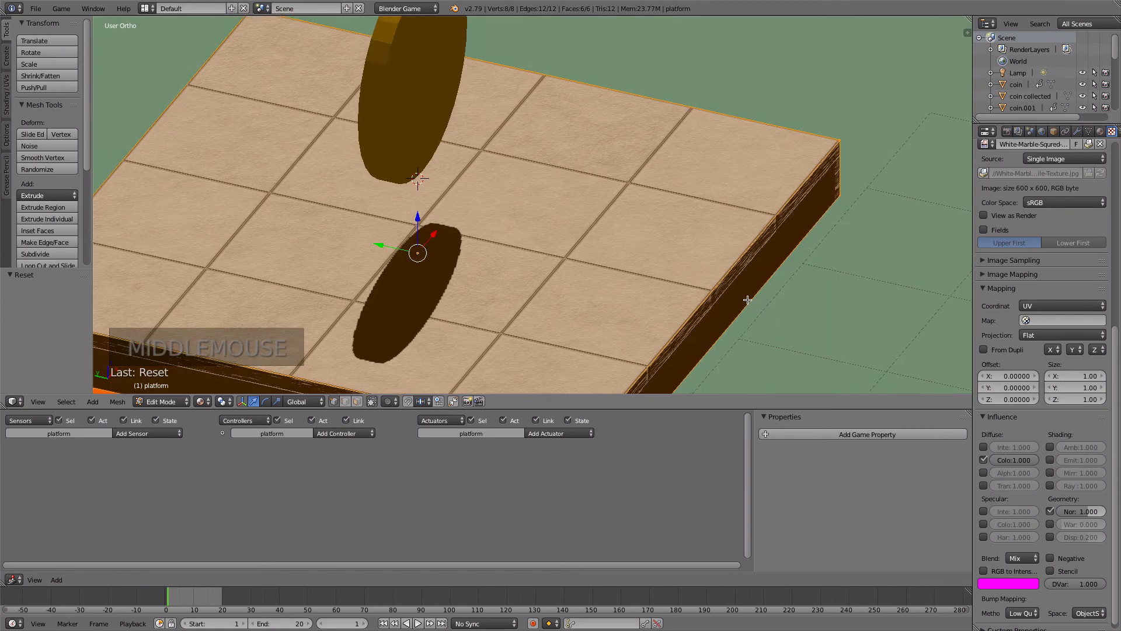
pyautogui.click(1049, 512)
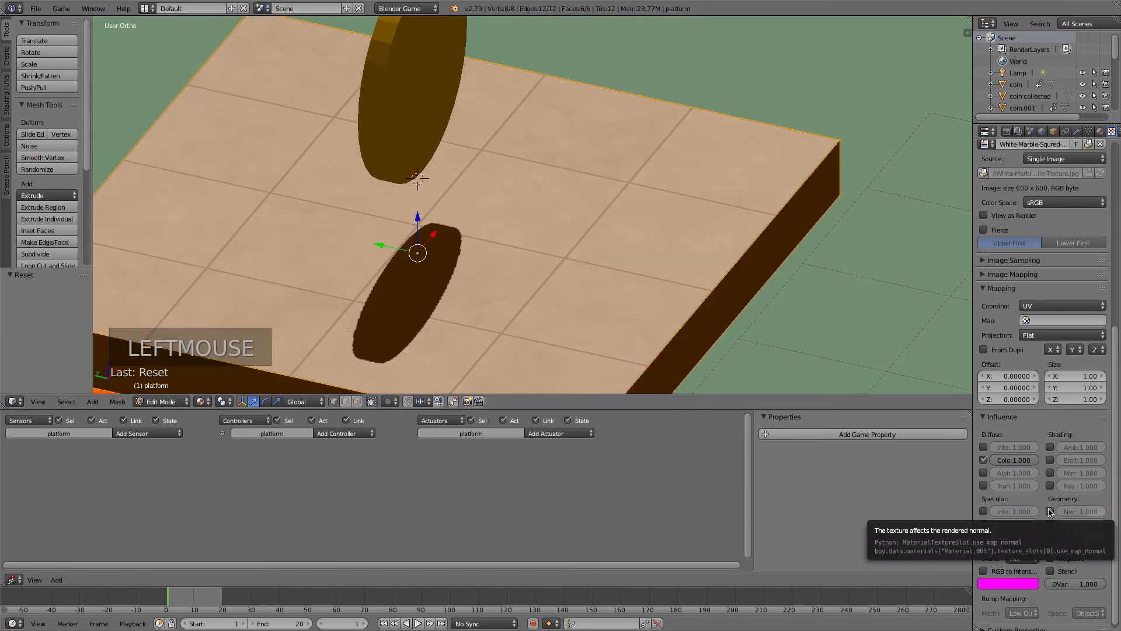
pyautogui.click(1050, 512)
pyautogui.moveTo(617, 280); pyautogui.dragTo(571, 232, button='middle')
# - Set the marble texture's Normal influence to 0.5 and return the platform to Object Mode
pyautogui.click(1090, 512)
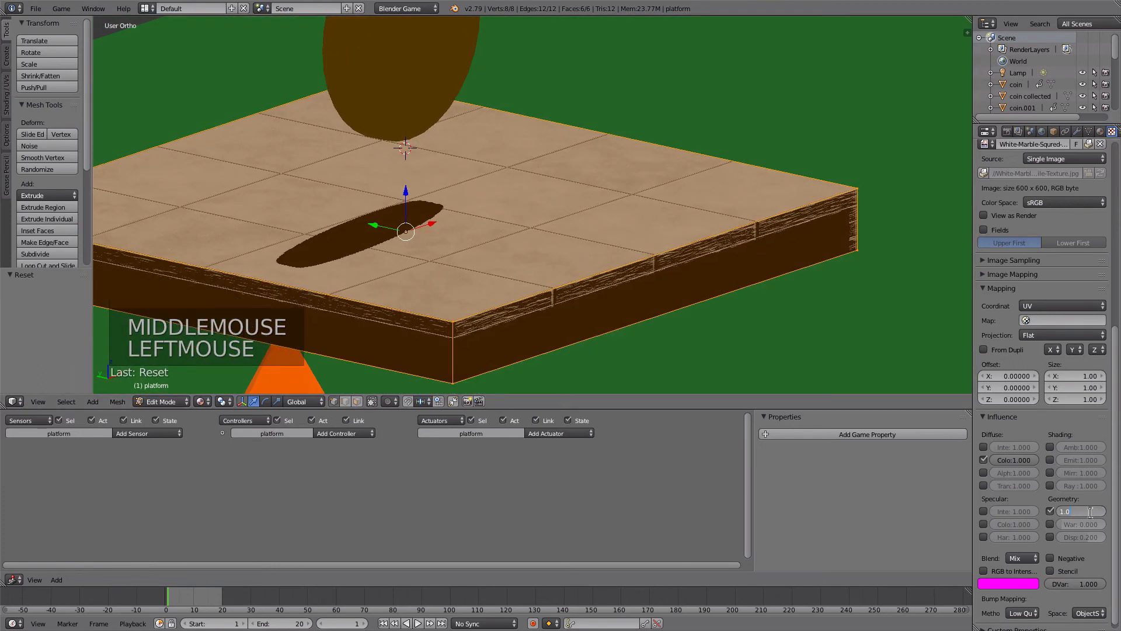
pyautogui.write('0.5')
pyautogui.press('Return')
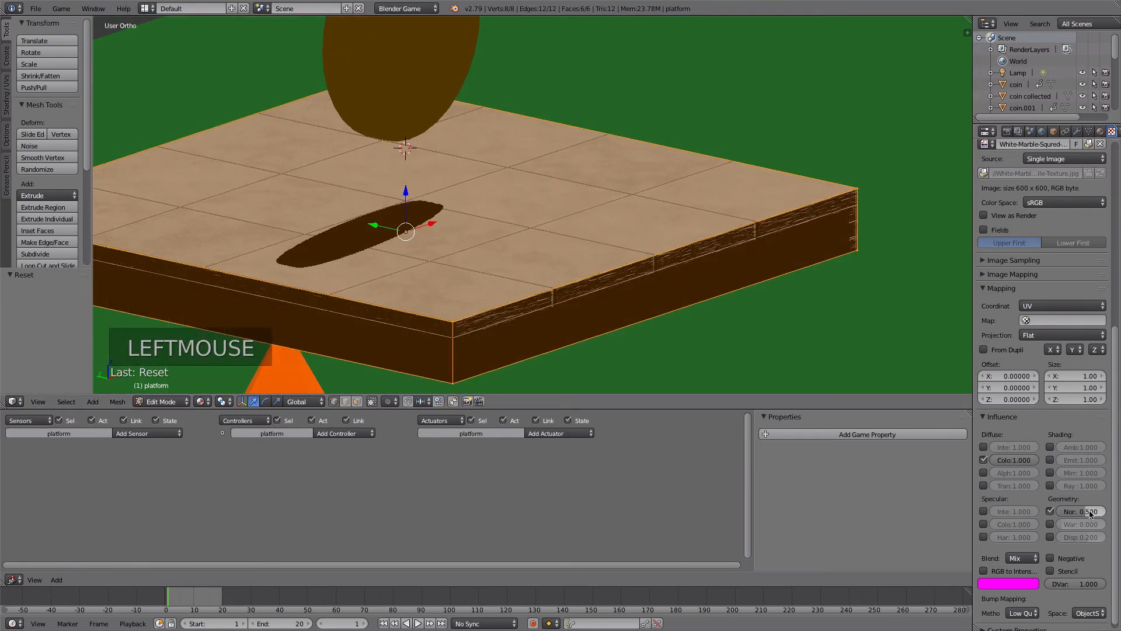
pyautogui.scroll(-4, 576, 275)
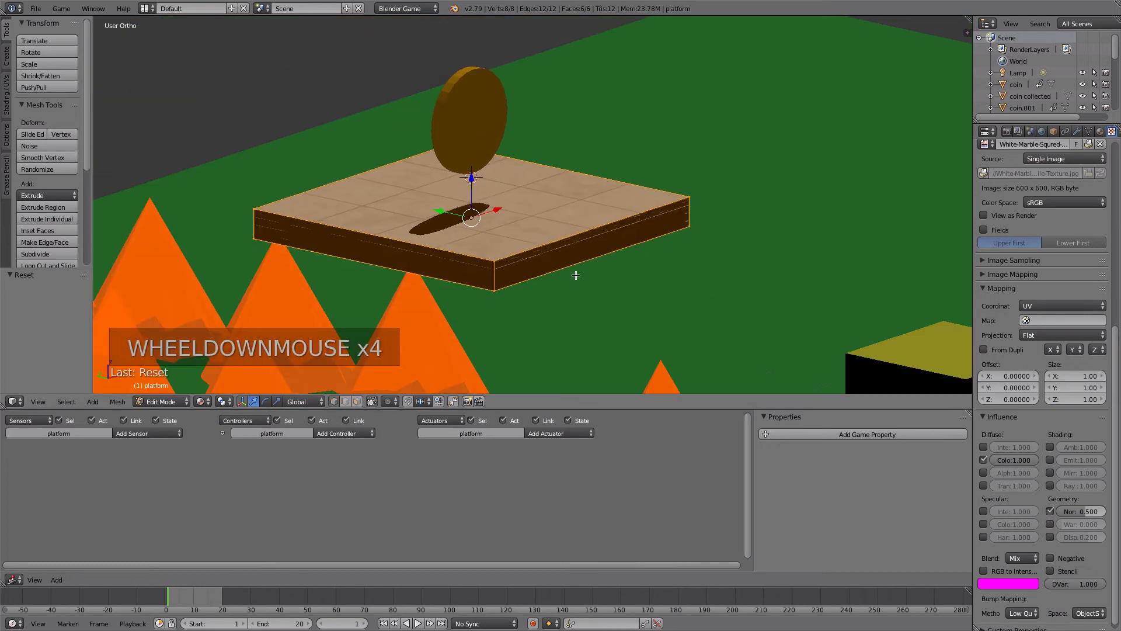
pyautogui.press('Tab')
pyautogui.moveTo(556, 272); pyautogui.dragTo(485, 271, button='middle')
pyautogui.scroll(-4, 458, 277)
pyautogui.scroll(-1, 564, 193)
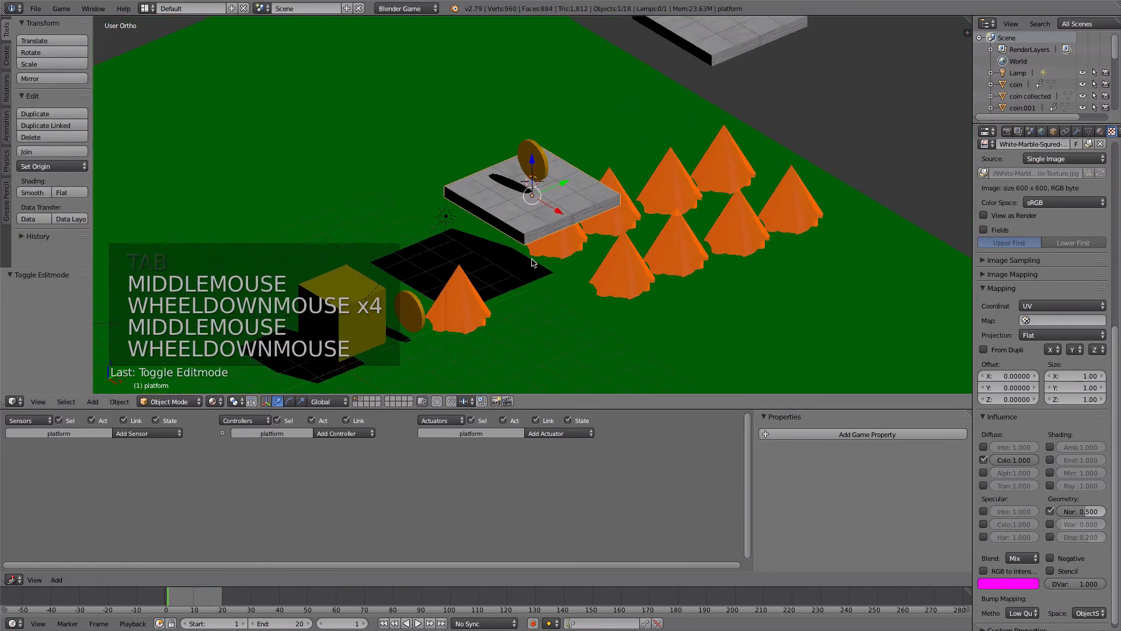
pyautogui.keyDown('shift'); pyautogui.moveTo(593, 149); pyautogui.dragTo(553, 252, button='middle'); pyautogui.keyUp('shift')
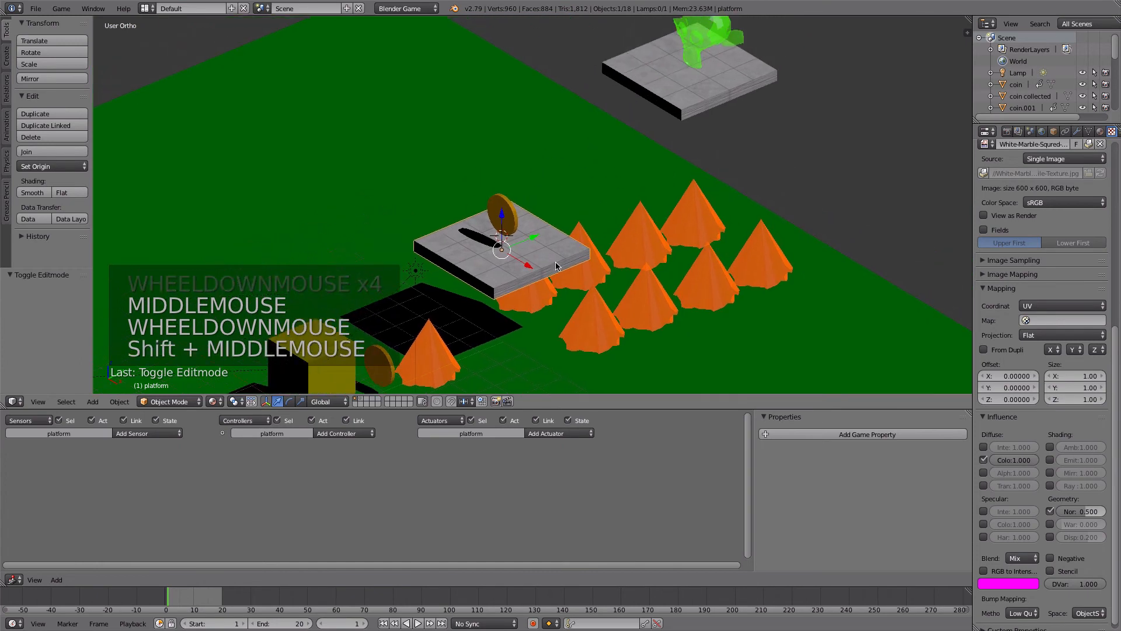
# - Check the tile texture on both platforms by selecting the upper and lower one alternately
pyautogui.rightClick(652, 65)
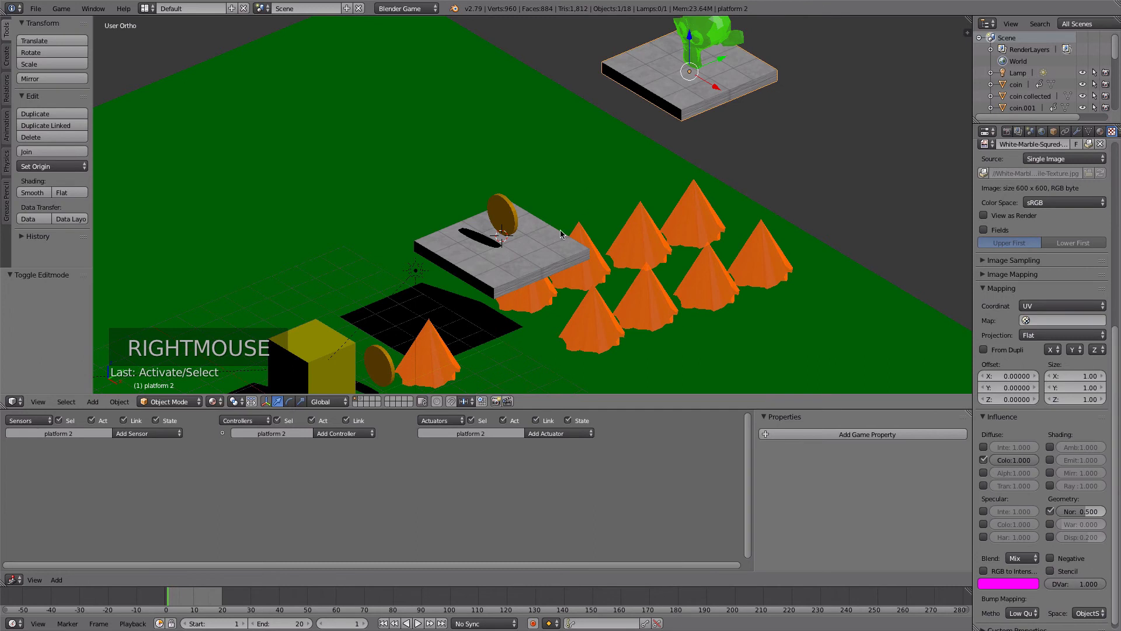
pyautogui.rightClick(529, 265)
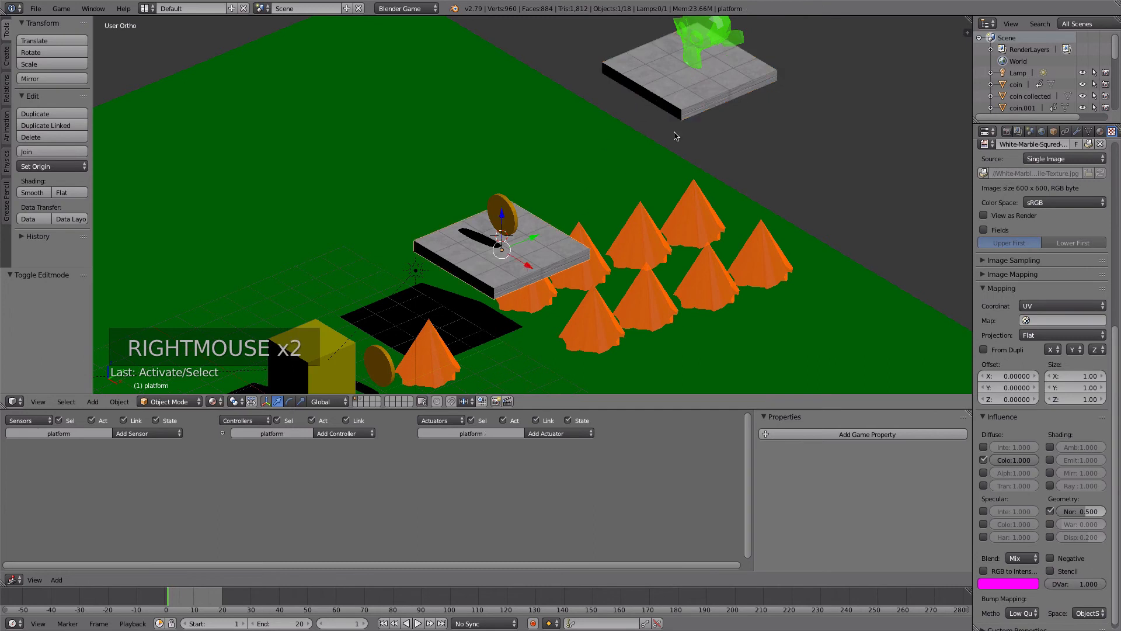
pyautogui.rightClick(662, 76)
pyautogui.rightClick(549, 230)
pyautogui.scroll(-2, 427, 109)
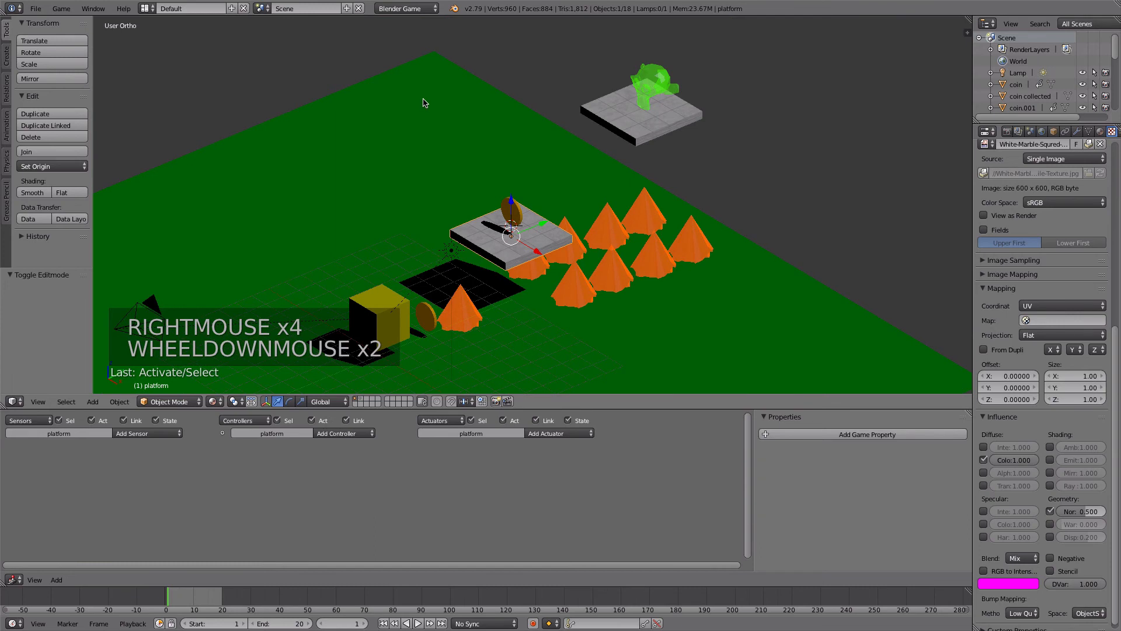
# - Add a new Image or Movie texture to the ground plane's green material
pyautogui.rightClick(426, 103)
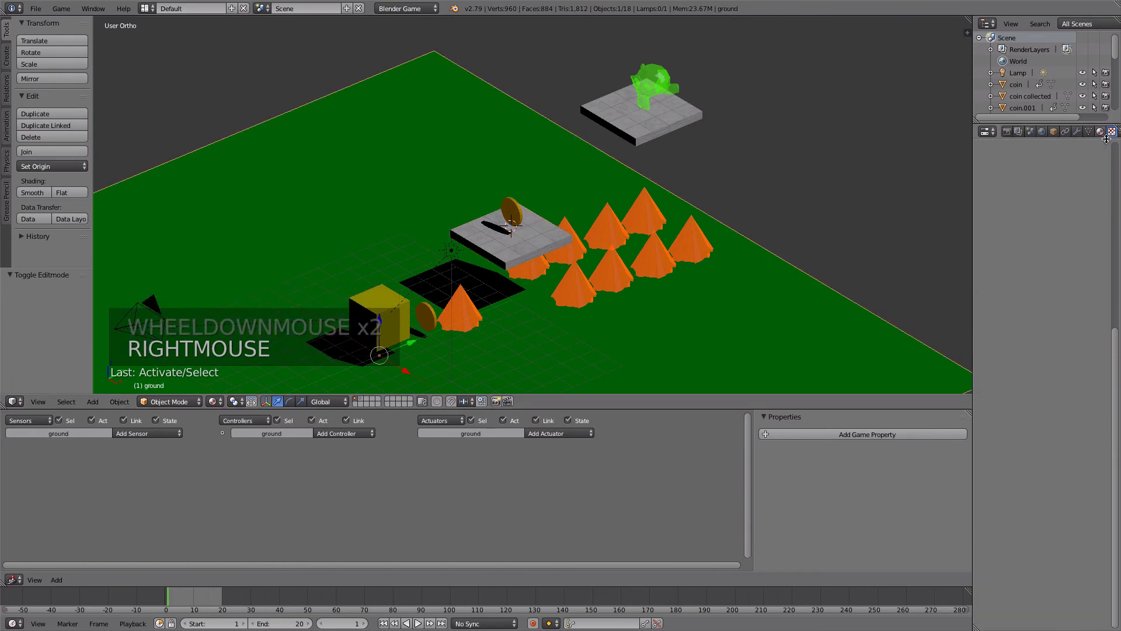
pyautogui.moveTo(1118, 334); pyautogui.dragTo(1115, 140)
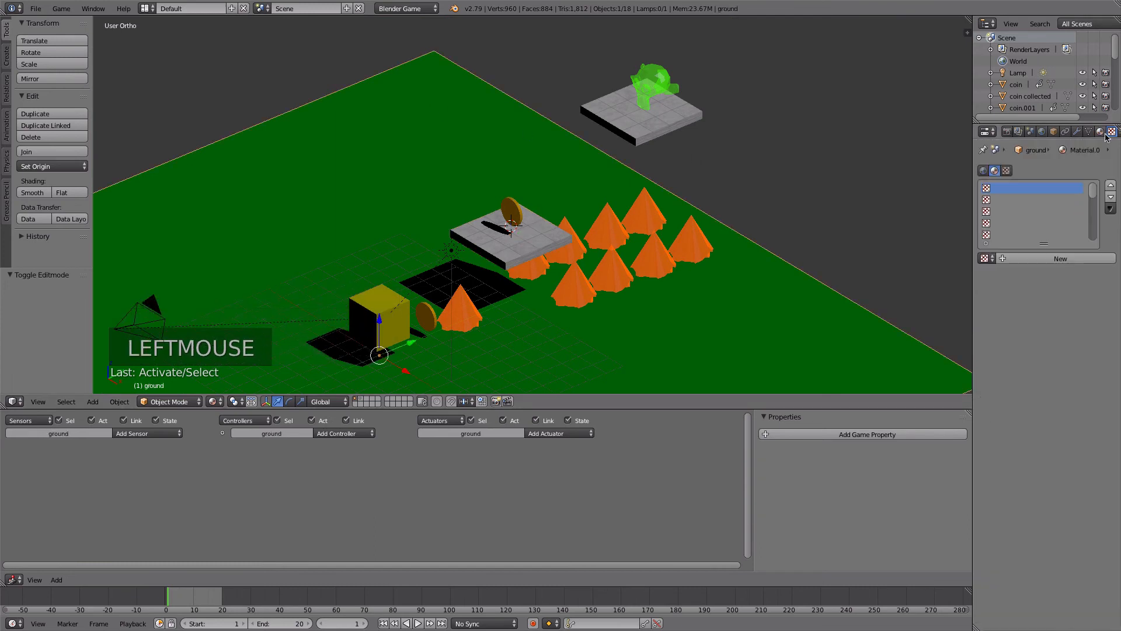
pyautogui.click(1100, 132)
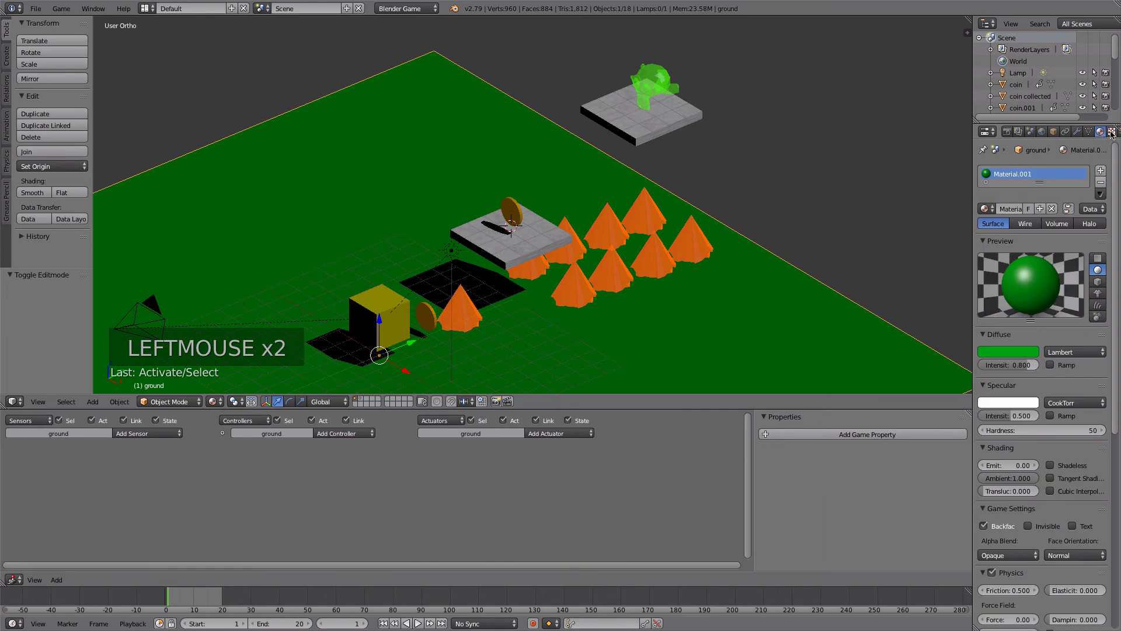
pyautogui.click(1112, 133)
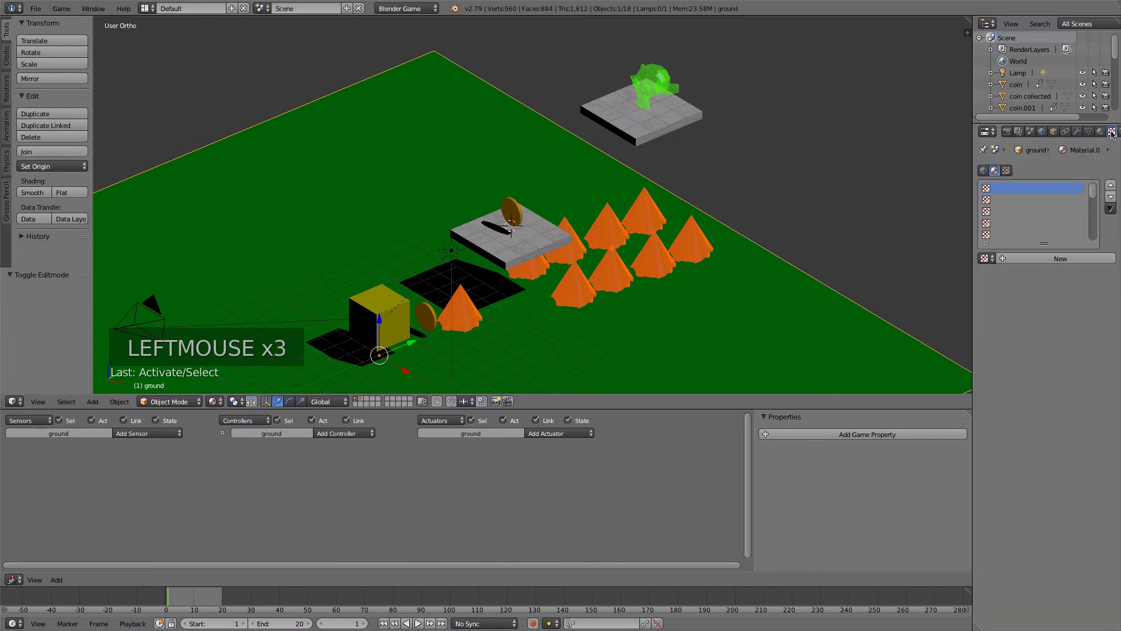
pyautogui.click(1023, 260)
# - Load grass_grass.jpg from the GameFiles folder as the ground texture's image
pyautogui.moveTo(1115, 335); pyautogui.dragTo(1108, 506)
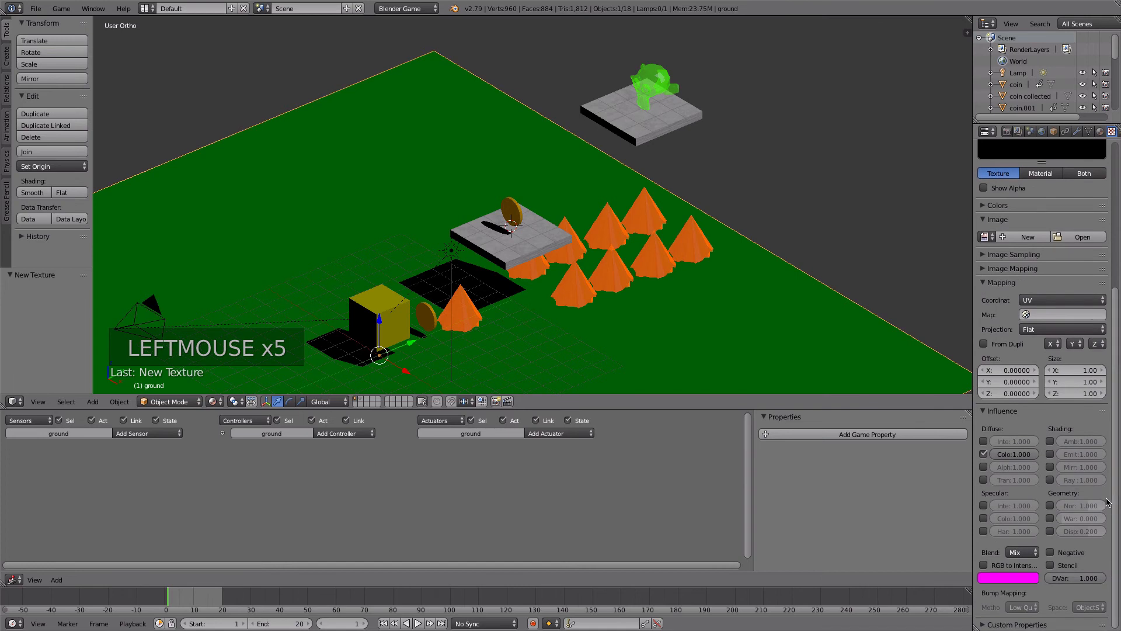
pyautogui.click(1072, 238)
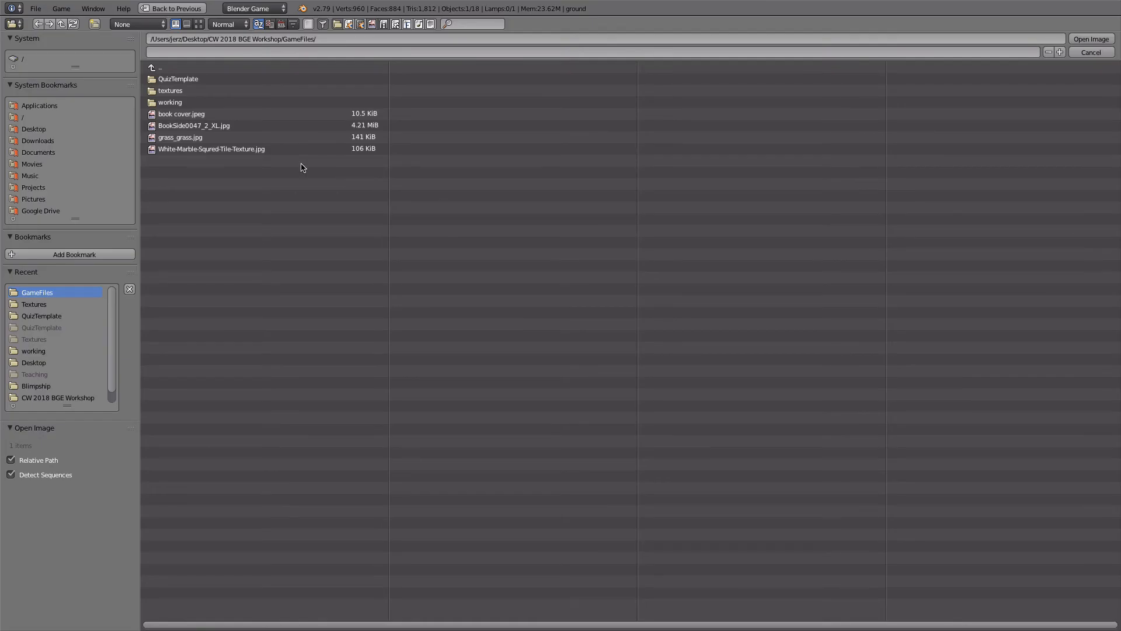
pyautogui.click(214, 138)
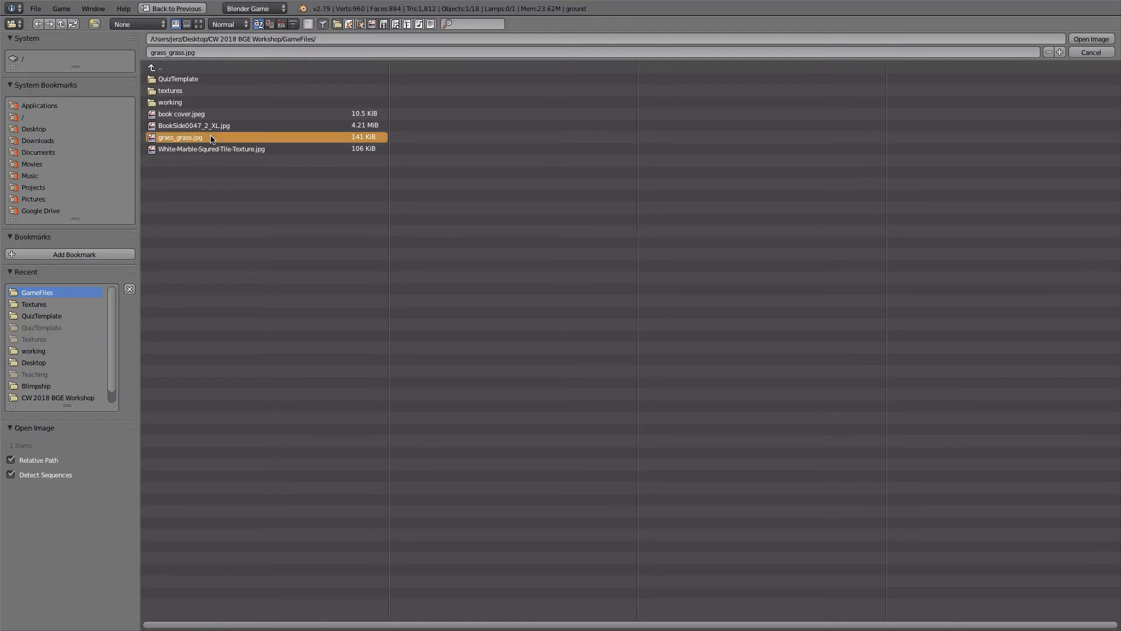
pyautogui.click(1092, 40)
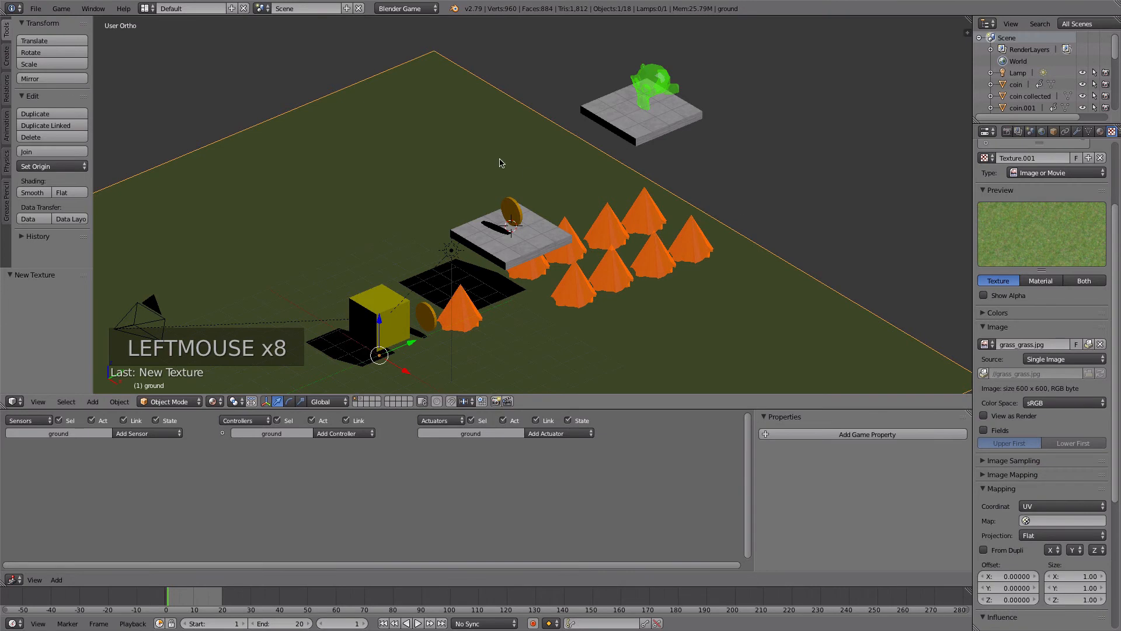
pyautogui.press('u')
pyautogui.click(350, 152)
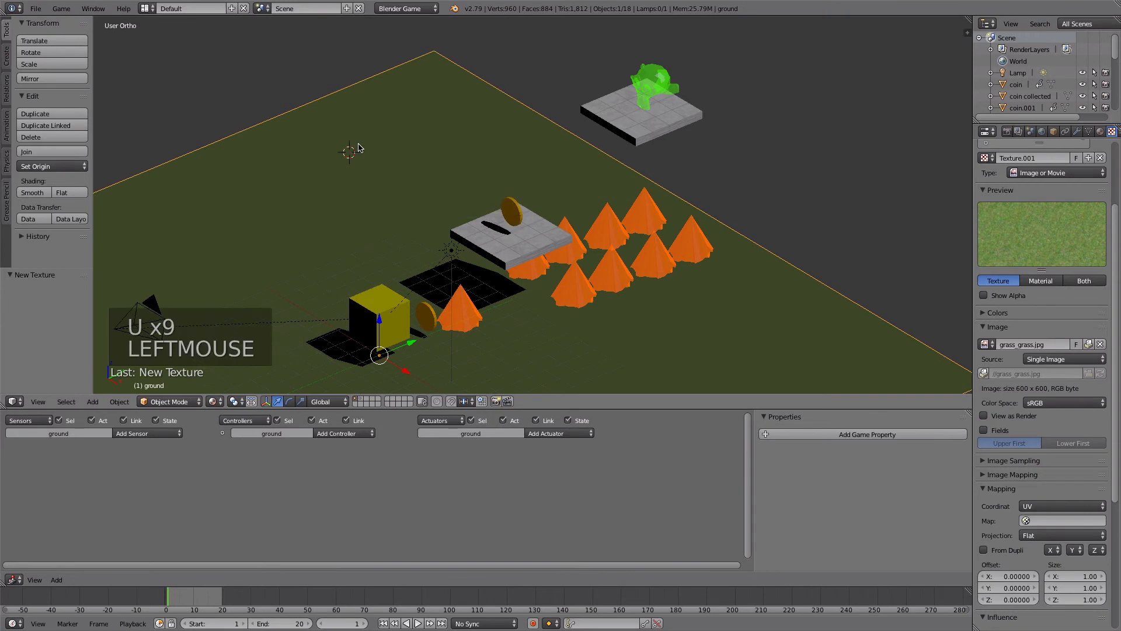
pyautogui.press('Tab')
pyautogui.press('Tab')
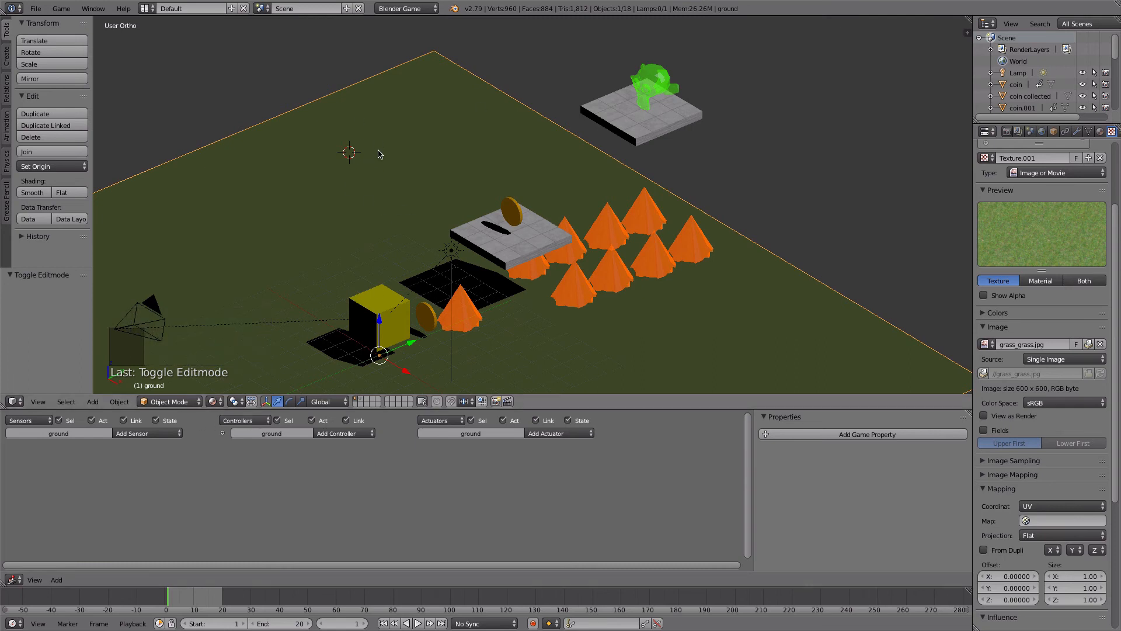
pyautogui.press('u')
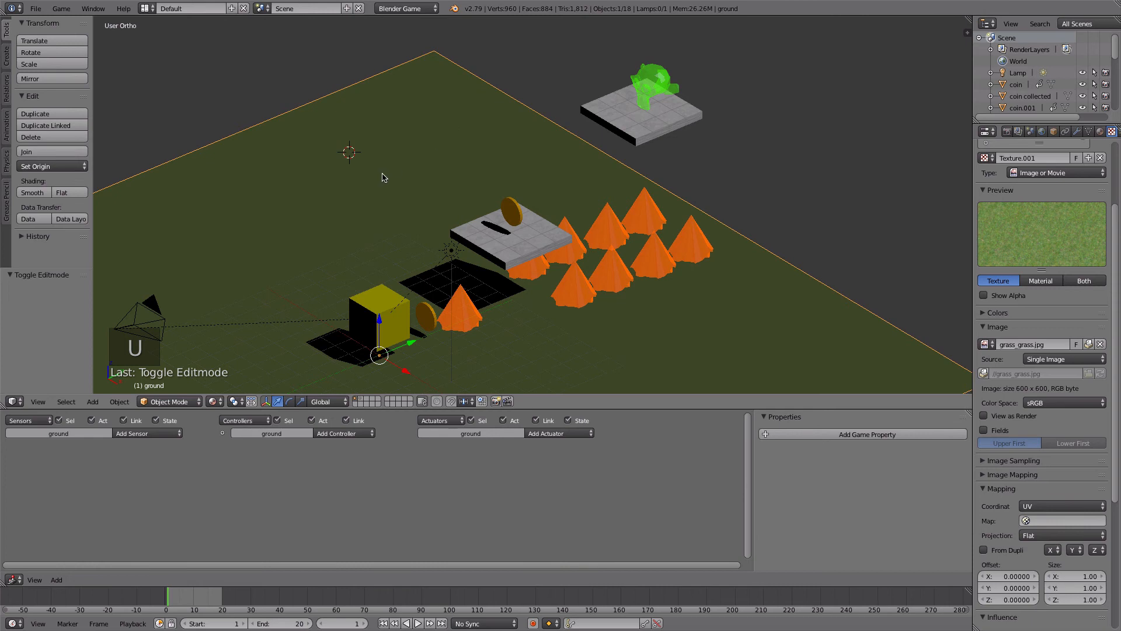
# - Switch the ground plane to Edit Mode and reset its UV projection so the grass image maps across it
pyautogui.click(196, 401)
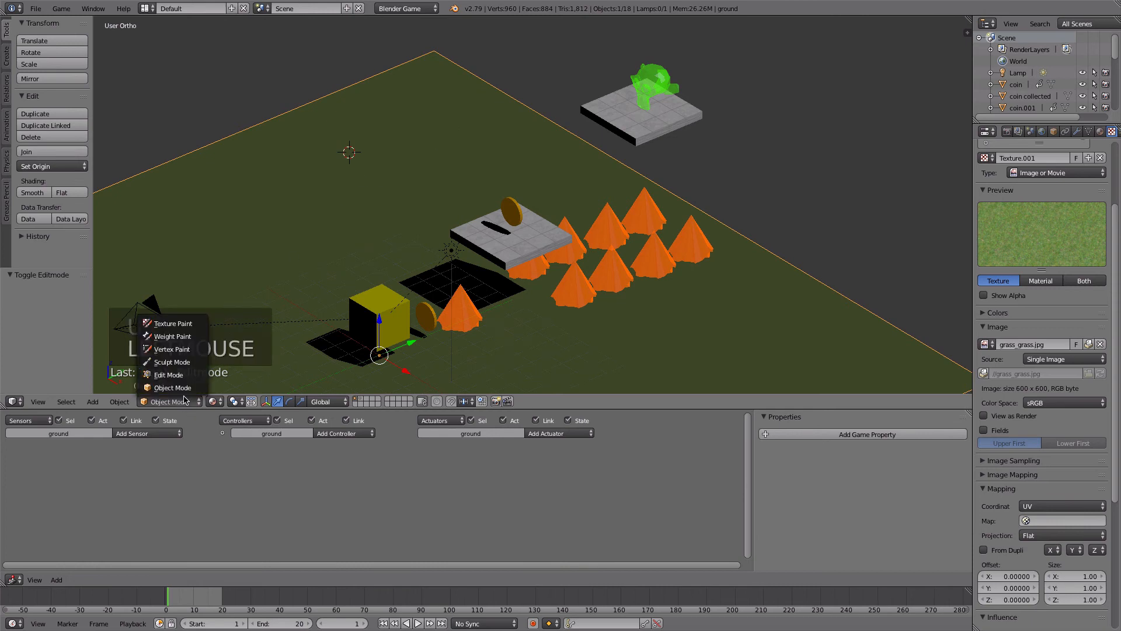
pyautogui.click(176, 379)
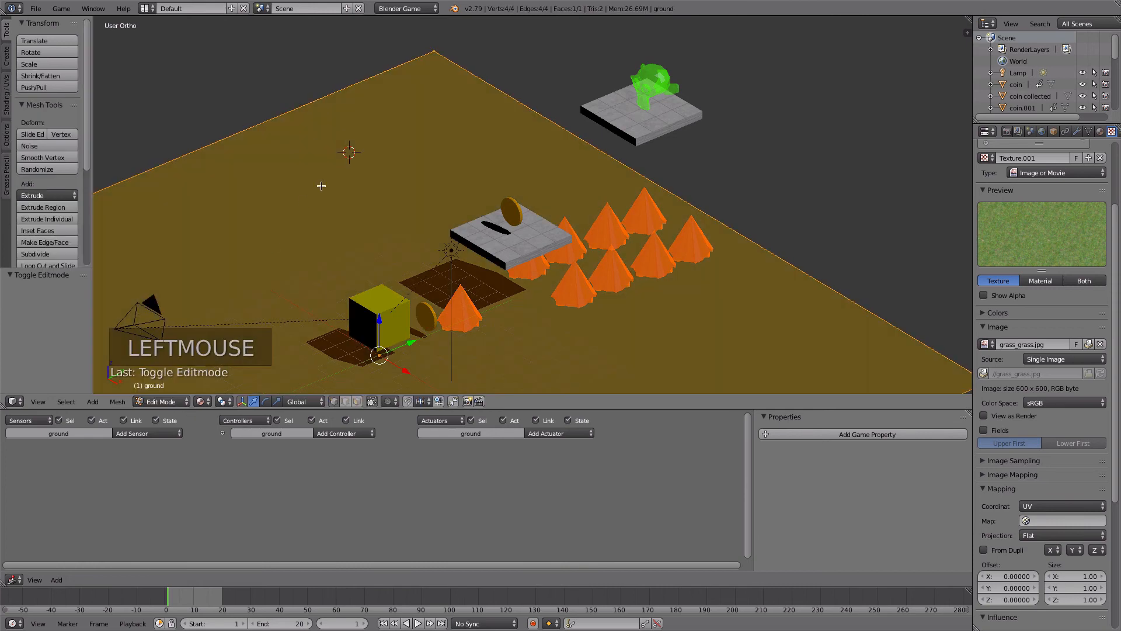
pyautogui.press('u')
pyautogui.click(322, 186)
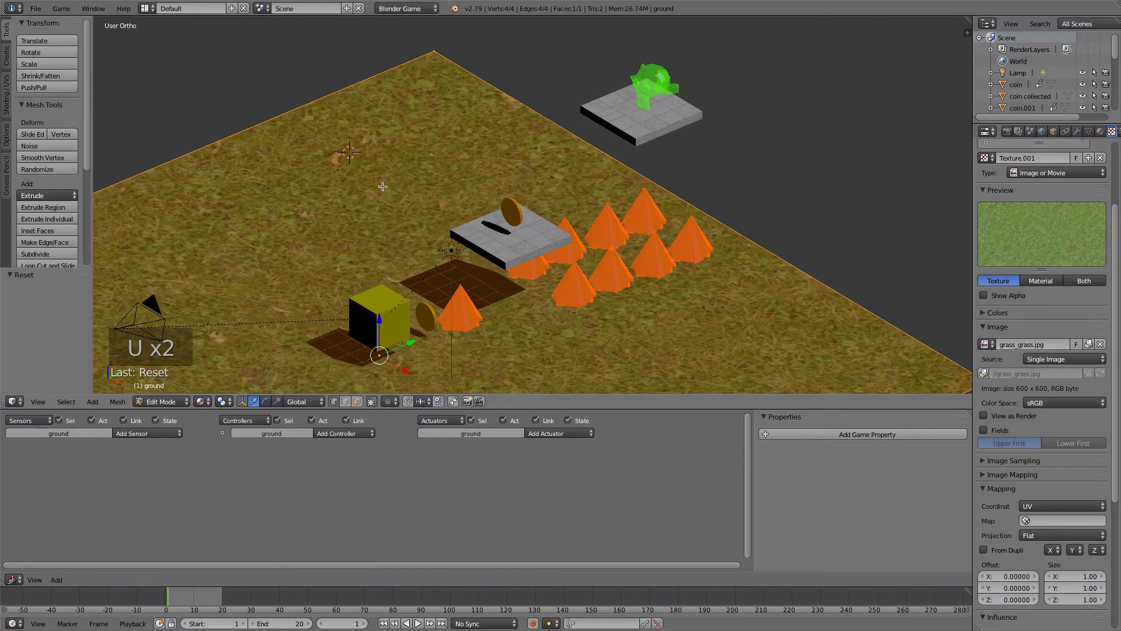
pyautogui.scroll(-3, 417, 196)
pyautogui.scroll(2, 416, 266)
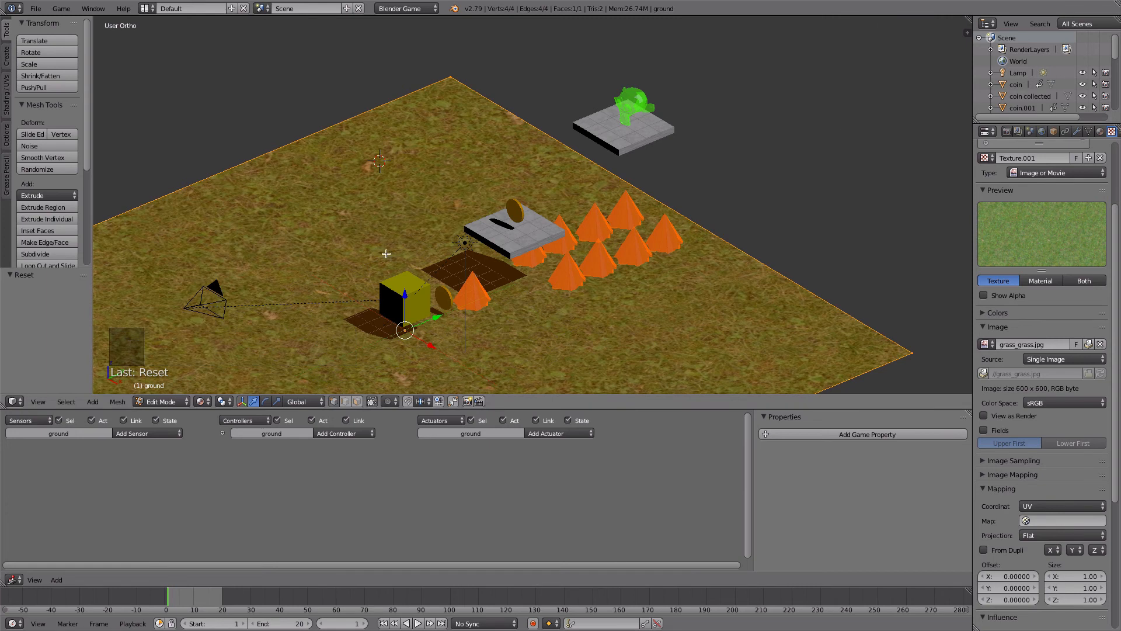
pyautogui.scroll(-2, 403, 226)
pyautogui.scroll(1, 721, 201)
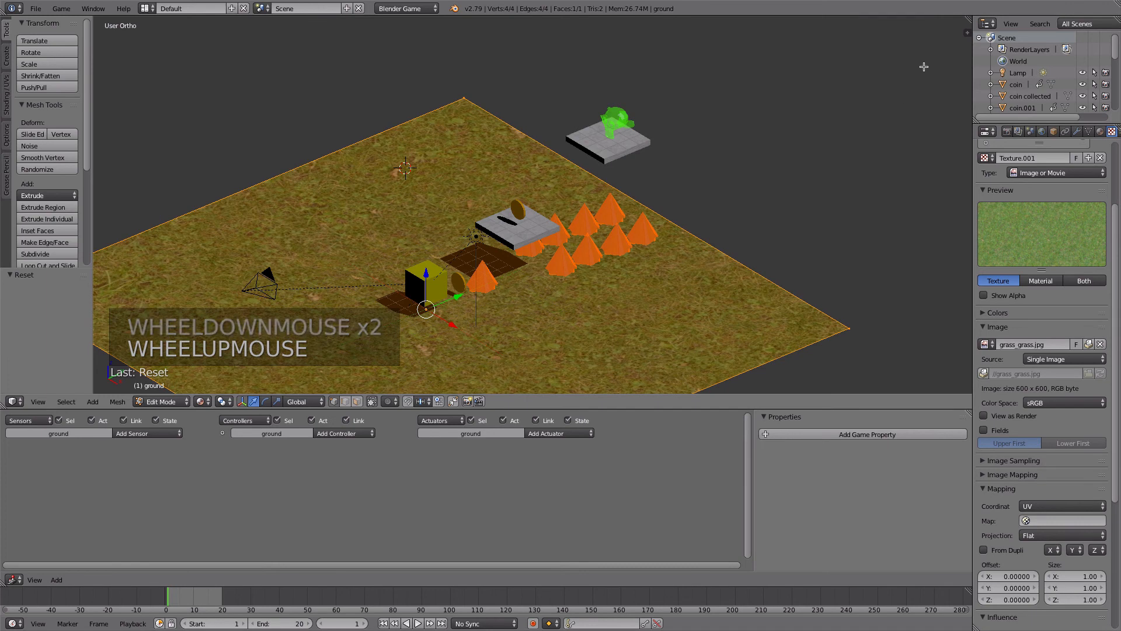
# - Split the 3D viewport vertically, turn the new area into a UV/Image Editor and display grass_grass.jpg behind the ground's UVs
pyautogui.click(969, 17)
pyautogui.moveTo(967, 19); pyautogui.dragTo(709, 27)
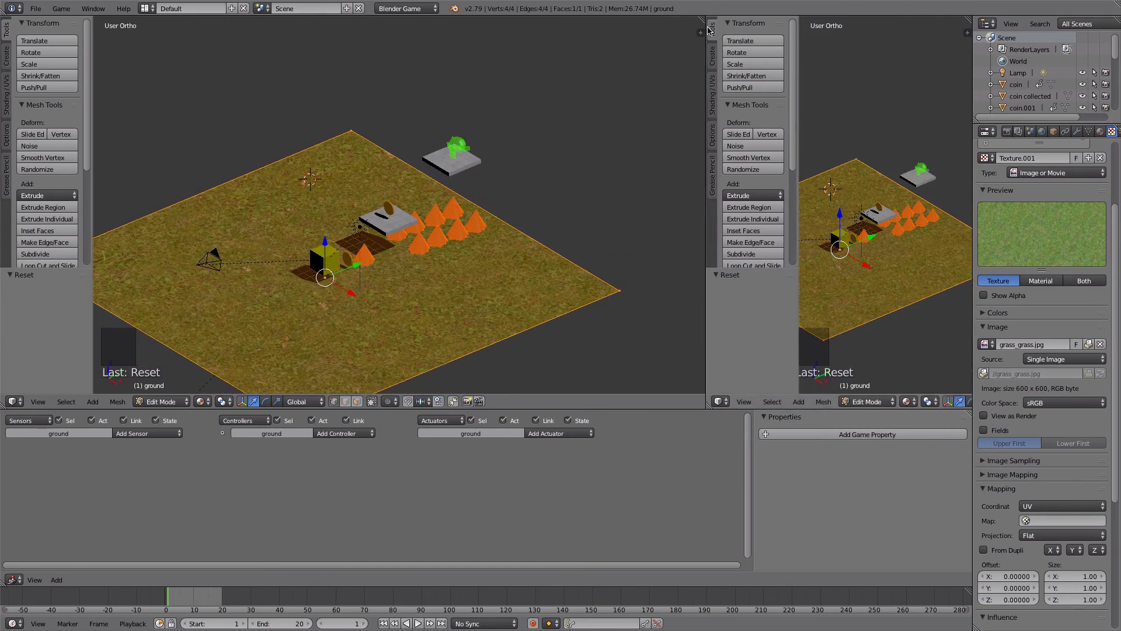
pyautogui.click(720, 401)
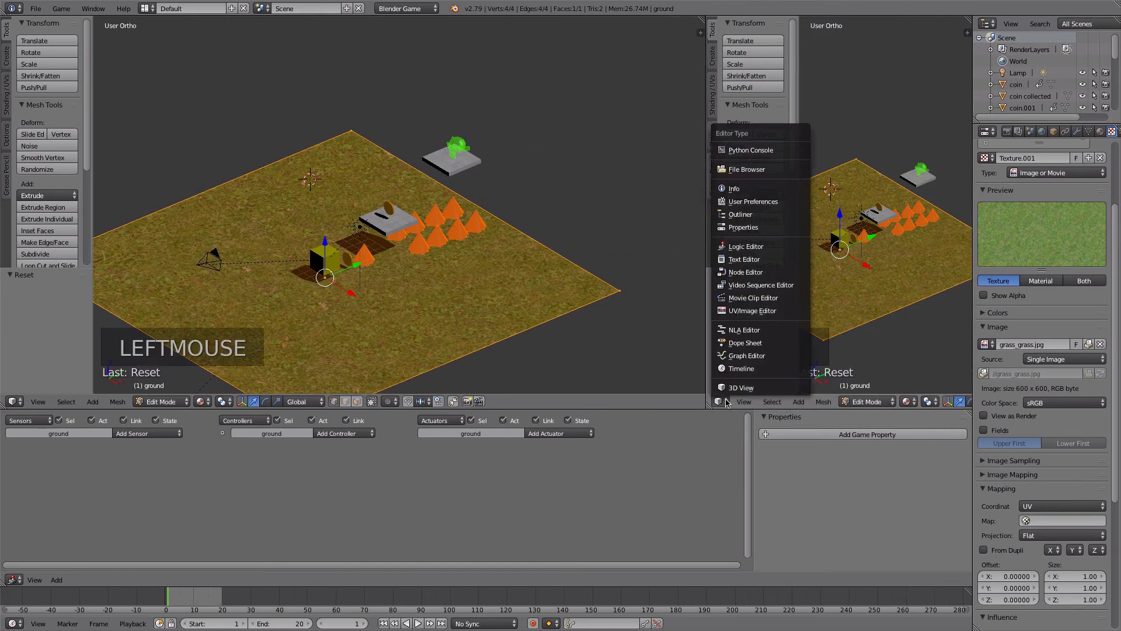
pyautogui.click(736, 310)
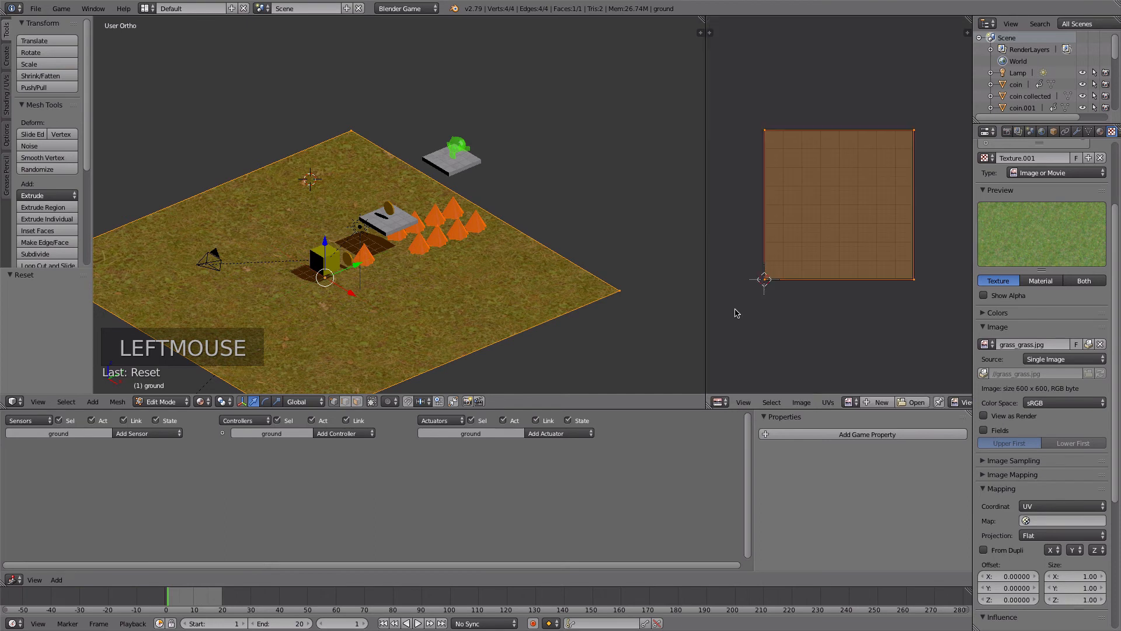
pyautogui.click(854, 403)
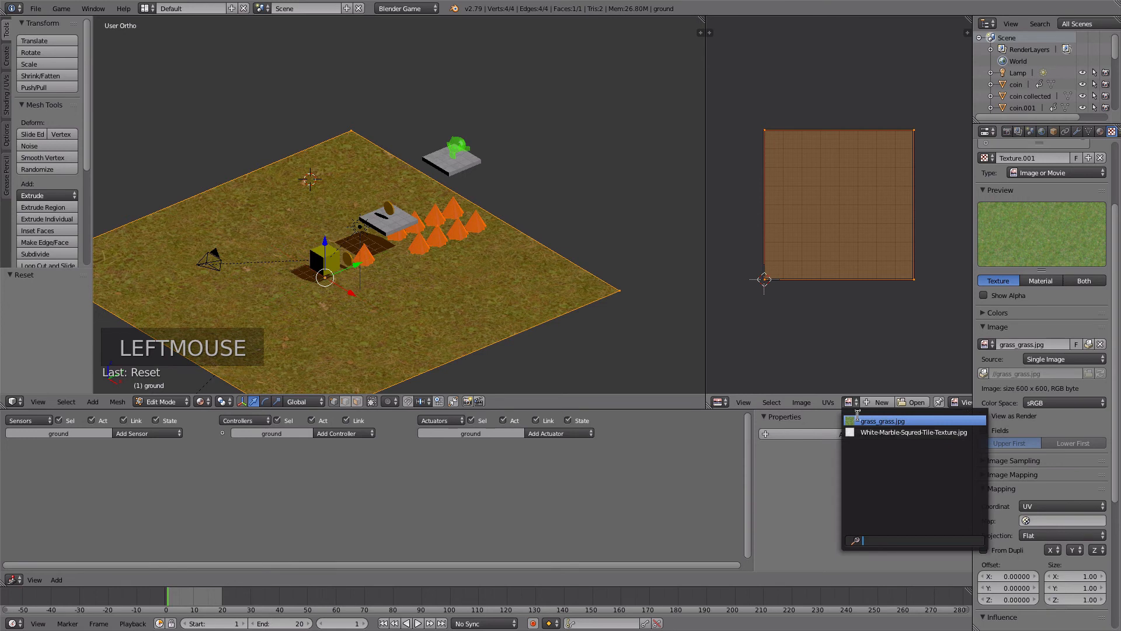
pyautogui.click(861, 422)
pyautogui.scroll(-3, 828, 246)
pyautogui.scroll(1, 829, 248)
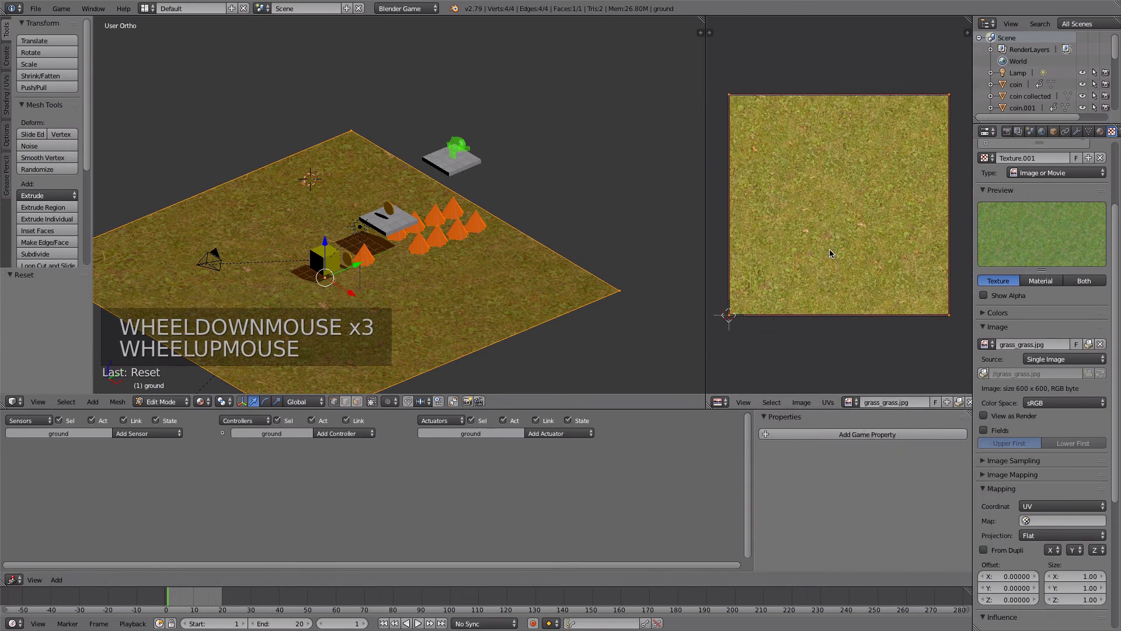
# - Scale the ground plane's UV layout by 5 so the grass image repeats in smaller tiles
pyautogui.press('s')
pyautogui.press('s')
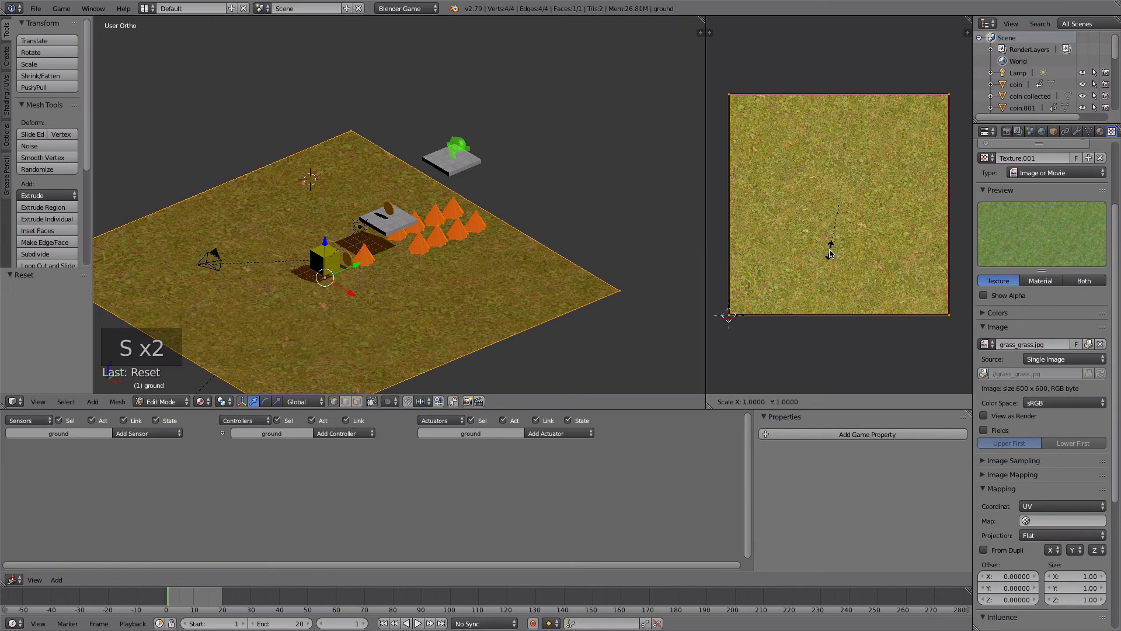
pyautogui.press('5')
pyautogui.click(807, 253)
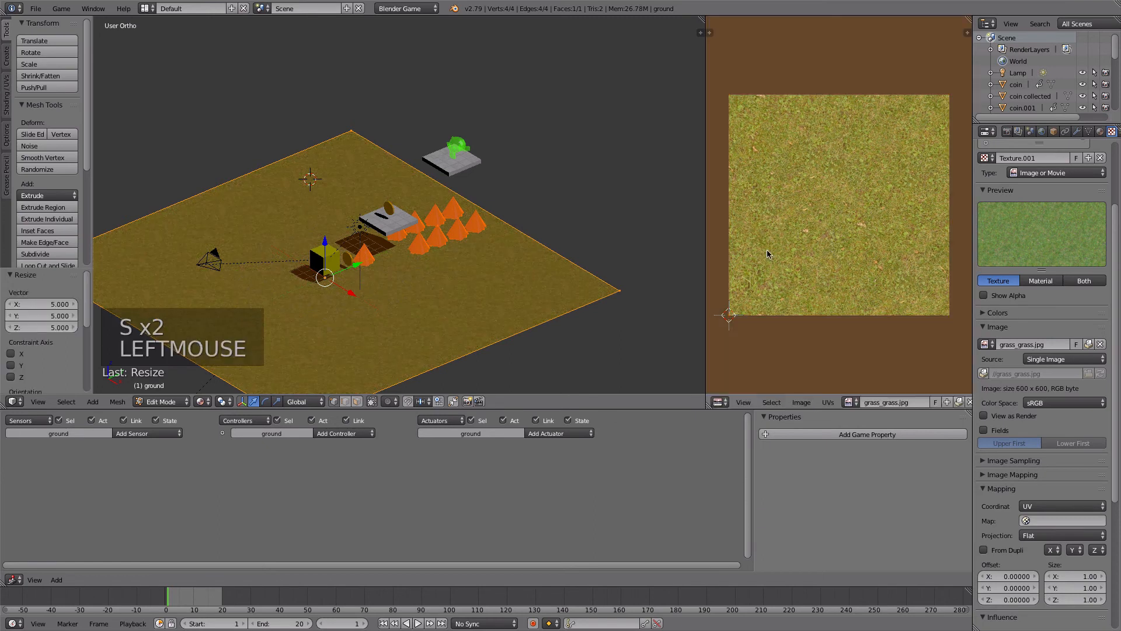
pyautogui.scroll(-6, 800, 257)
pyautogui.scroll(-2, 801, 254)
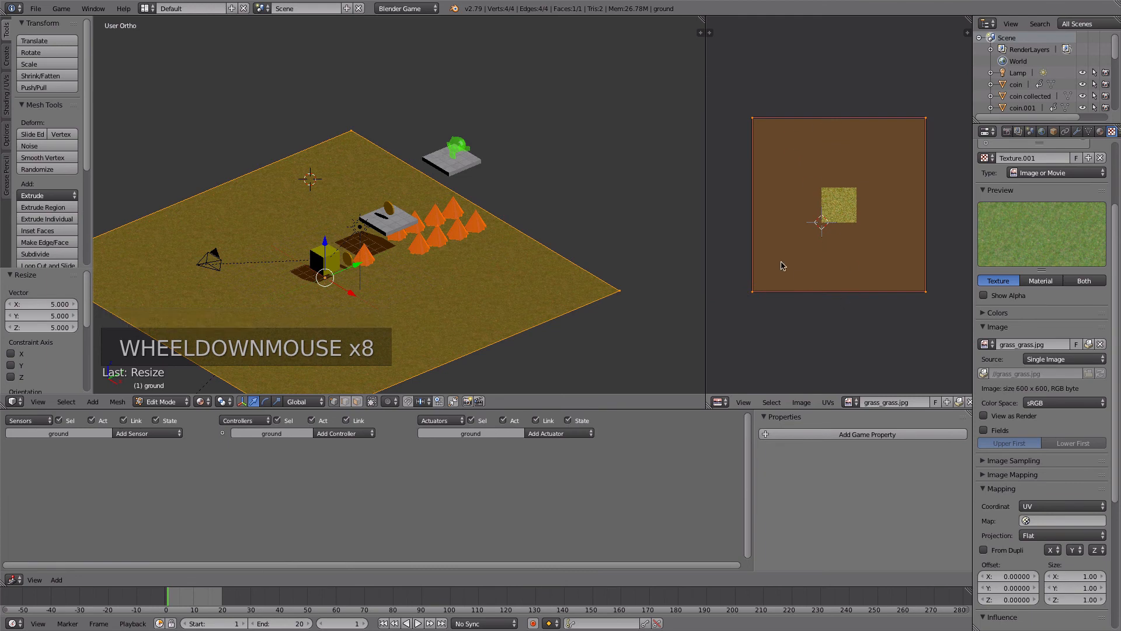
# - Enable the grass texture's Normal influence, comparing the ground with it on and off, and set its strength to 0.1
pyautogui.moveTo(433, 281)
pyautogui.mouseDown(button='middle')
pyautogui.moveTo(409, 292)
pyautogui.moveTo(440, 275)
pyautogui.mouseUp(button='middle')
pyautogui.scroll(4, 442, 312)
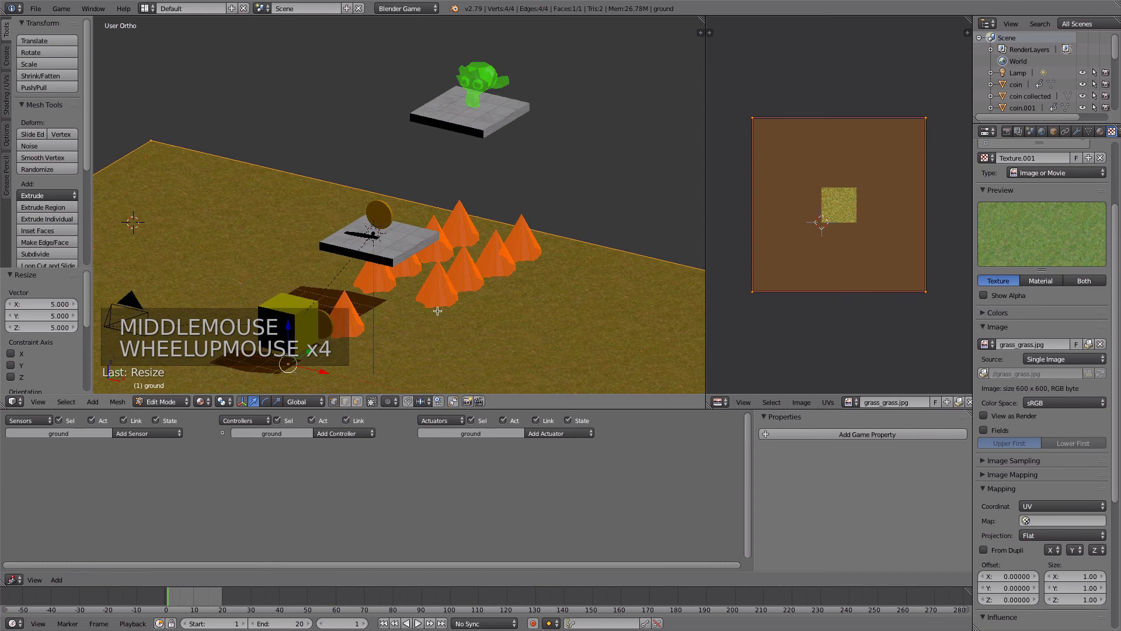
pyautogui.keyDown('shift'); pyautogui.moveTo(423, 330); pyautogui.dragTo(452, 222, button='middle'); pyautogui.keyUp('shift')
pyautogui.scroll(3, 408, 224)
pyautogui.moveTo(380, 209); pyautogui.dragTo(302, 199, button='middle')
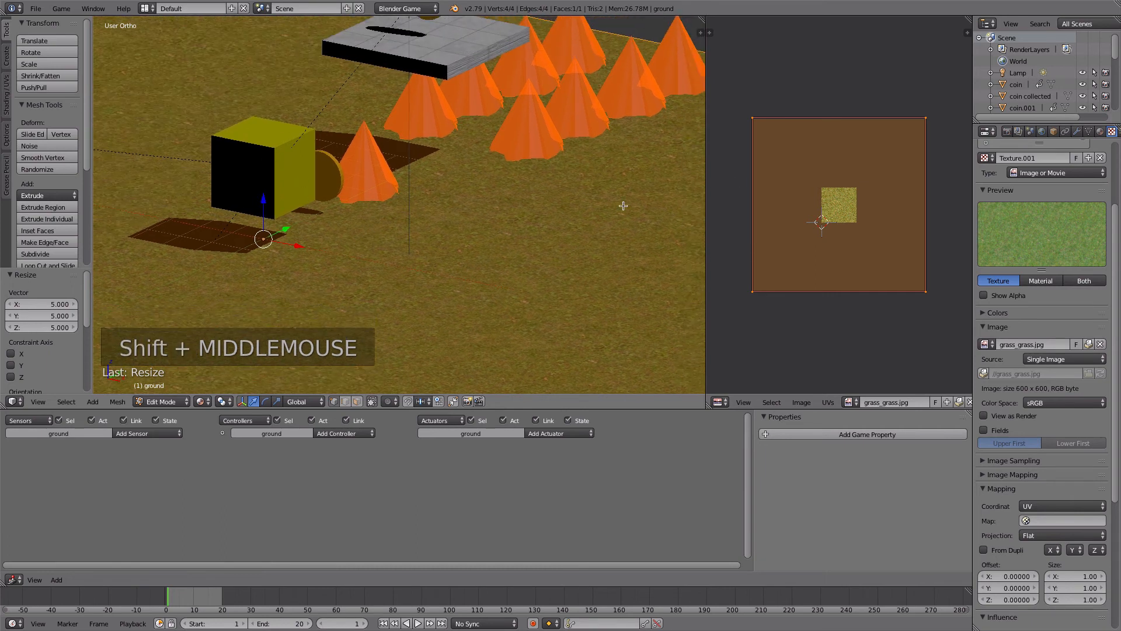
pyautogui.moveTo(1115, 236); pyautogui.dragTo(1116, 327)
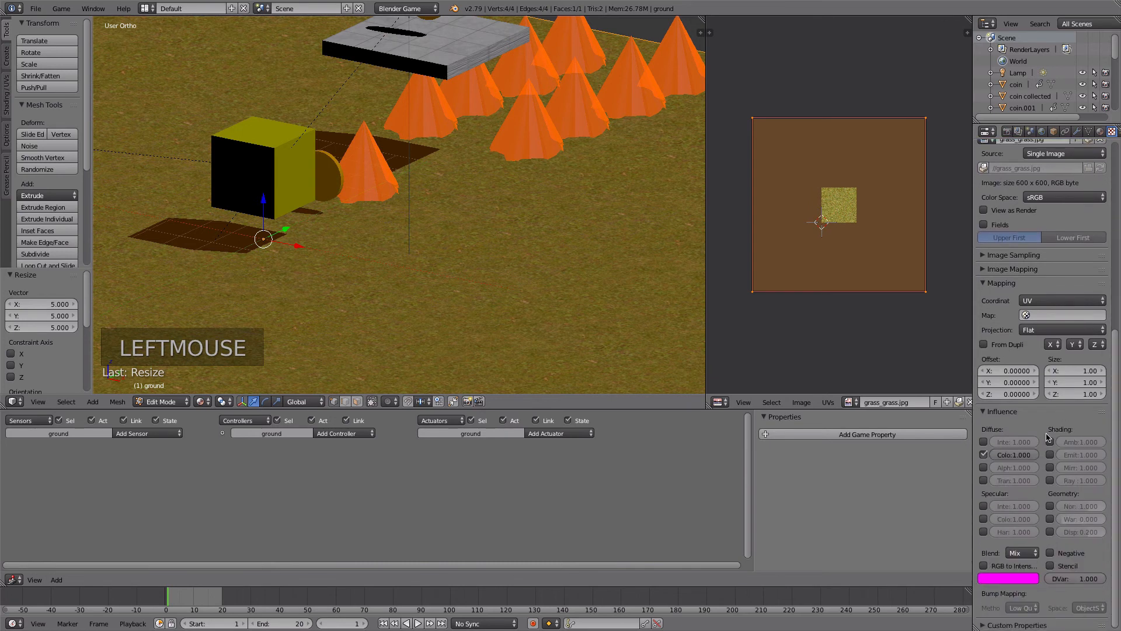
pyautogui.click(1049, 506)
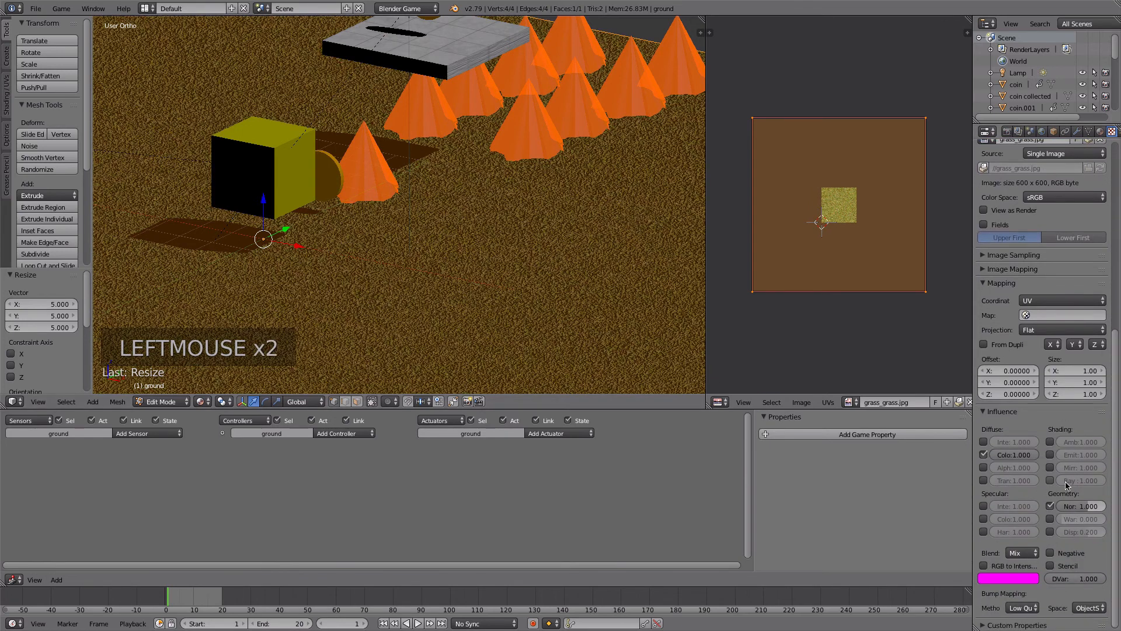
pyautogui.click(1050, 507)
pyautogui.click(1050, 507)
pyautogui.click(1051, 507)
pyautogui.click(1050, 507)
pyautogui.click(1050, 507)
pyautogui.click(1051, 507)
pyautogui.click(1093, 511)
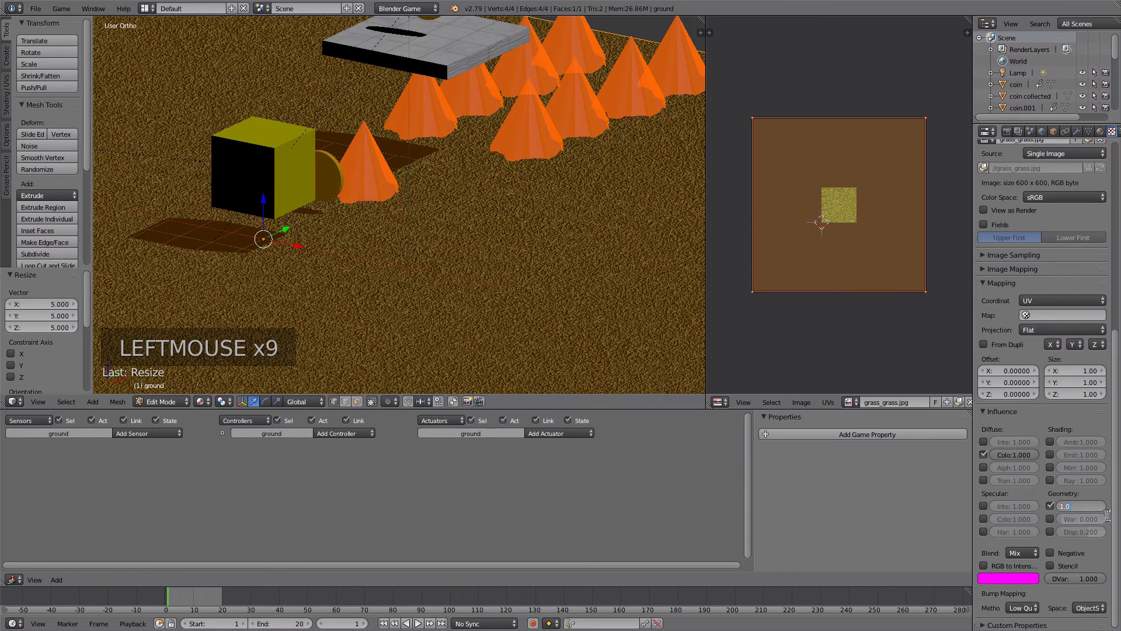
pyautogui.press('Return')
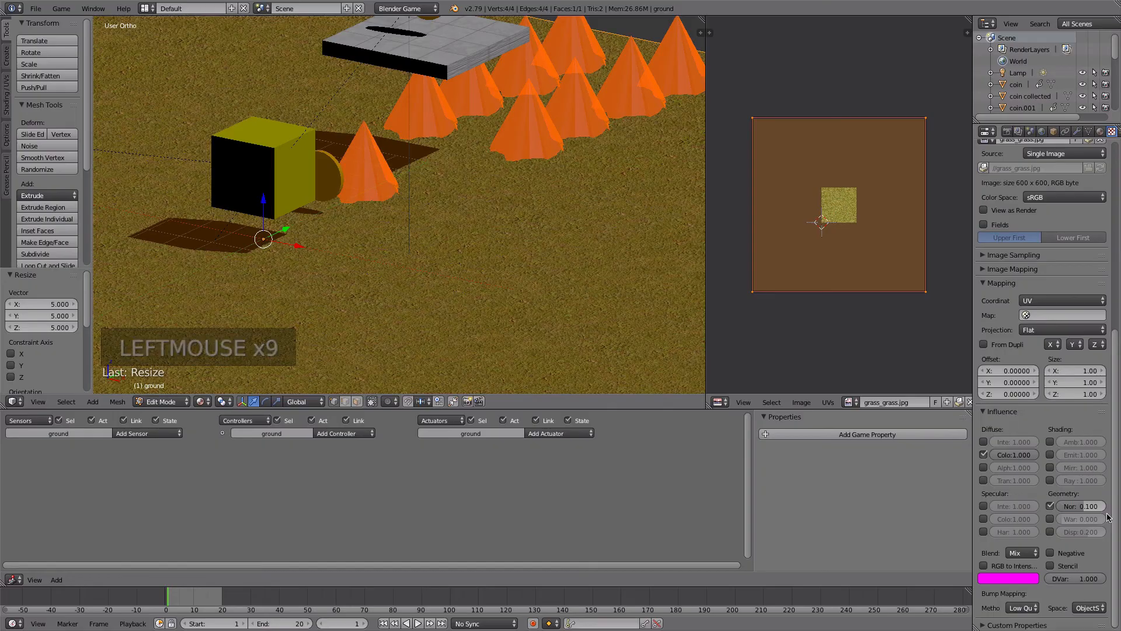
# - Return the ground to Object Mode and test-play the game from the camera view
pyautogui.moveTo(517, 249); pyautogui.dragTo(491, 254, button='middle')
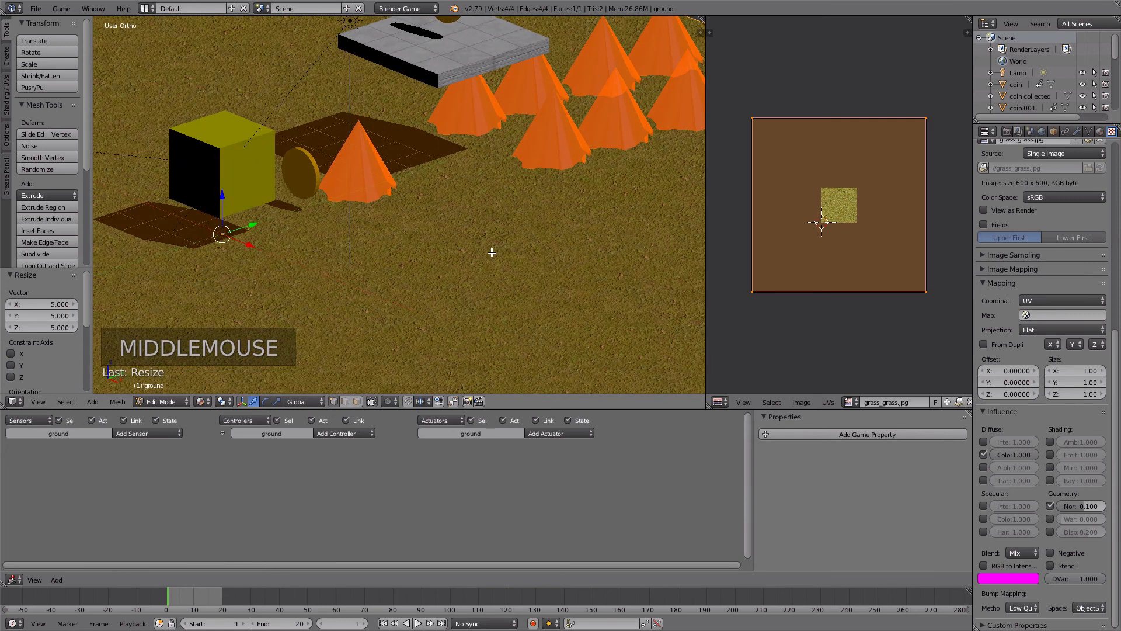
pyautogui.press('KP_0')
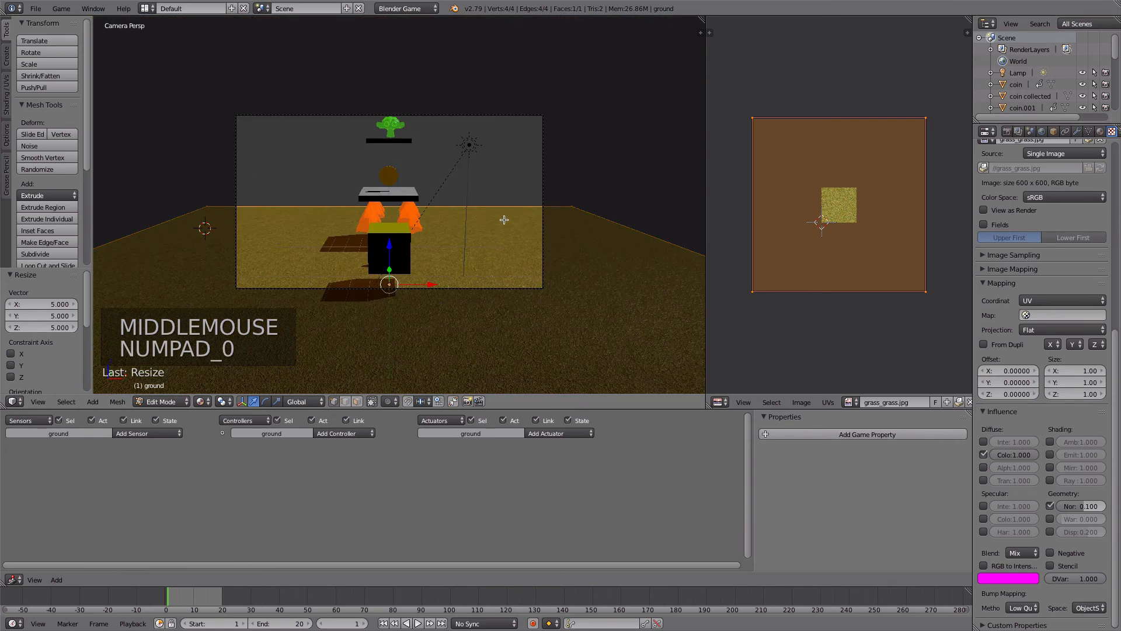
pyautogui.press('Tab')
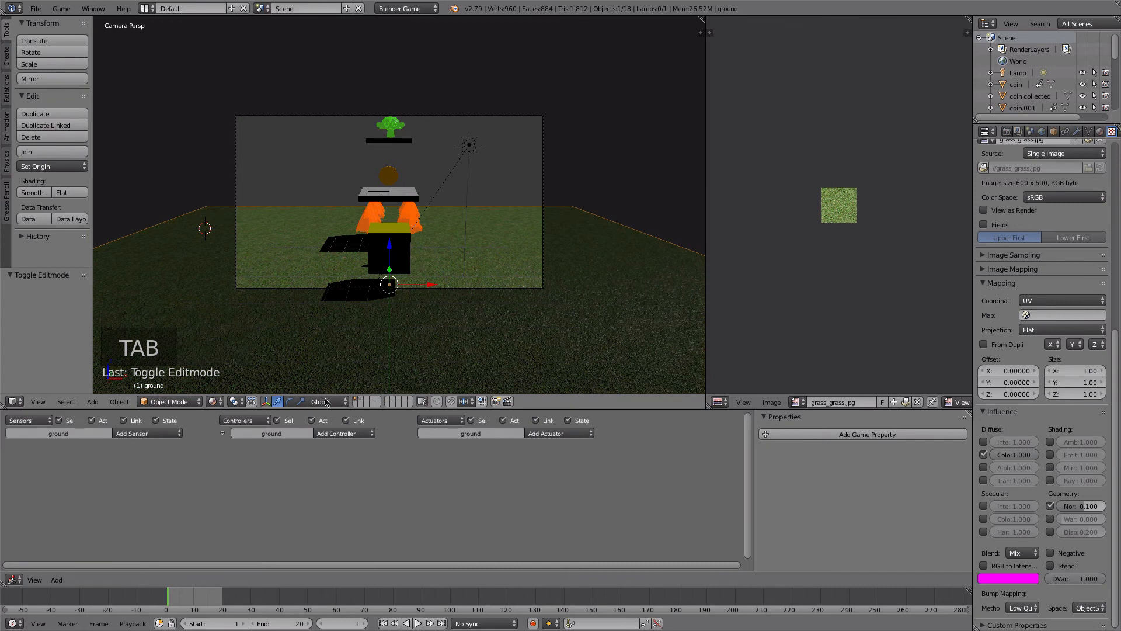
pyautogui.press('p')
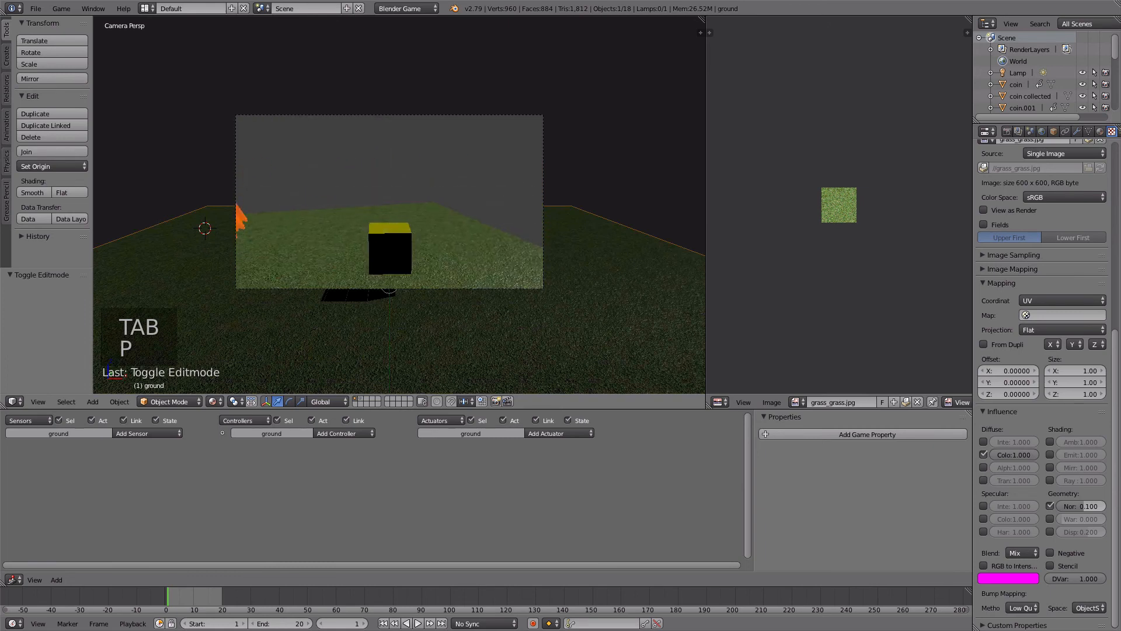
pyautogui.press('Escape')
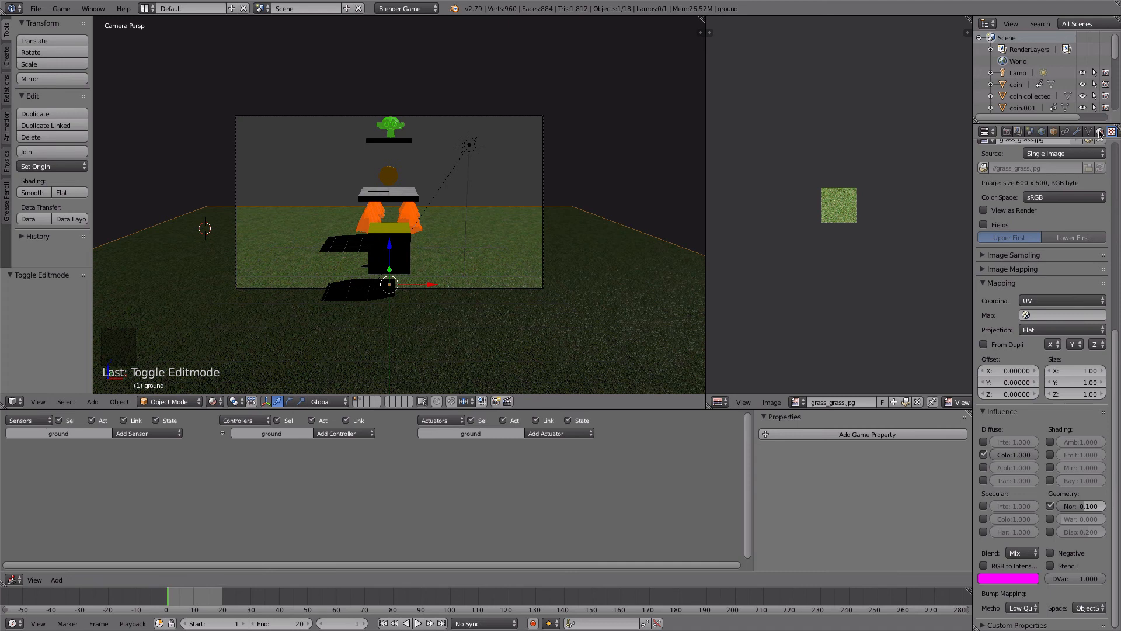
# - Lower the ground material's specular intensity to about 0.229 and make its specular color light yellow-green
pyautogui.click(1100, 132)
pyautogui.click(1020, 407)
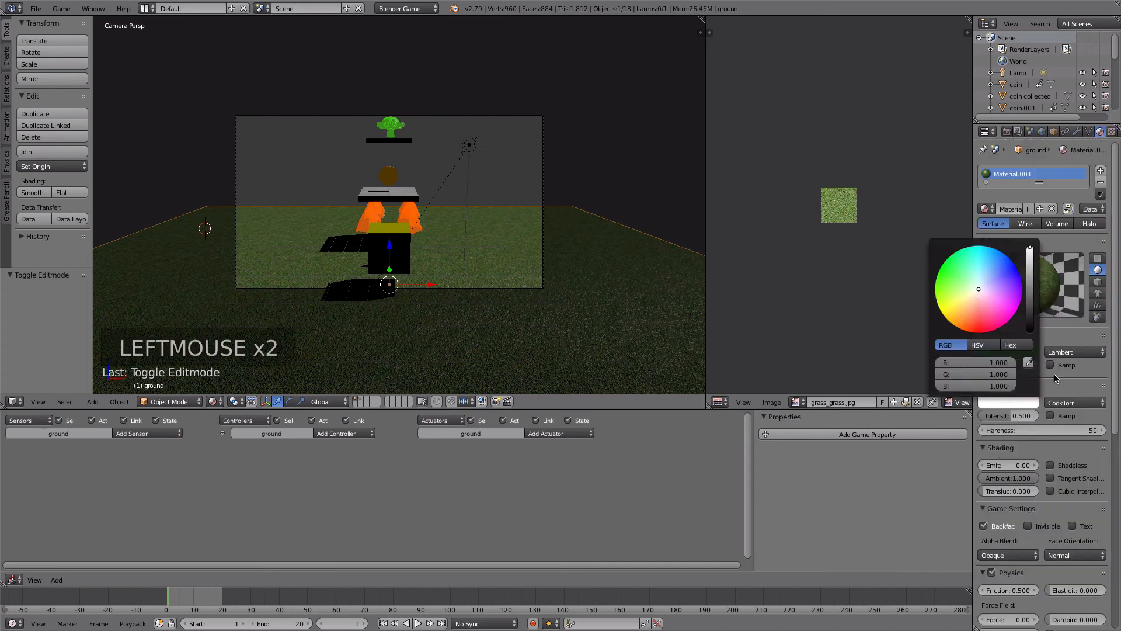
pyautogui.moveTo(1022, 416)
pyautogui.mouseDown()
pyautogui.moveTo(993, 415)
pyautogui.moveTo(1005, 415)
pyautogui.mouseUp()
pyautogui.click(999, 403)
pyautogui.moveTo(974, 289); pyautogui.dragTo(948, 286)
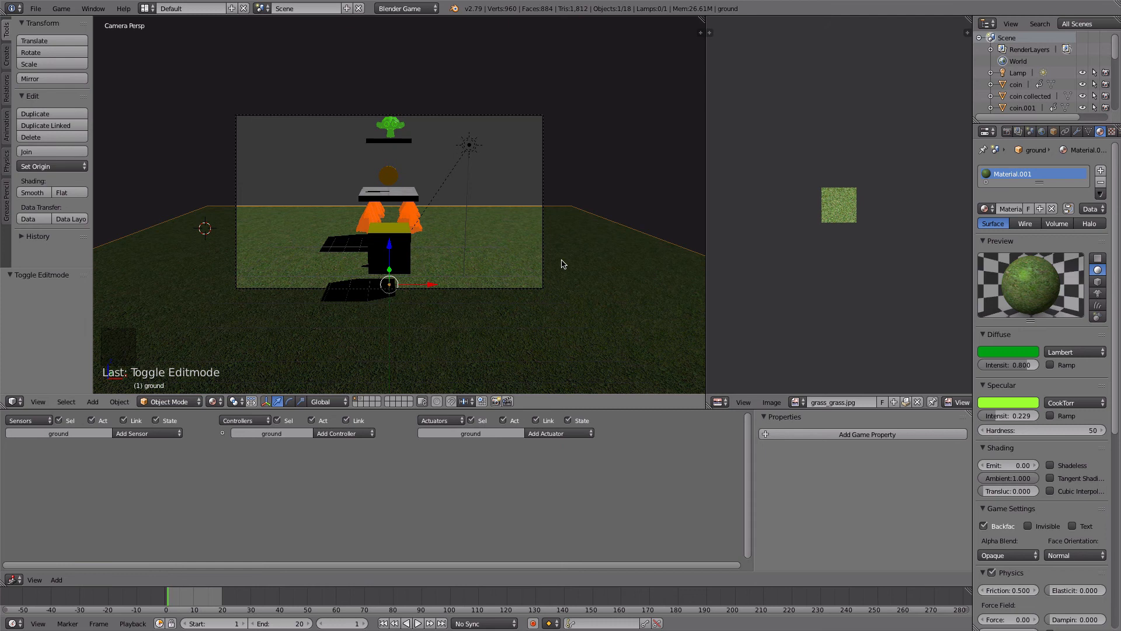
# - Inspect the ground up close outside the camera view, and test-play the game from the camera again
pyautogui.press('KP_0')
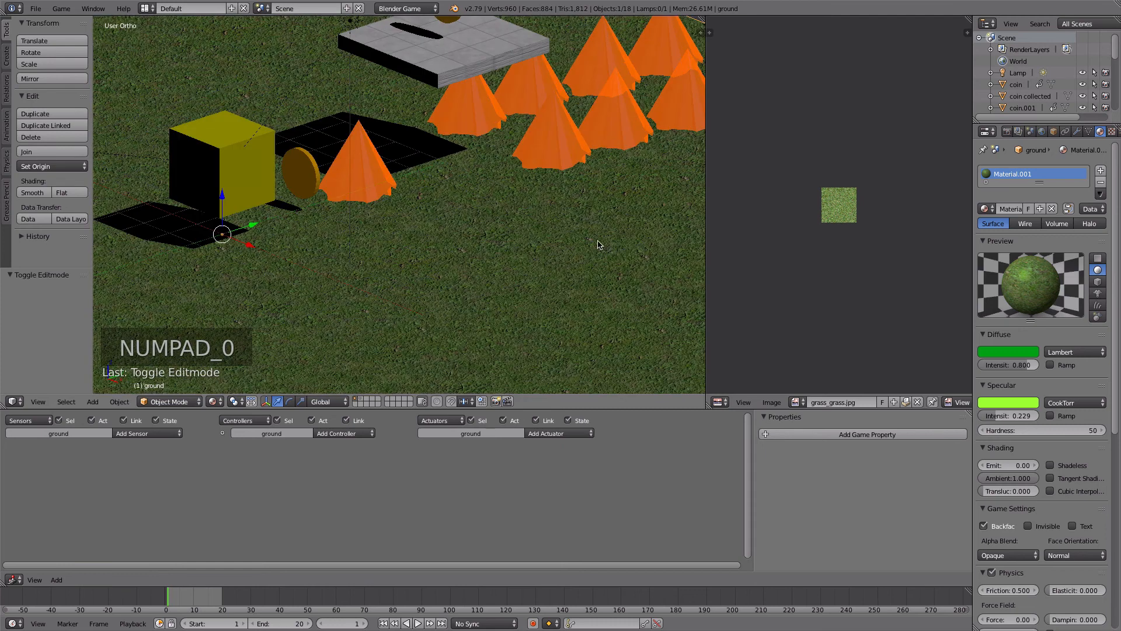
pyautogui.press('KP_0')
pyautogui.press('p')
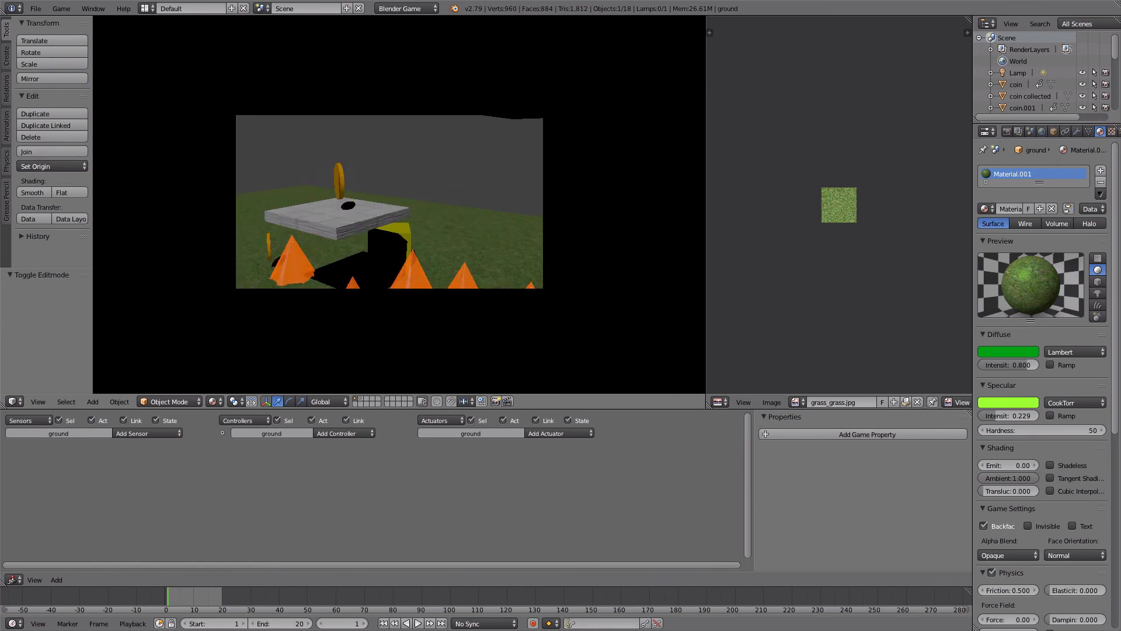
pyautogui.press('Escape')
# - Collapse the player cube's spacebar sensor and add a new Keyboard sensor that responds to the S key
pyautogui.rightClick(407, 230)
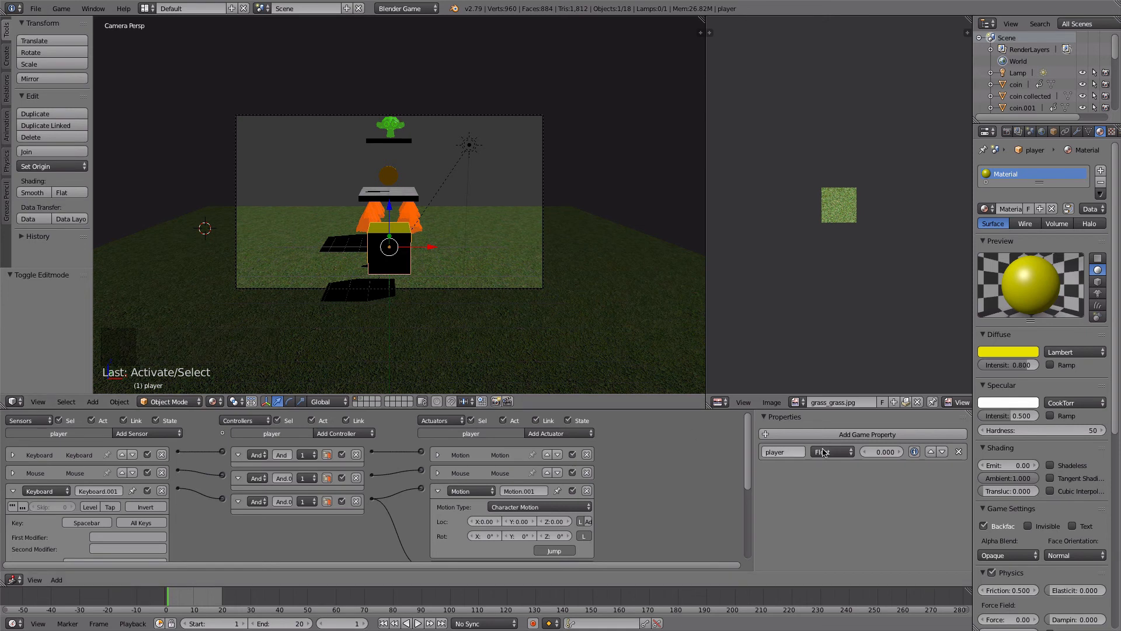
pyautogui.moveTo(749, 431)
pyautogui.mouseDown()
pyautogui.moveTo(754, 485)
pyautogui.moveTo(751, 447)
pyautogui.mouseUp()
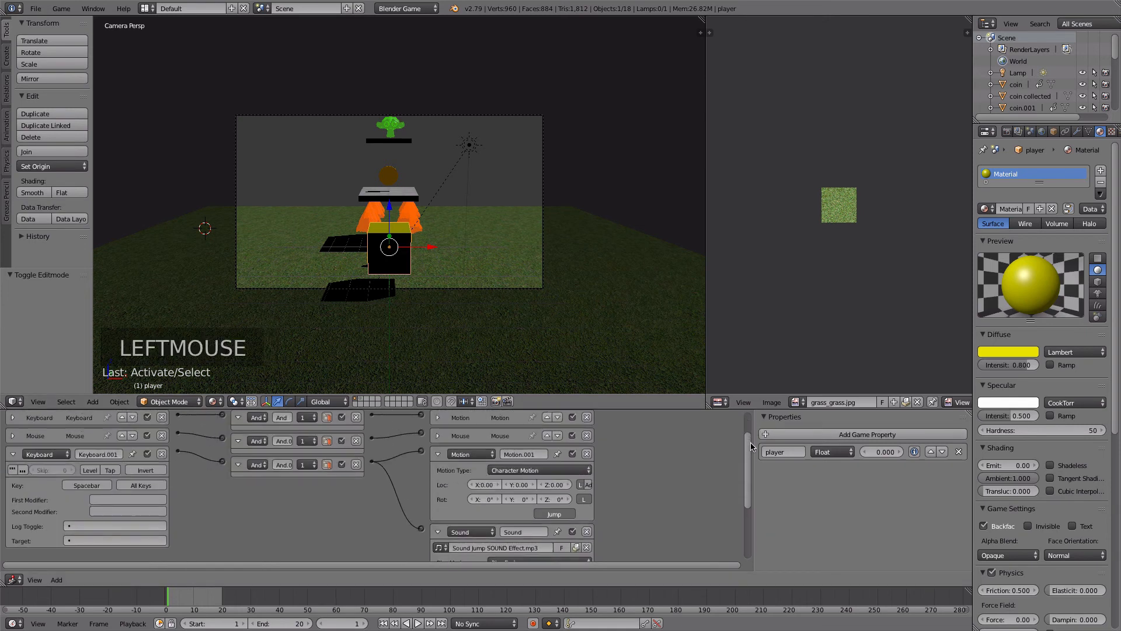
pyautogui.click(13, 455)
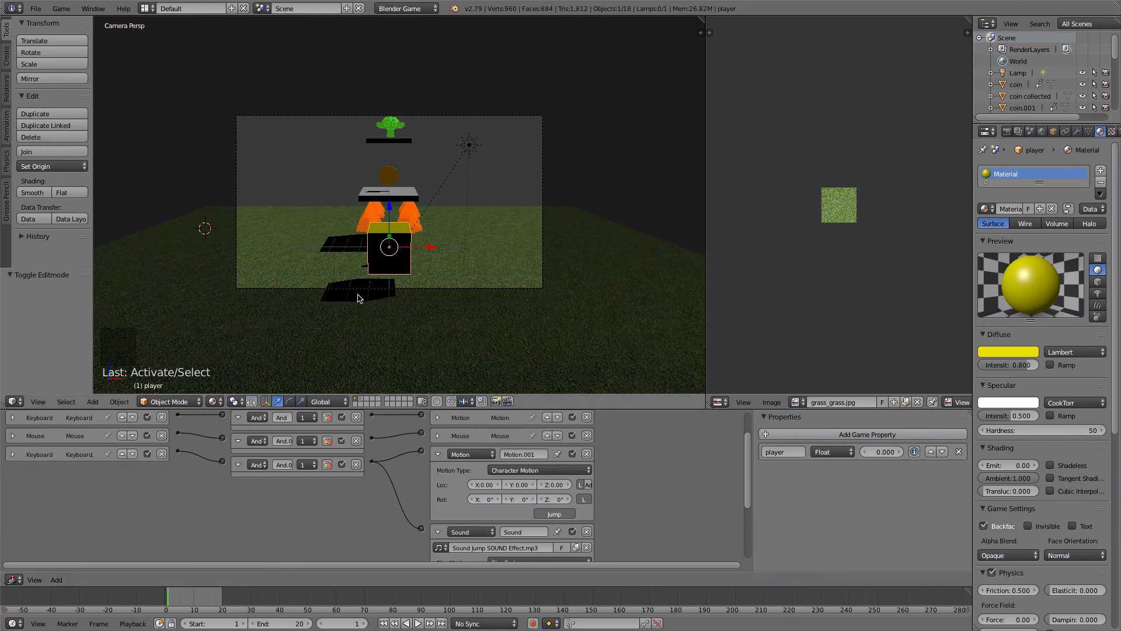
pyautogui.scroll(1, 179, 463)
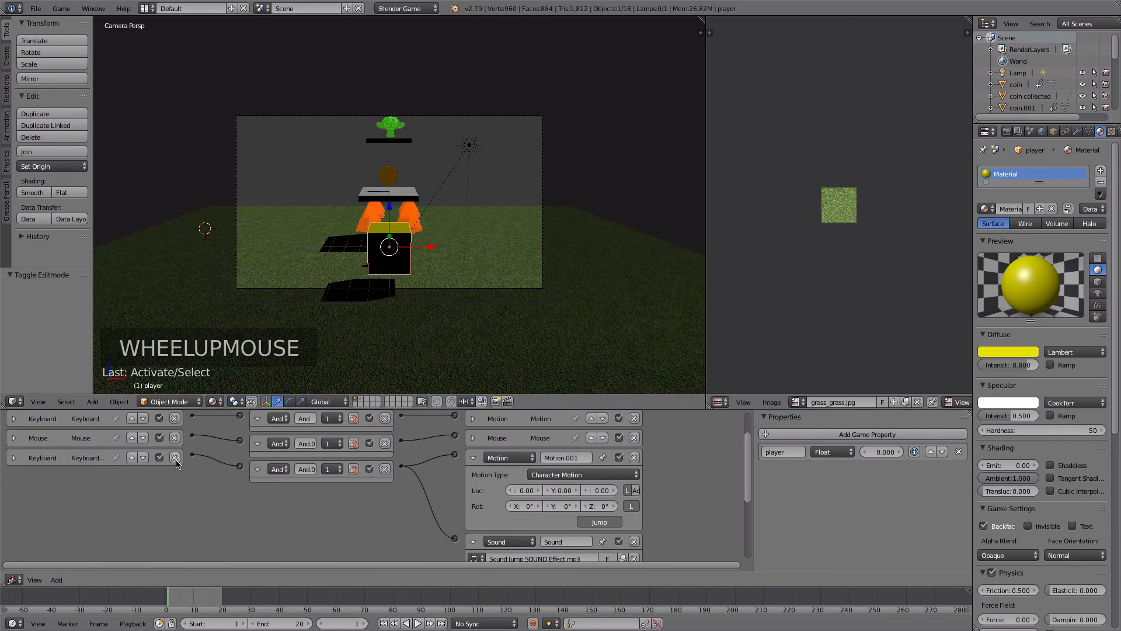
pyautogui.scroll(-2, 178, 464)
pyautogui.moveTo(746, 484); pyautogui.dragTo(743, 451)
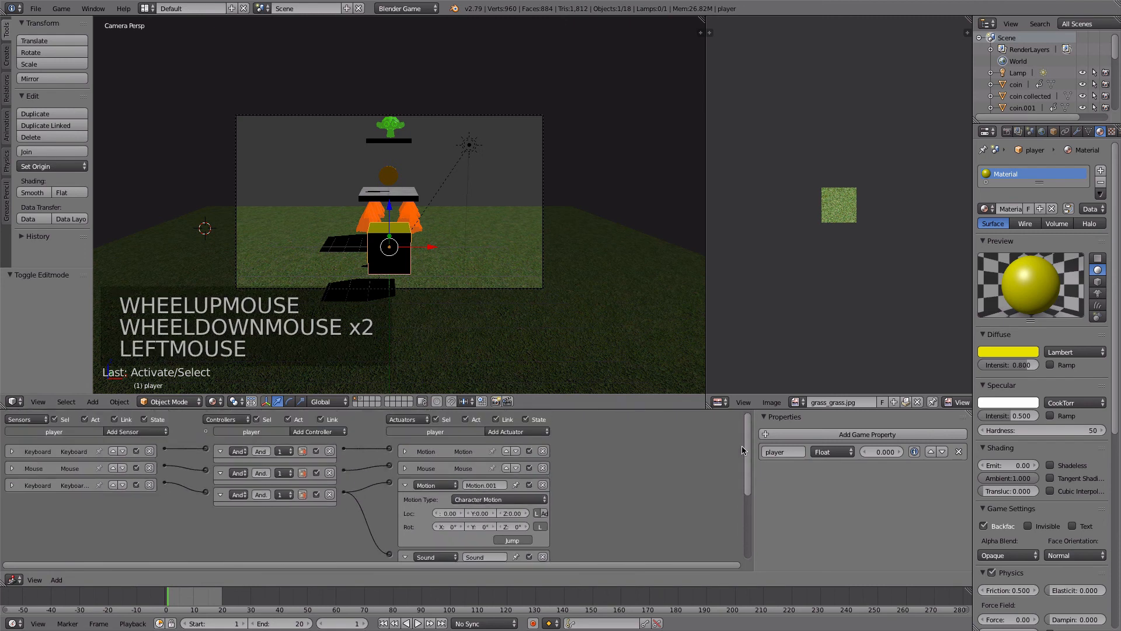
pyautogui.click(132, 431)
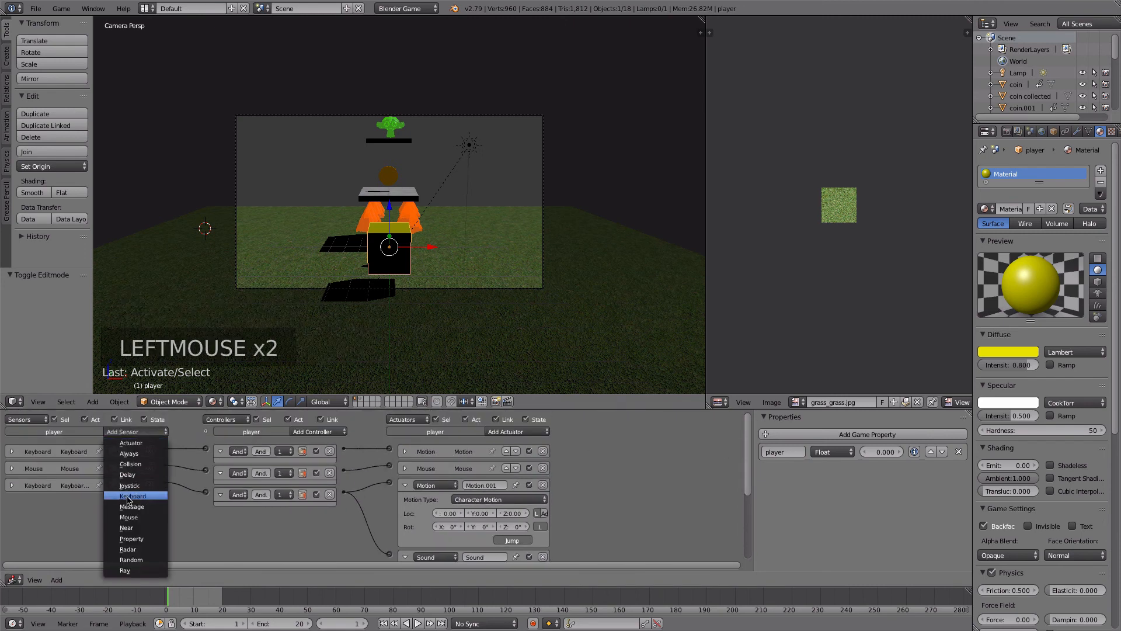
pyautogui.click(129, 498)
pyautogui.click(81, 529)
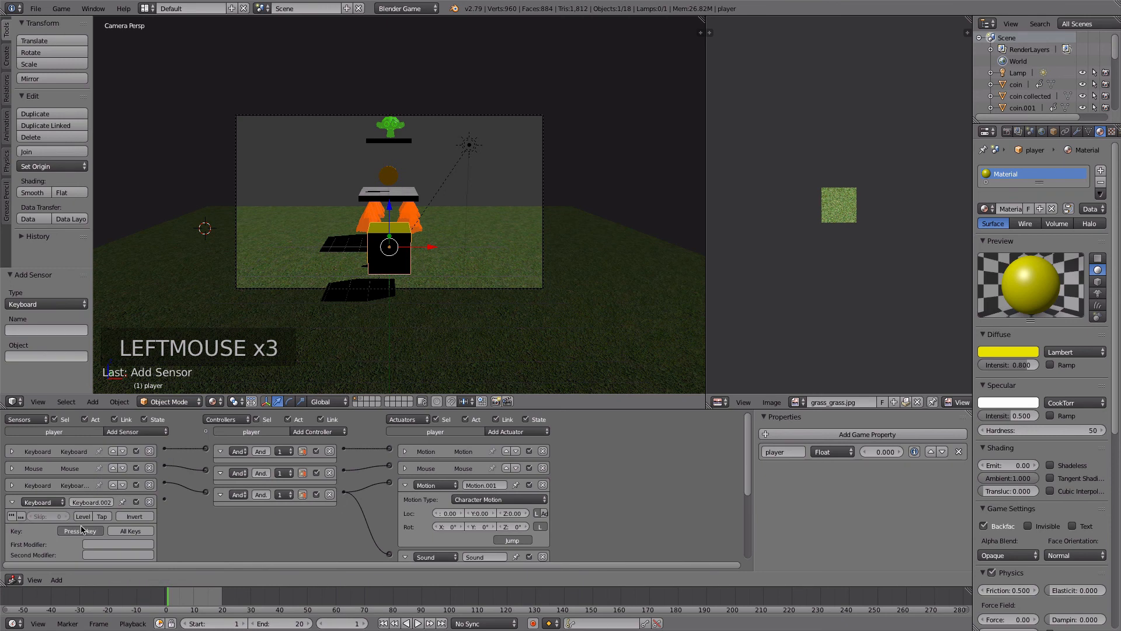
pyautogui.press('s')
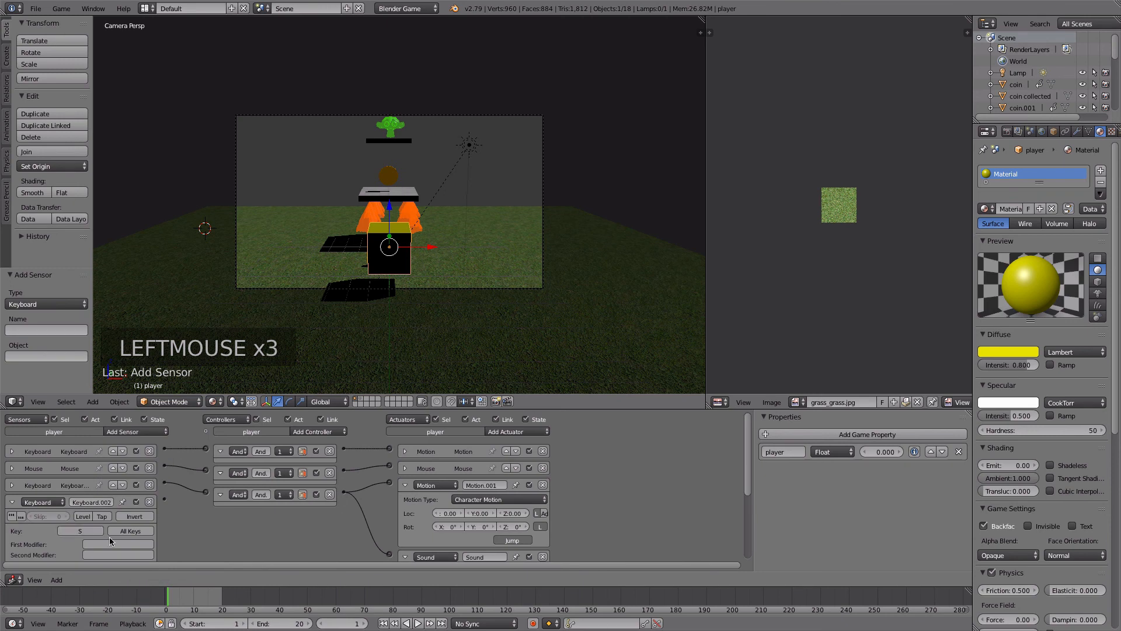
# - Collapse the player's open Motion and Sound actuators and add a new Motion actuator for the S key
pyautogui.click(405, 488)
pyautogui.click(417, 503)
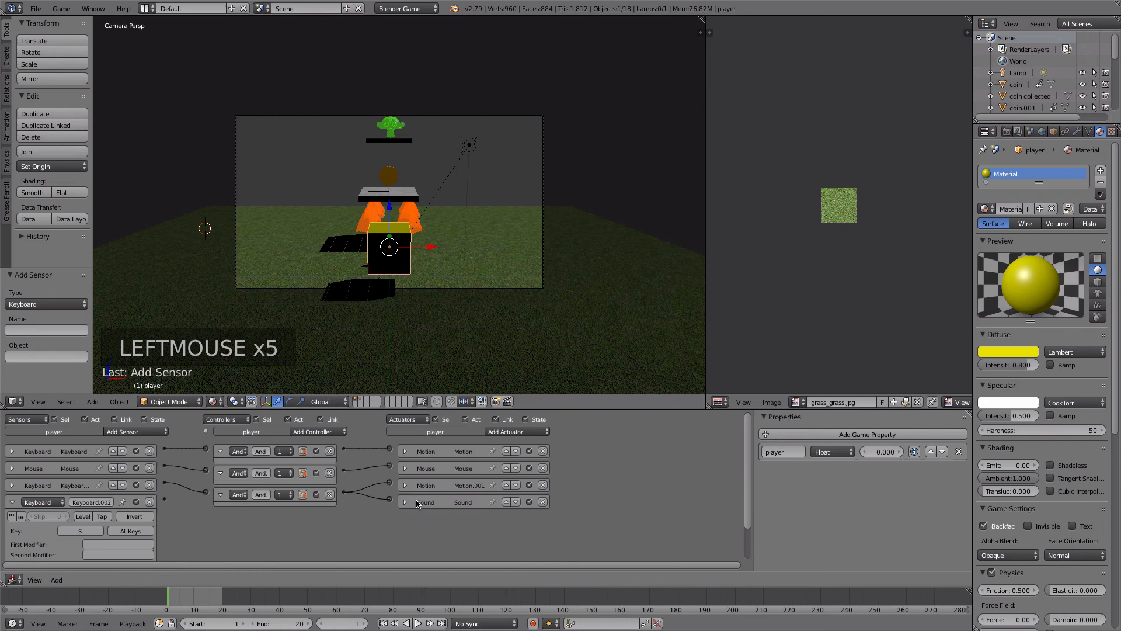
pyautogui.click(506, 433)
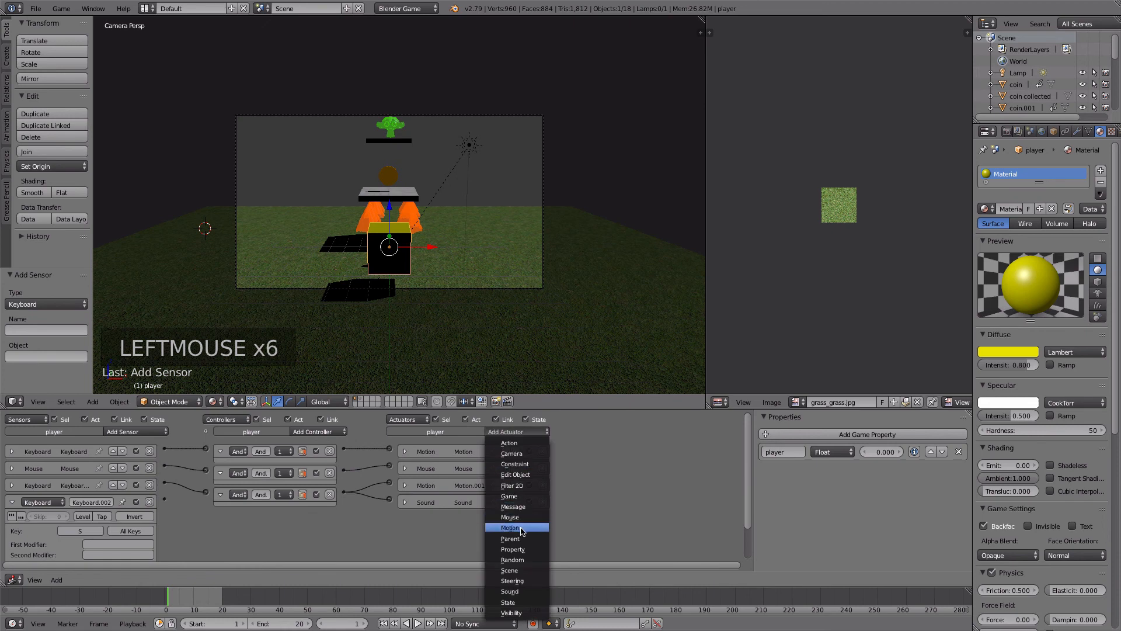
pyautogui.click(522, 528)
pyautogui.scroll(-1, 751, 474)
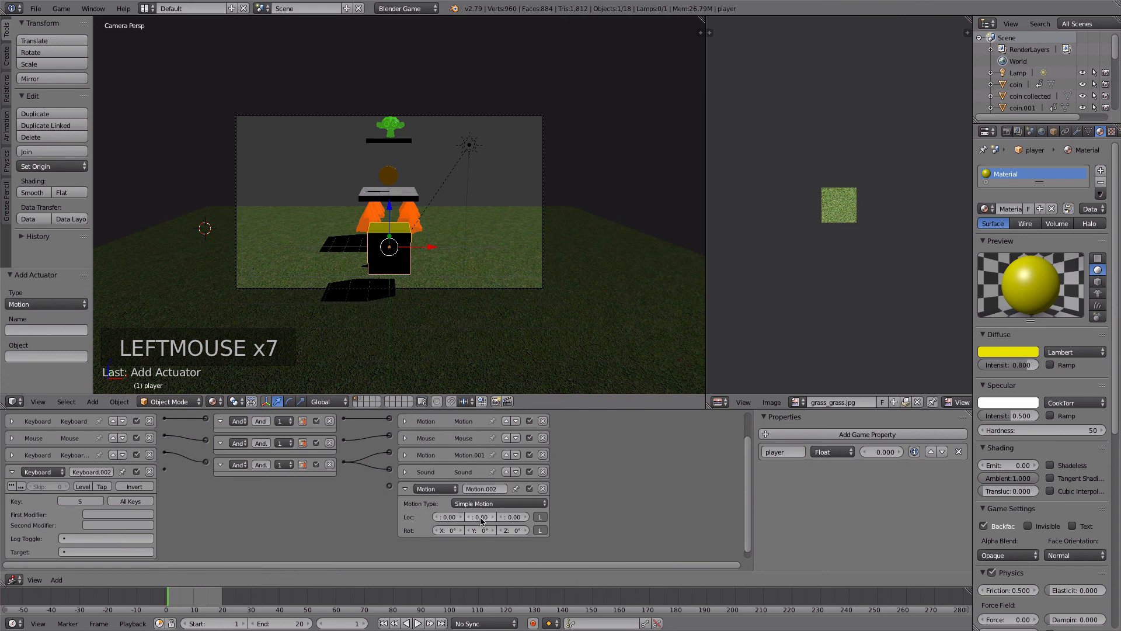
pyautogui.scroll(3, 480, 521)
# - Set the new Motion actuator's Y location to -0.25 and link the S key sensor to it
pyautogui.click(616, 545)
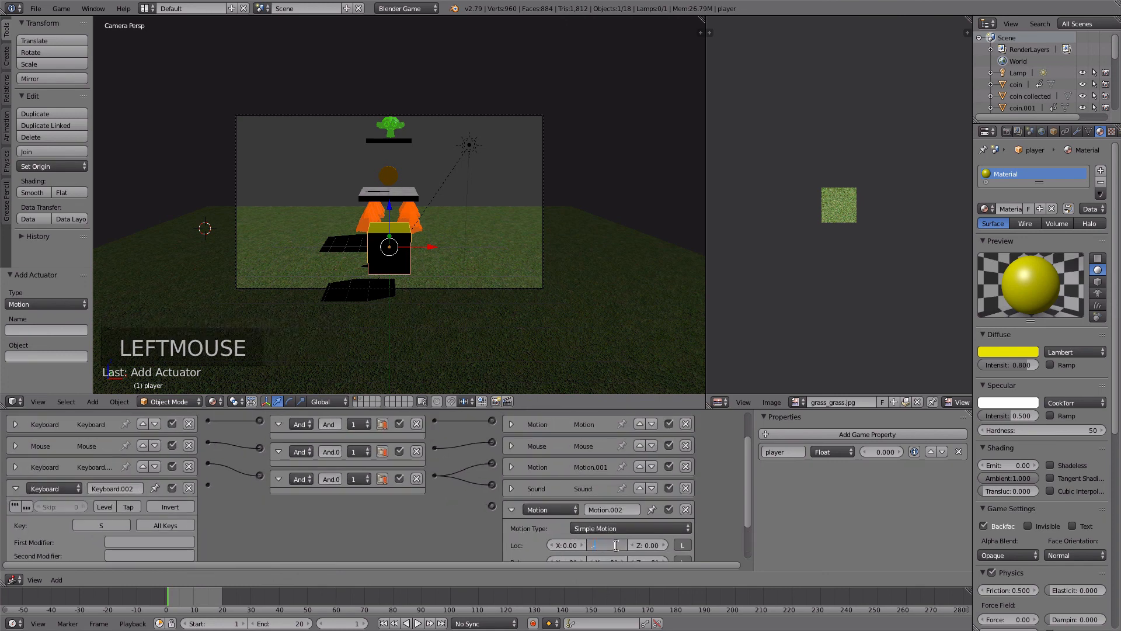
pyautogui.press('BackSpace')
pyautogui.press('BackSpace')
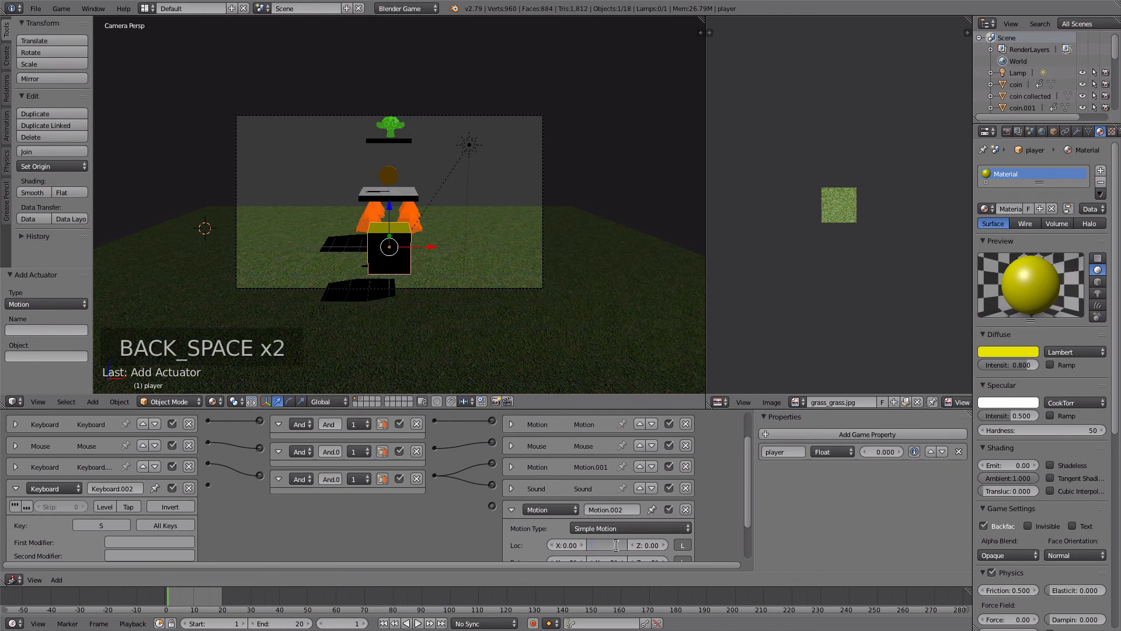
pyautogui.write('-.25')
pyautogui.press('Return')
pyautogui.moveTo(210, 485); pyautogui.dragTo(492, 506)
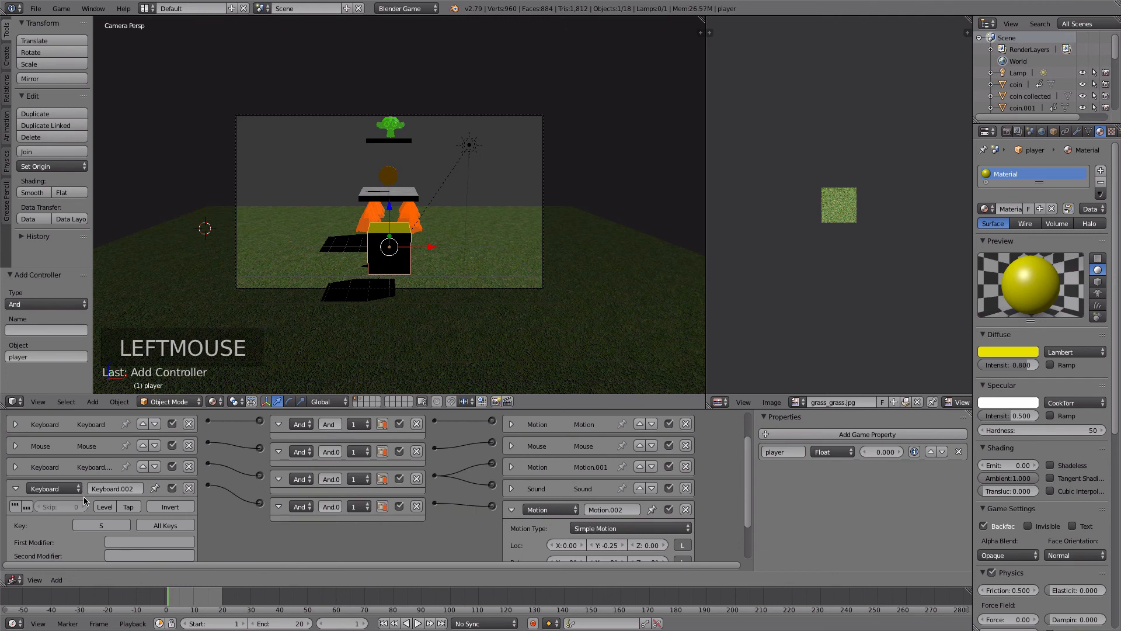
# - Collapse the S key sensor, enlarge the logic editor, and add a Keyboard sensor that responds to the A key
pyautogui.click(15, 488)
pyautogui.scroll(2, 186, 450)
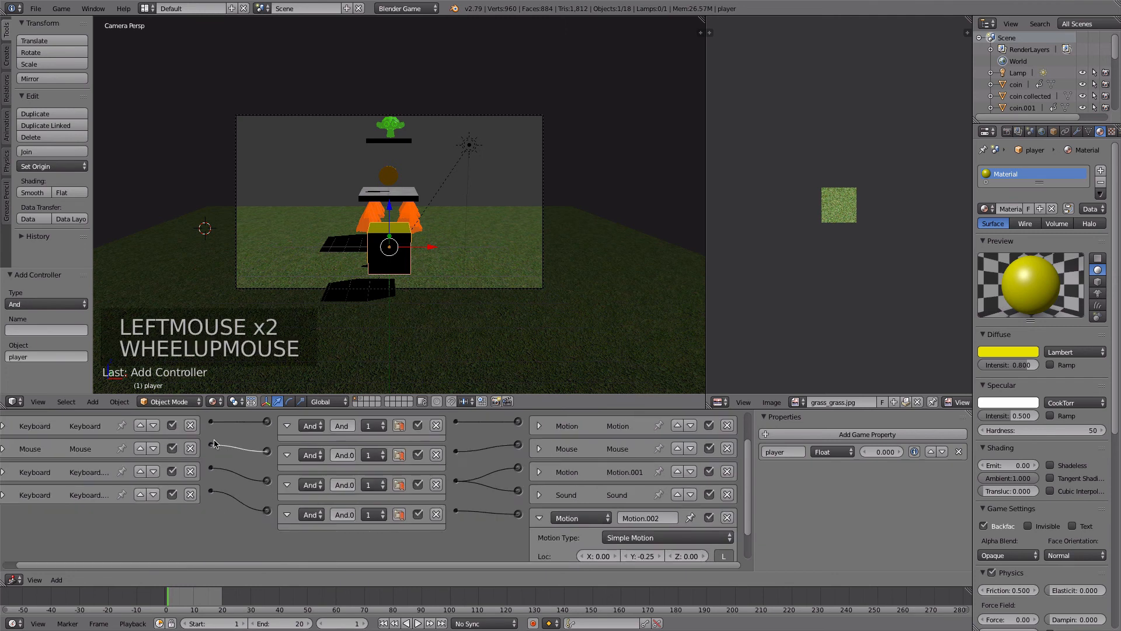
pyautogui.scroll(-3, 199, 448)
pyautogui.moveTo(748, 485); pyautogui.dragTo(748, 456)
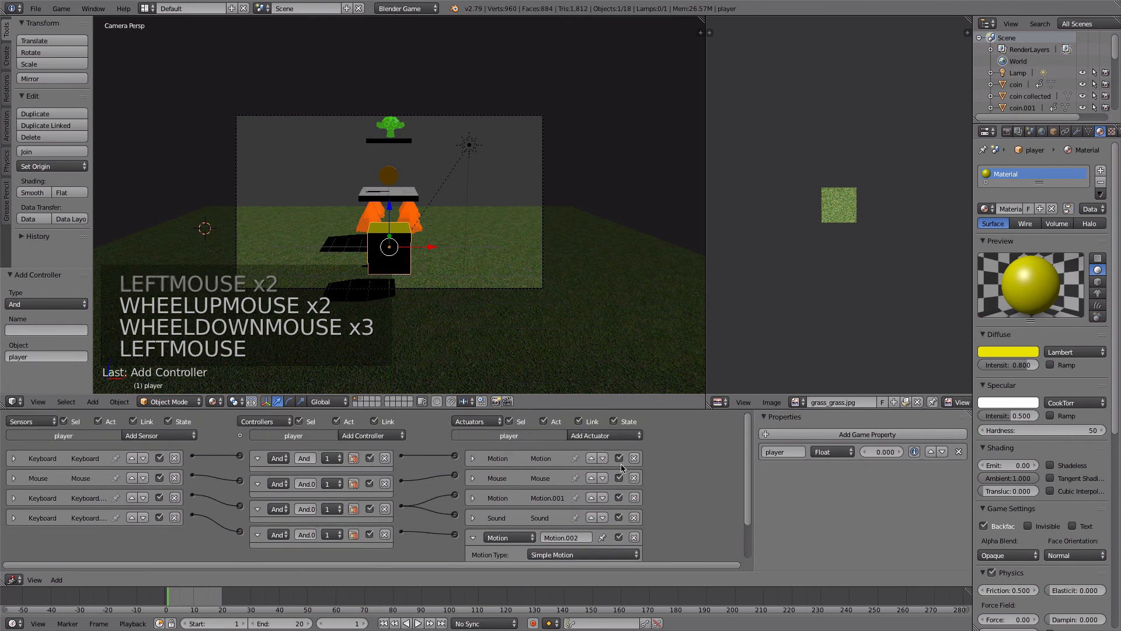
pyautogui.click(155, 436)
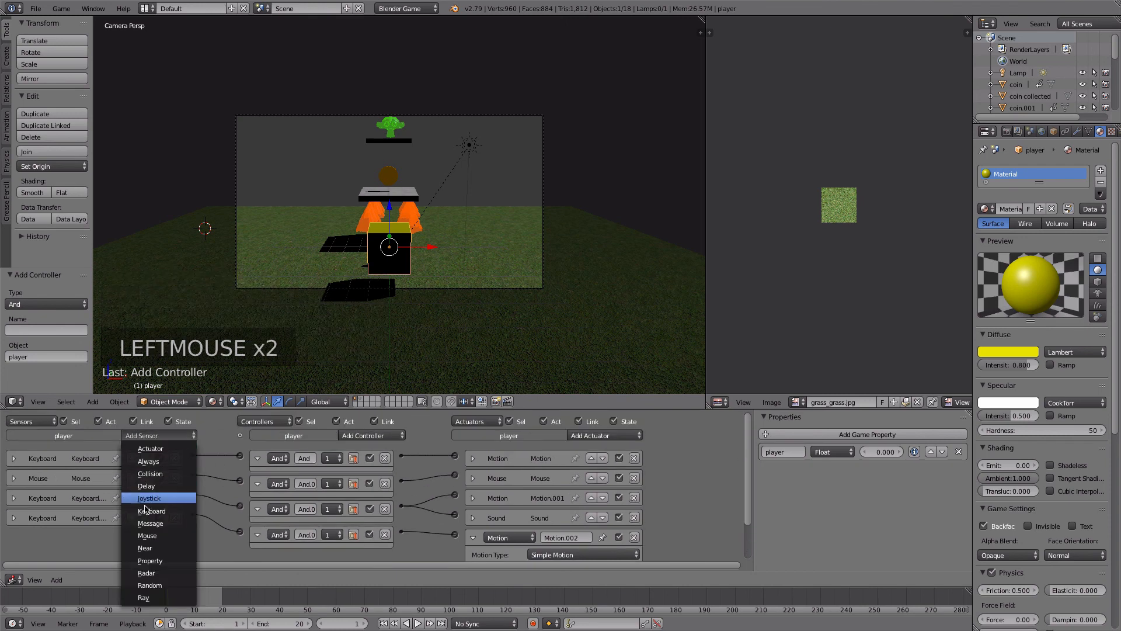
pyautogui.click(149, 512)
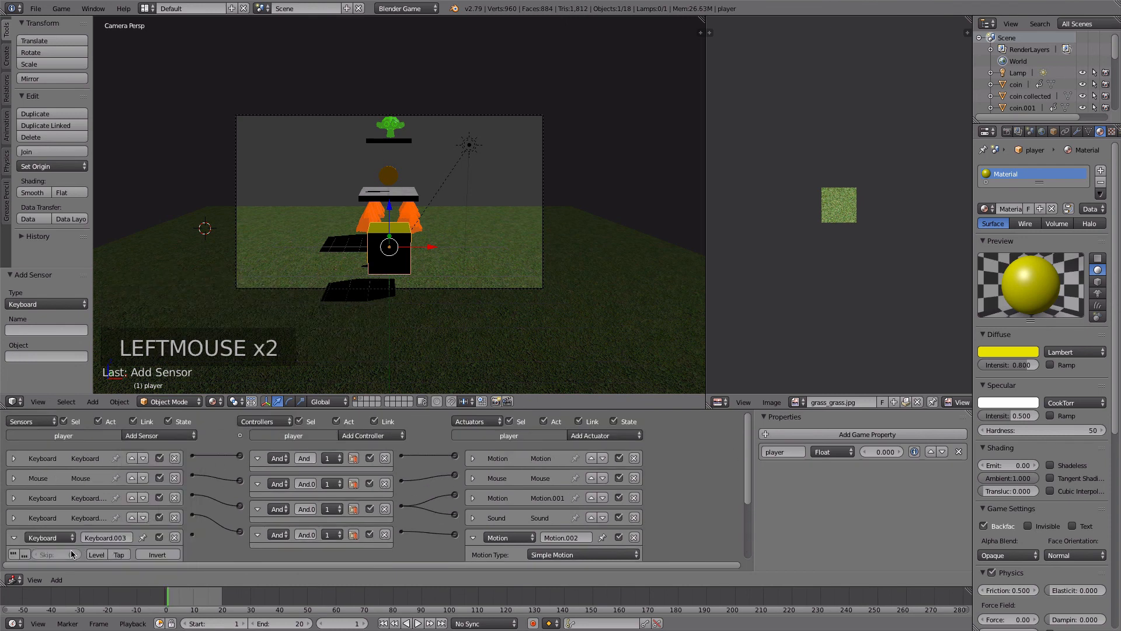
pyautogui.click(149, 437)
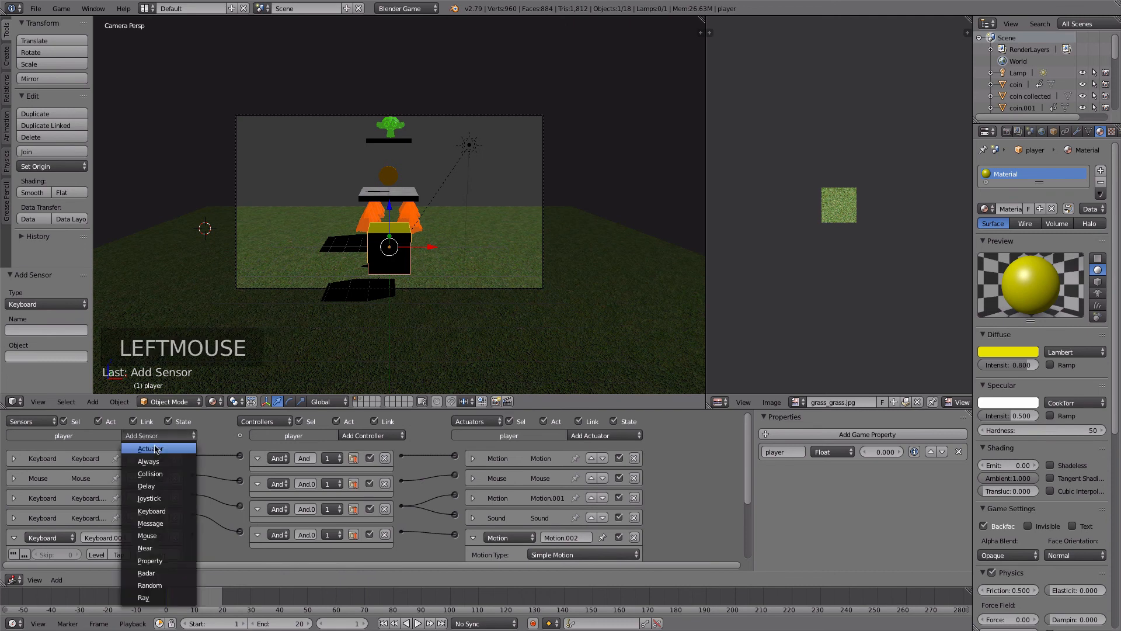
pyautogui.click(746, 438)
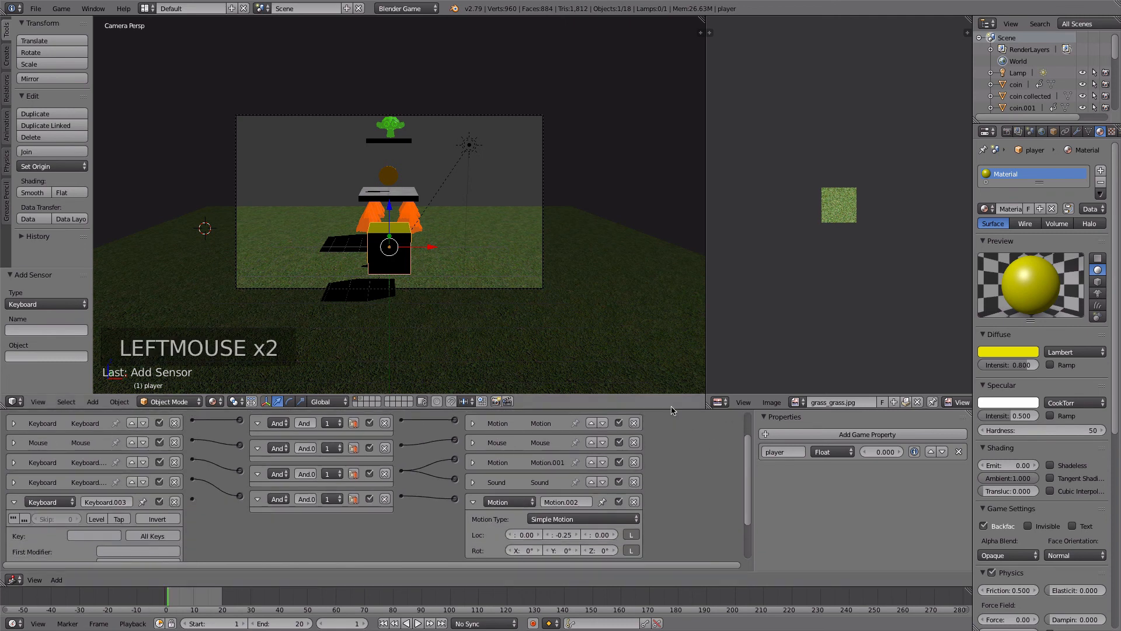
pyautogui.moveTo(671, 409); pyautogui.dragTo(687, 296)
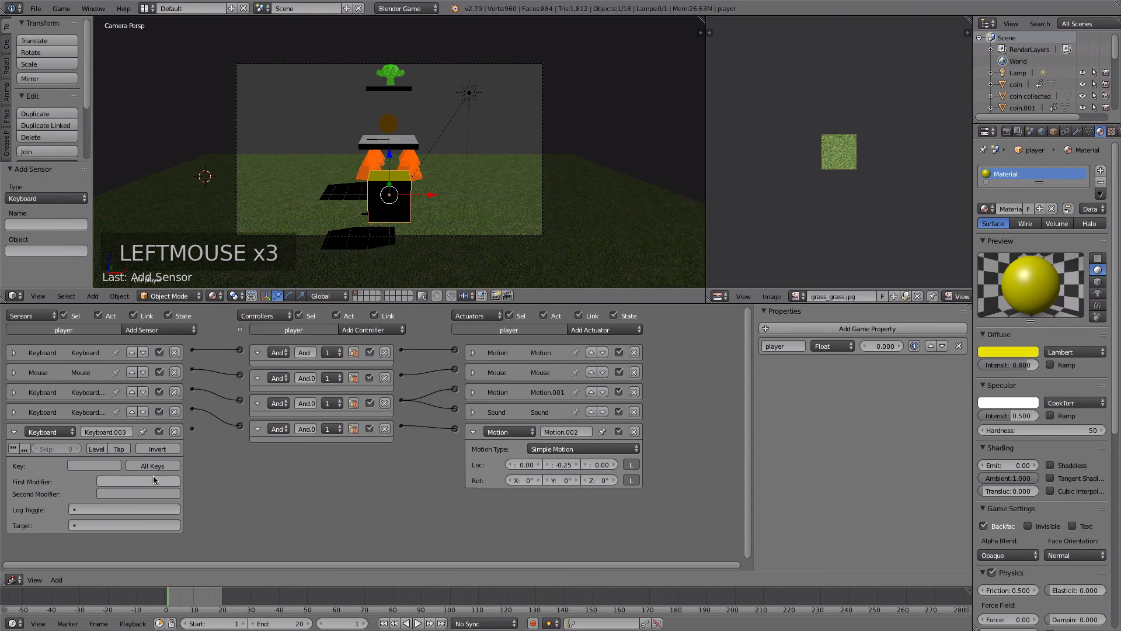
pyautogui.click(80, 466)
pyautogui.press('a')
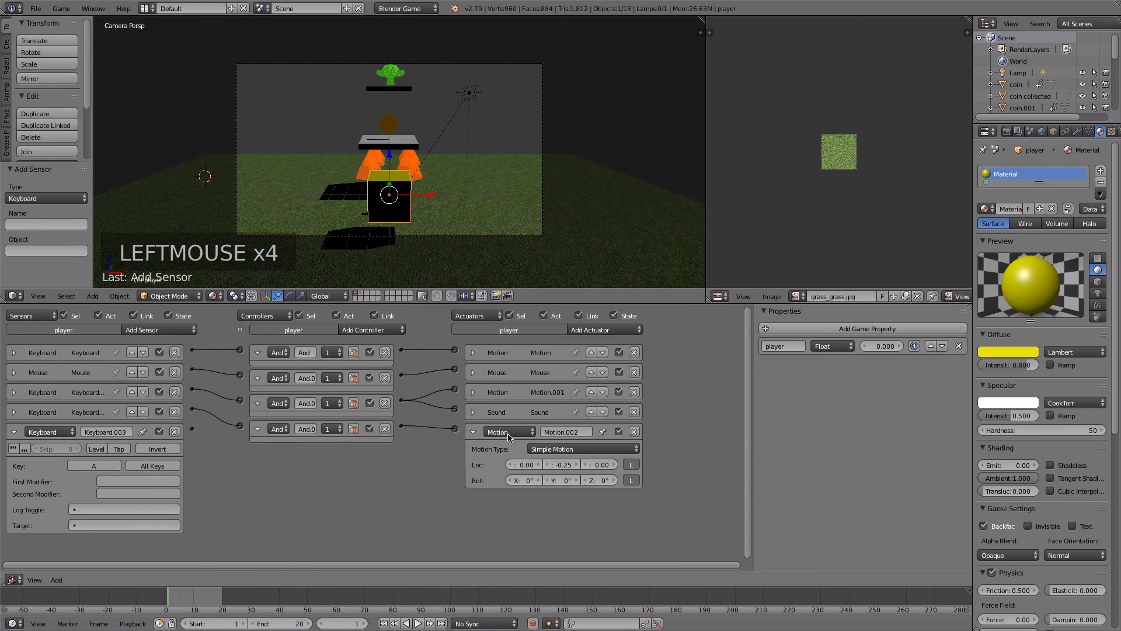
# - Collapse the S key's Motion actuator and add another Motion actuator to the player
pyautogui.click(473, 432)
pyautogui.click(593, 331)
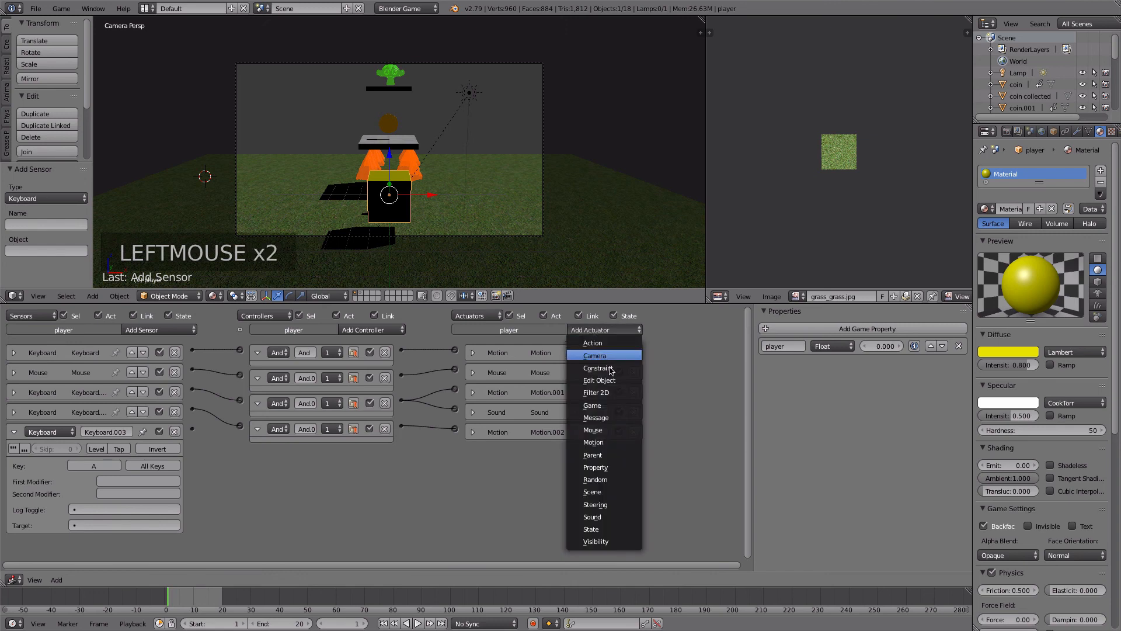
pyautogui.click(595, 443)
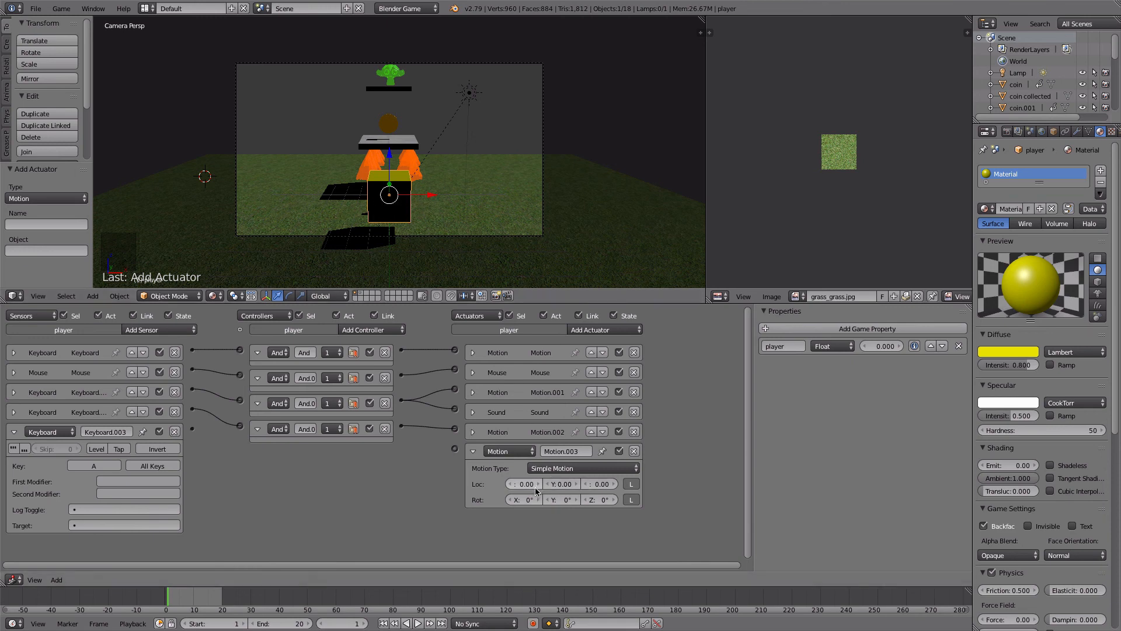
# - Set the newest Motion actuator's X location to -0.20 and link the A key sensor to it
pyautogui.scroll(1, 537, 491)
pyautogui.click(568, 500)
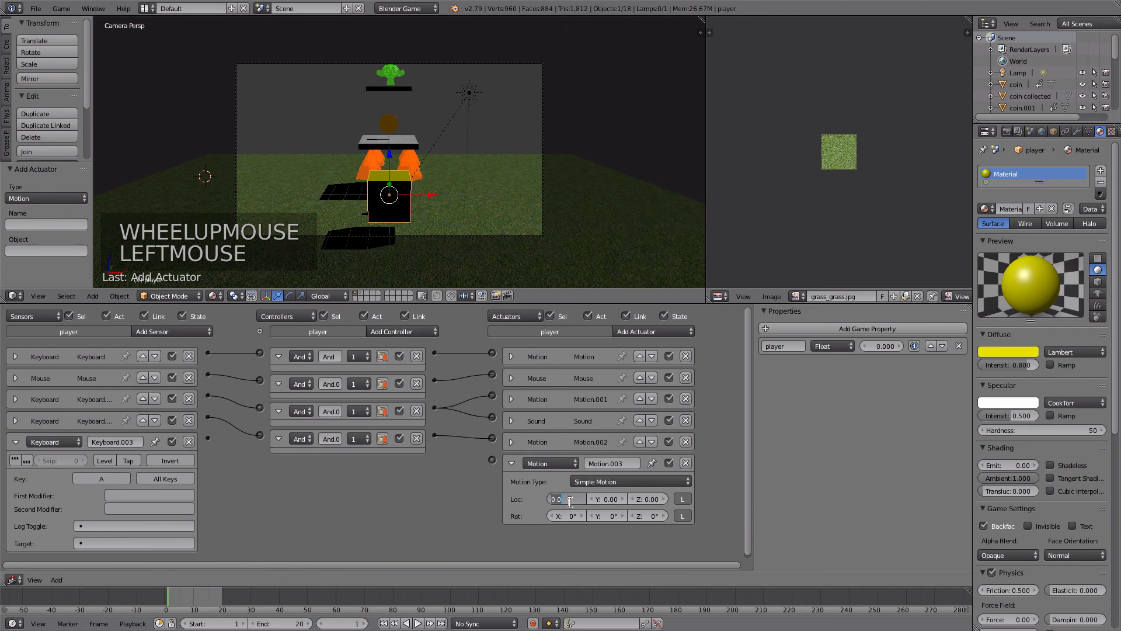
pyautogui.write('-.02')
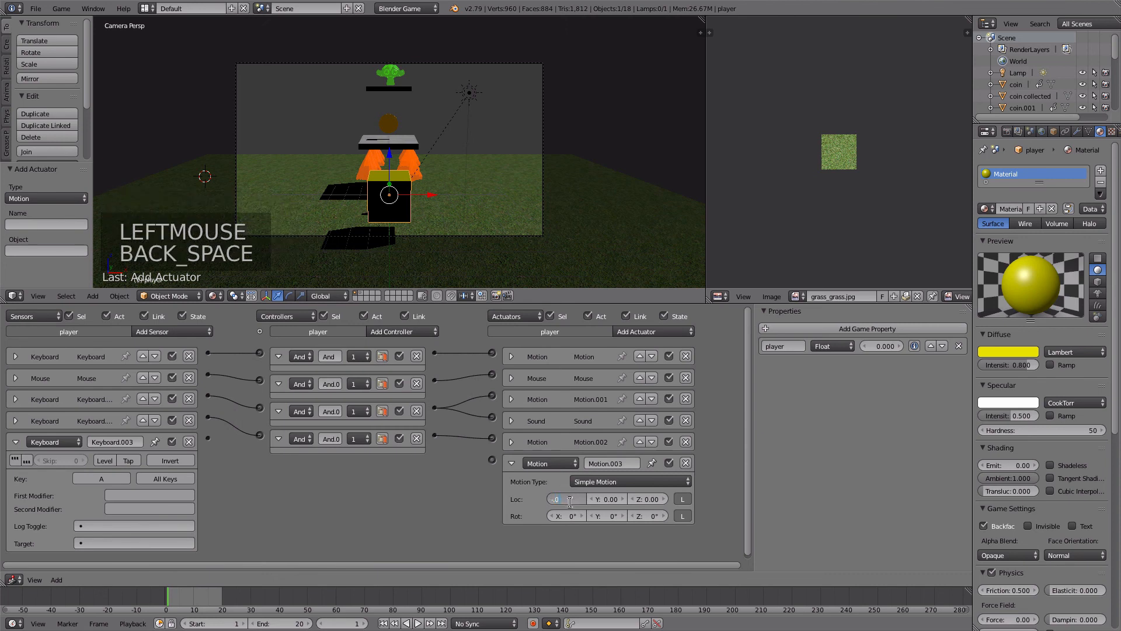
pyautogui.press('BackSpace')
pyautogui.press('BackSpace')
pyautogui.press('BackSpace')
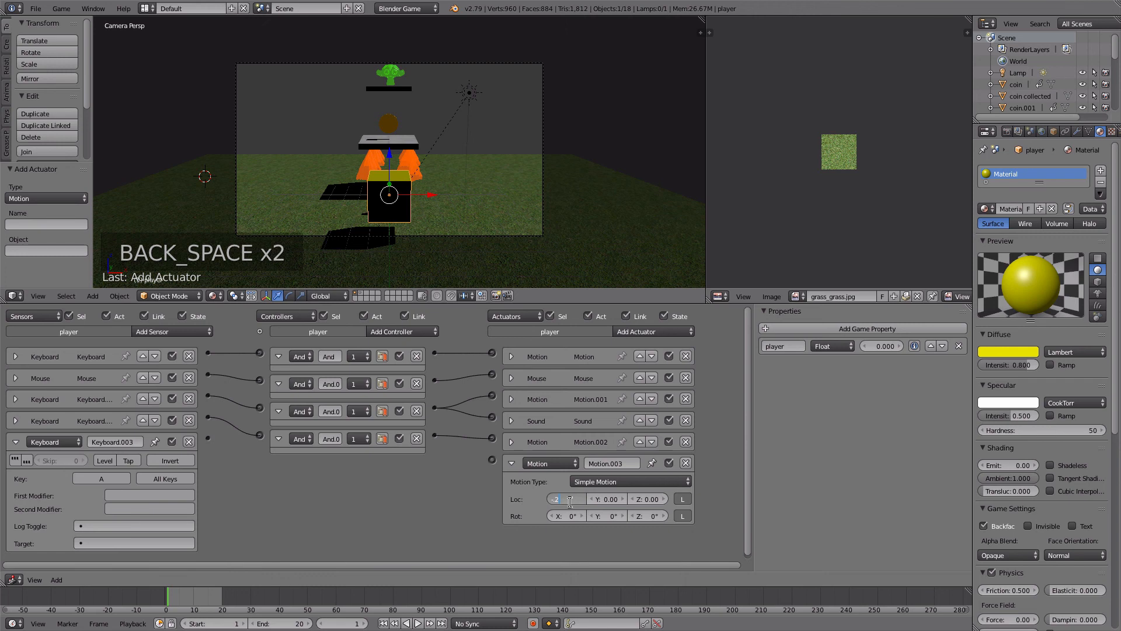
pyautogui.press('Return')
pyautogui.moveTo(208, 438); pyautogui.dragTo(492, 459)
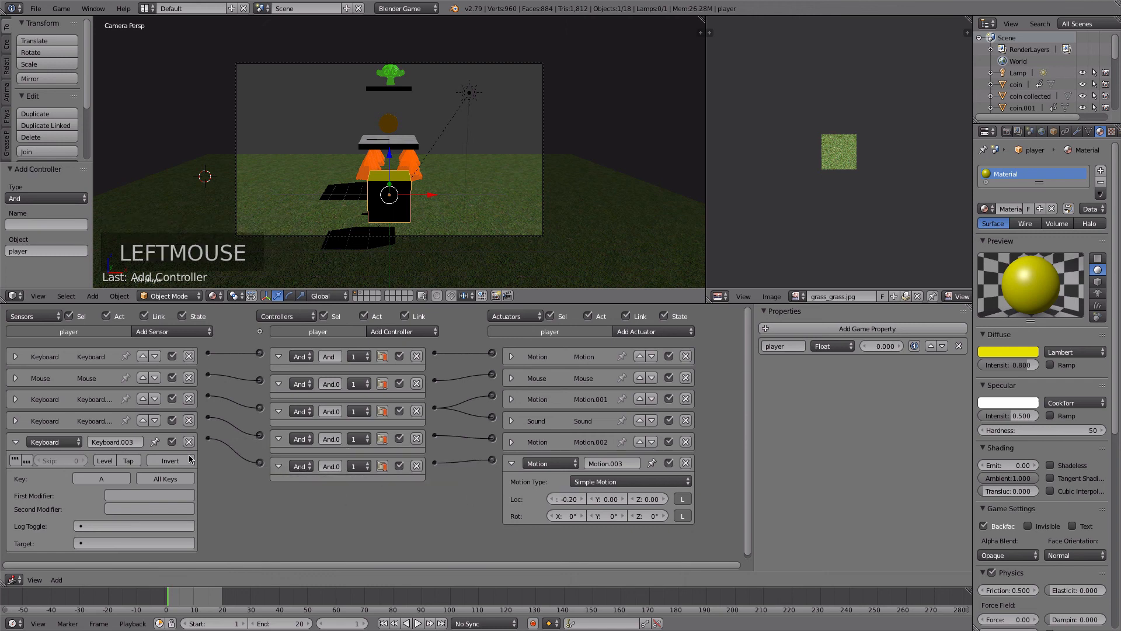
# - Collapse the A key sensor and add a Keyboard sensor that responds to the D key
pyautogui.click(16, 442)
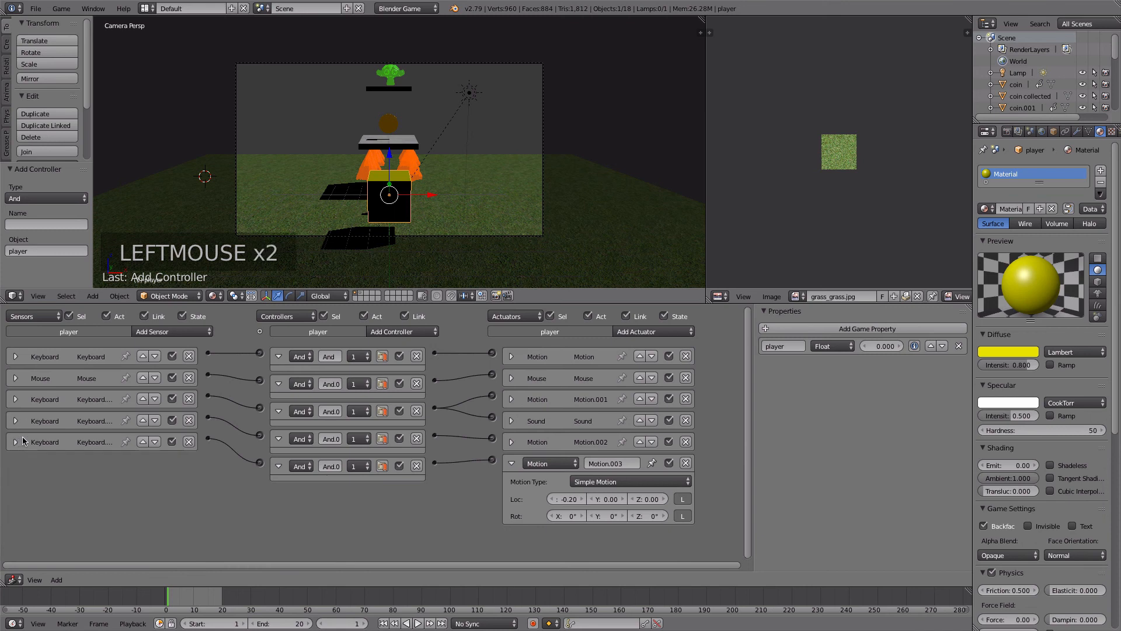
pyautogui.click(148, 333)
pyautogui.click(162, 414)
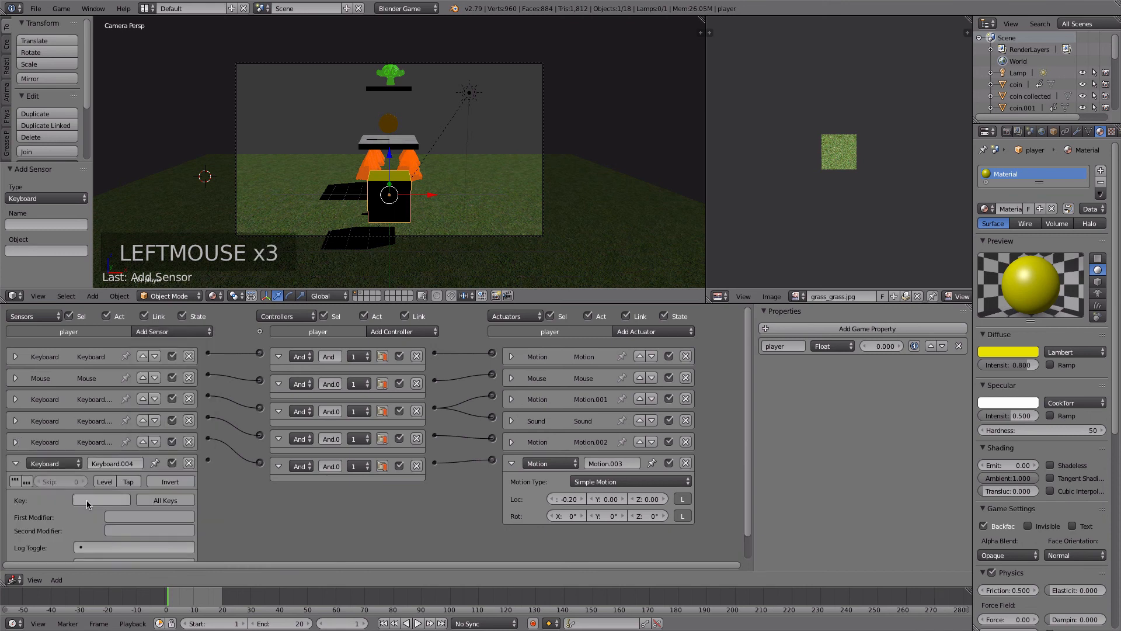
pyautogui.press('d')
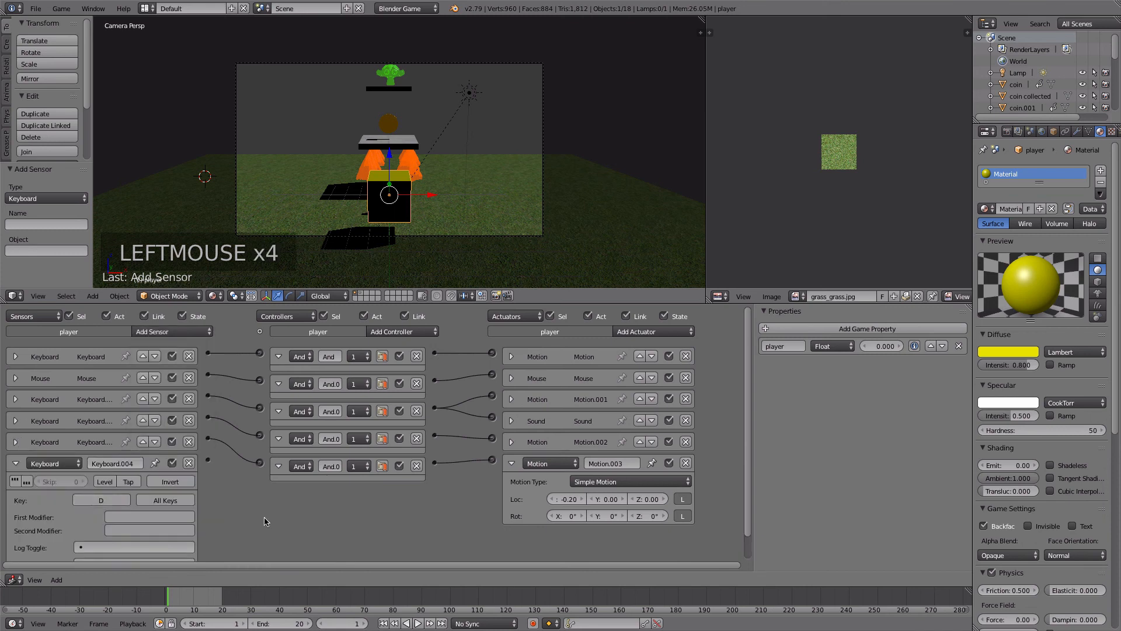
# - Add a Motion actuator with an X location of 0.20 and link the D key sensor to it
pyautogui.click(638, 333)
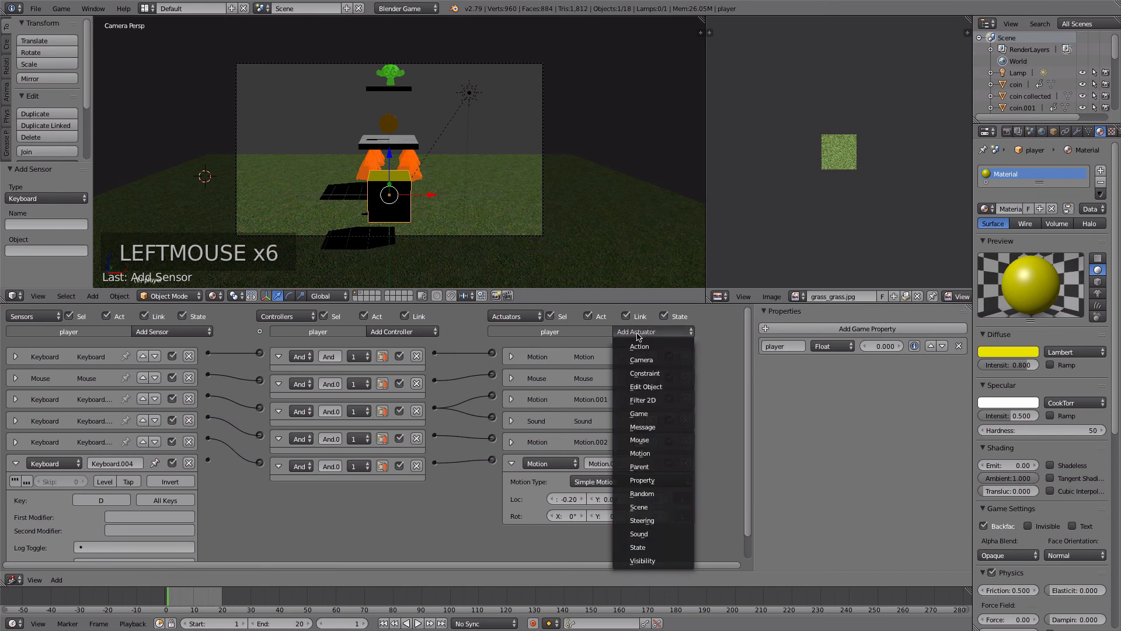
pyautogui.click(648, 453)
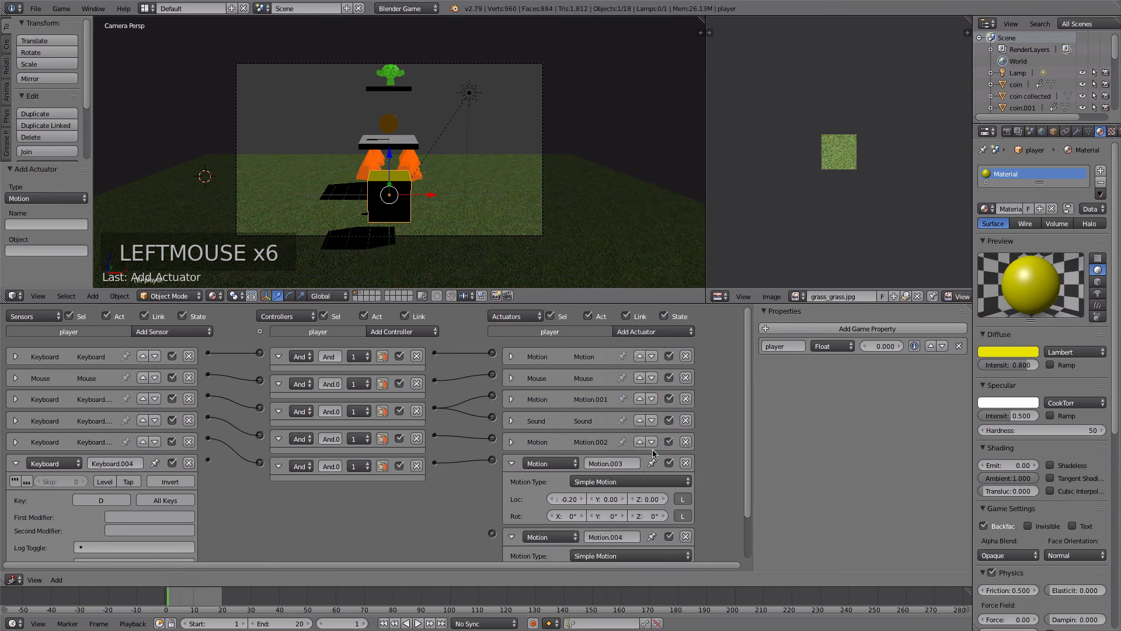
pyautogui.moveTo(748, 464); pyautogui.dragTo(750, 508)
pyautogui.click(567, 523)
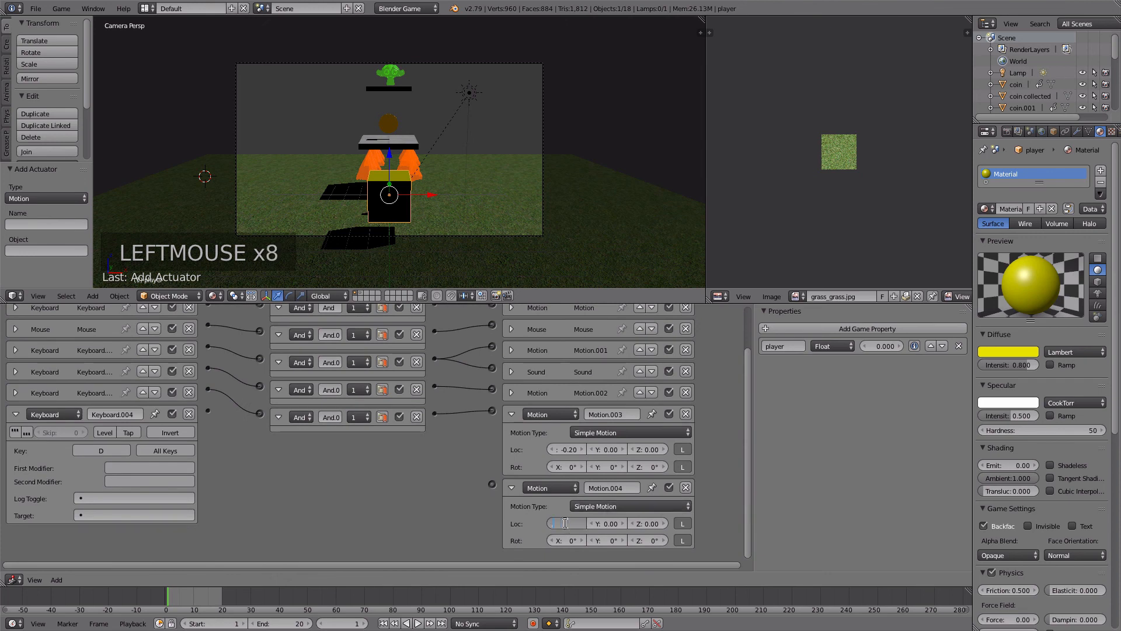
pyautogui.write('.2')
pyautogui.press('Return')
pyautogui.moveTo(207, 410); pyautogui.dragTo(491, 484)
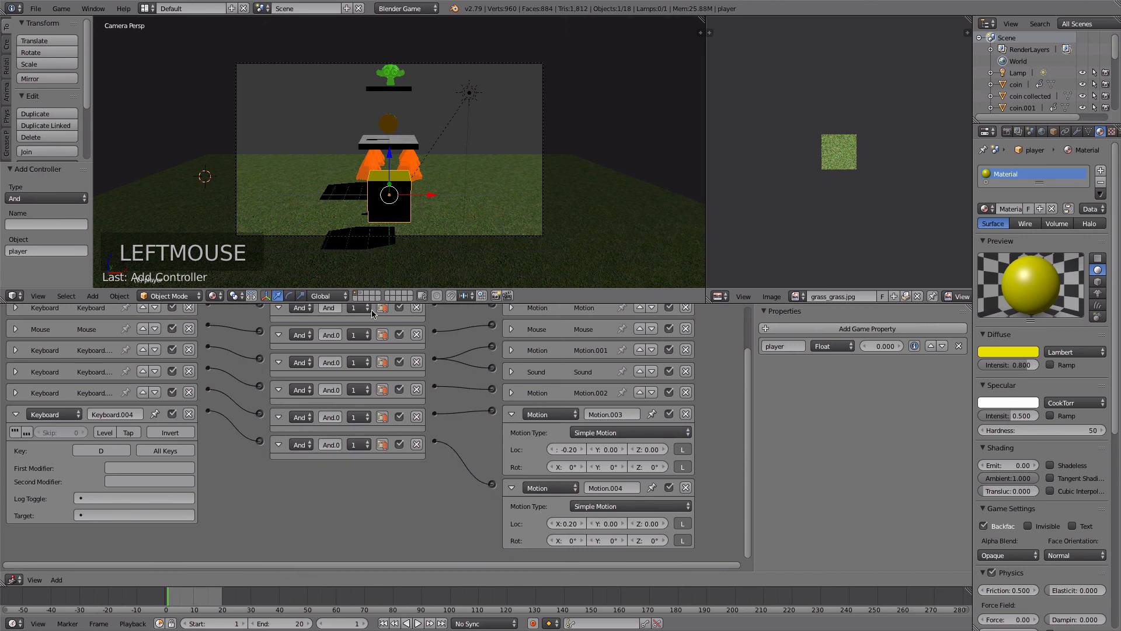
# - Enlarge the logic editor further and expand the A and S key sensors and the S key's Motion actuator for review
pyautogui.click(359, 292)
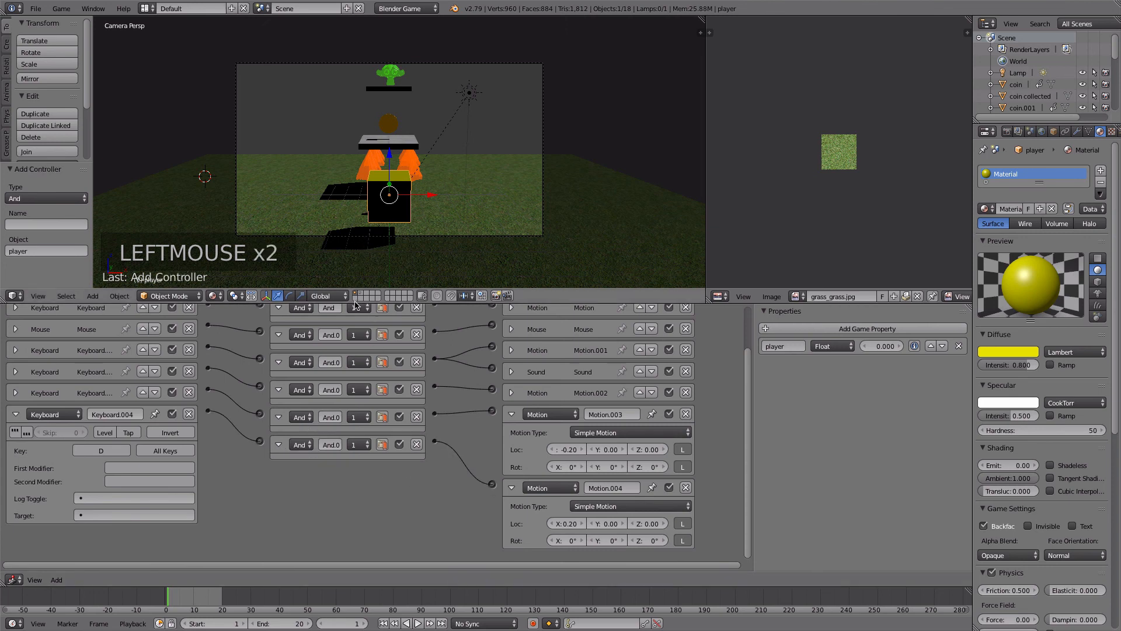
pyautogui.moveTo(355, 303); pyautogui.dragTo(298, 211)
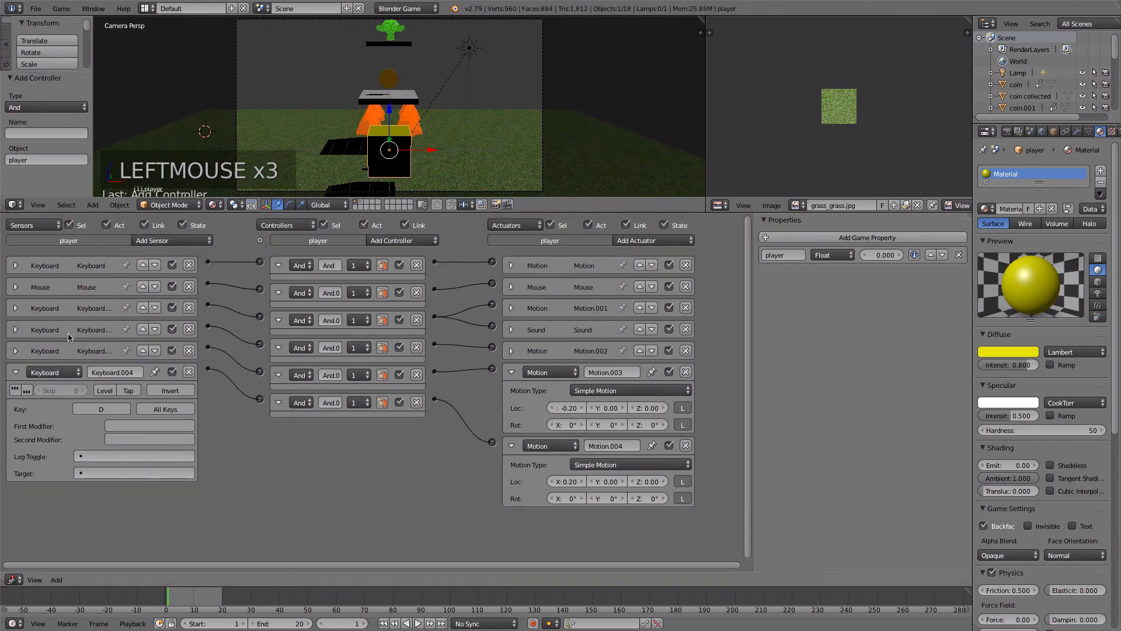
pyautogui.click(16, 351)
pyautogui.click(15, 330)
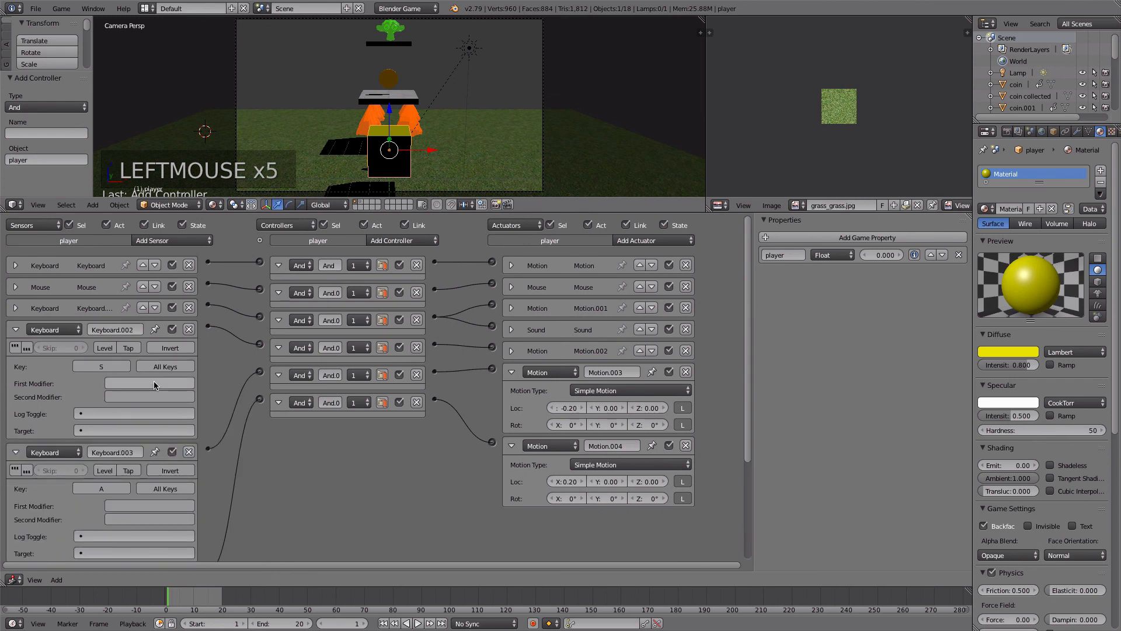
pyautogui.scroll(-3, 238, 440)
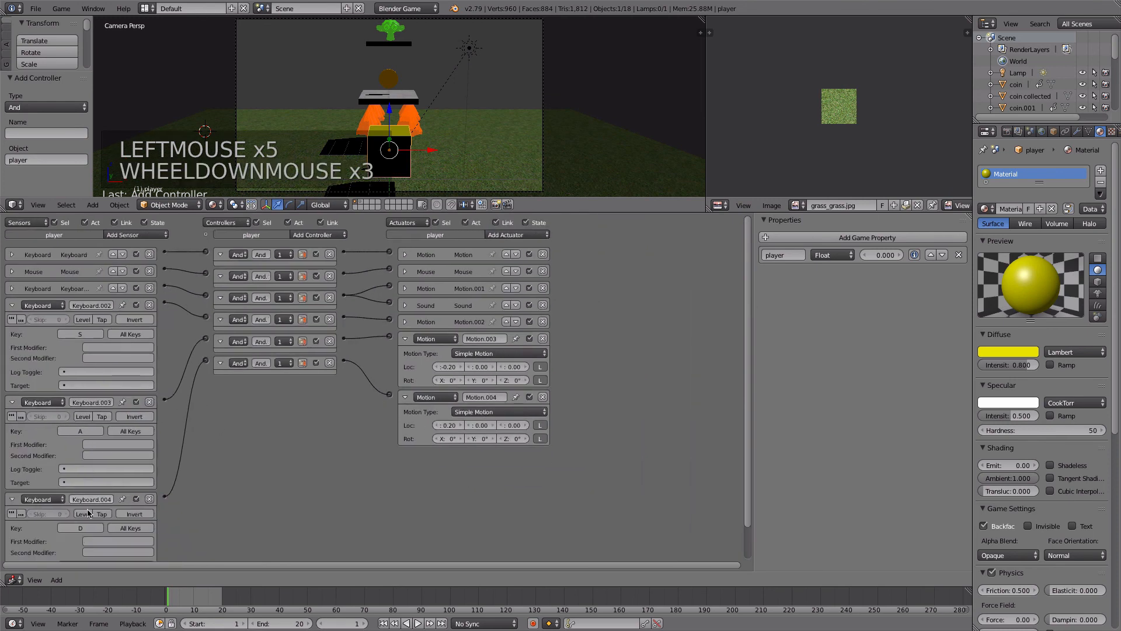
pyautogui.click(405, 322)
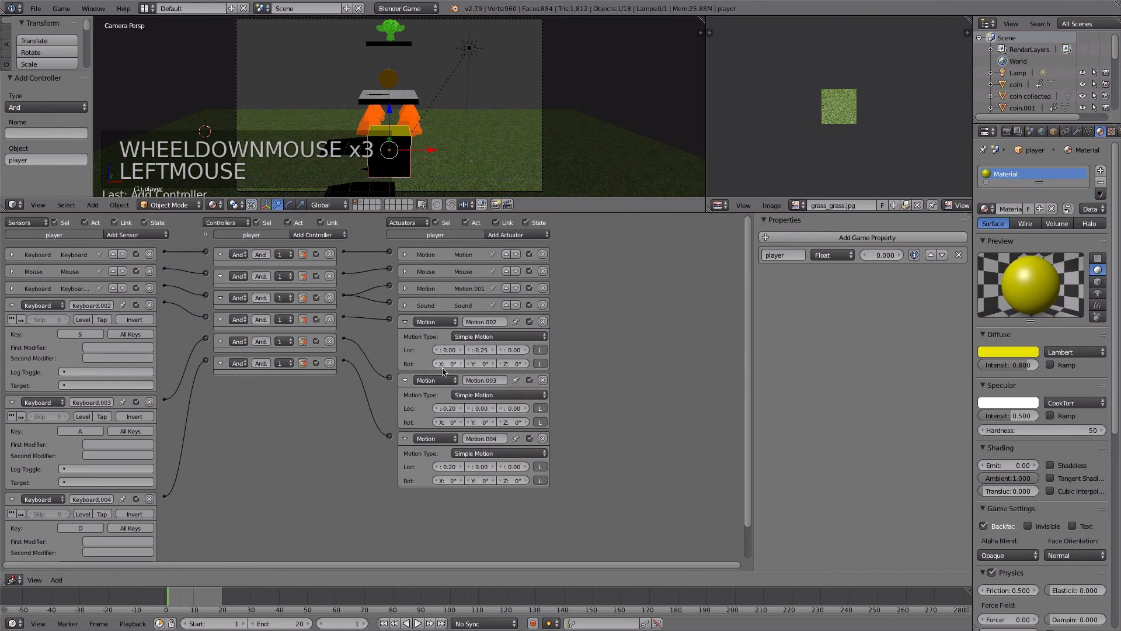
# - Play-test the level, moving the player with the W, A, S and D keys and jumping, and return to the editor
pyautogui.press('p')
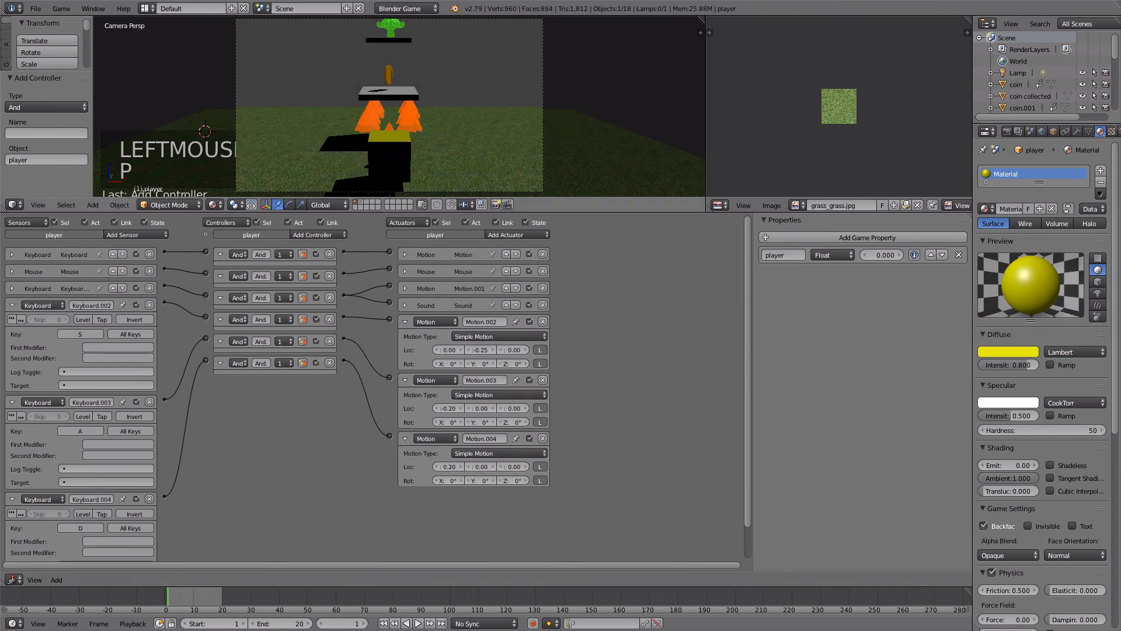
pyautogui.press('d')
pyautogui.press('a')
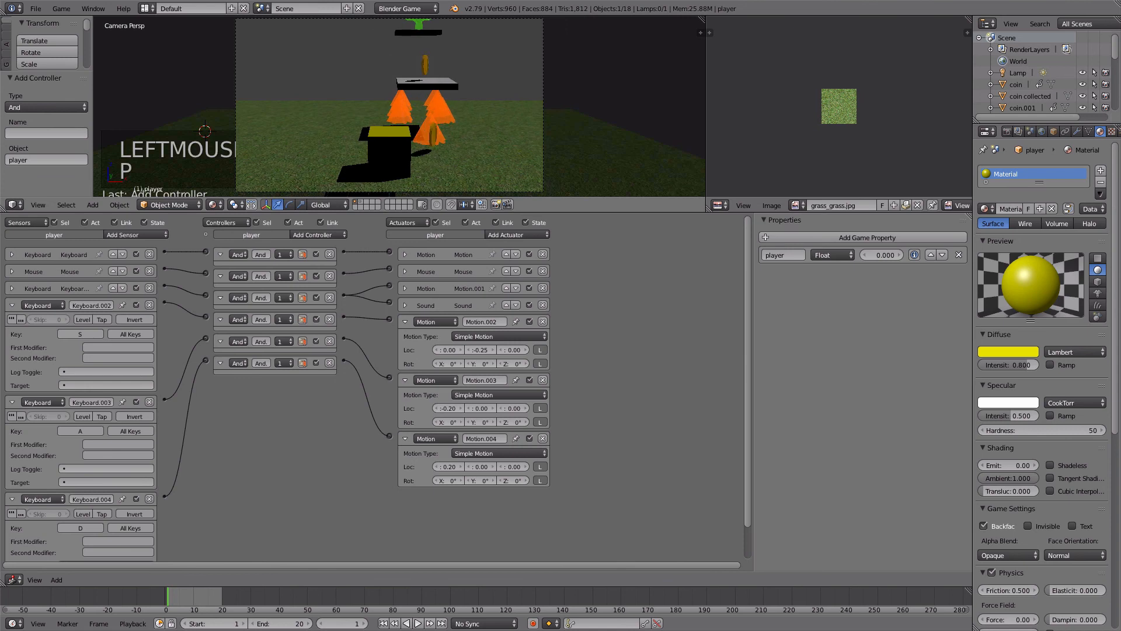
pyautogui.press('s')
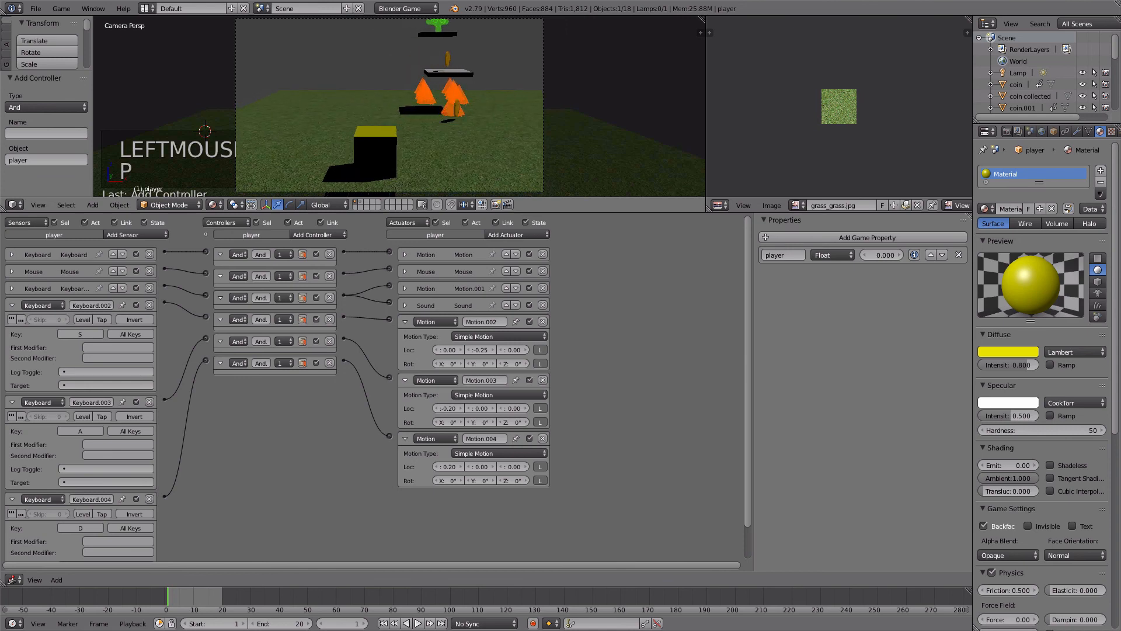
pyautogui.press('w')
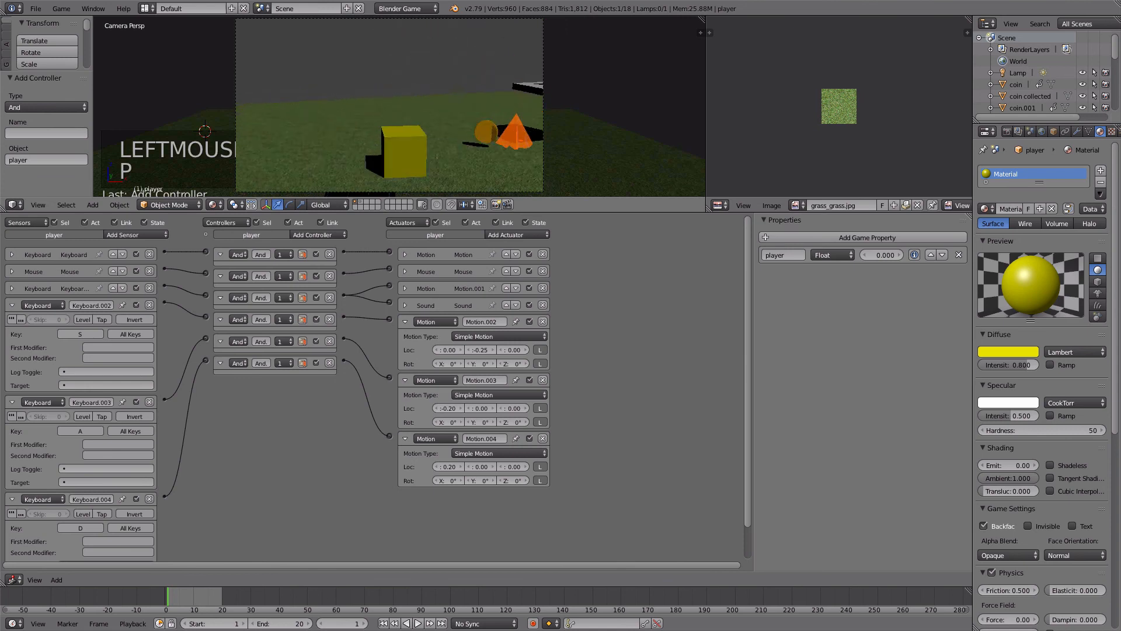
pyautogui.press('w')
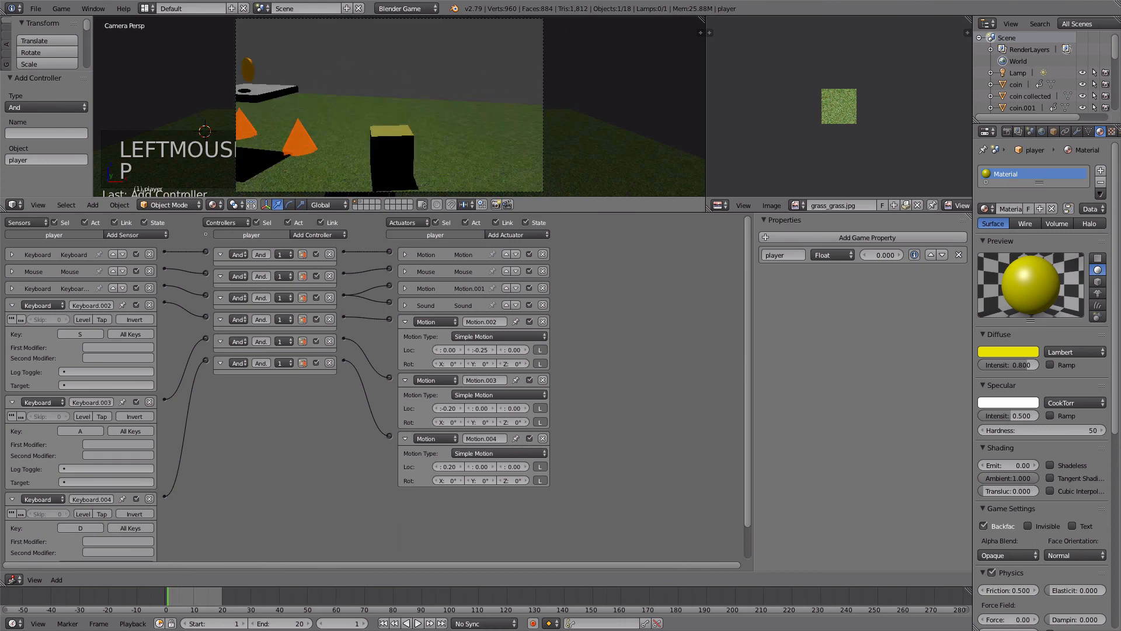
pyautogui.press('w')
pyautogui.press('space')
pyautogui.press('w')
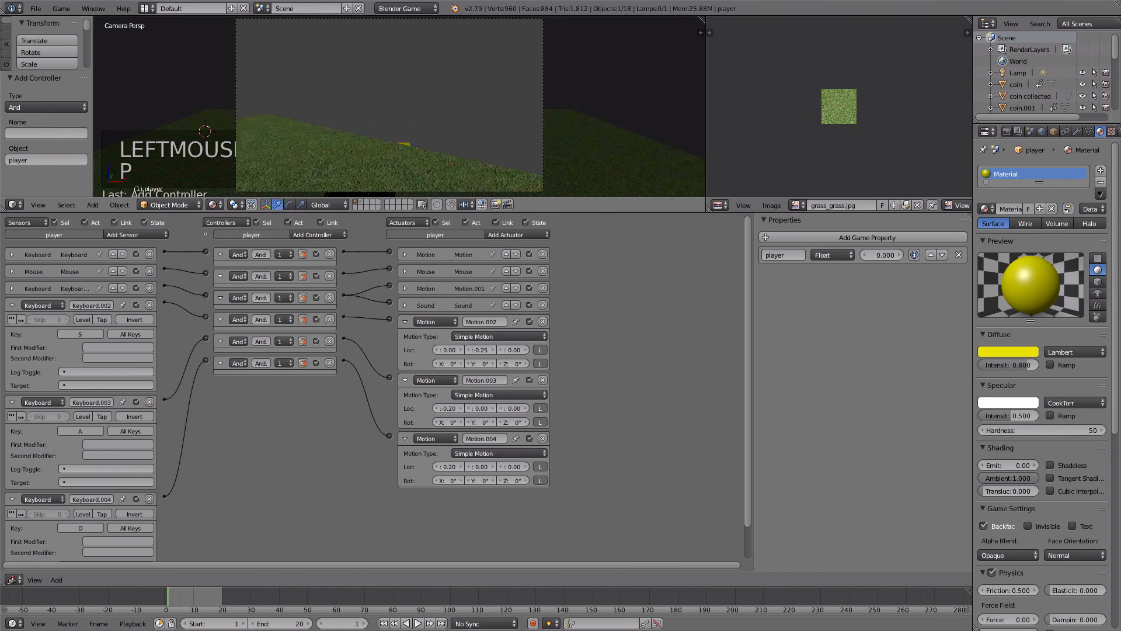
pyautogui.press('Escape')
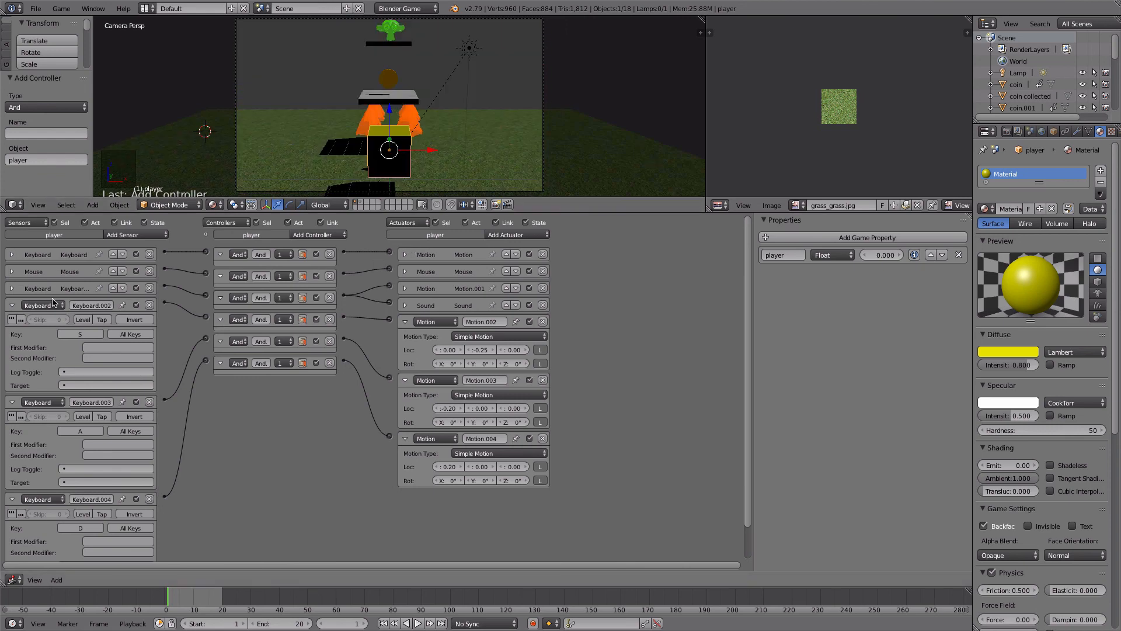
# - Rename the W key sensor "w" and the Spacebar sensor "space", and collapse them together with the Mouse sensor
pyautogui.click(12, 288)
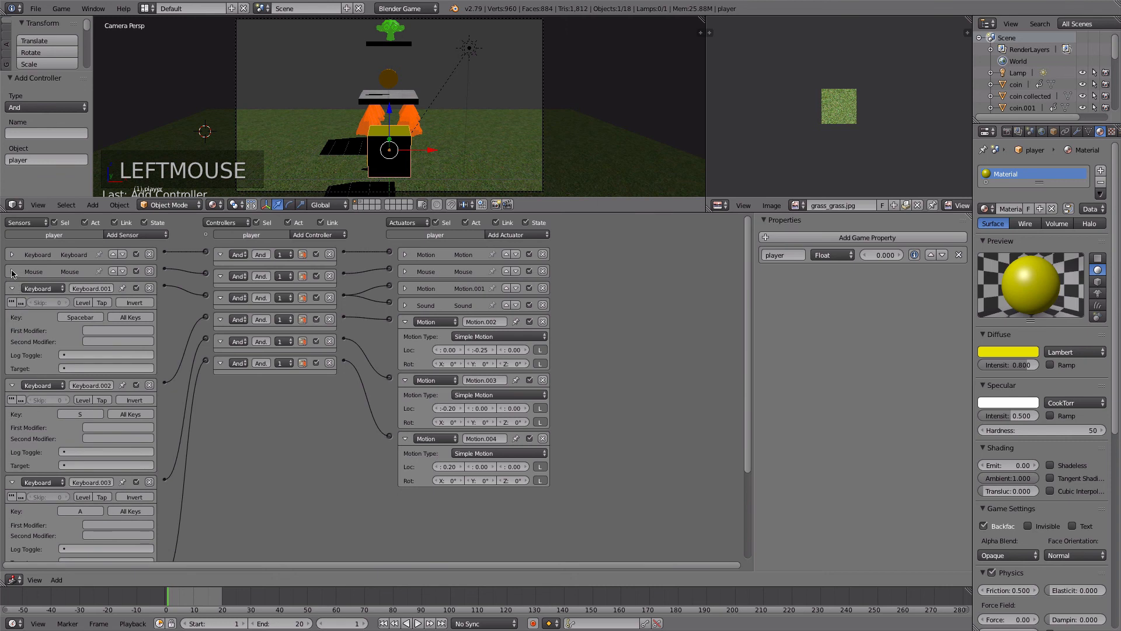
pyautogui.click(12, 271)
pyautogui.click(12, 256)
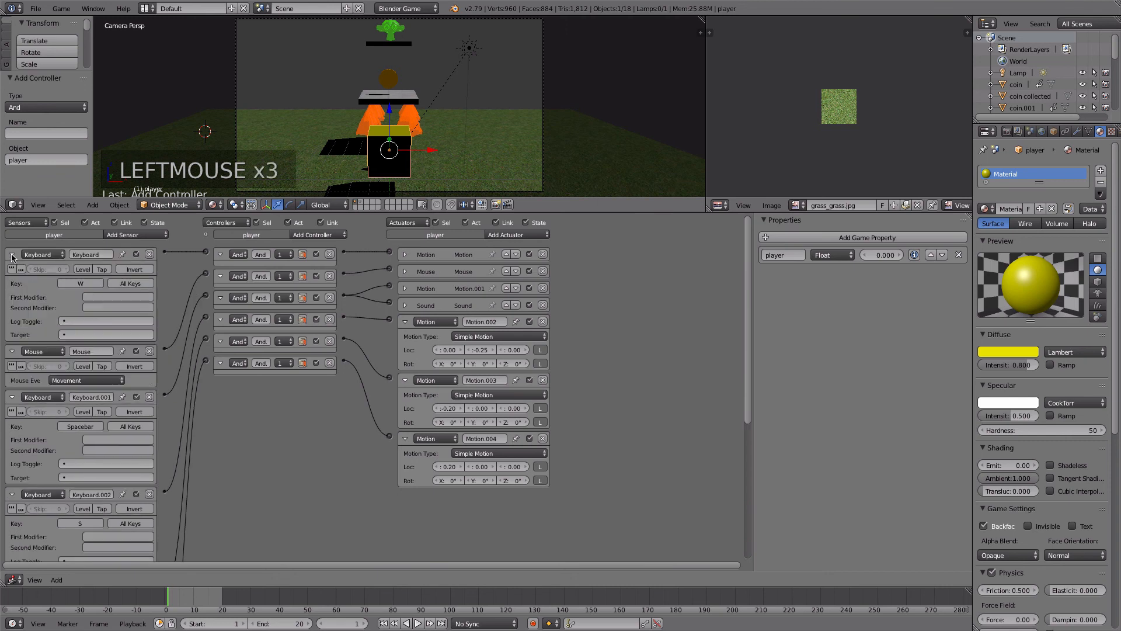
pyautogui.click(87, 255)
pyautogui.write('w')
pyautogui.click(89, 397)
pyautogui.write('space')
pyautogui.press('Return')
pyautogui.click(11, 254)
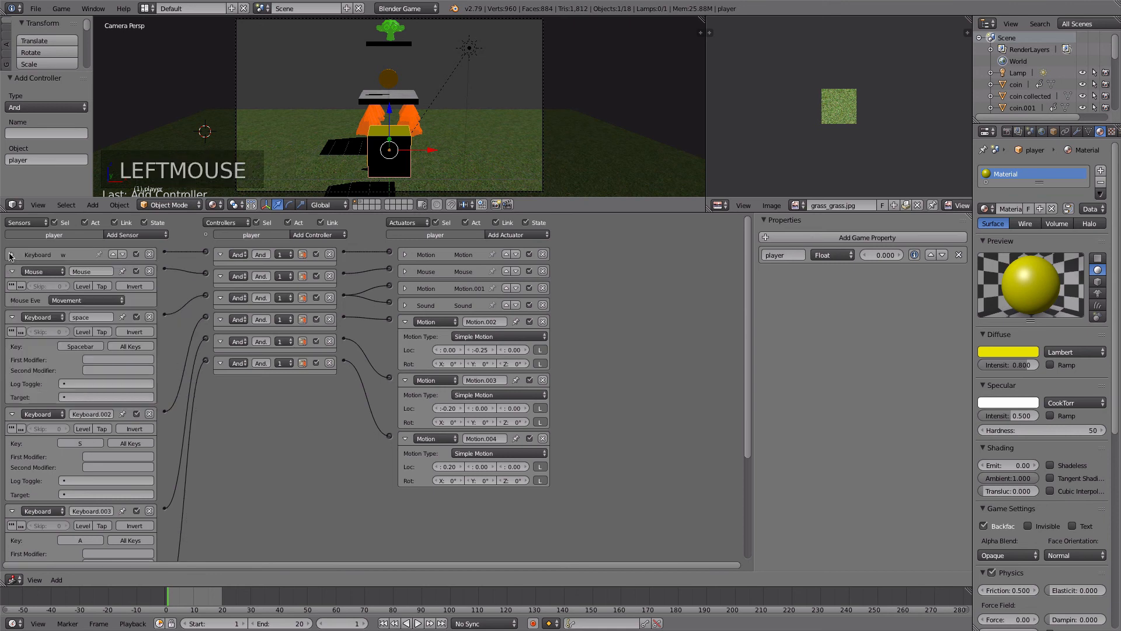
pyautogui.click(11, 271)
pyautogui.click(10, 289)
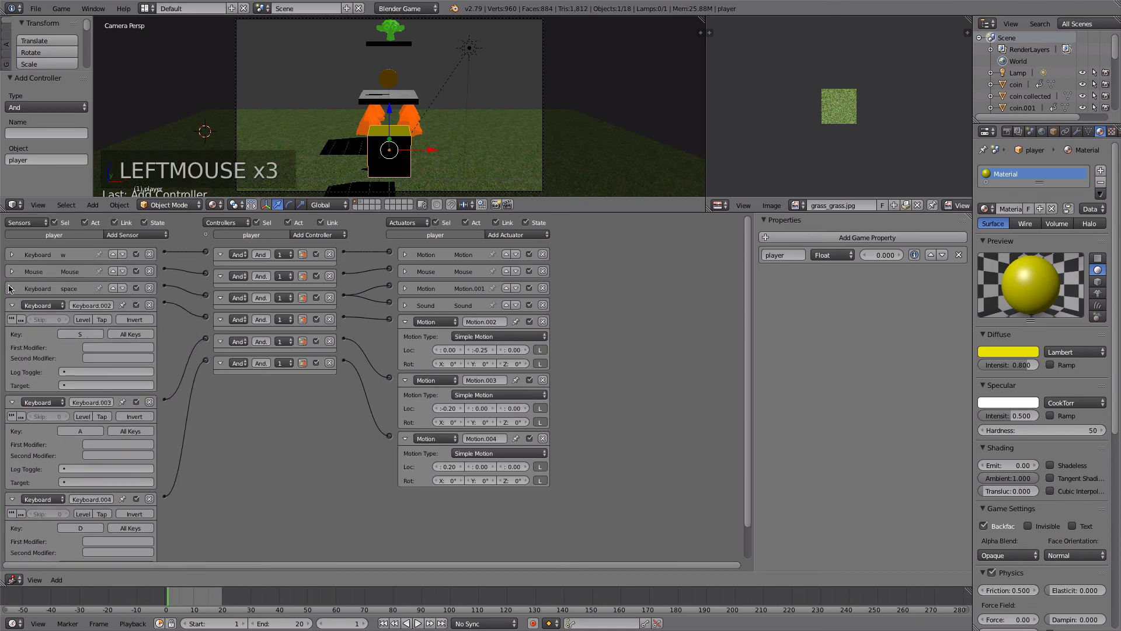
# - Rename the S, A and D key sensors "s", "a" and "d" and collapse each of them
pyautogui.click(83, 304)
pyautogui.click(66, 305)
pyautogui.click(11, 305)
pyautogui.click(84, 322)
pyautogui.write('a')
pyautogui.click(18, 322)
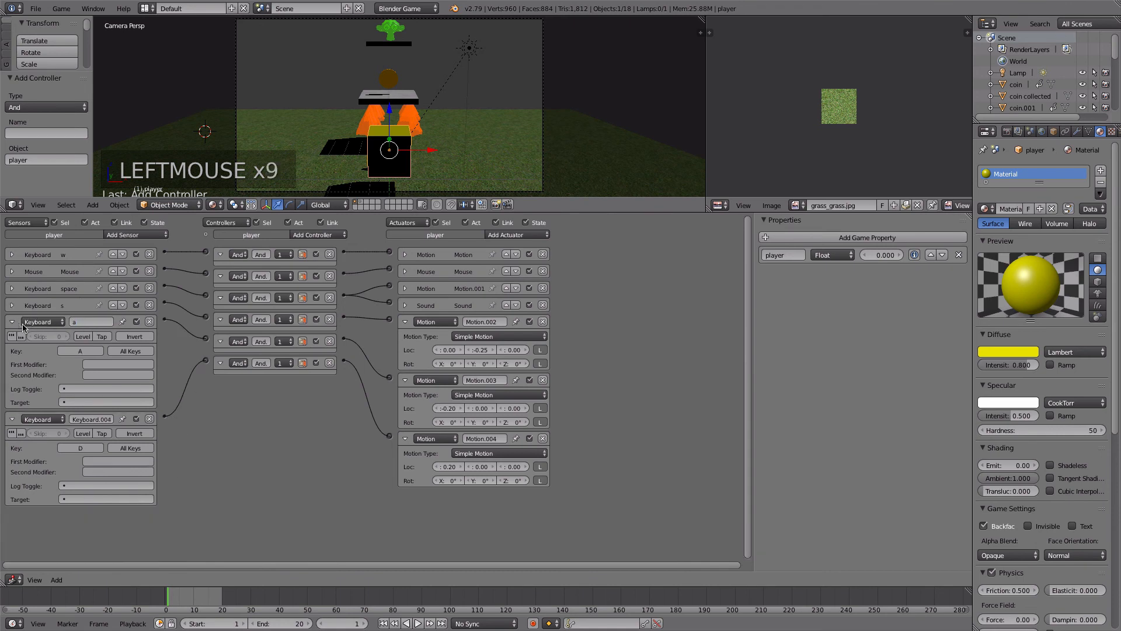
pyautogui.click(12, 322)
pyautogui.click(78, 339)
pyautogui.write('d')
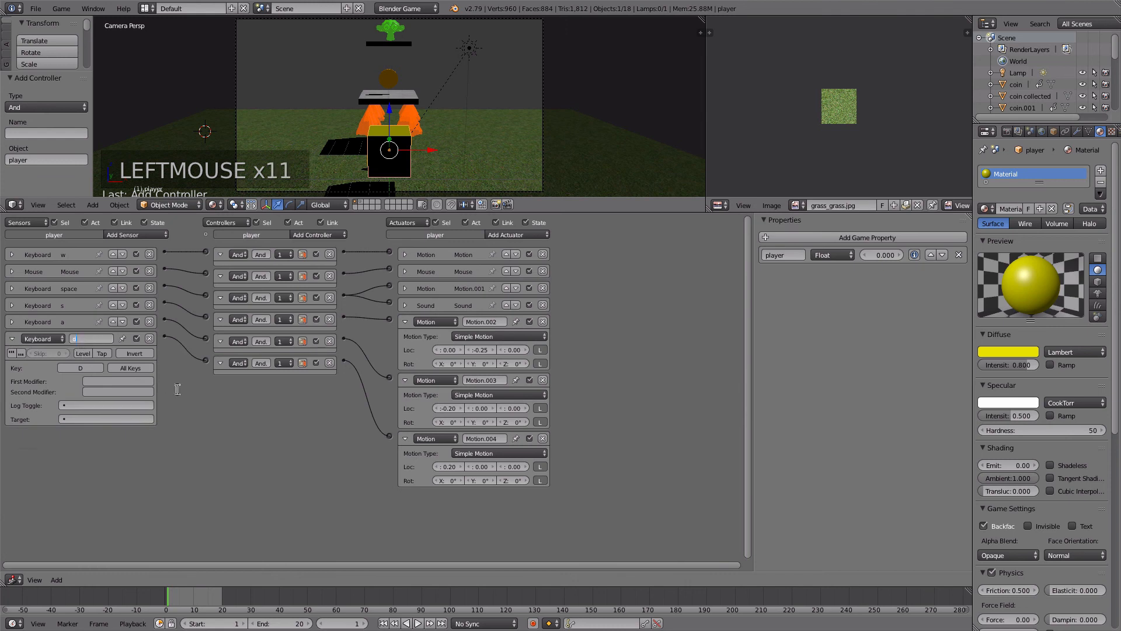
pyautogui.click(11, 338)
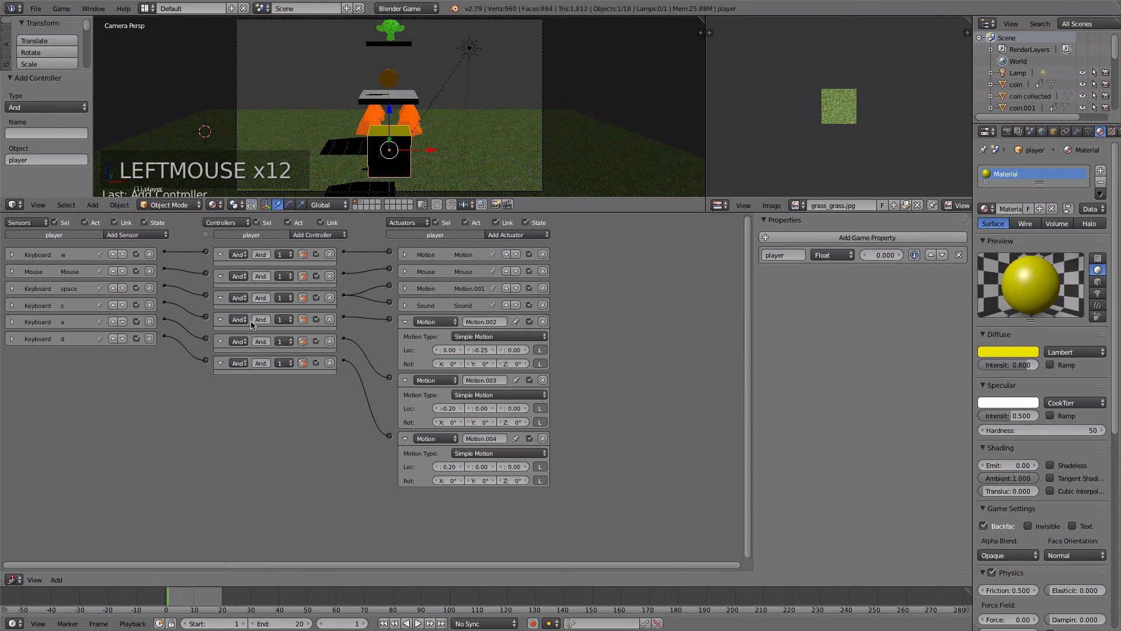
# - Rename the S, A and D keys' Motion actuators "back", "left strafe" and "right strafe", and collapse the first two
pyautogui.click(489, 323)
pyautogui.write('back')
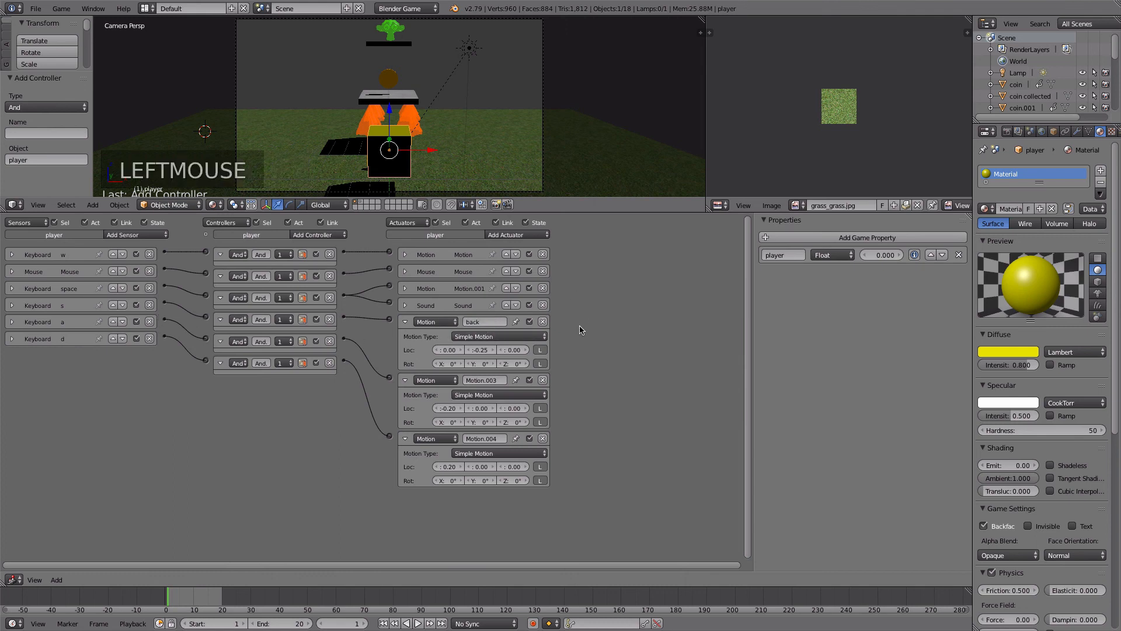
pyautogui.click(404, 321)
pyautogui.click(471, 338)
pyautogui.write('le')
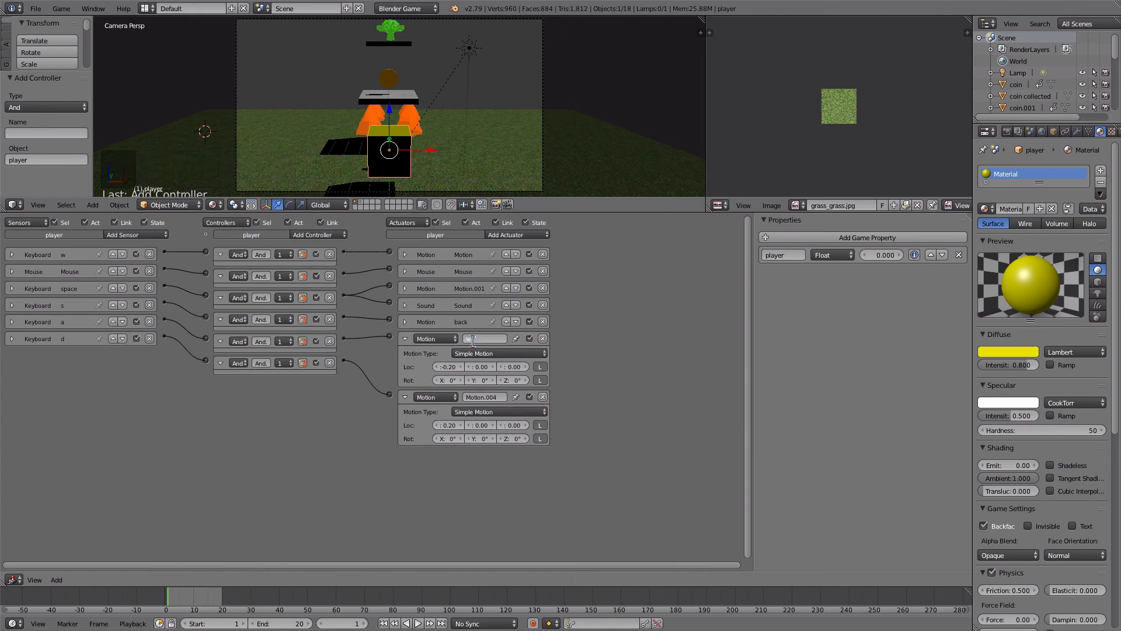
pyautogui.press('BackSpace')
pyautogui.press('BackSpace')
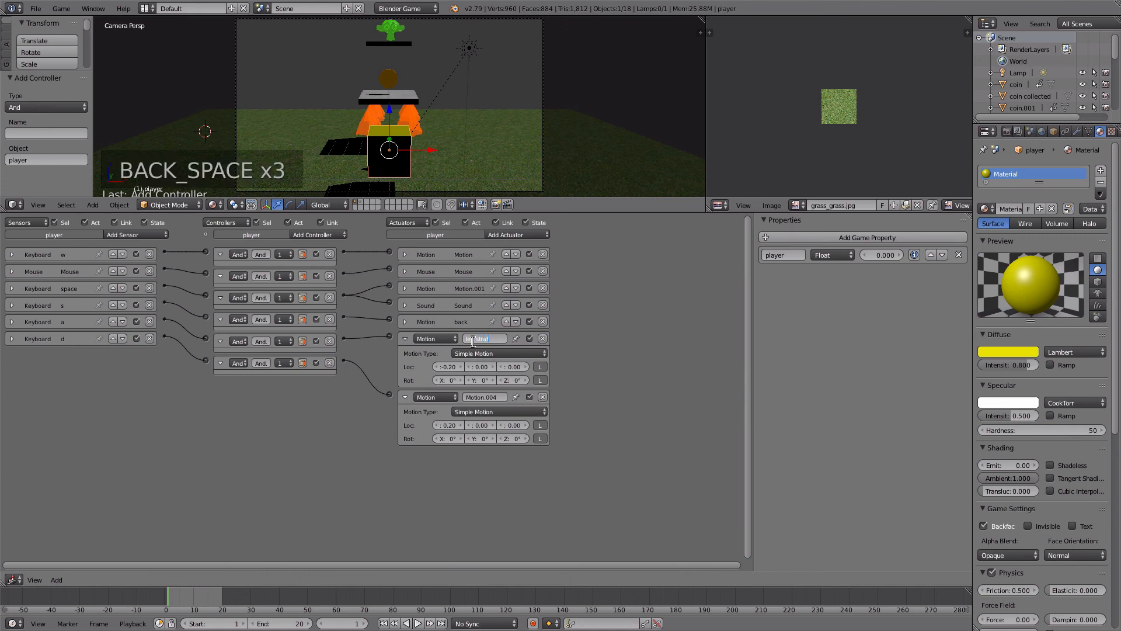
pyautogui.click(474, 397)
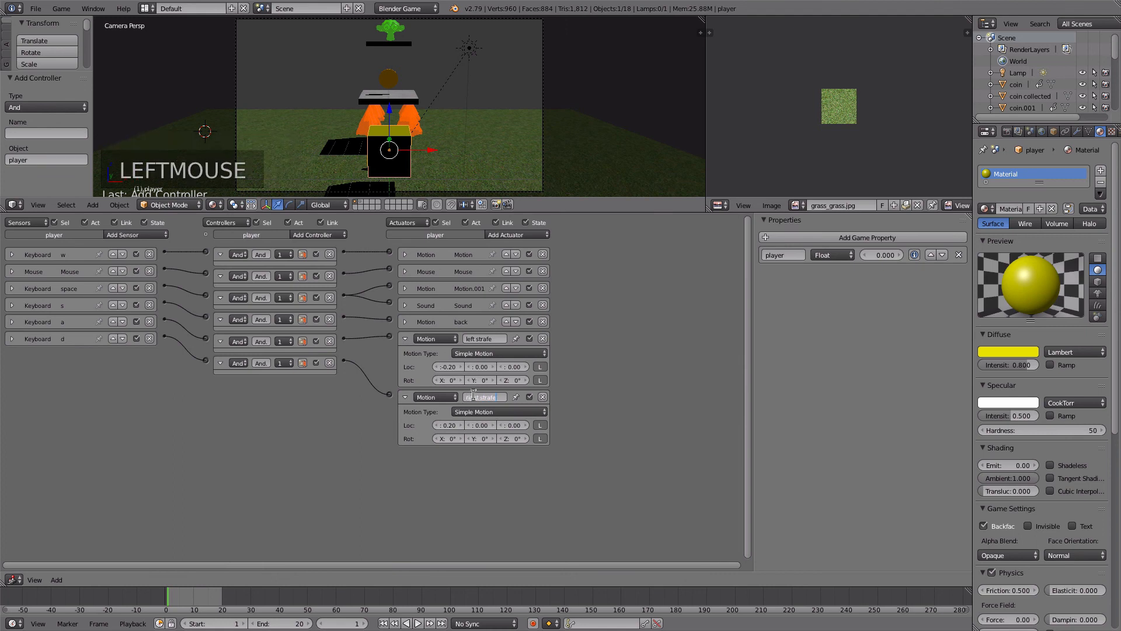
pyautogui.click(410, 444)
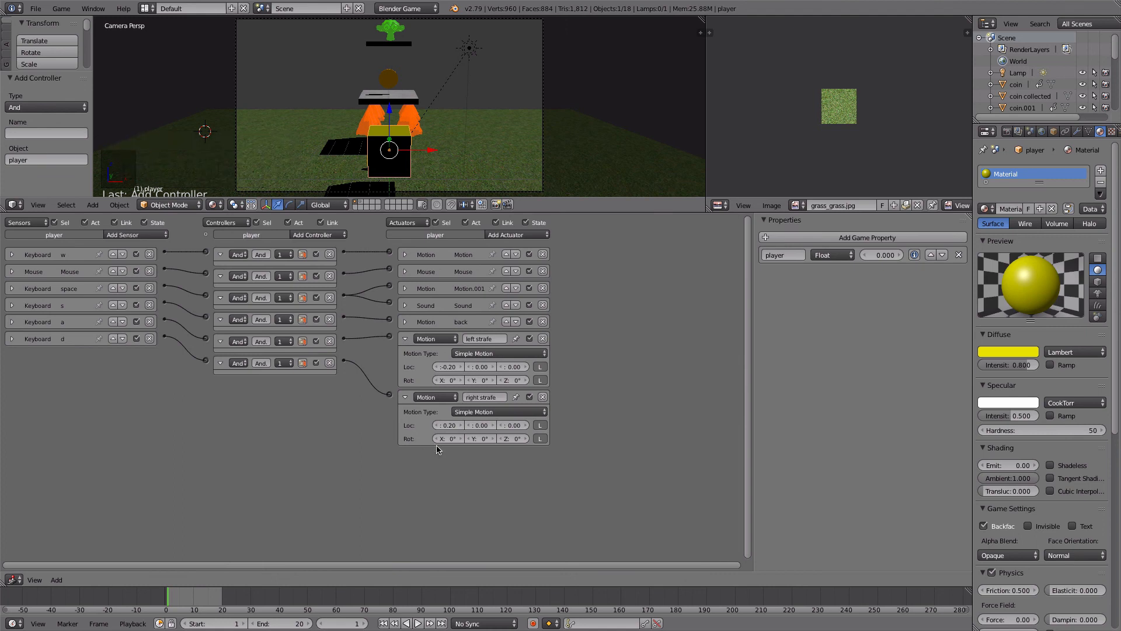
pyautogui.click(405, 339)
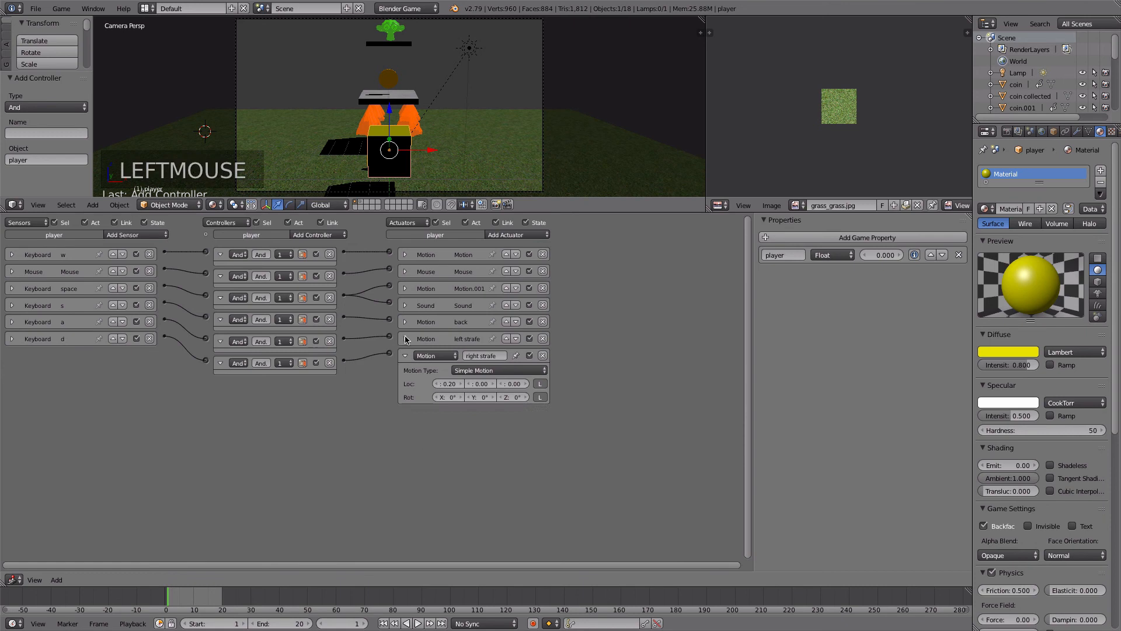
# - Rename the Character Motion actuator "jump" and the W key's Motion actuator "forward", and expand the Mouse actuator
pyautogui.click(406, 289)
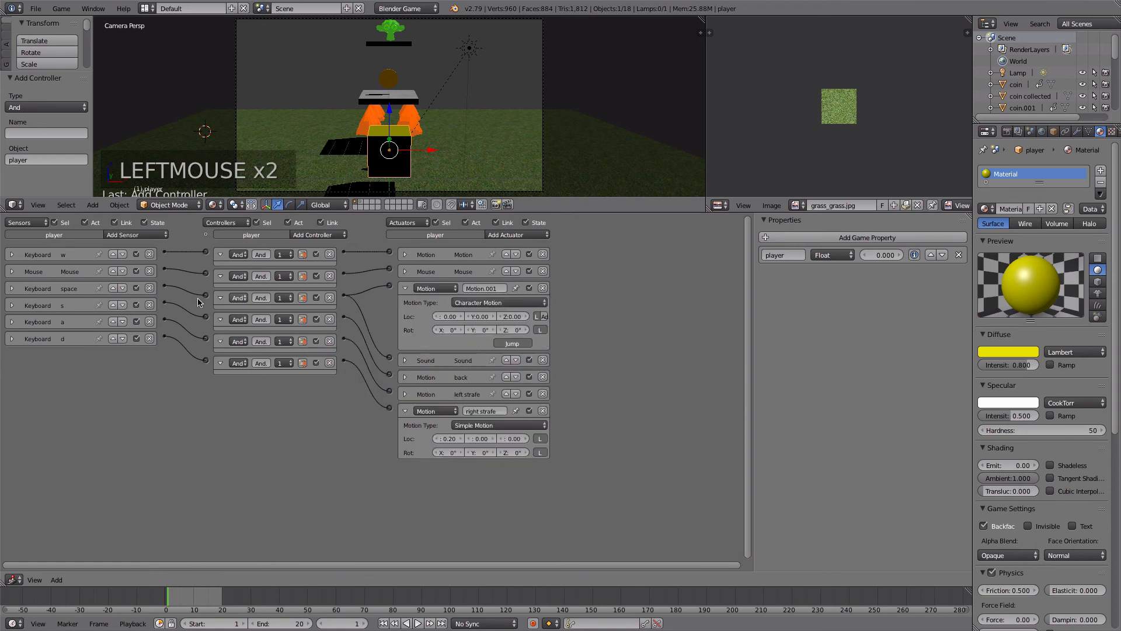
pyautogui.click(487, 289)
pyautogui.write('Jump')
pyautogui.click(405, 254)
pyautogui.doubleClick(467, 256)
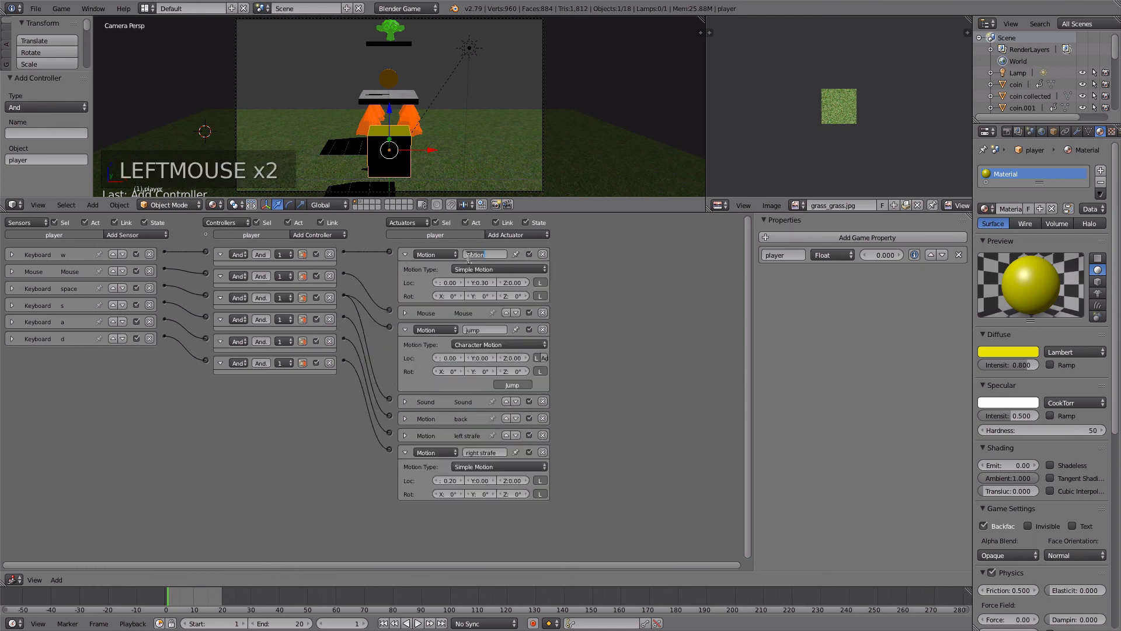
pyautogui.click(648, 302)
pyautogui.click(404, 313)
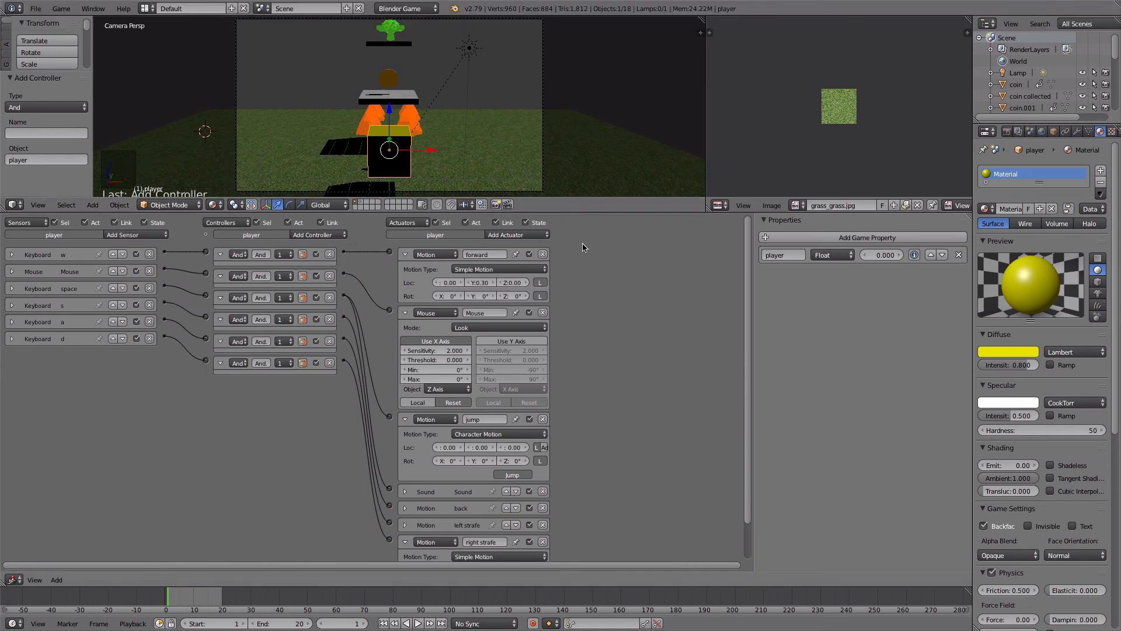
pyautogui.click(821, 7)
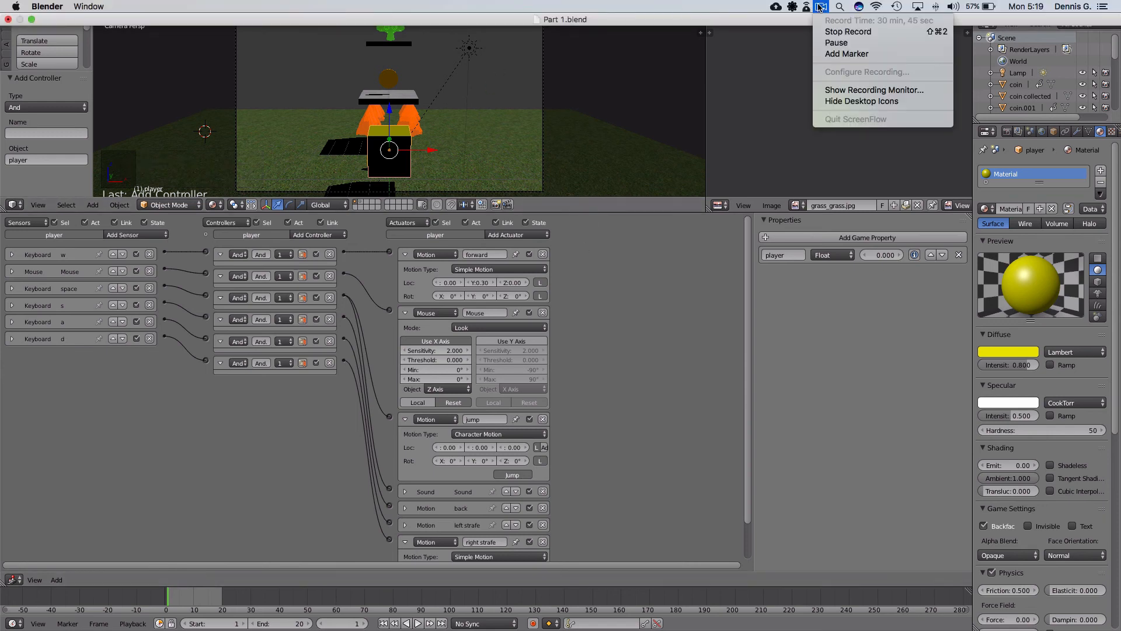